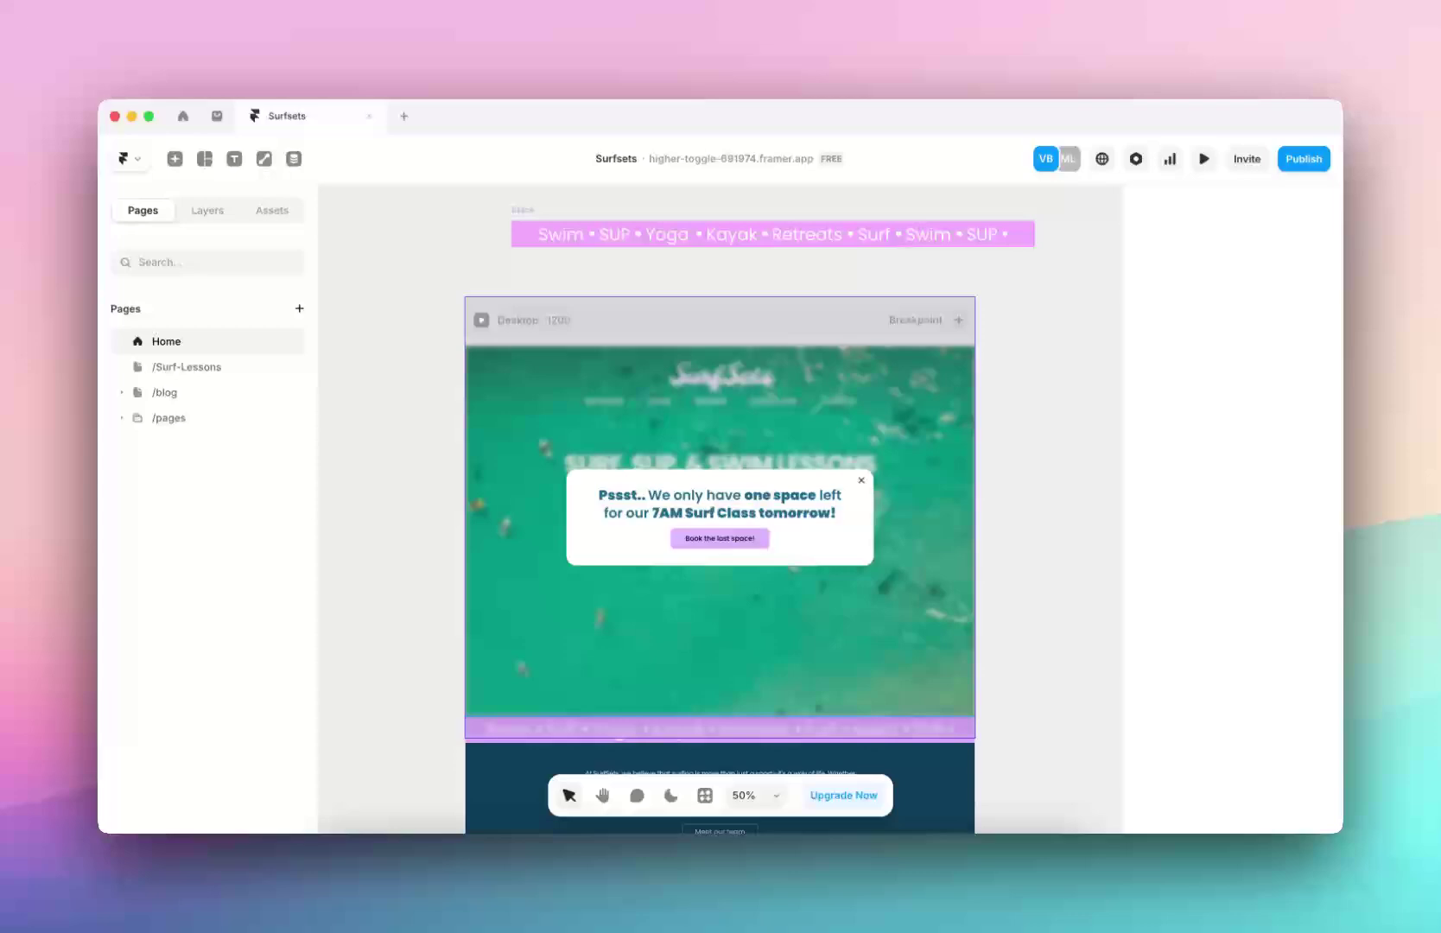
# Create a new component named multi-forms in Assets and give it three variants
pyautogui.click(374, 406)
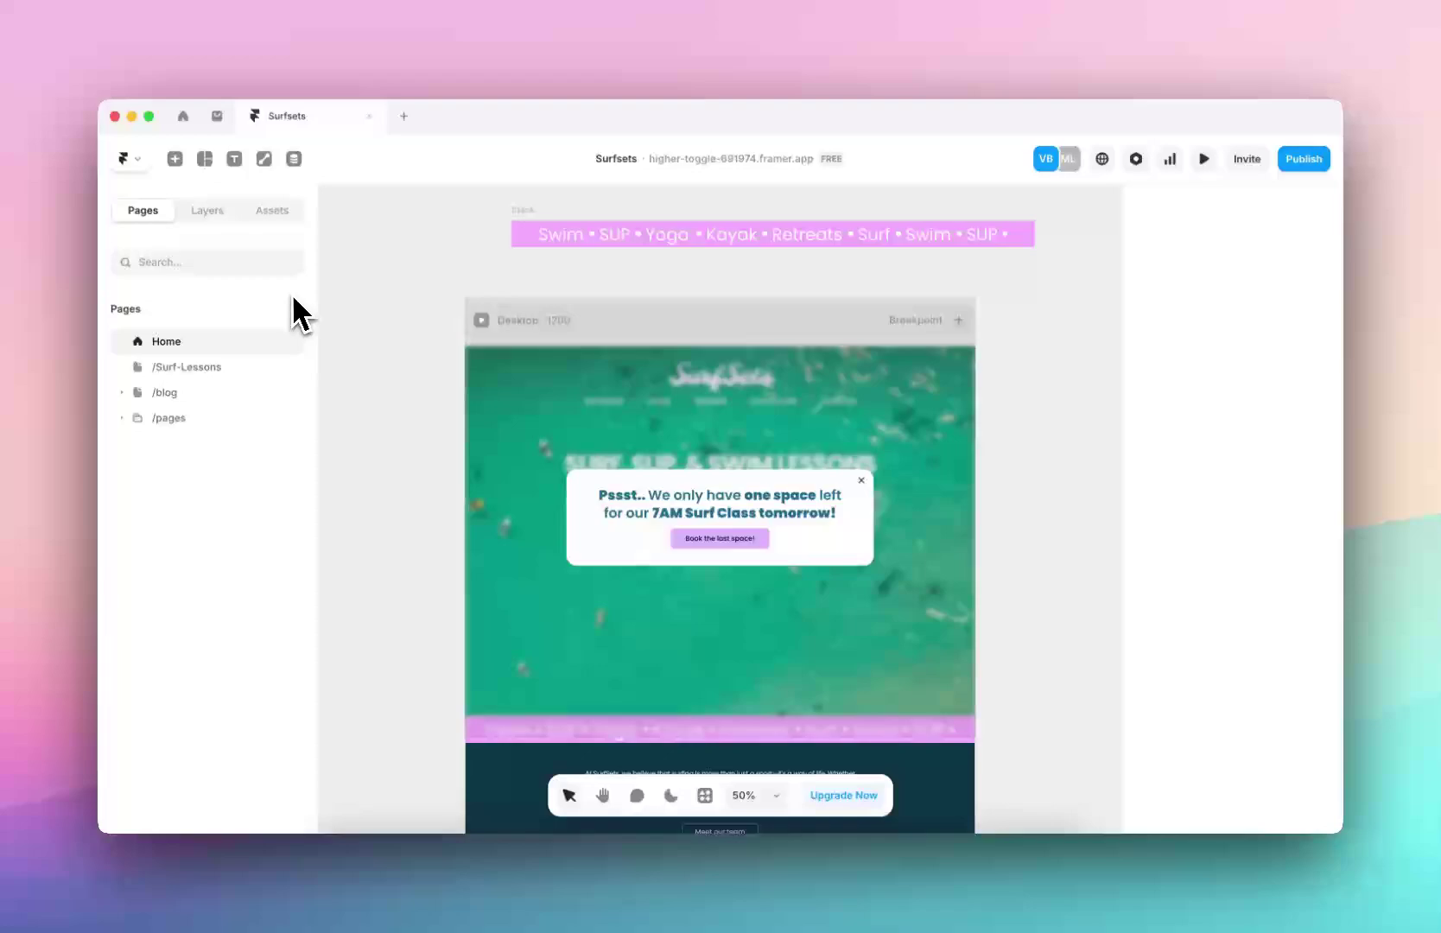
pyautogui.scroll(-3, 489, 428)
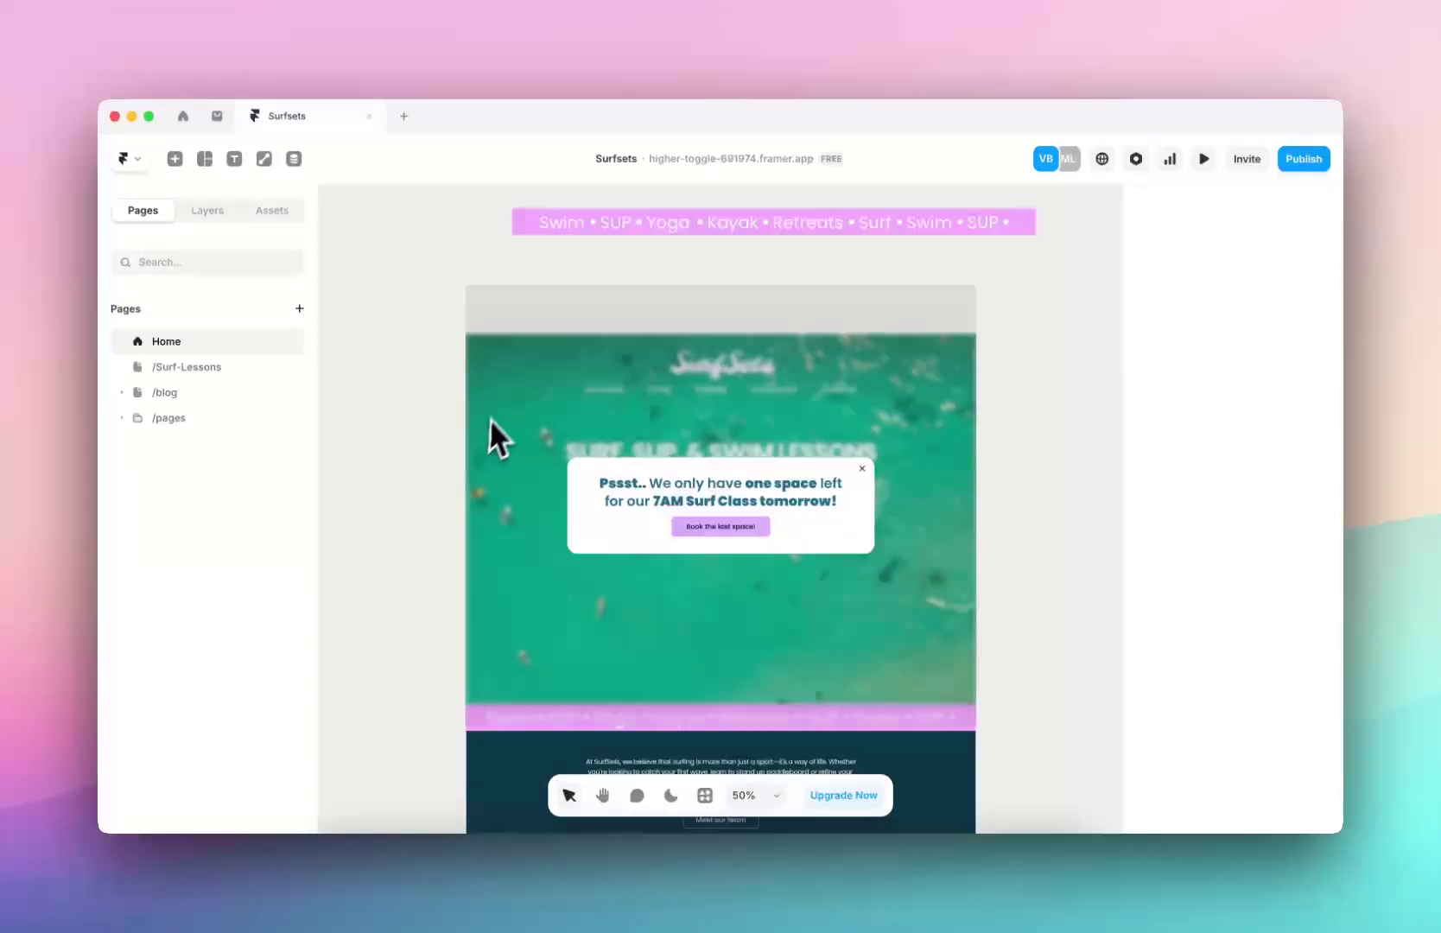
pyautogui.scroll(-3, 501, 401)
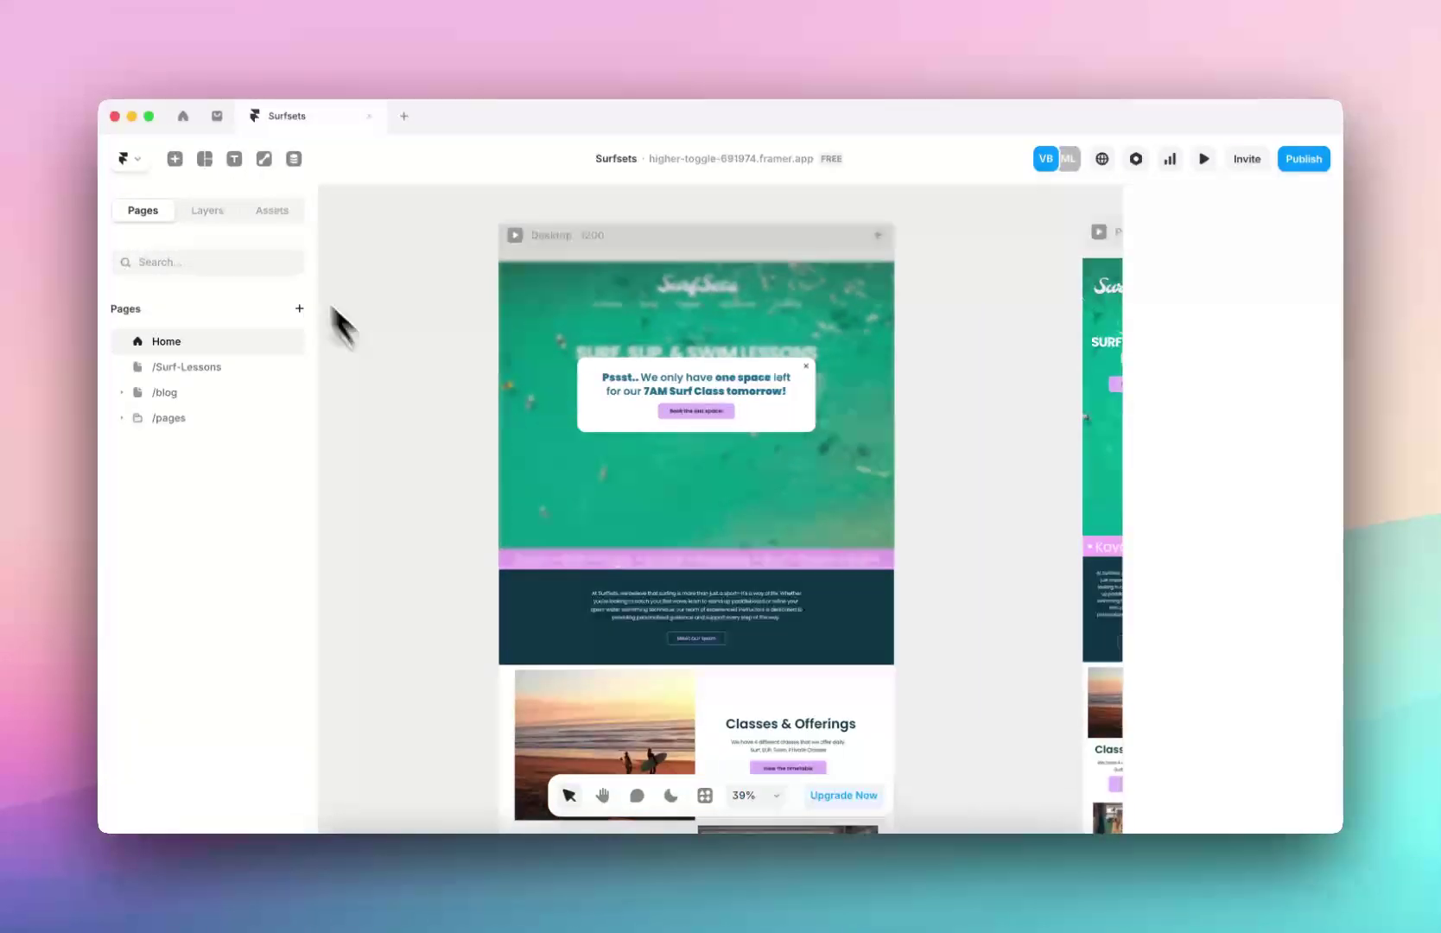
pyautogui.click(283, 216)
pyautogui.click(420, 476)
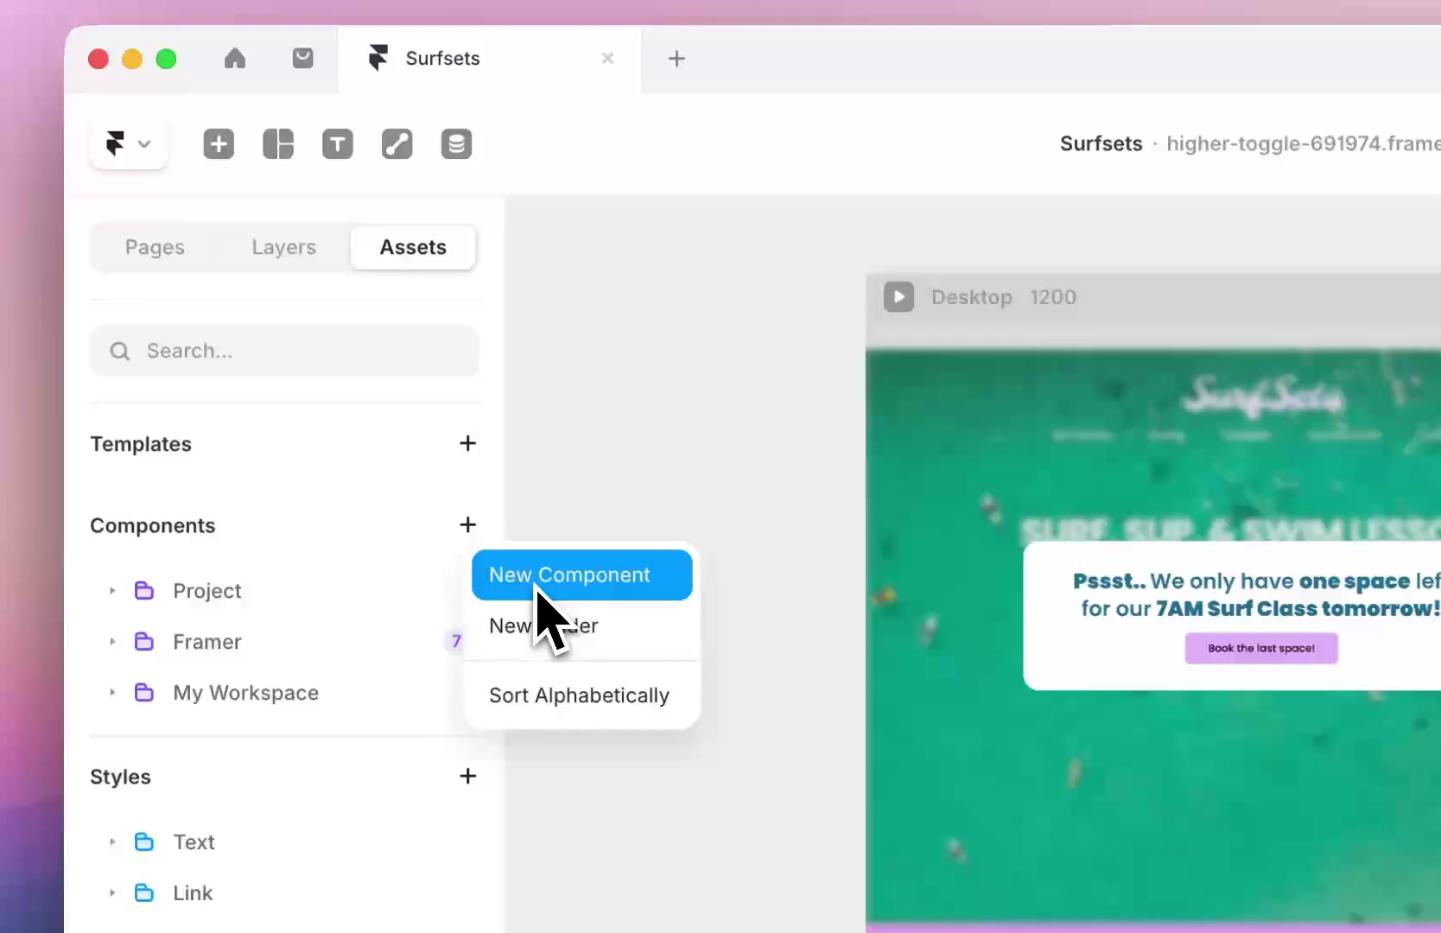
pyautogui.click(480, 525)
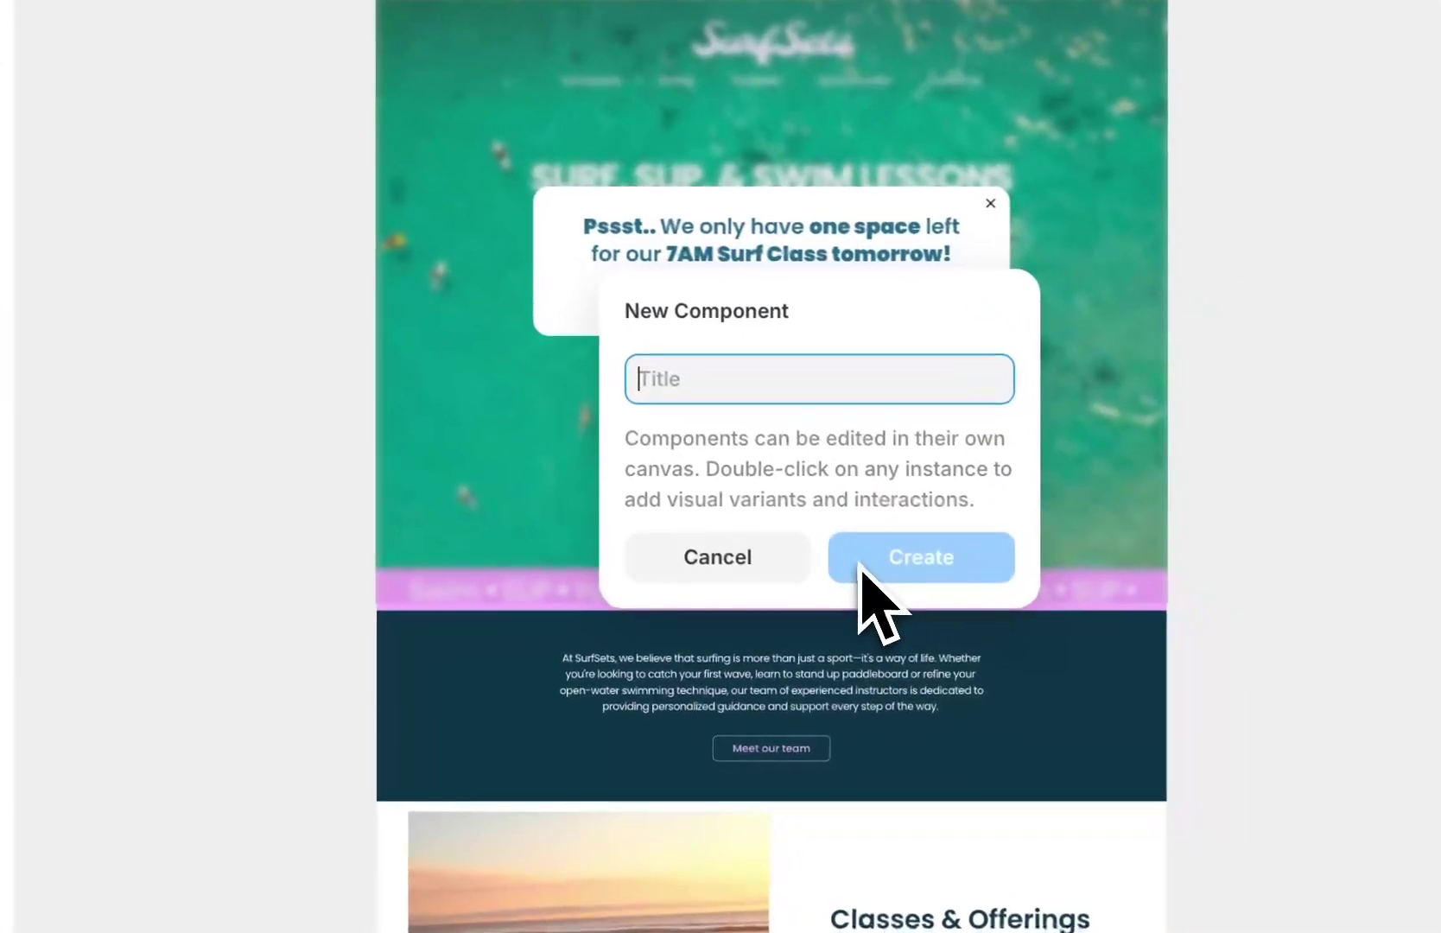
pyautogui.write('multi')
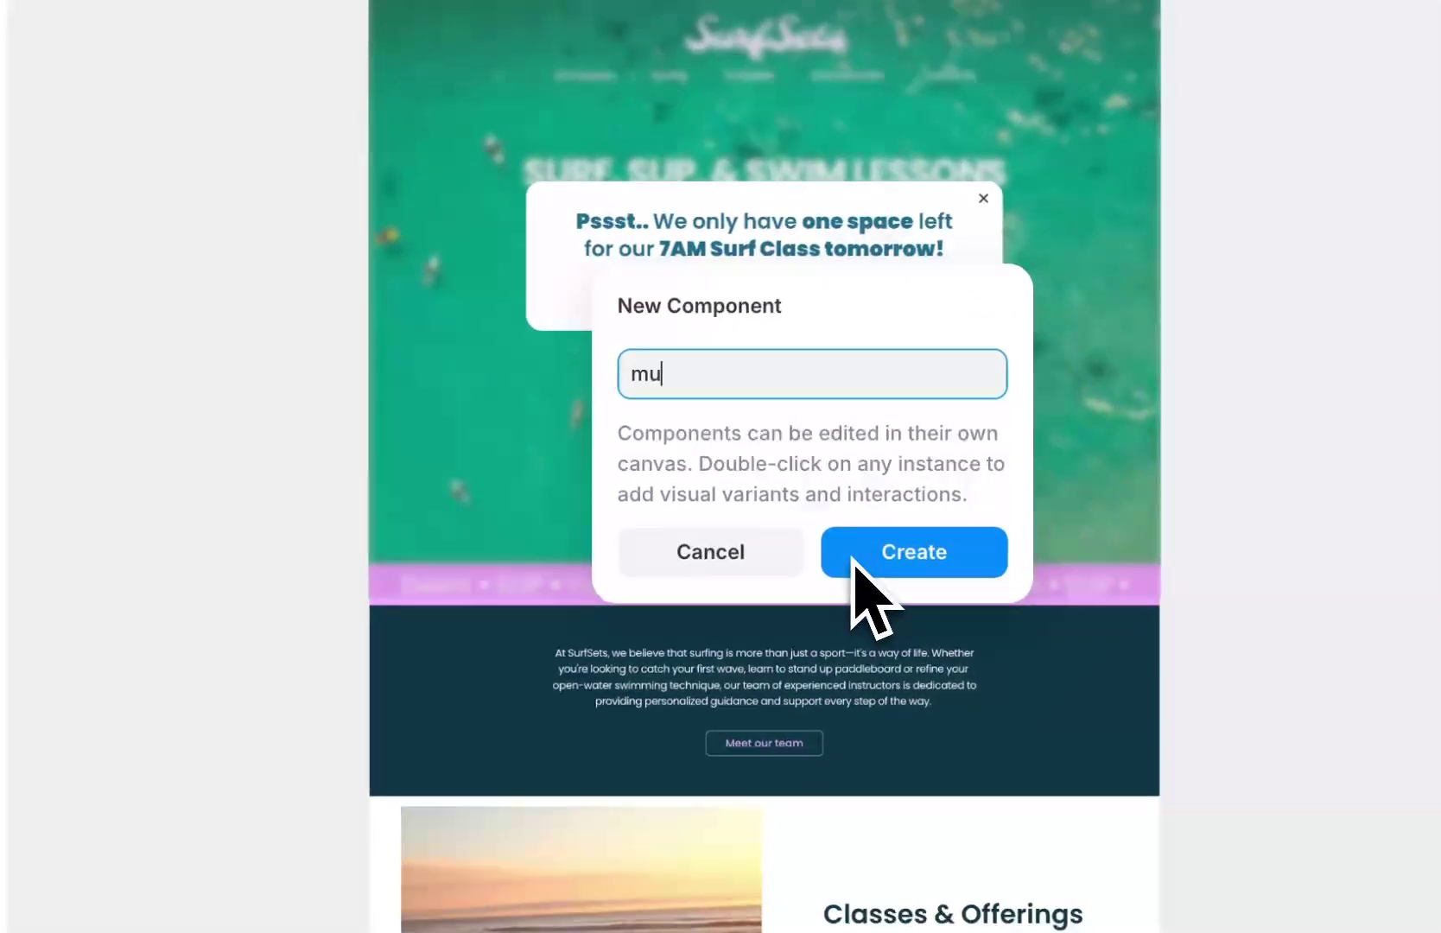
pyautogui.write('-forms')
pyautogui.click(864, 553)
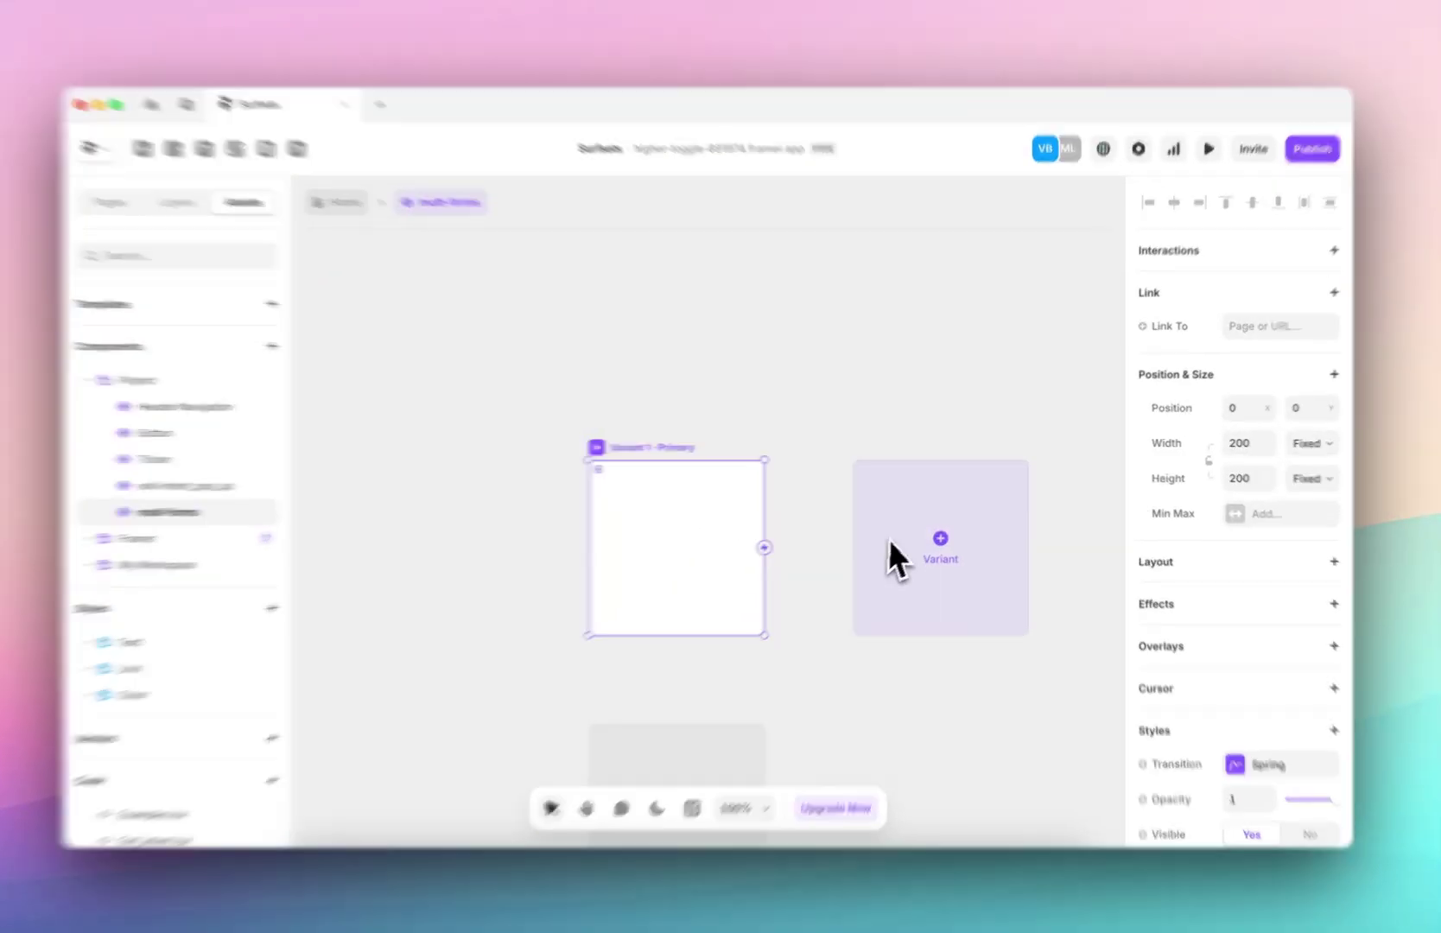
pyautogui.click(916, 553)
pyautogui.click(937, 531)
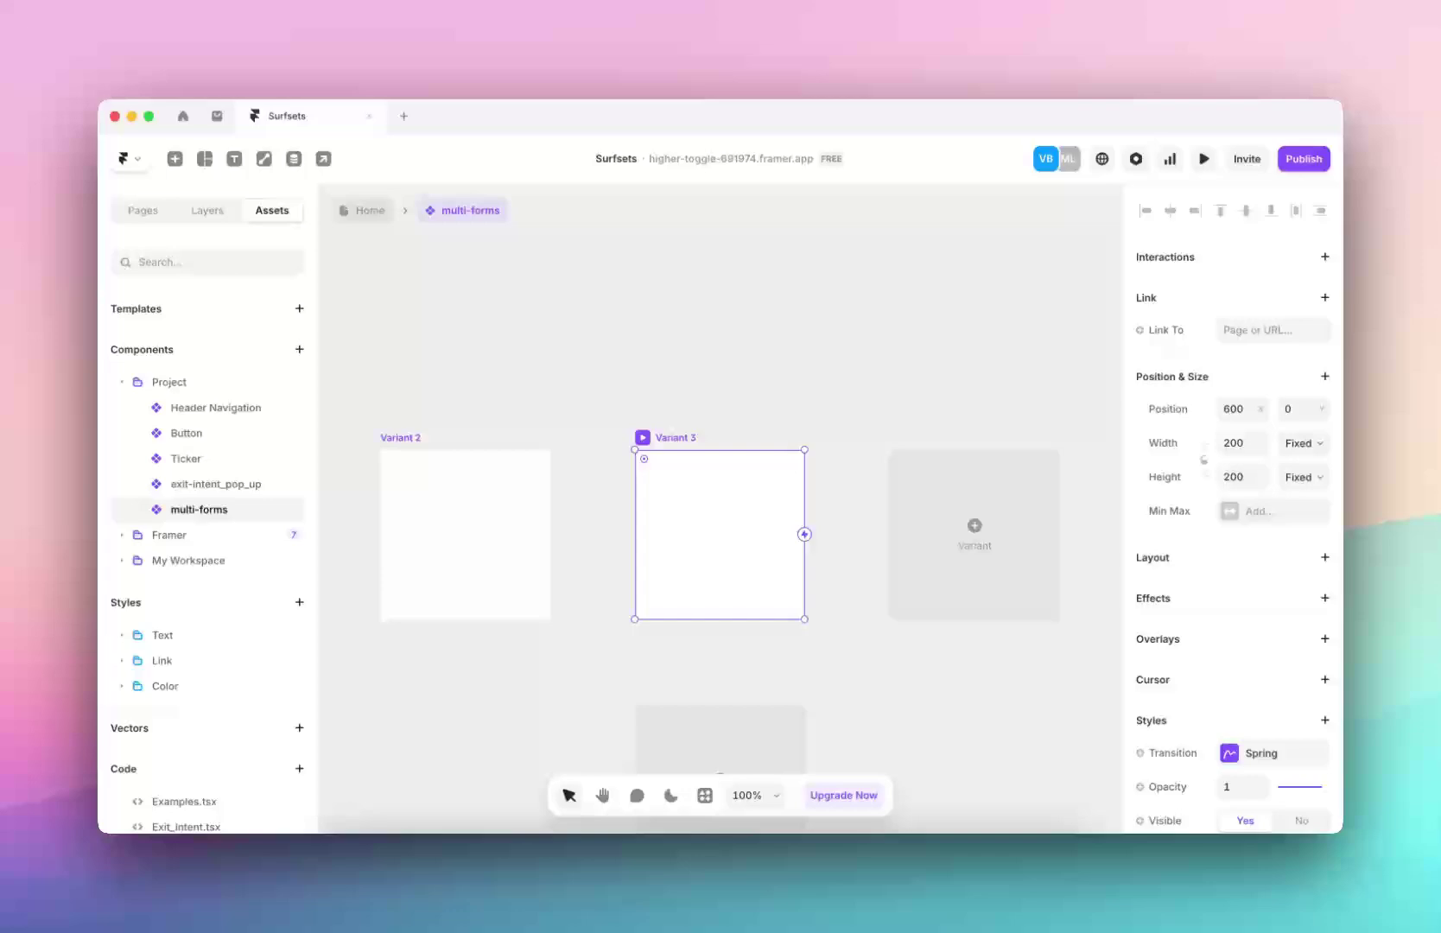
# Go back to the Home page canvas, then to the workspace dashboard of projects
pyautogui.click(386, 207)
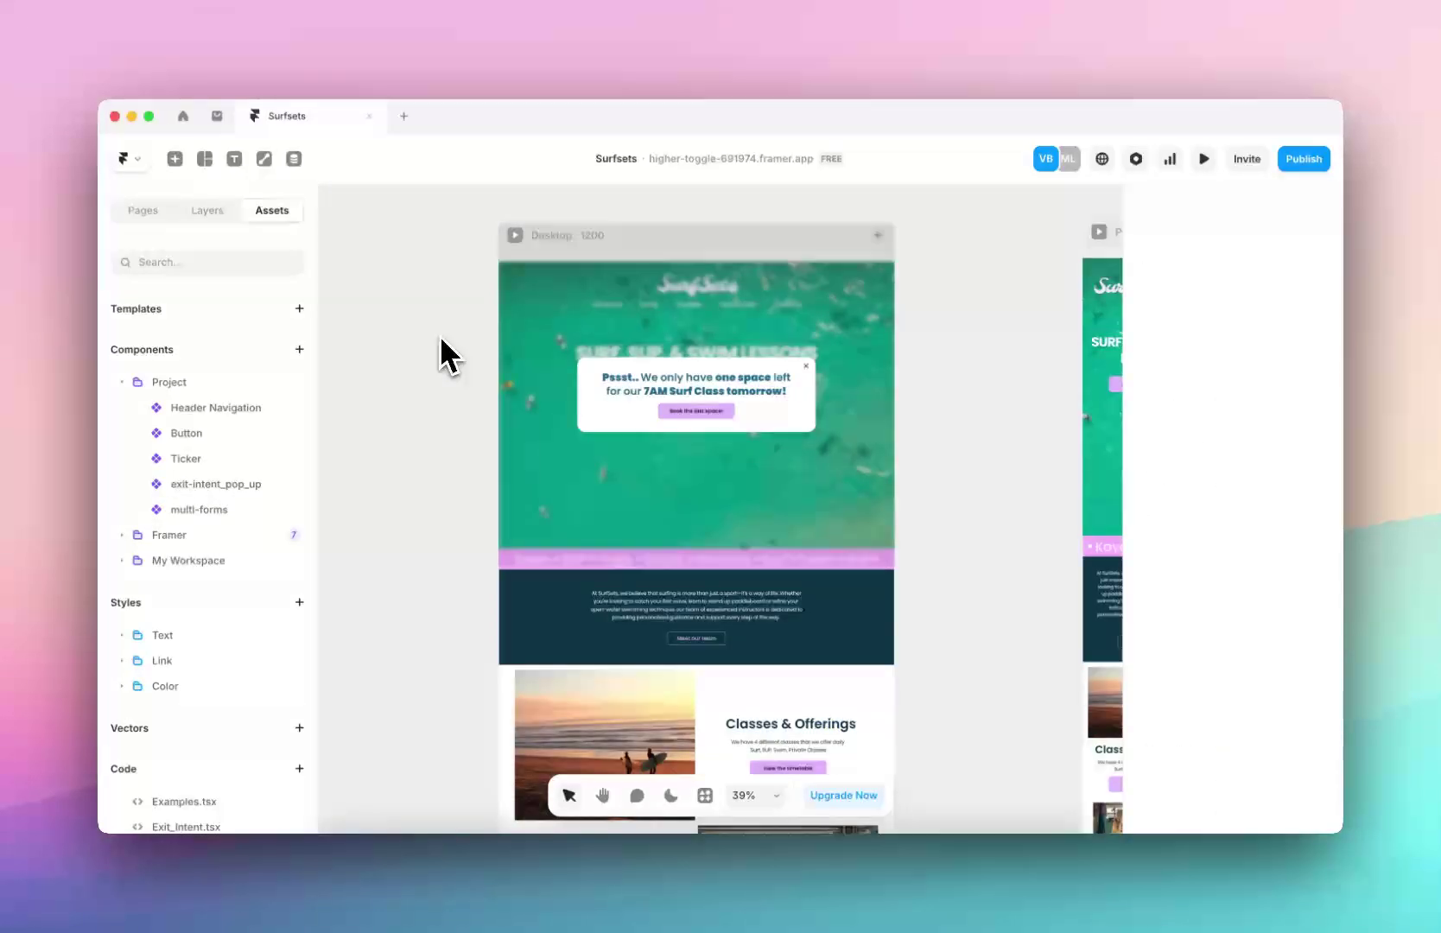
pyautogui.hscroll(-3, 467, 354)
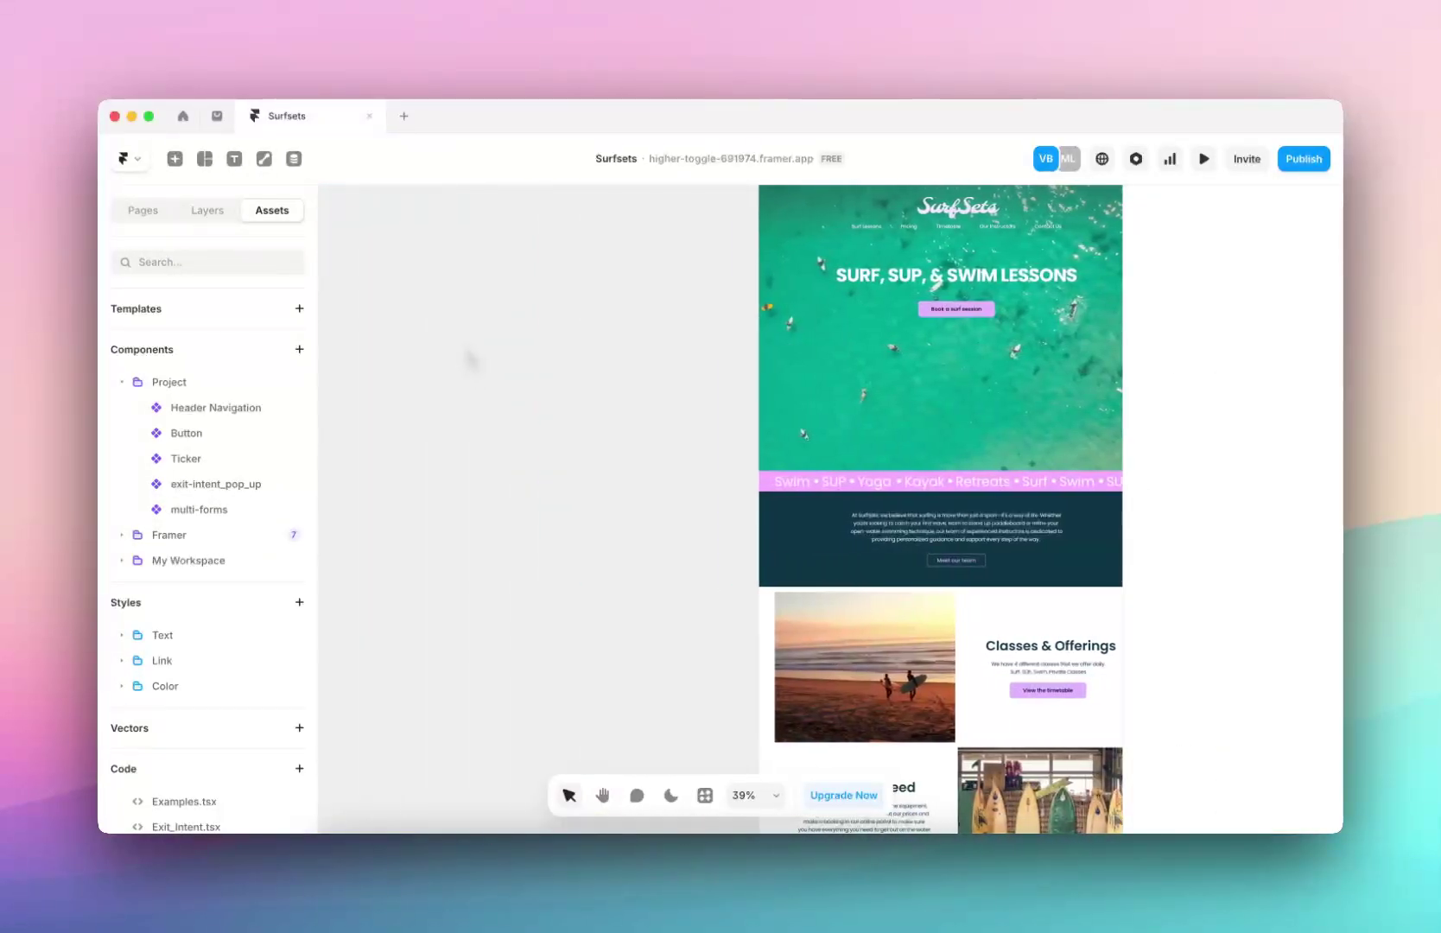
pyautogui.hscroll(-2, 471, 359)
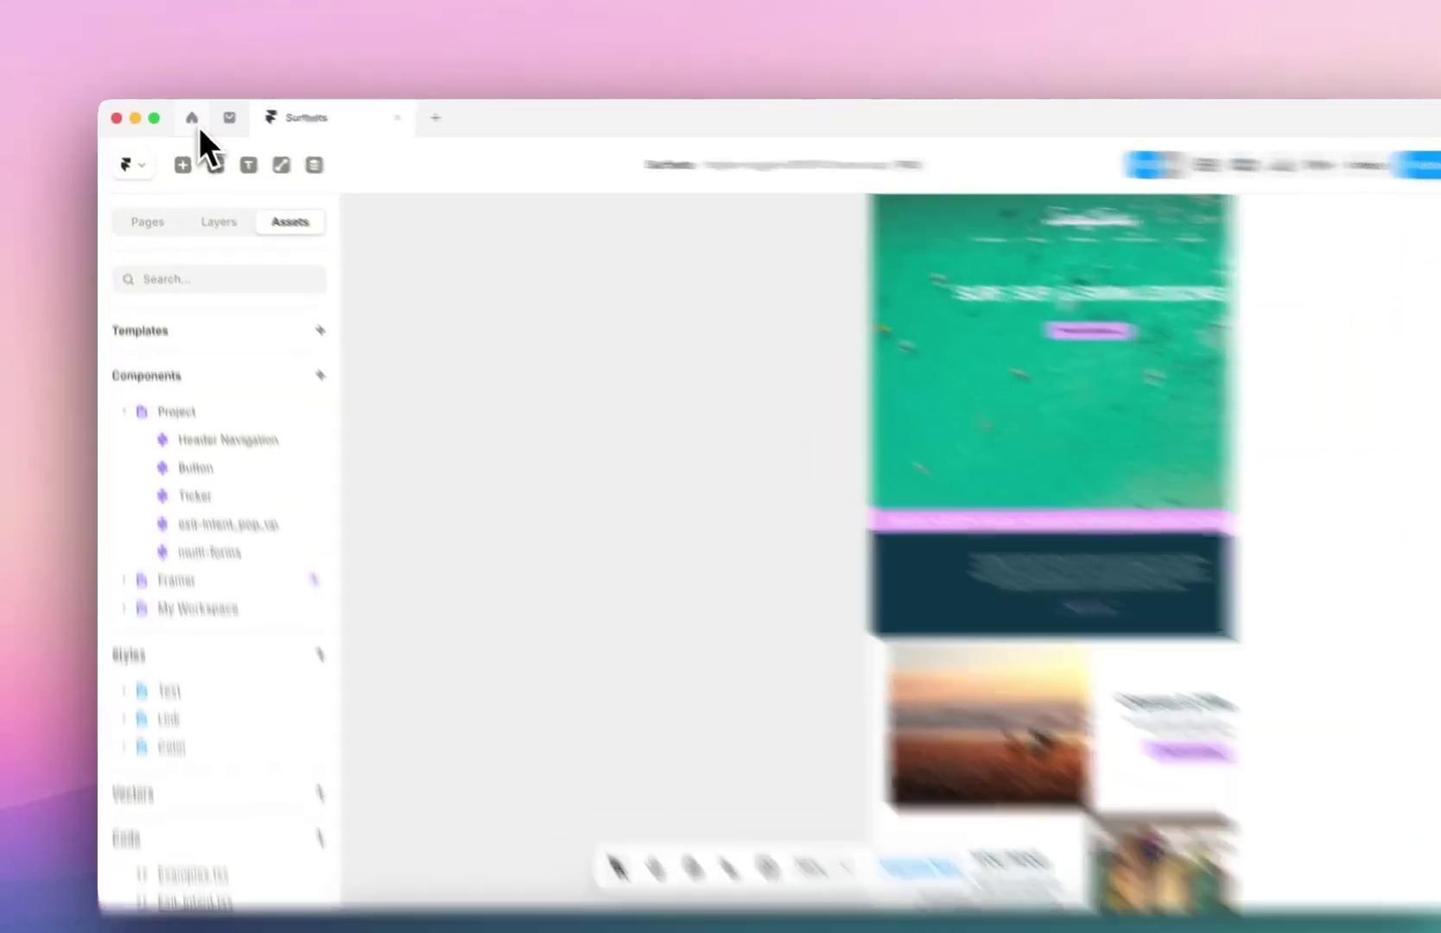
pyautogui.click(188, 125)
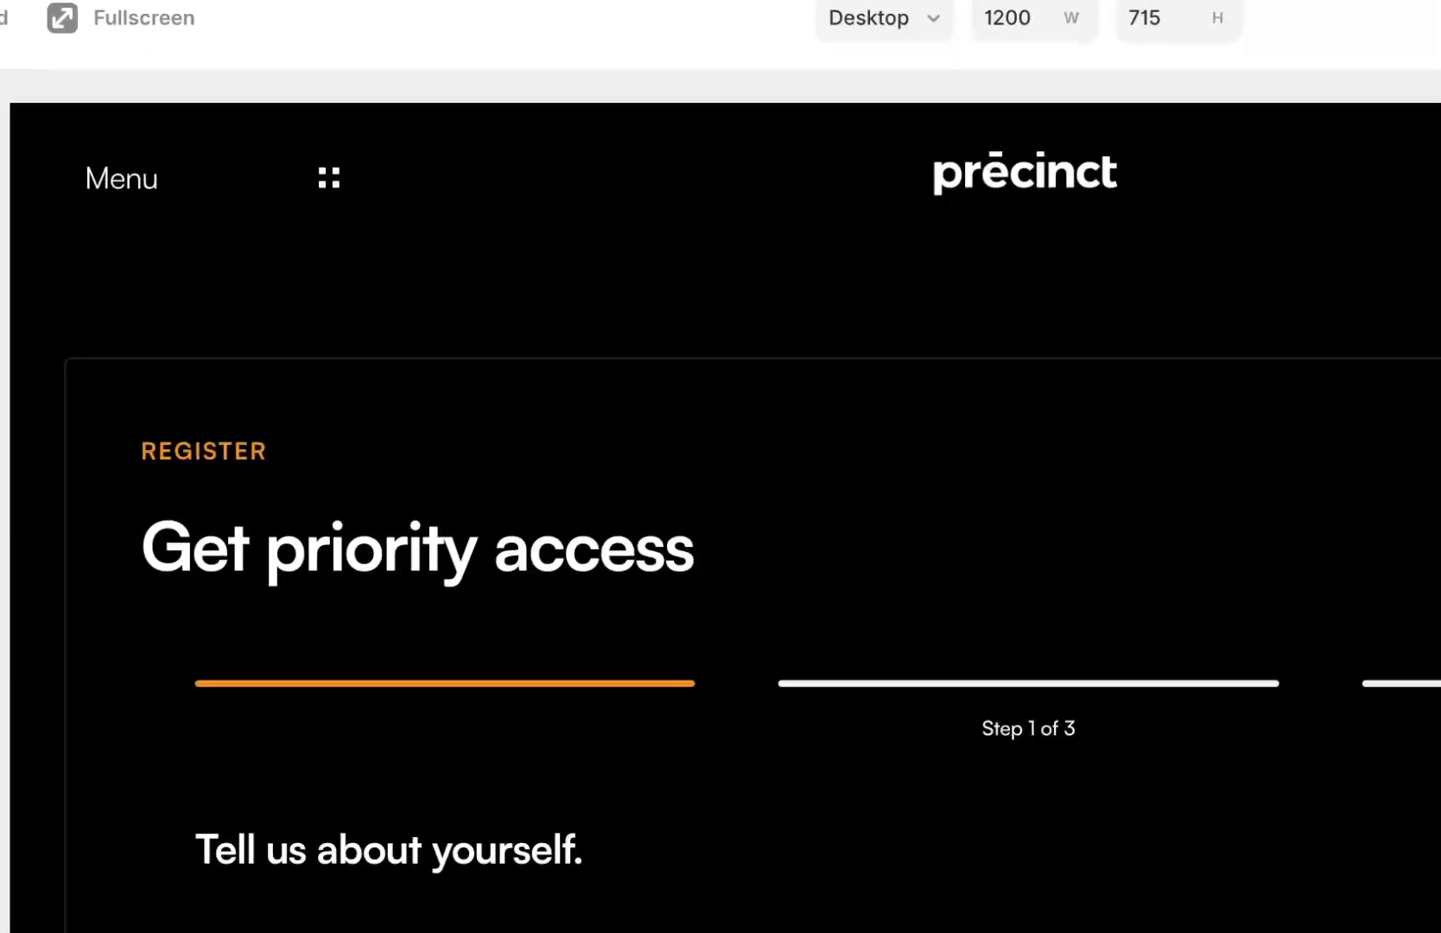
# Scroll through the Precinct preview's Step 1 of 3 form and focus its Full Name field
pyautogui.scroll(-3, 721, 518)
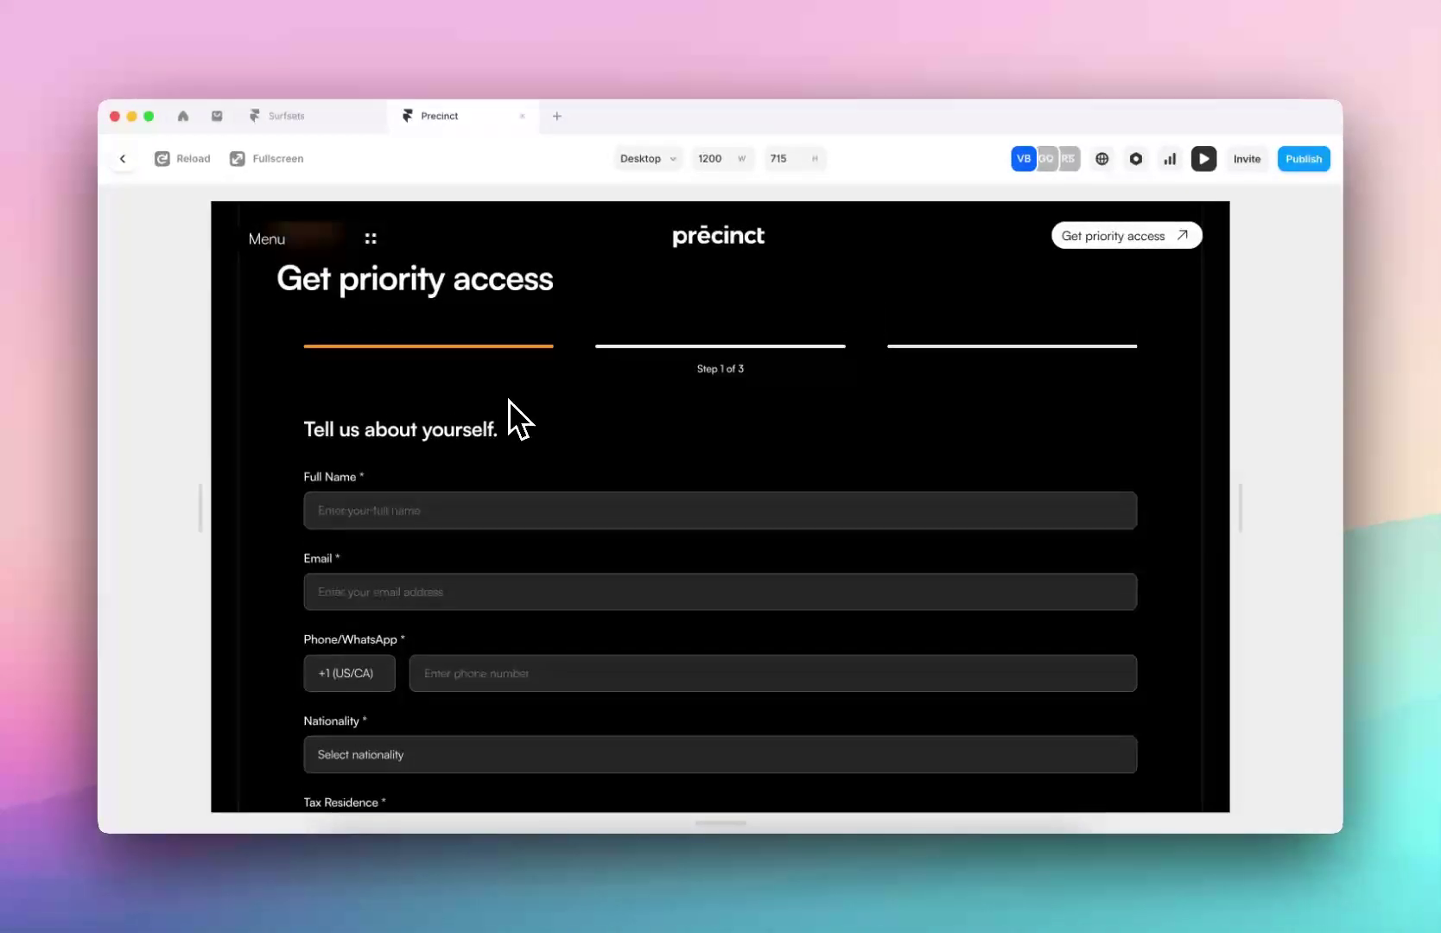
pyautogui.scroll(1, 509, 400)
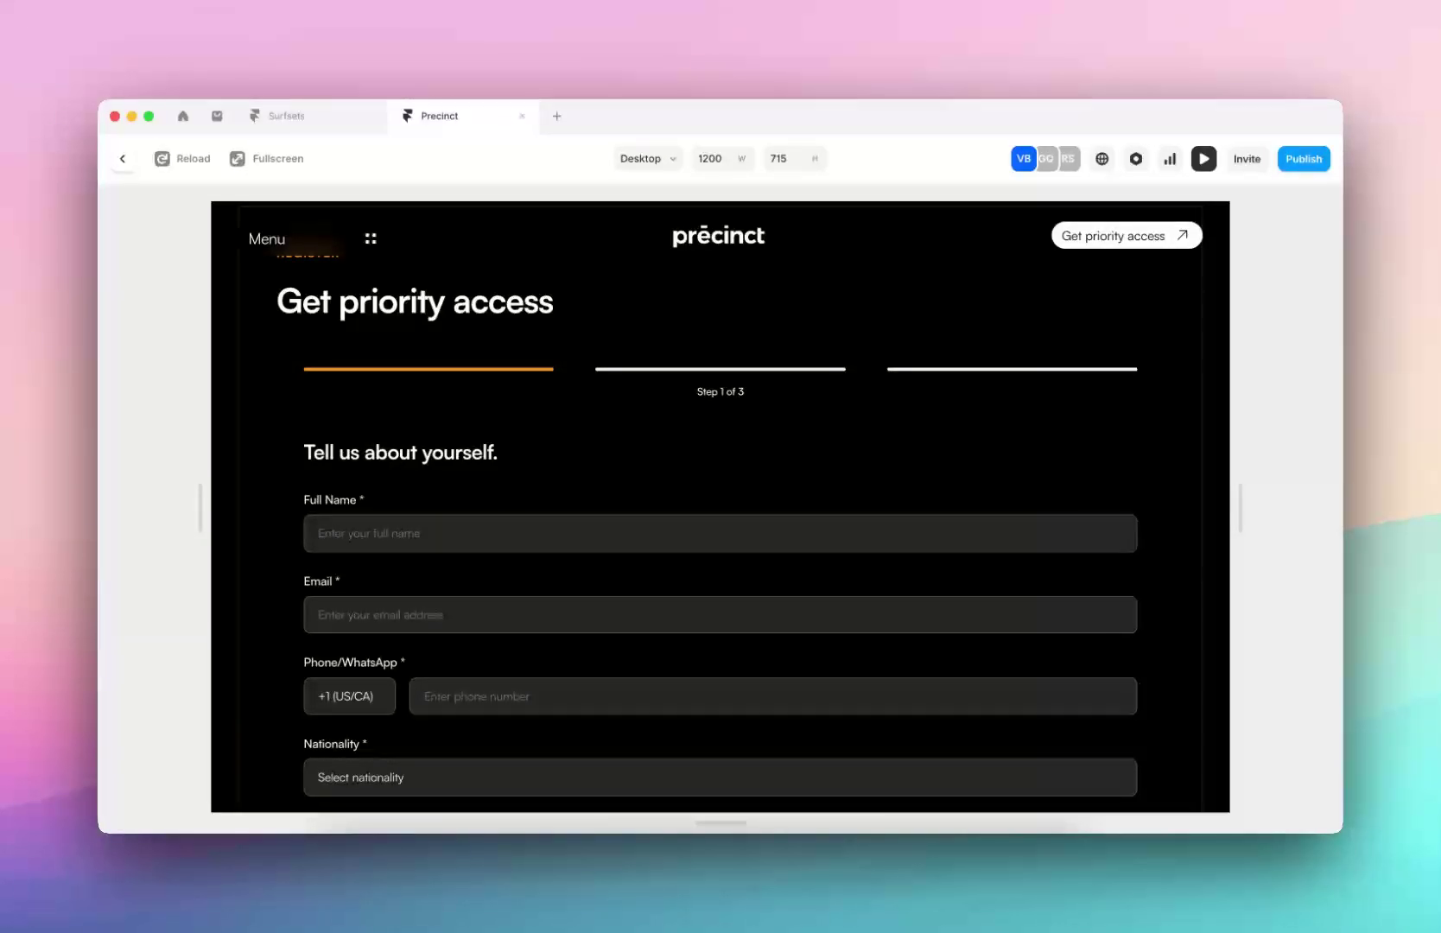
pyautogui.scroll(-3, 530, 492)
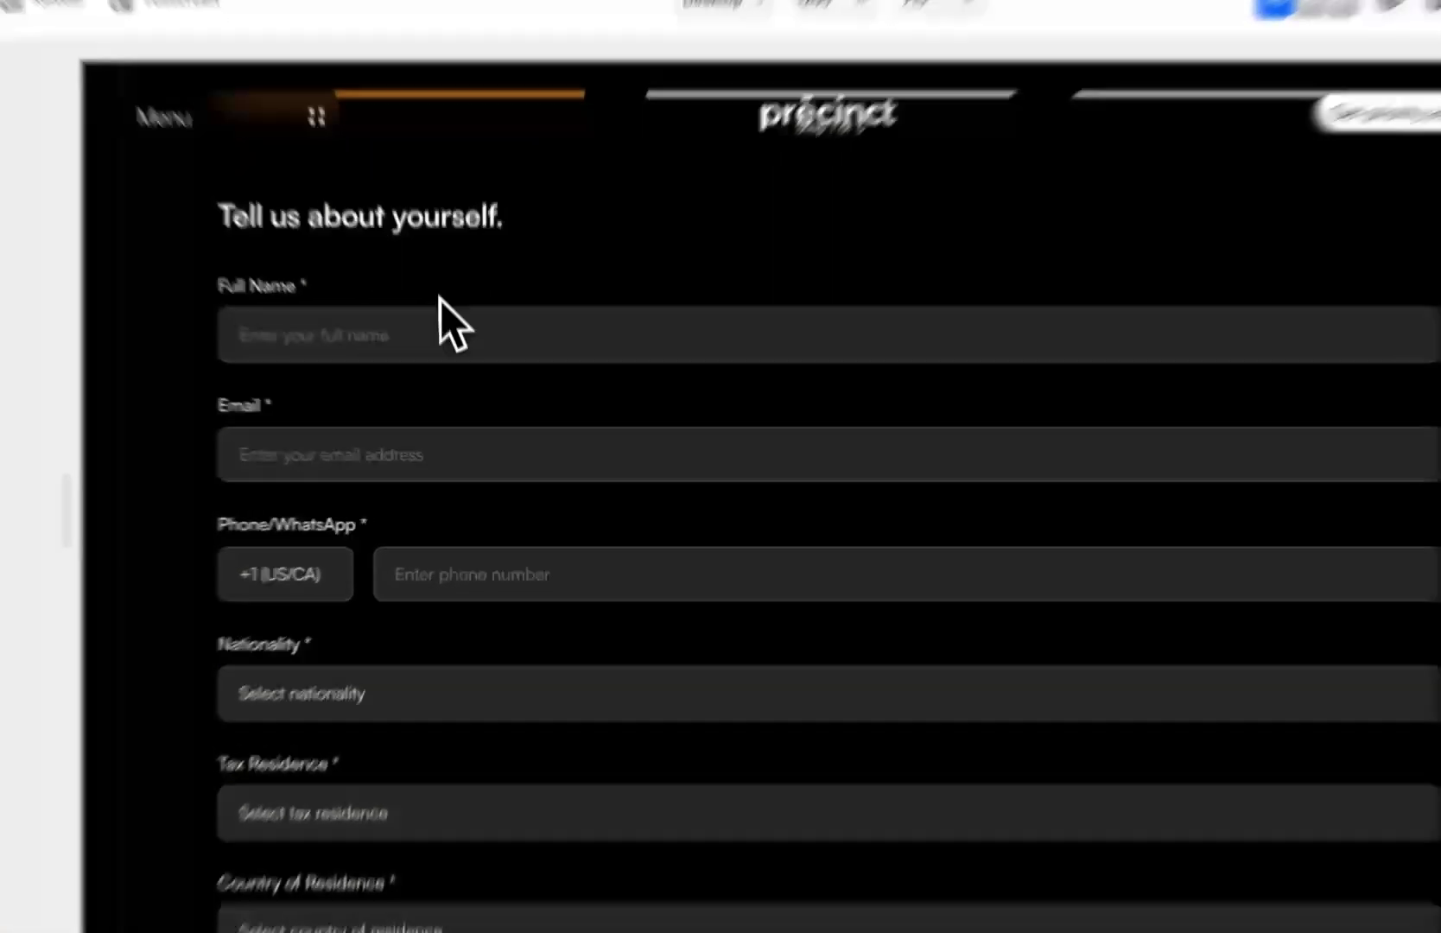
pyautogui.click(454, 437)
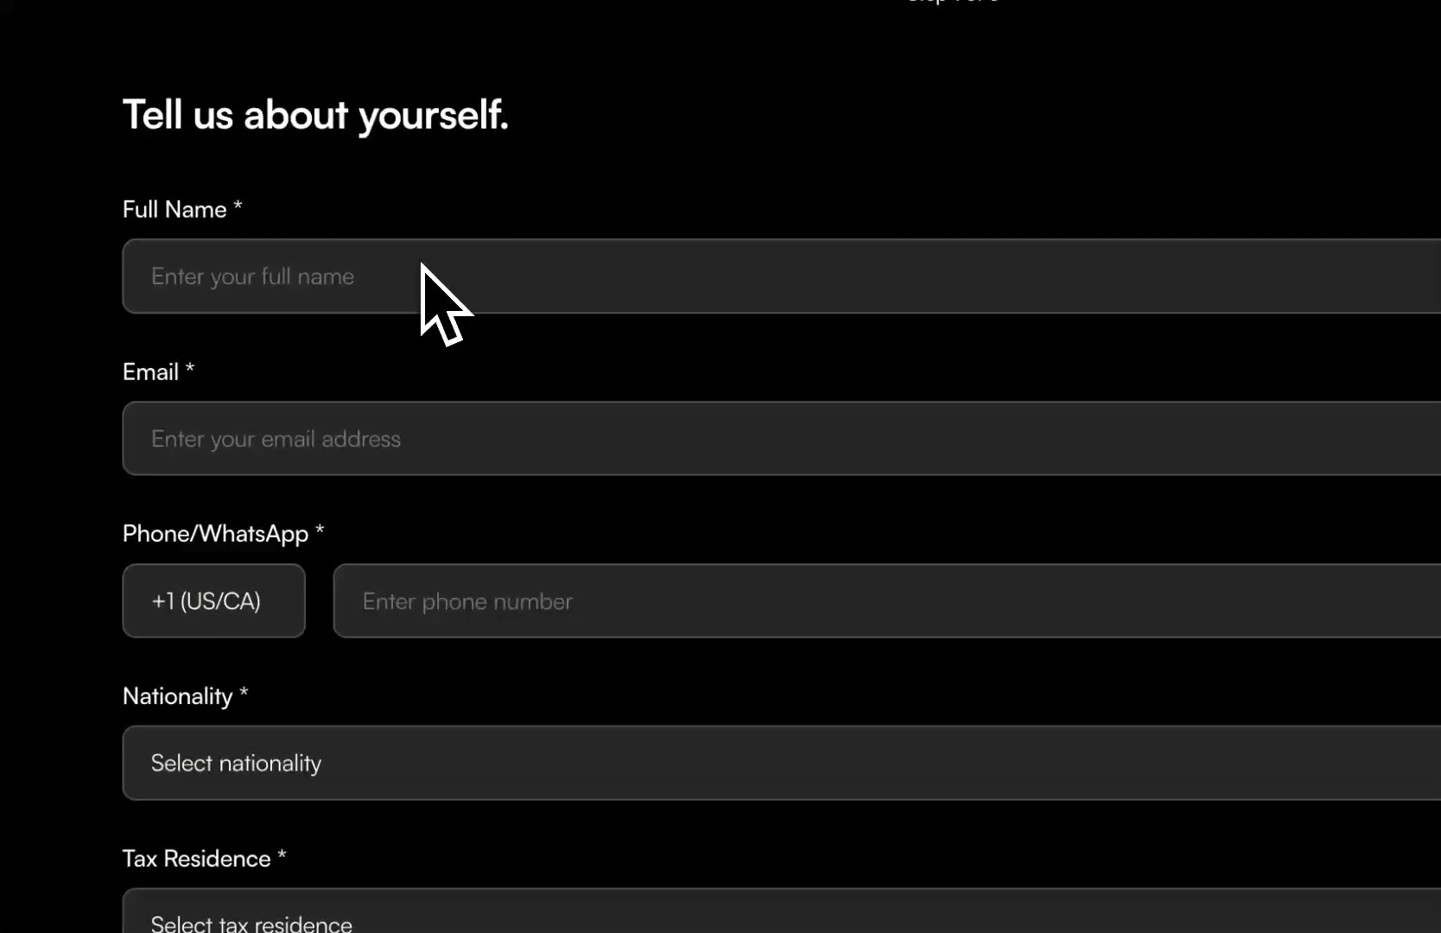
pyautogui.scroll(-5, 444, 389)
pyautogui.scroll(8, 875, 747)
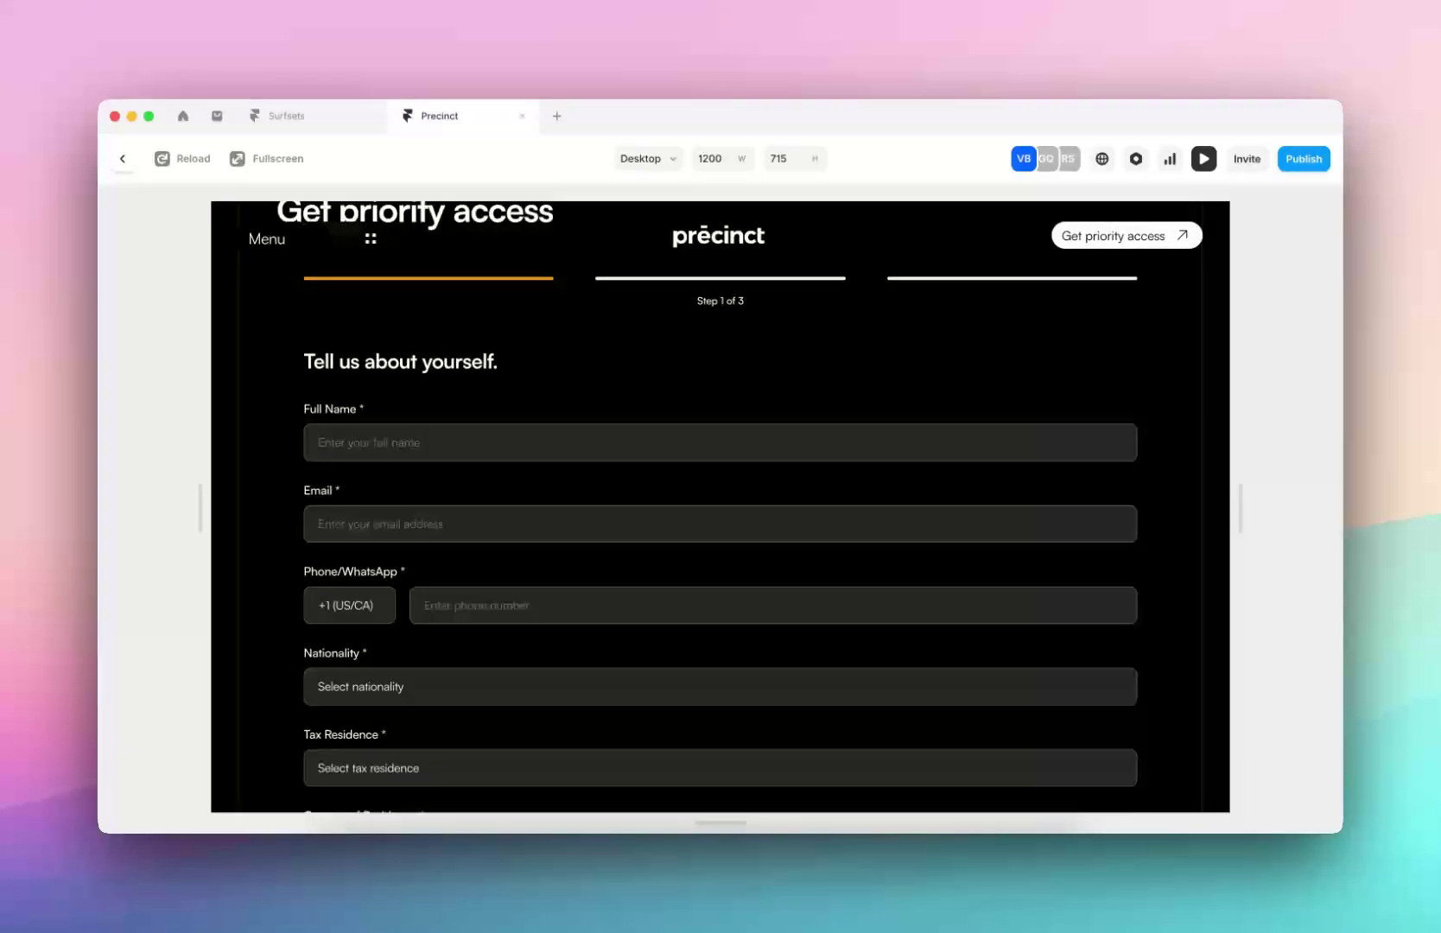
pyautogui.scroll(-2, 755, 421)
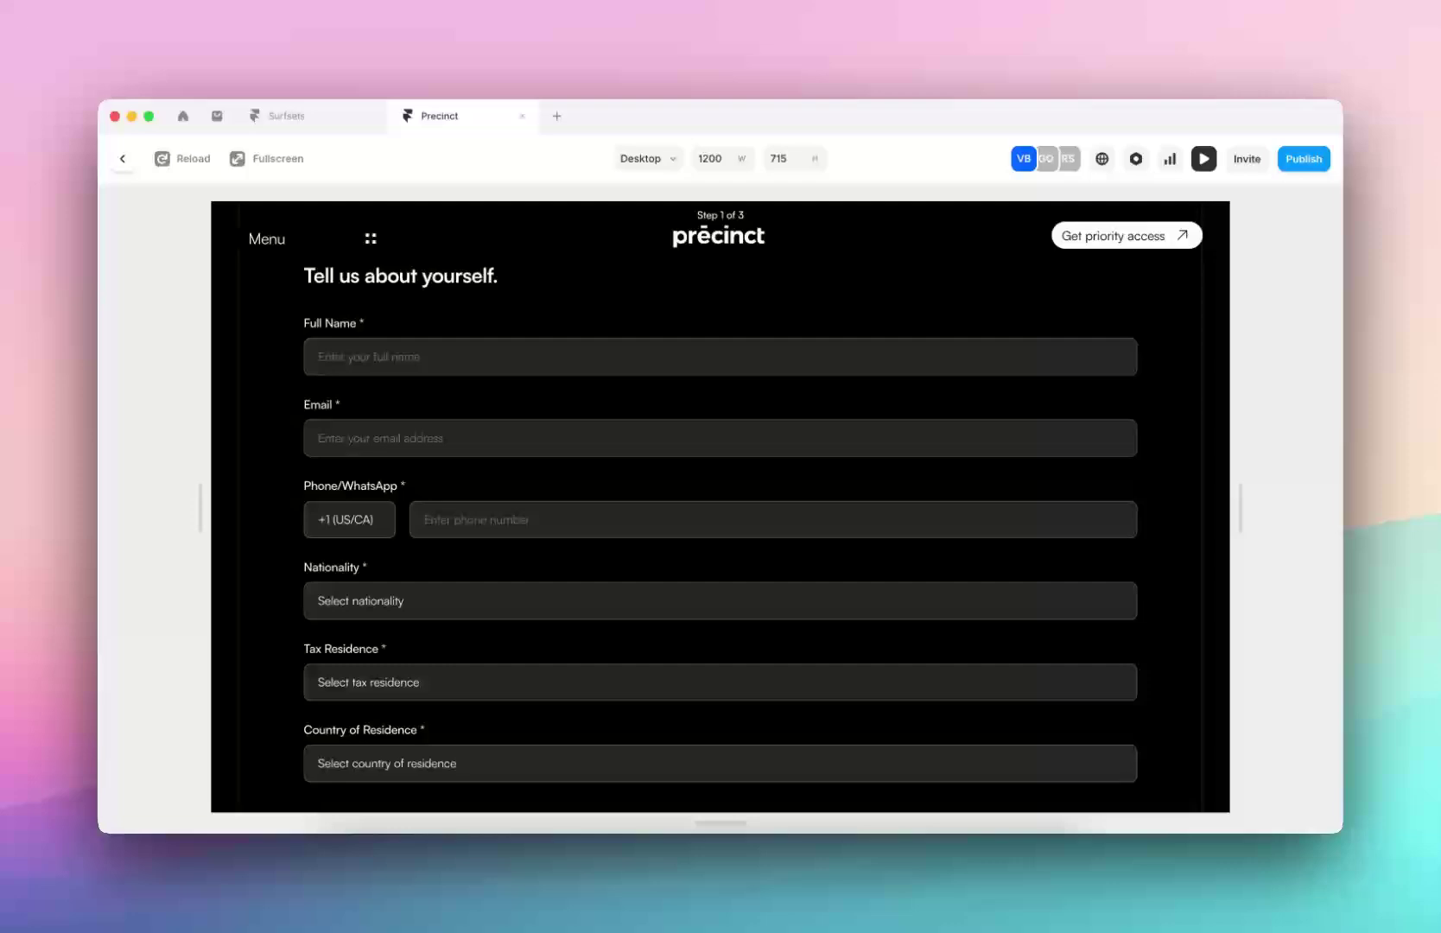
pyautogui.scroll(-2, 720, 519)
pyautogui.scroll(4, 557, 398)
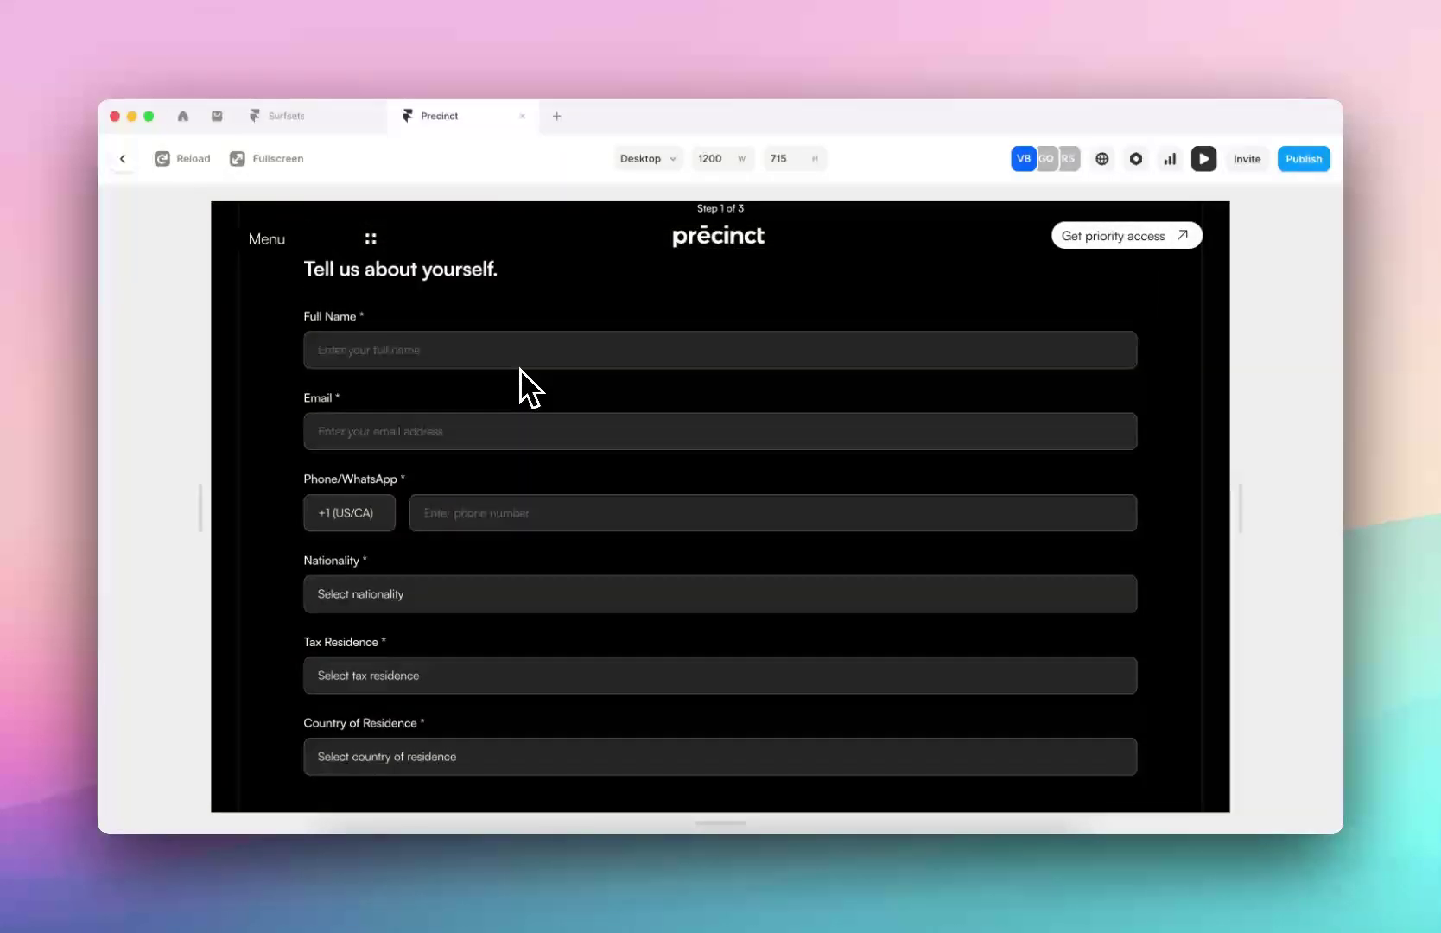
pyautogui.scroll(-1, 525, 386)
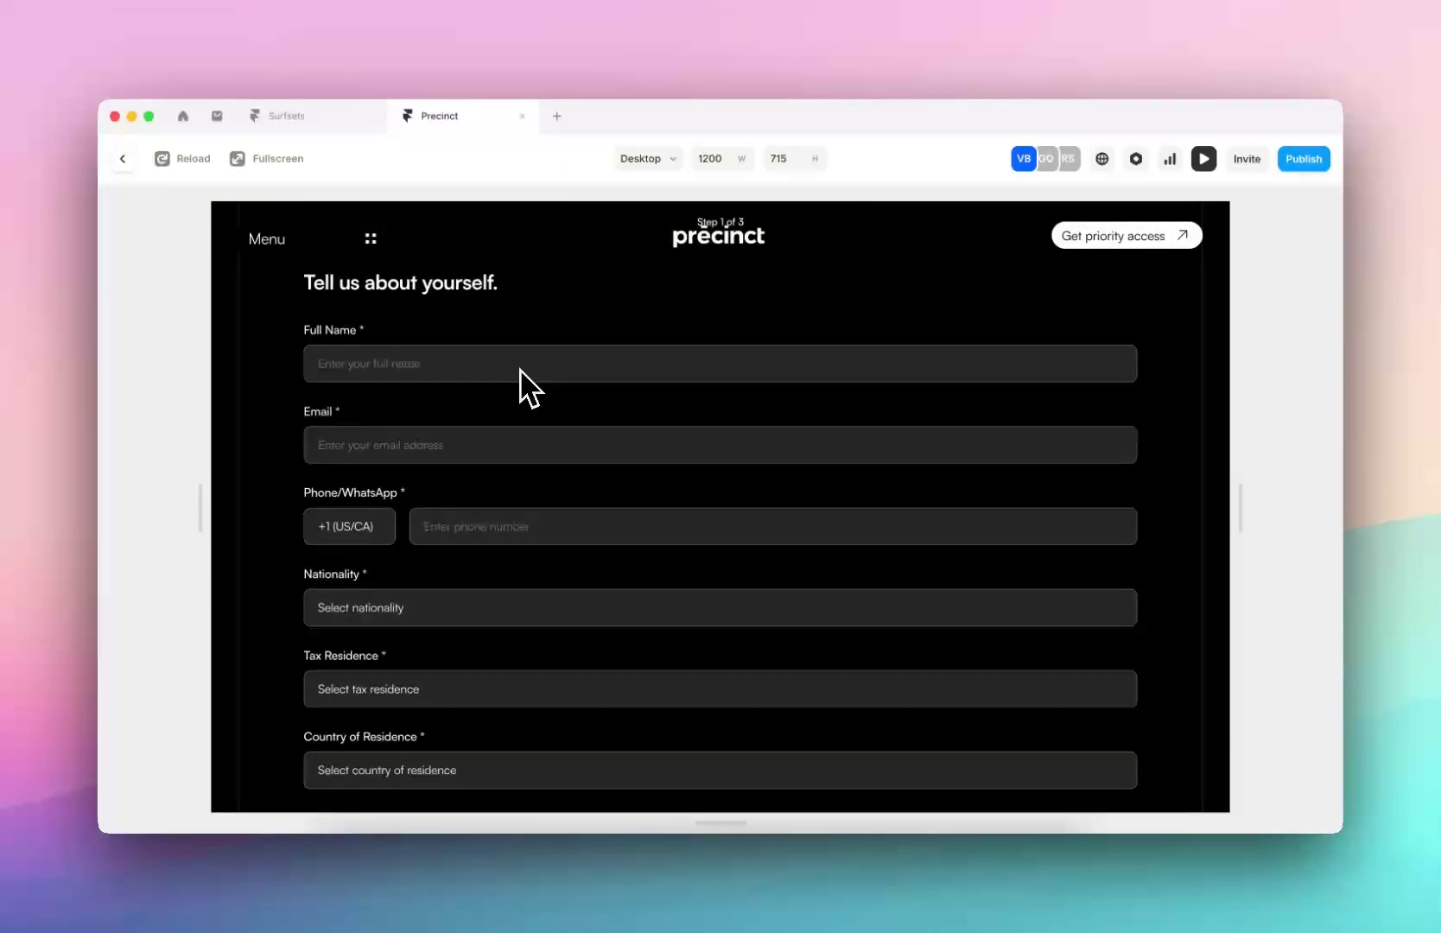
pyautogui.scroll(2, 423, 432)
# Switch to the Surfsets project and open its empty /Surf-Lessons page
pyautogui.click(267, 119)
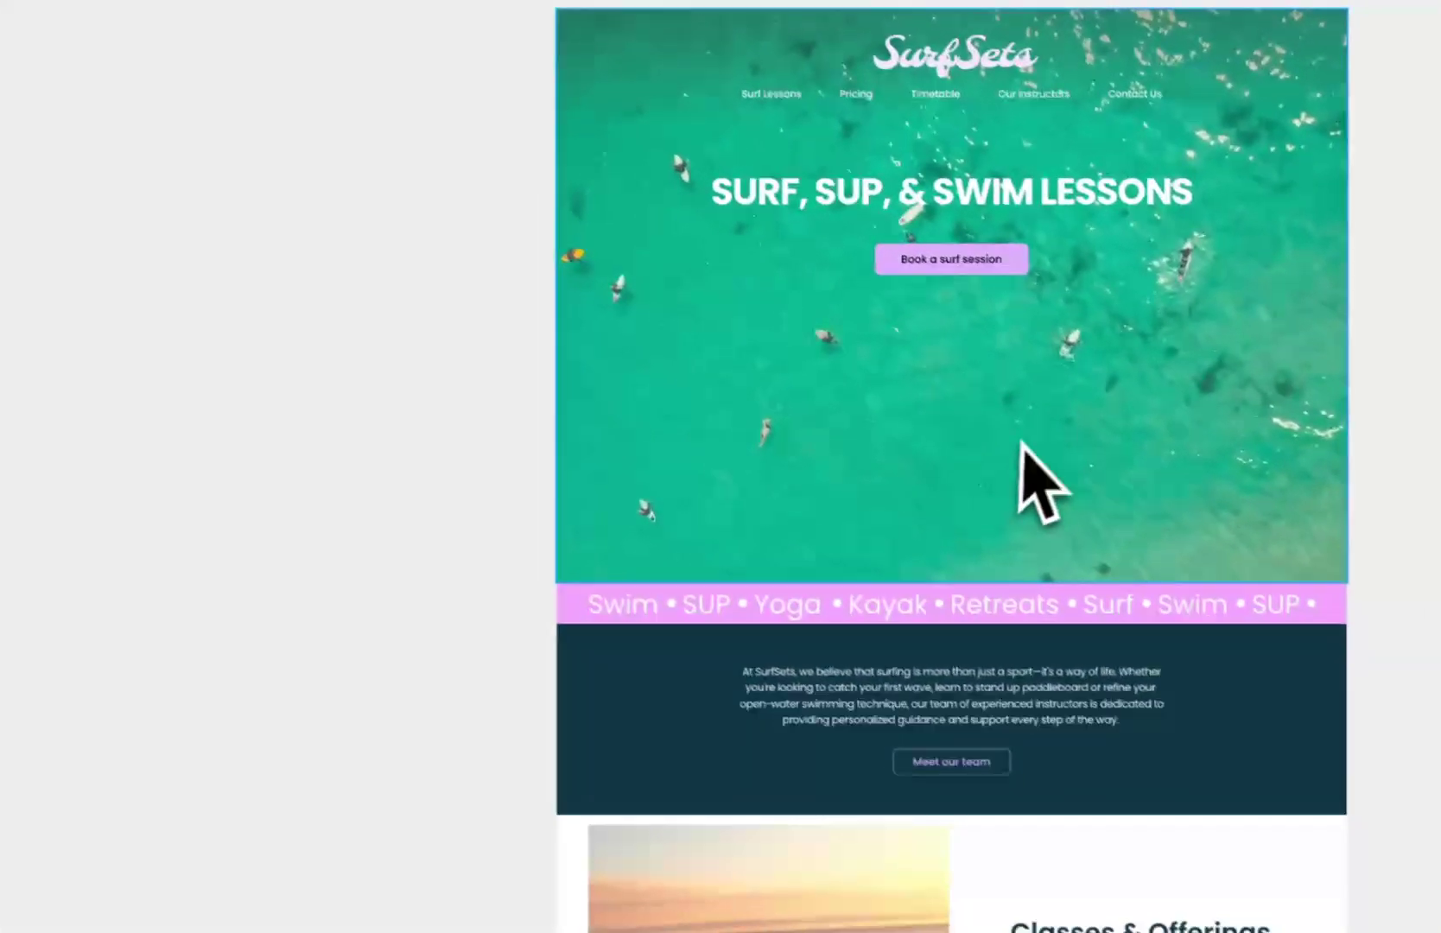
pyautogui.scroll(-5, 1029, 482)
pyautogui.scroll(-10, 1029, 467)
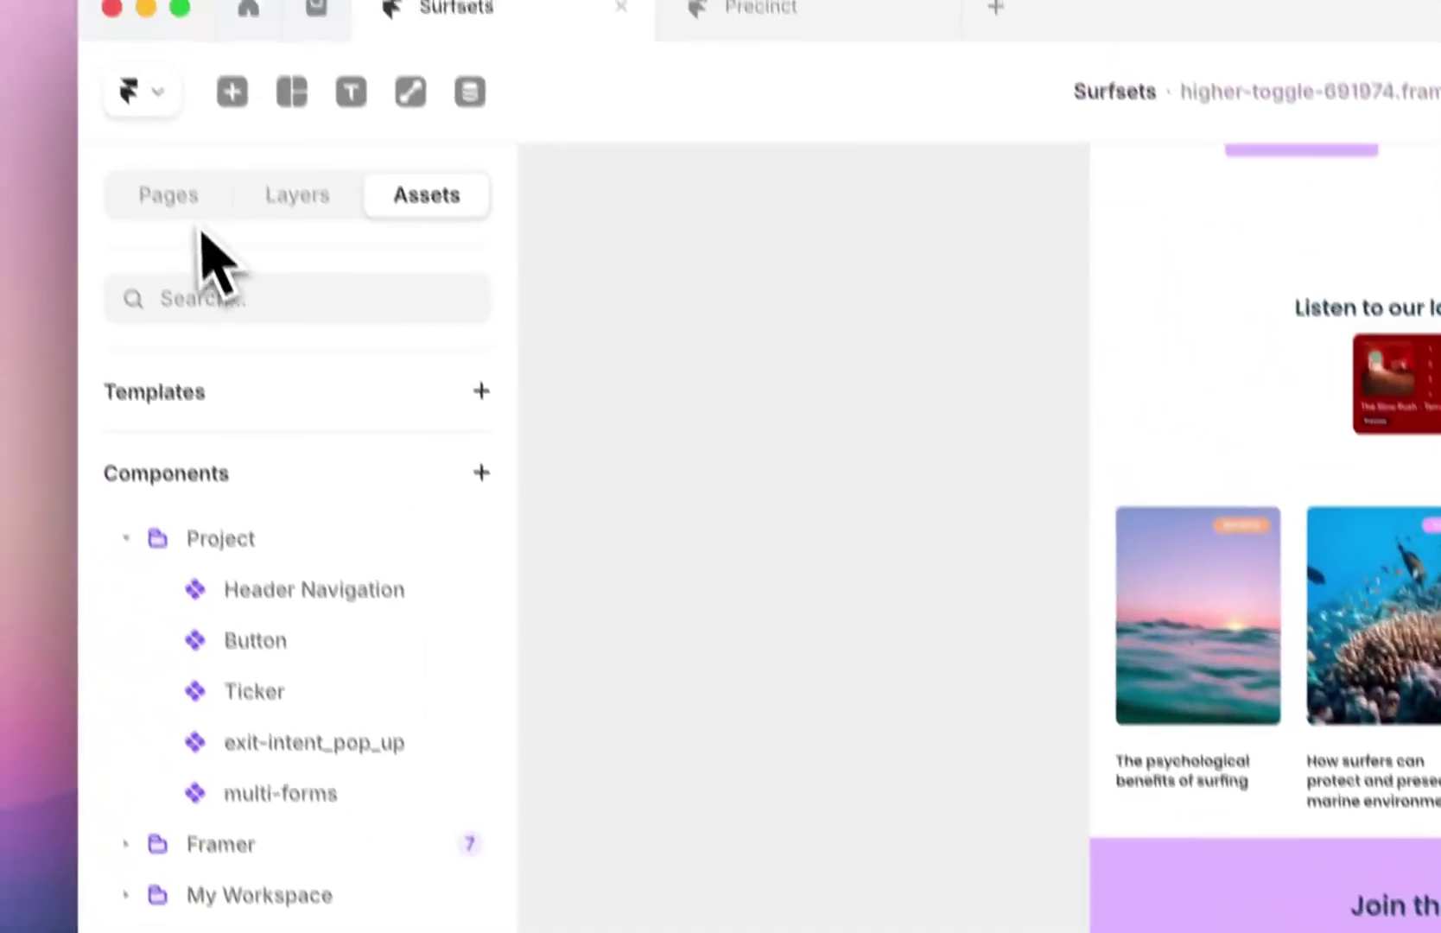
pyautogui.click(27, 79)
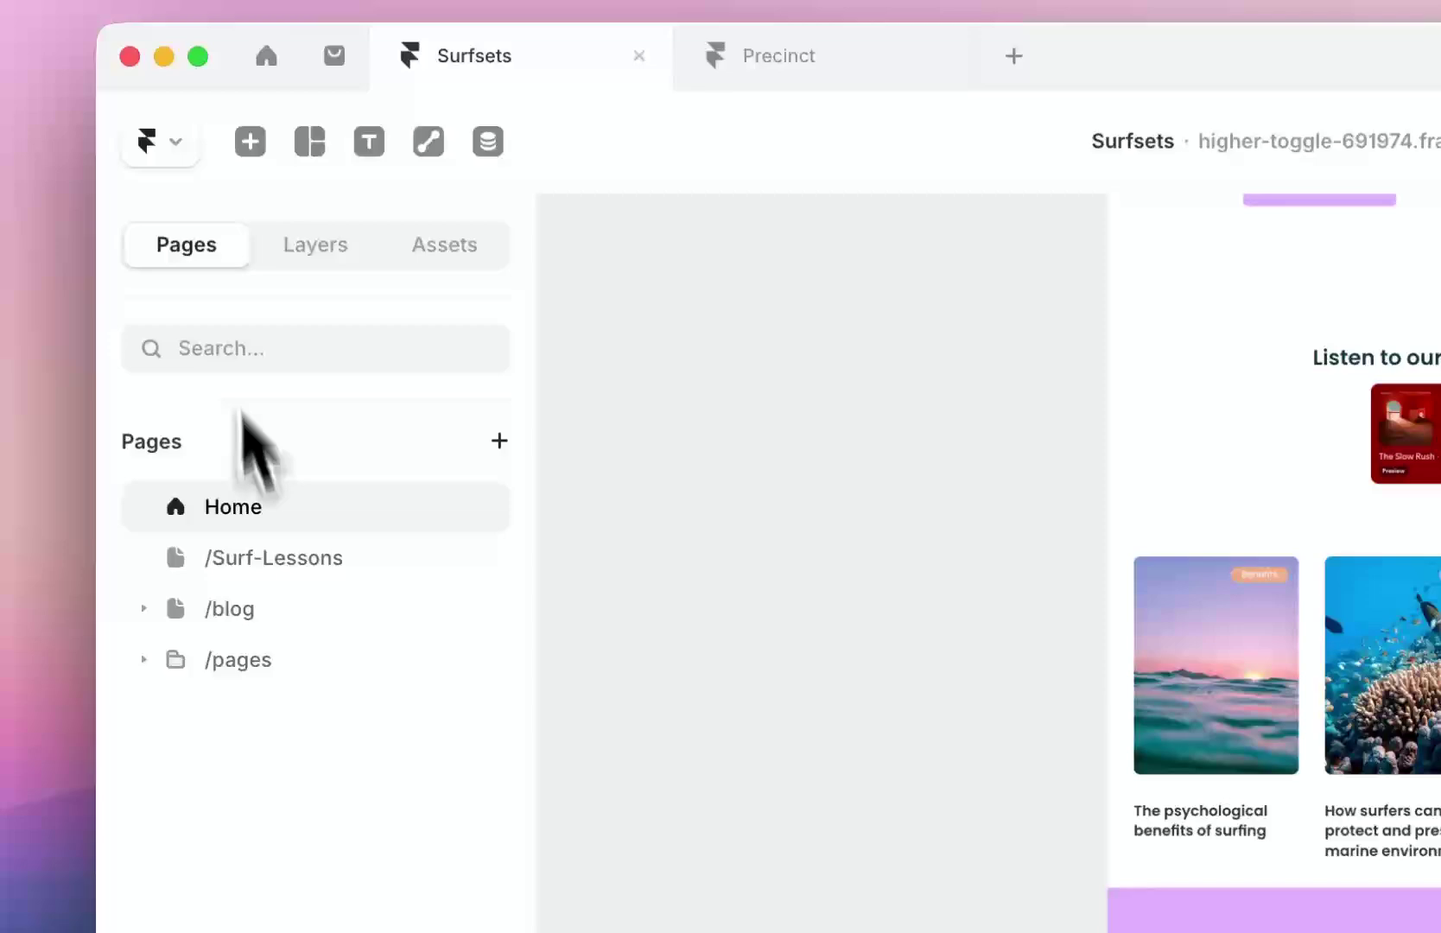
pyautogui.click(77, 389)
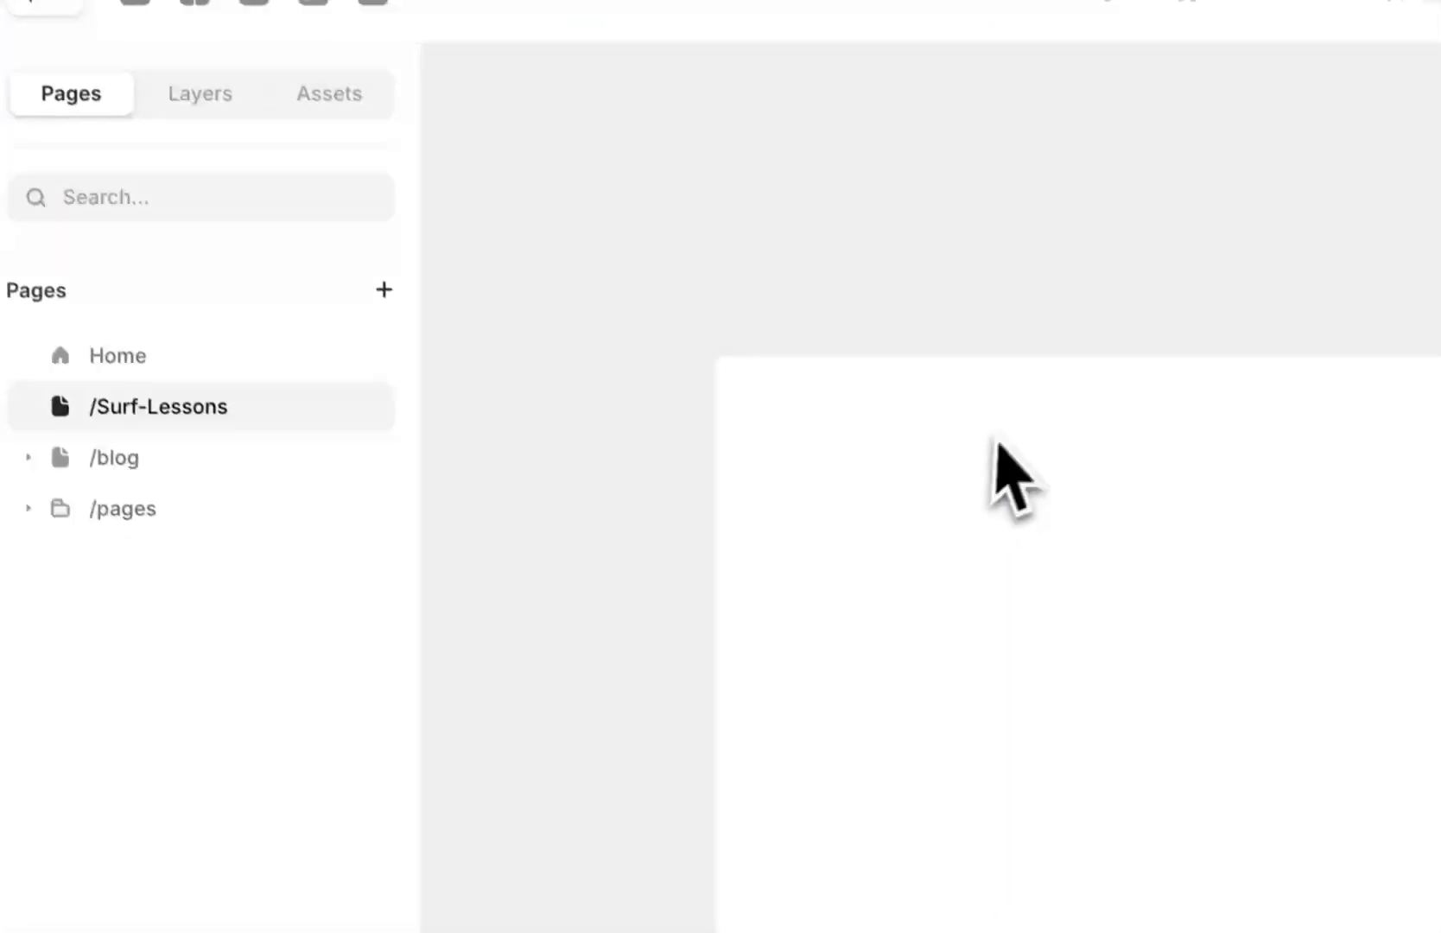
# Launch the Workshop plugin from the Cmd+K quick menu
pyautogui.hscroll(-5, 595, 491)
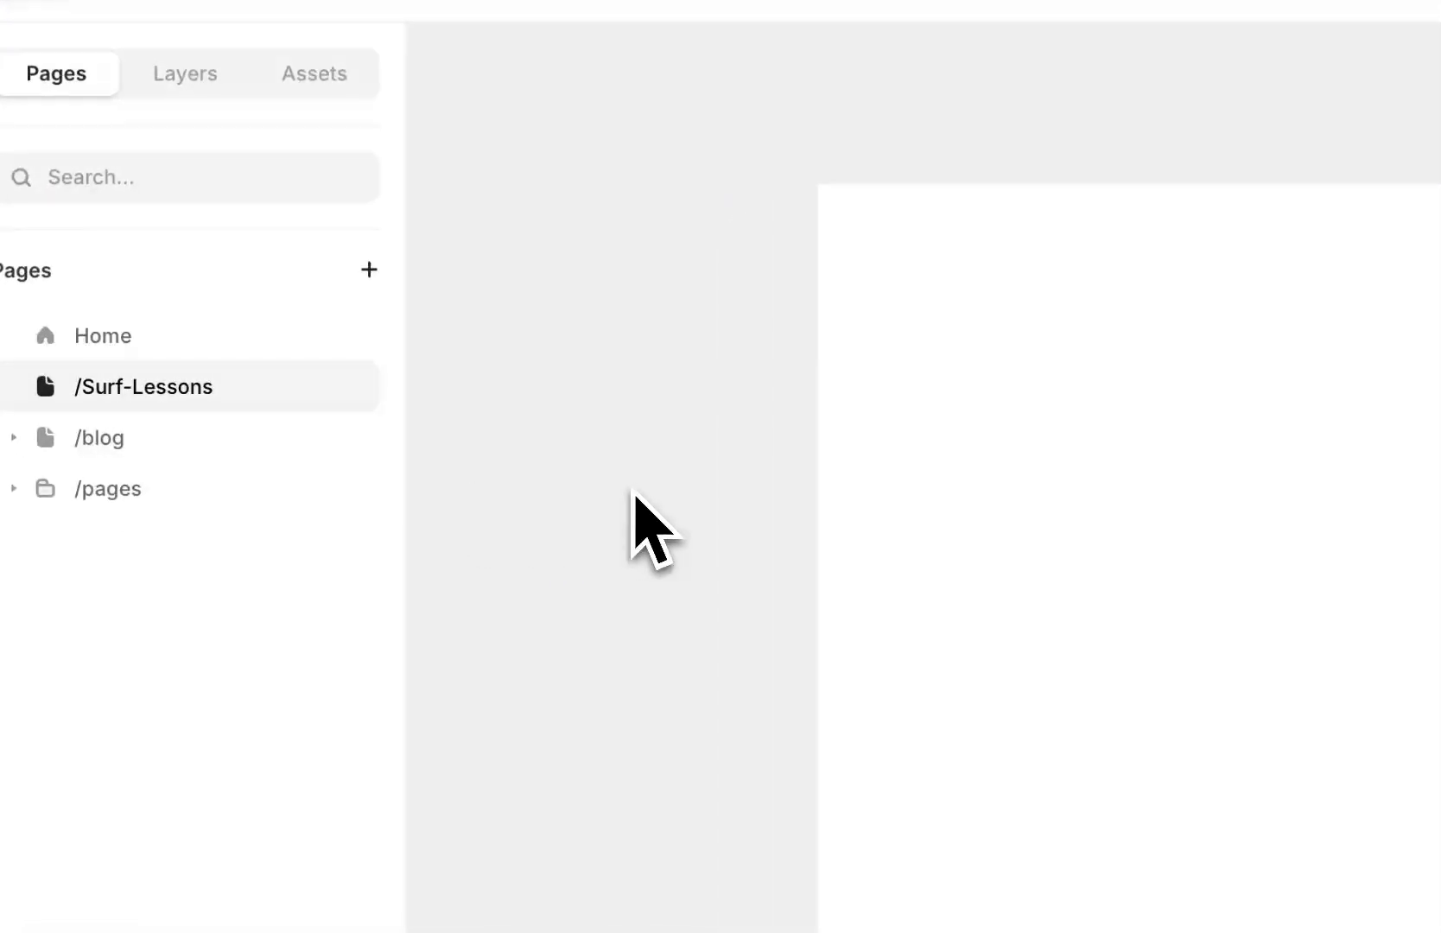
pyautogui.press('super+k')
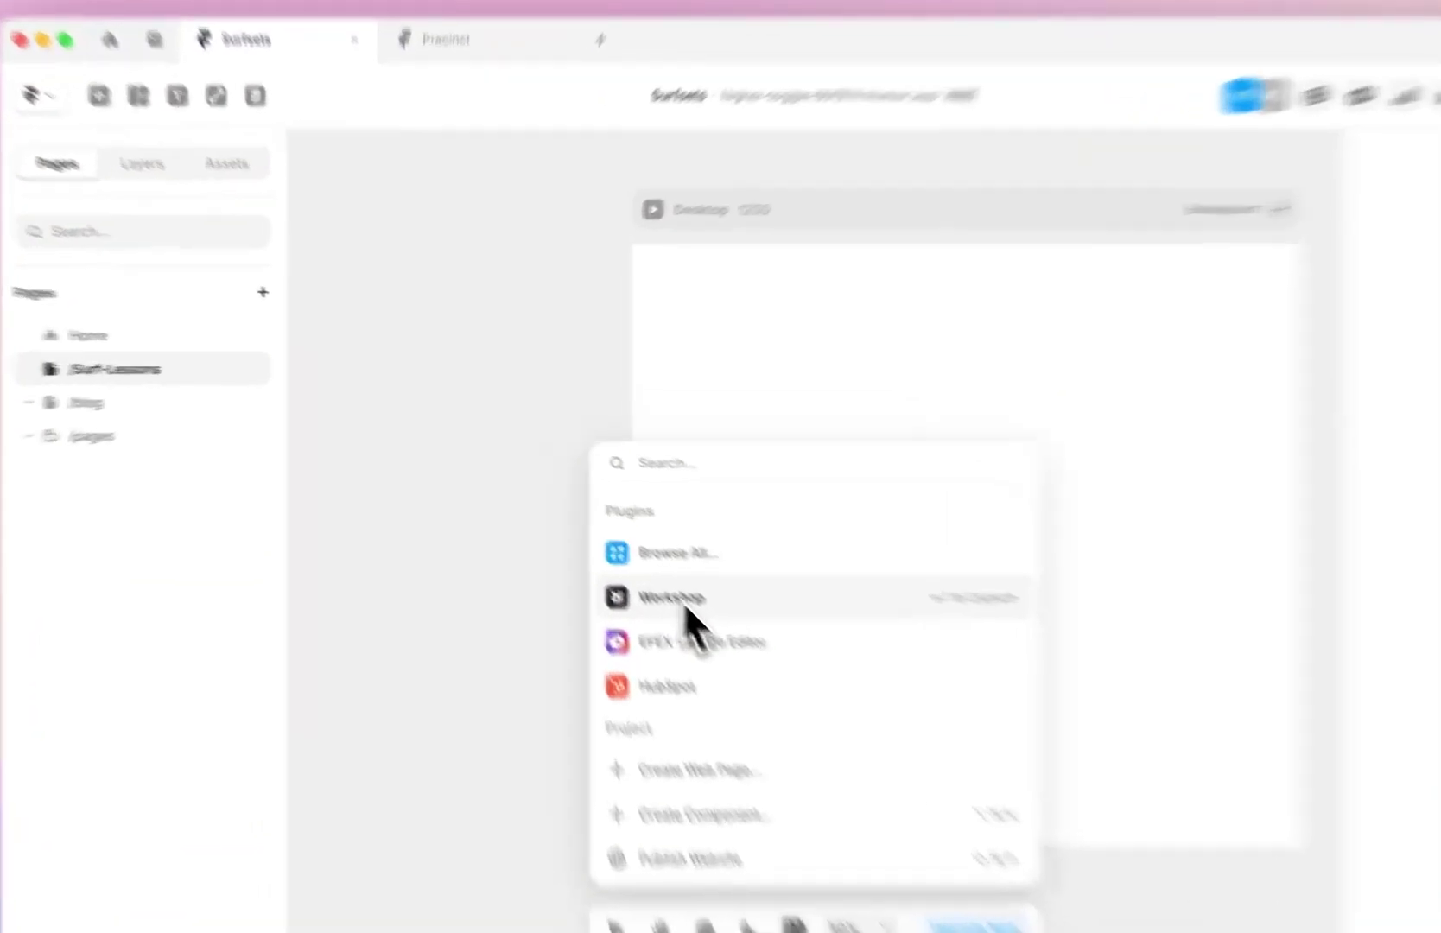
pyautogui.click(616, 543)
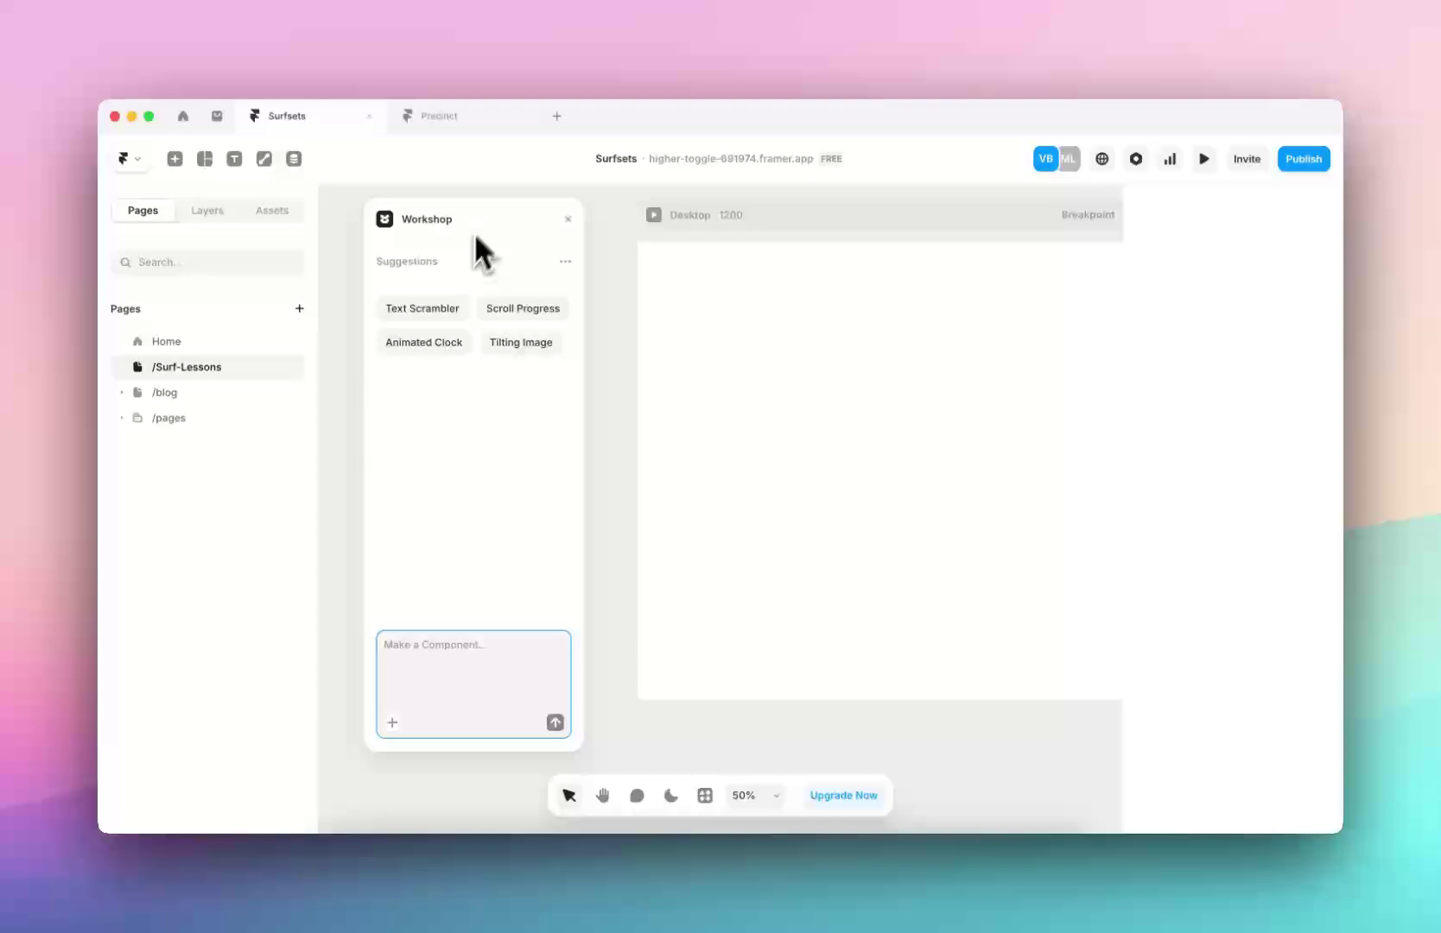
pyautogui.moveTo(478, 313)
# Switch to Precinct, exit the preview, and expand the Workshop code files in Assets
pyautogui.click(437, 121)
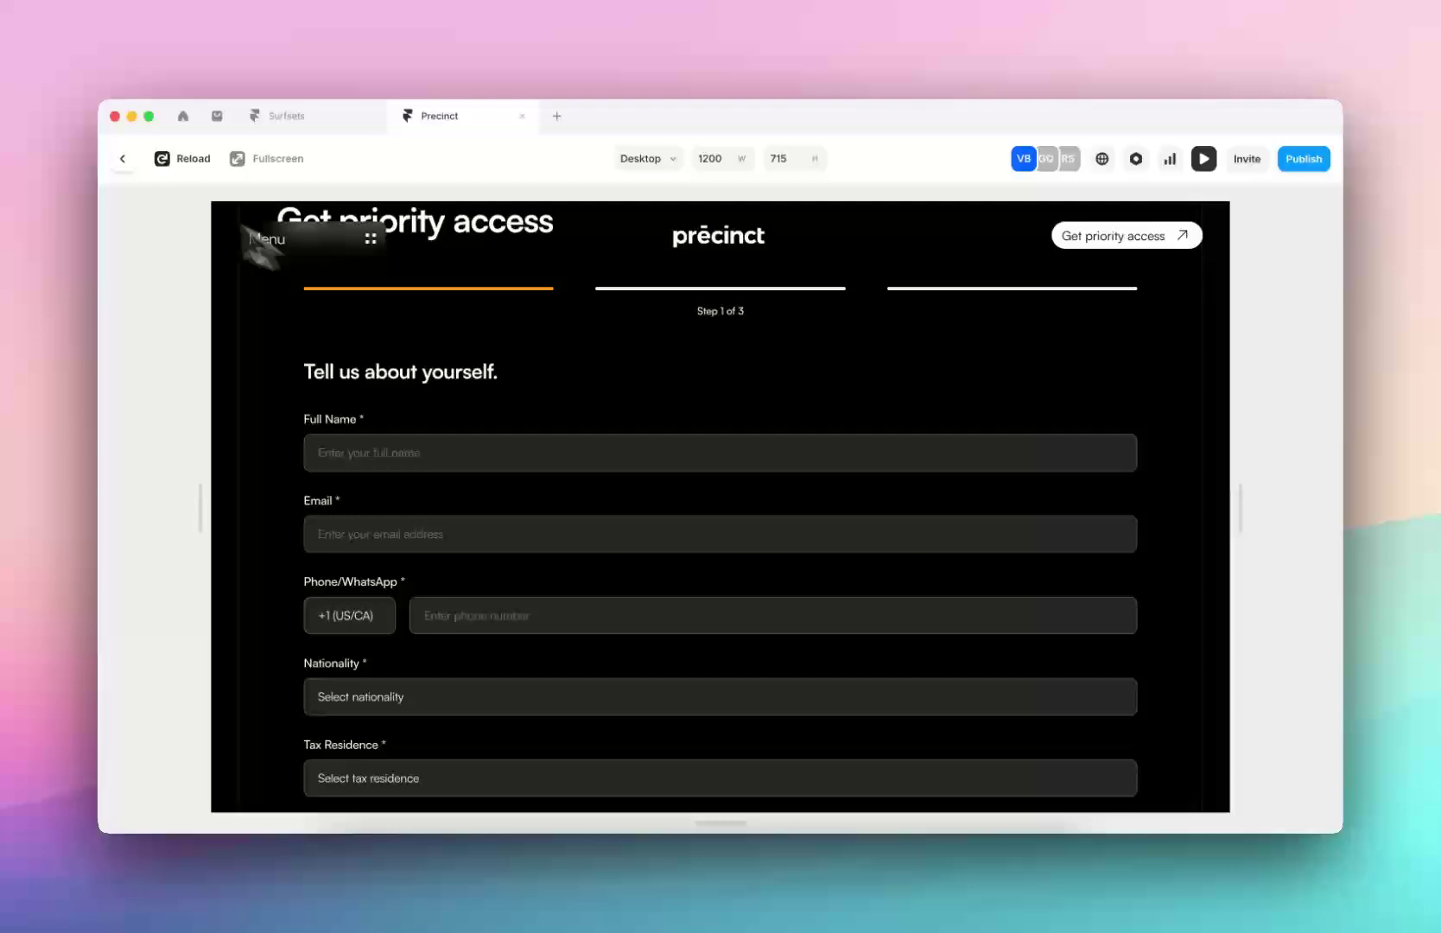
pyautogui.click(122, 159)
pyautogui.click(272, 211)
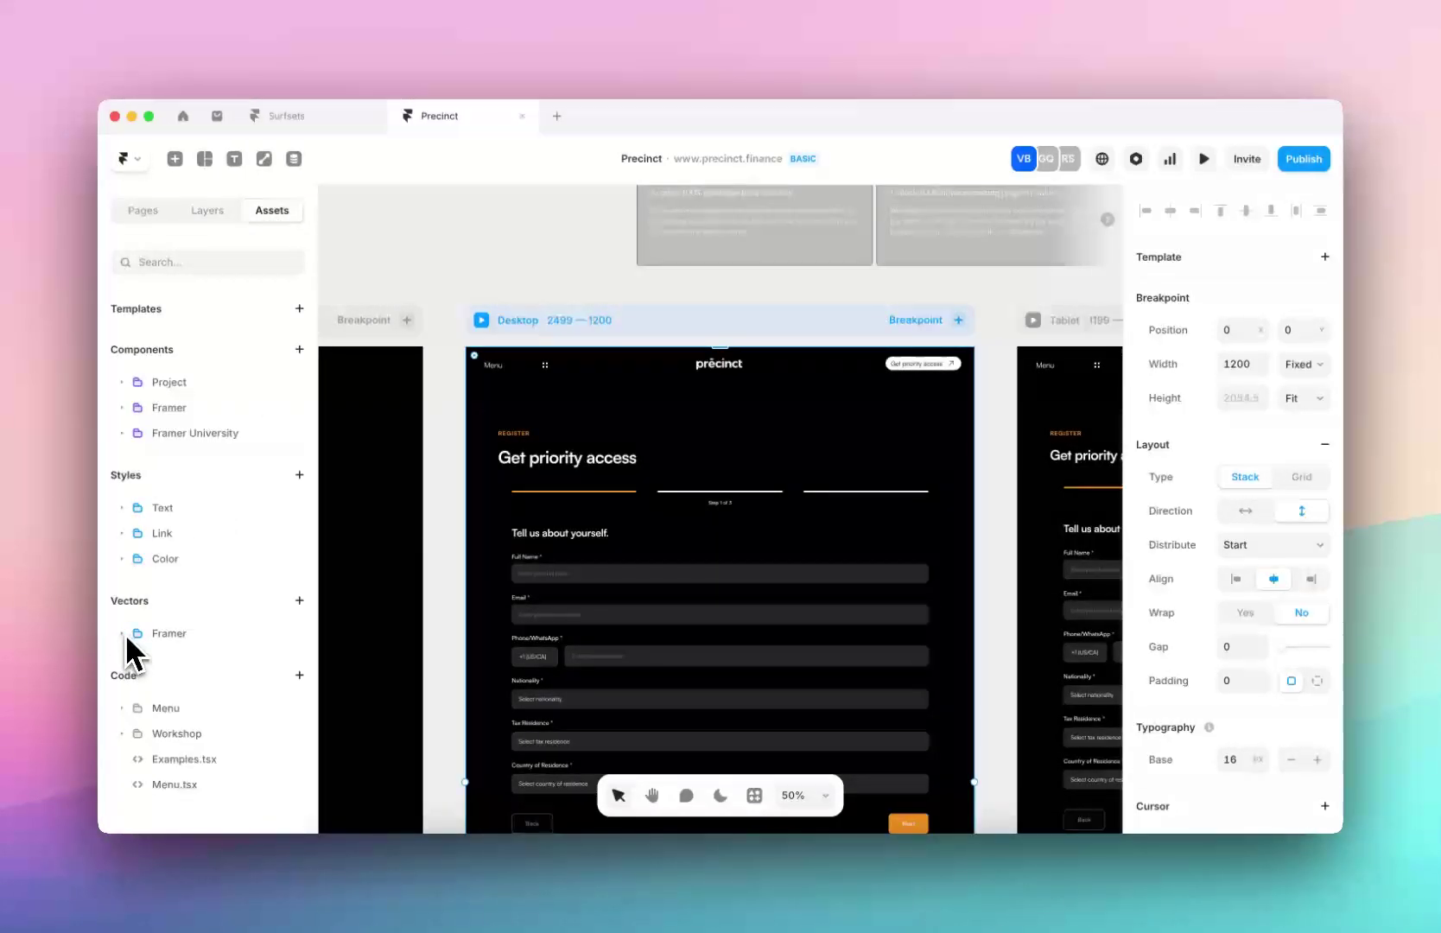
pyautogui.click(129, 732)
# Open MultiStepForm.tsx and scroll through its code and property controls
pyautogui.scroll(-1, 155, 752)
pyautogui.click(190, 762)
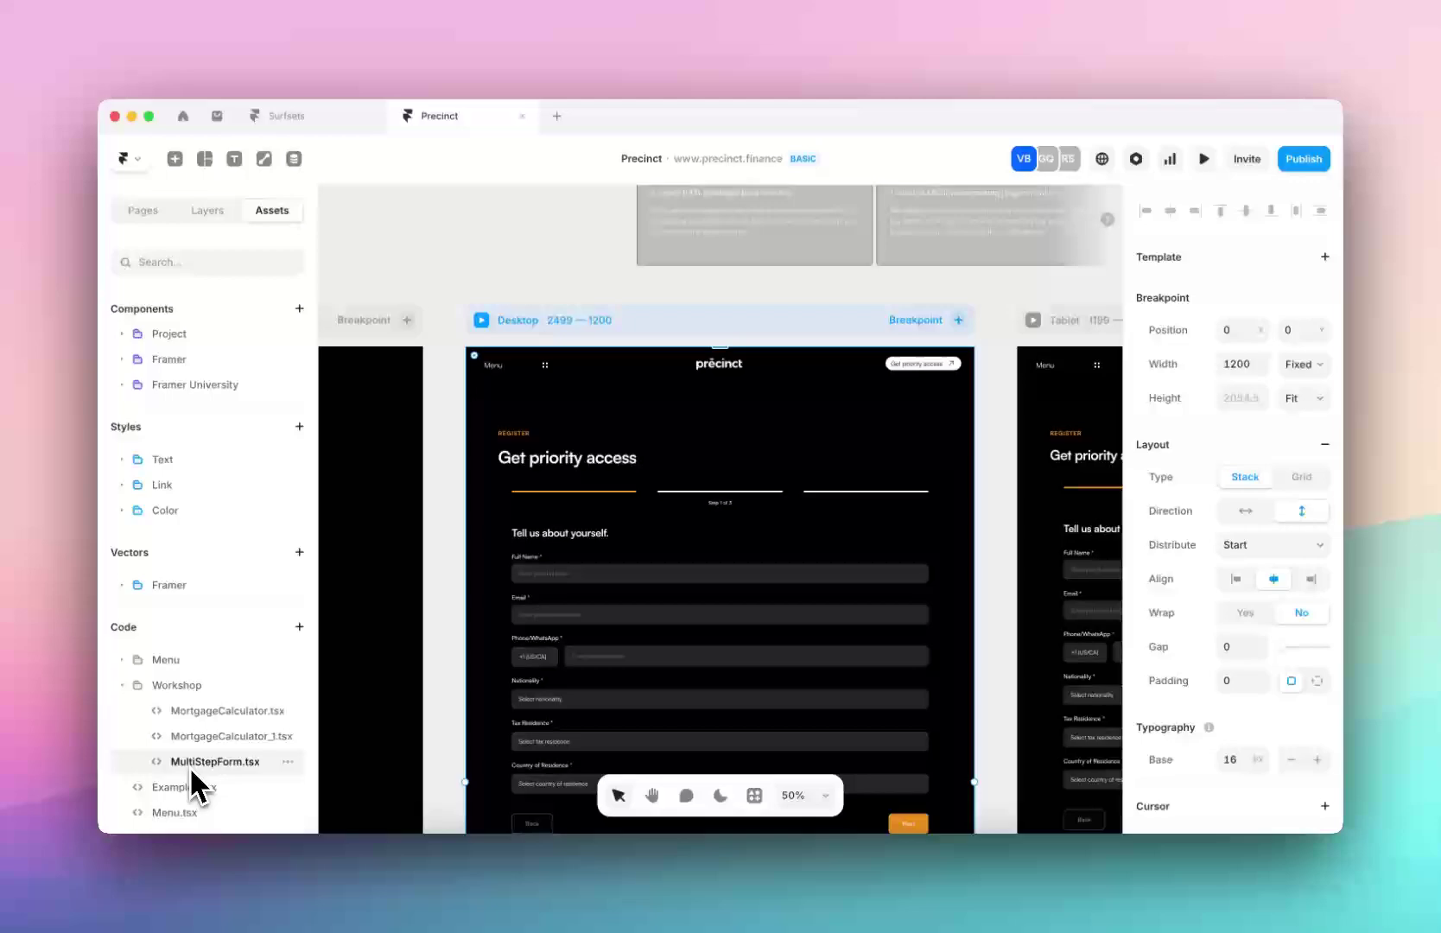
pyautogui.scroll(-15, 480, 506)
pyautogui.scroll(-20, 489, 480)
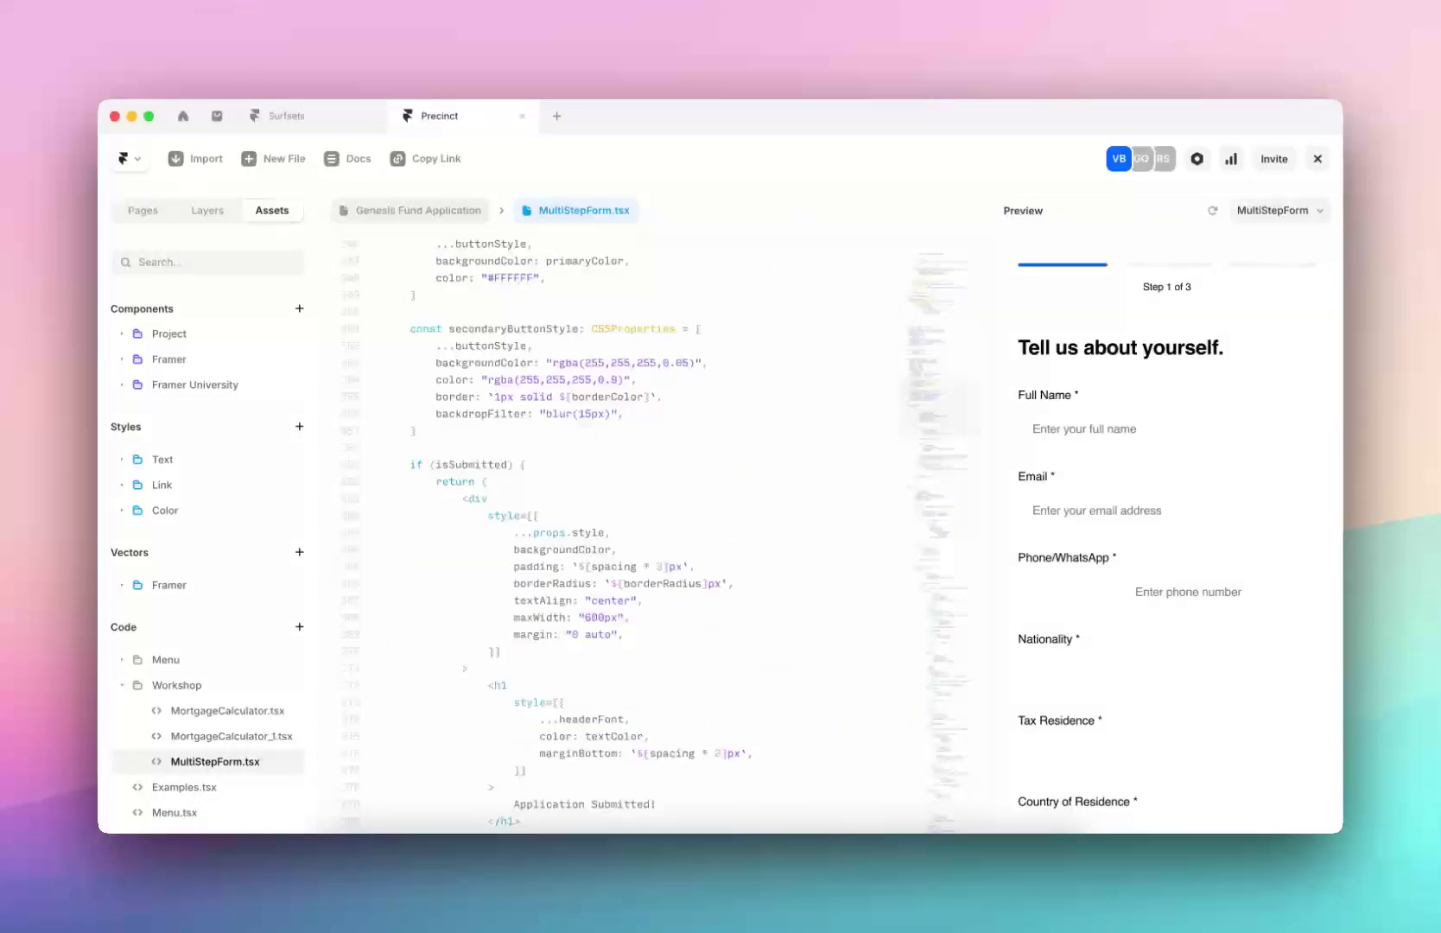
pyautogui.scroll(-20, 490, 480)
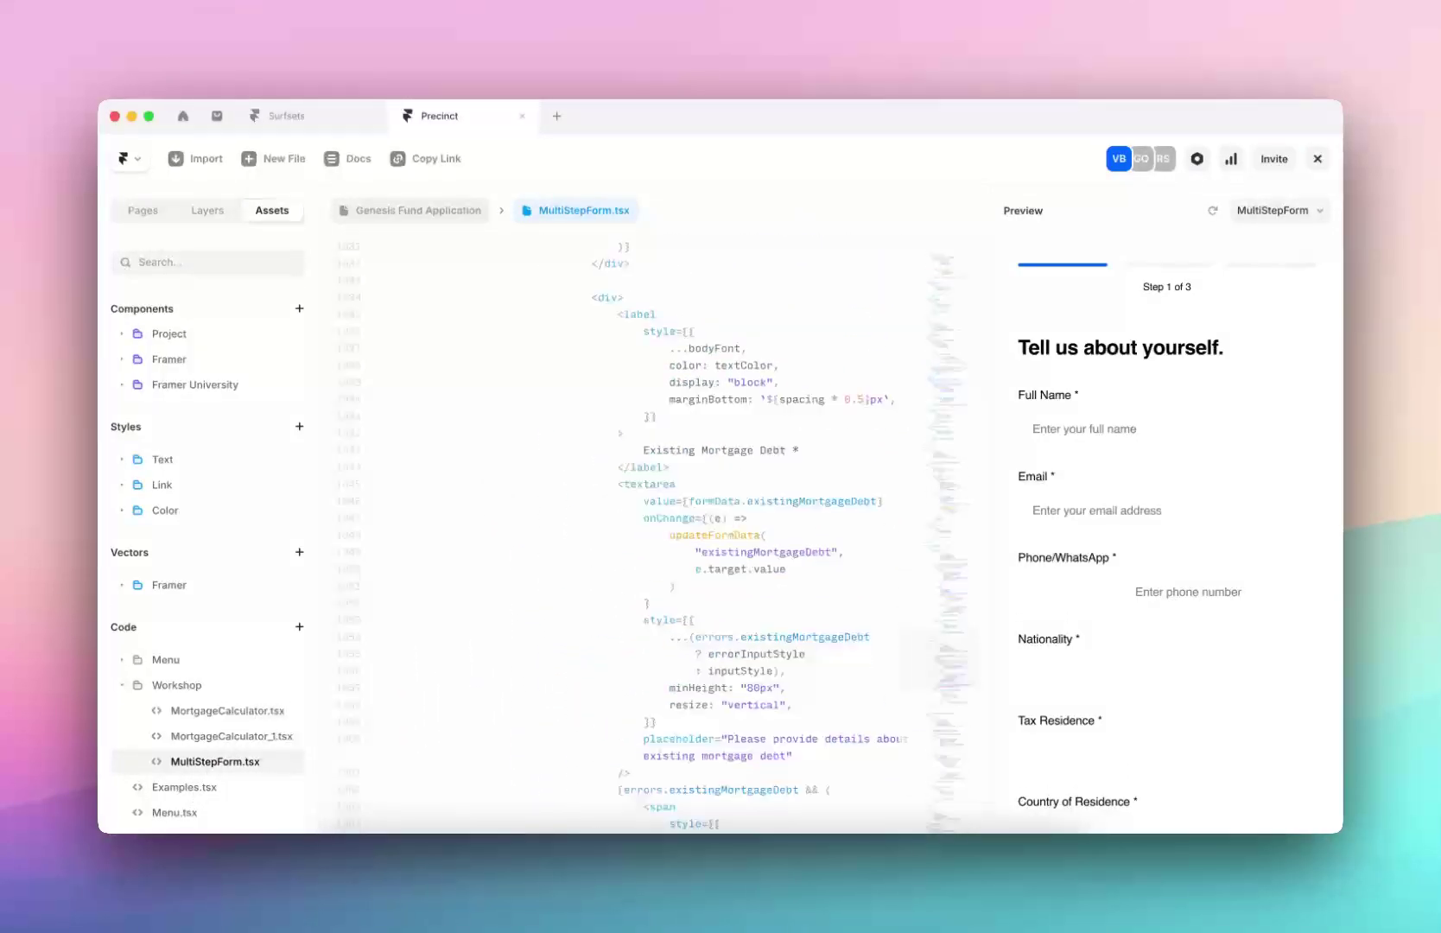
pyautogui.scroll(-10, 490, 481)
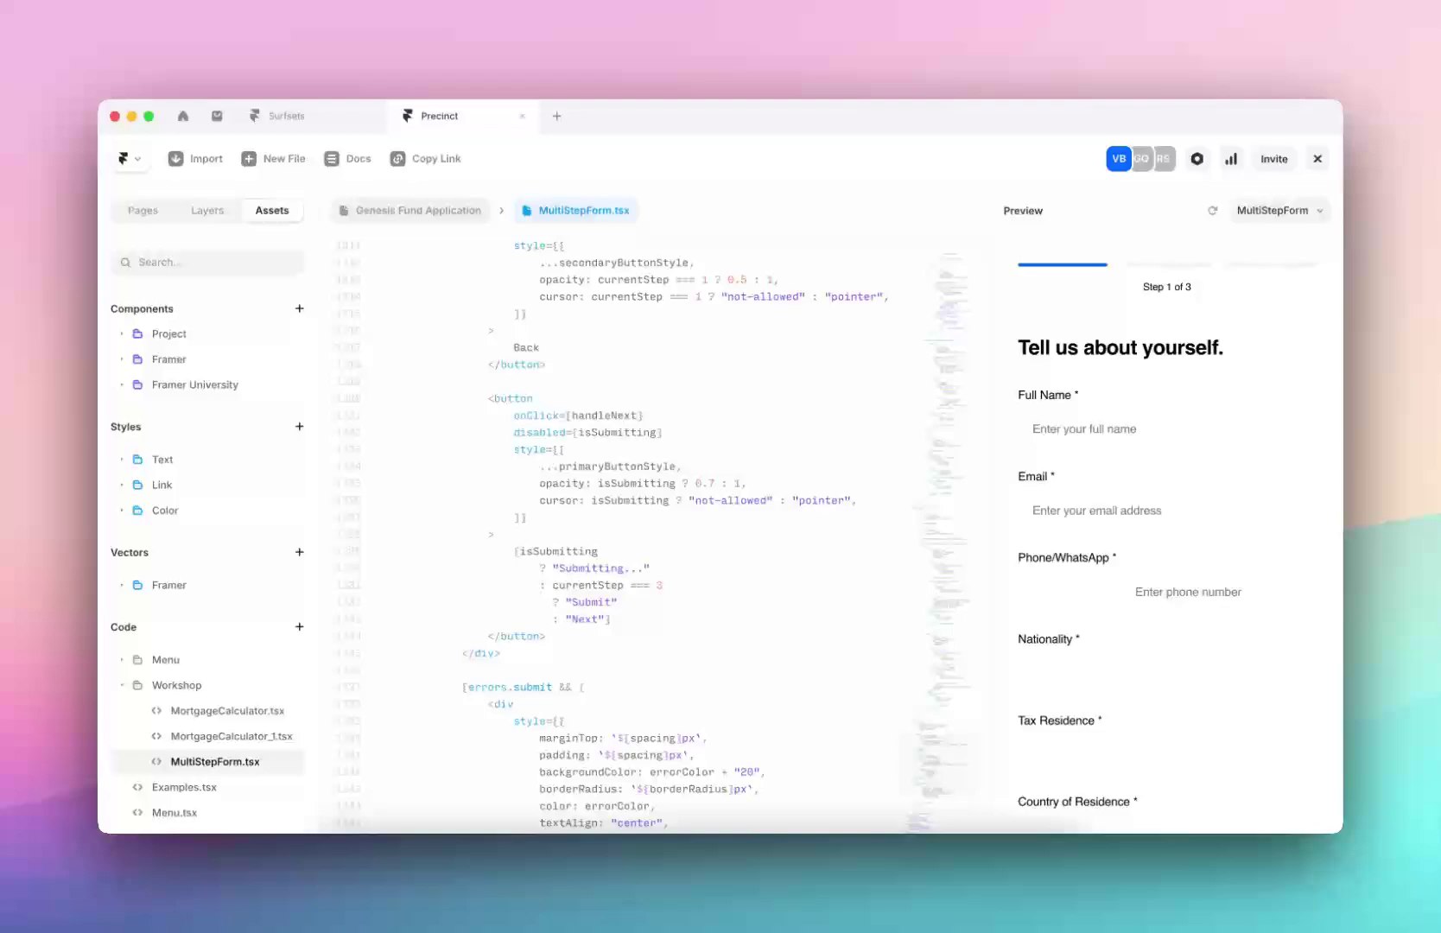
pyautogui.scroll(3, 490, 480)
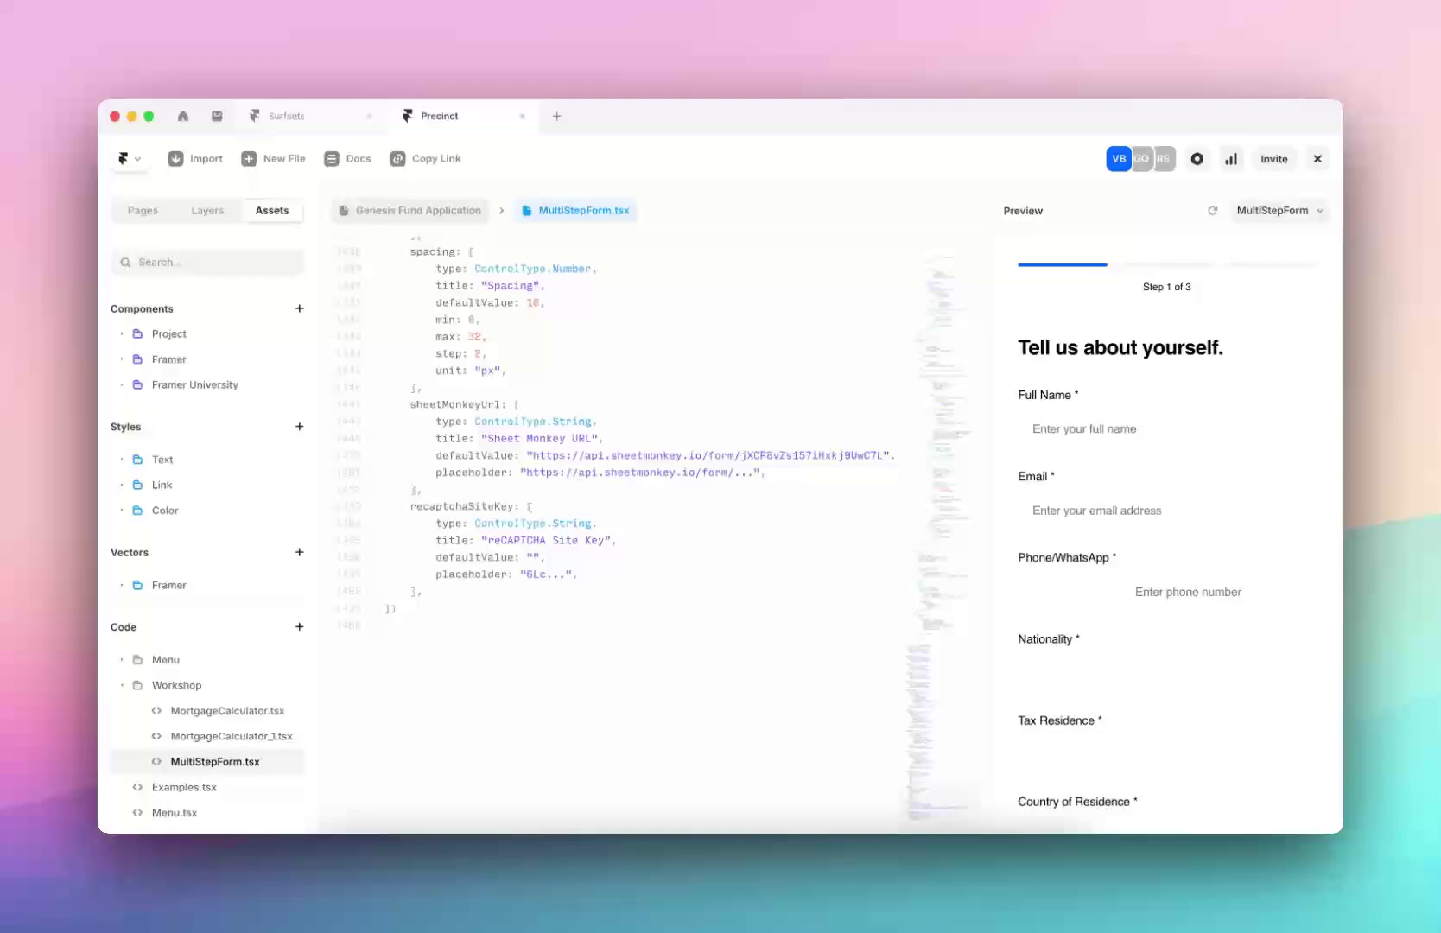
pyautogui.scroll(5, 378, 454)
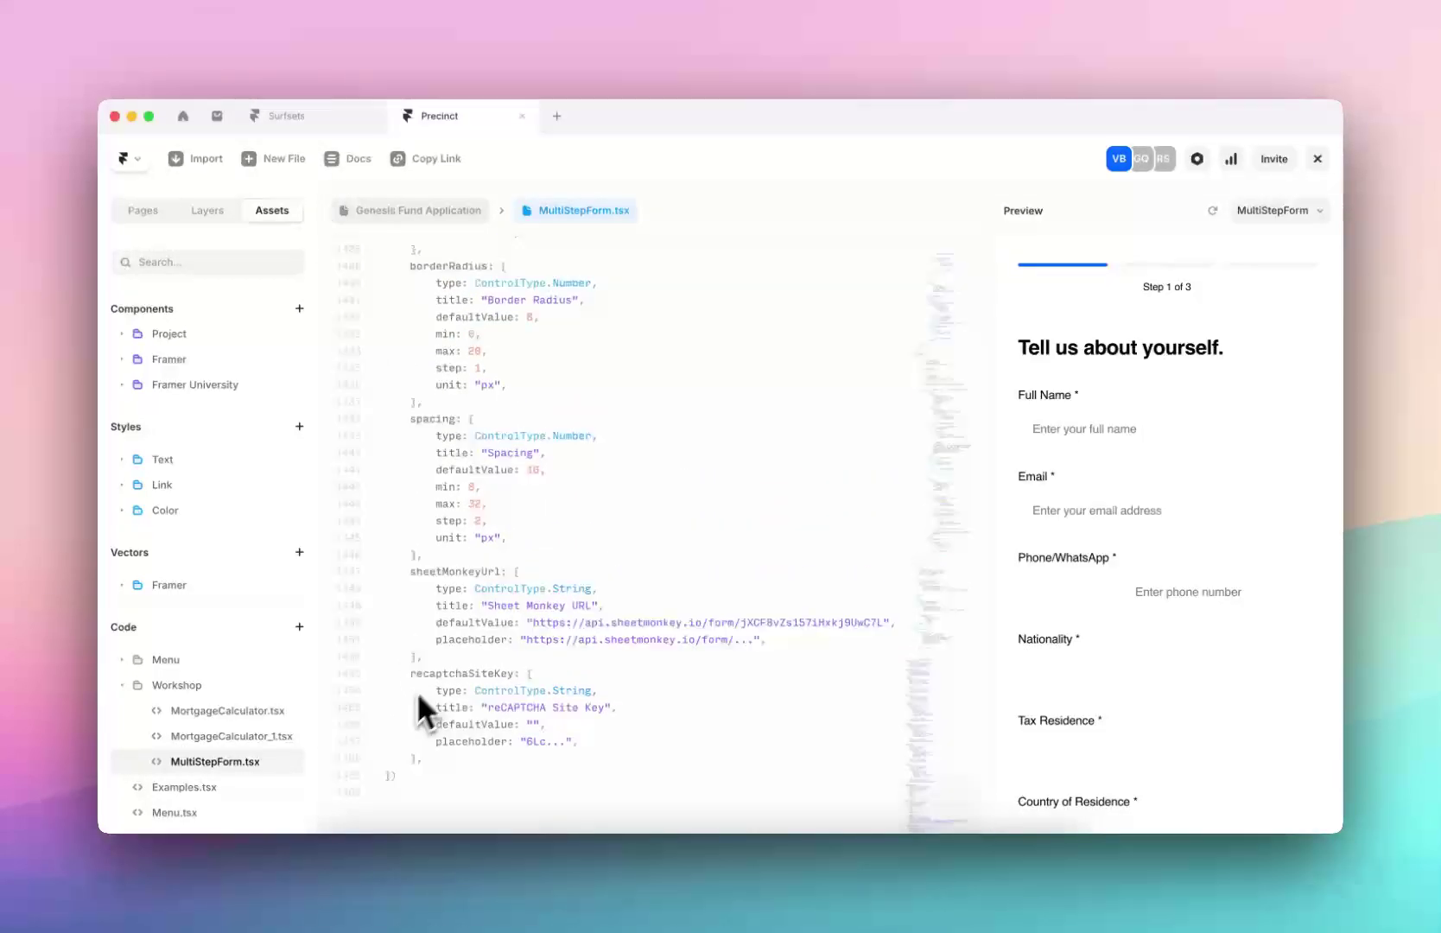
pyautogui.scroll(-3, 513, 471)
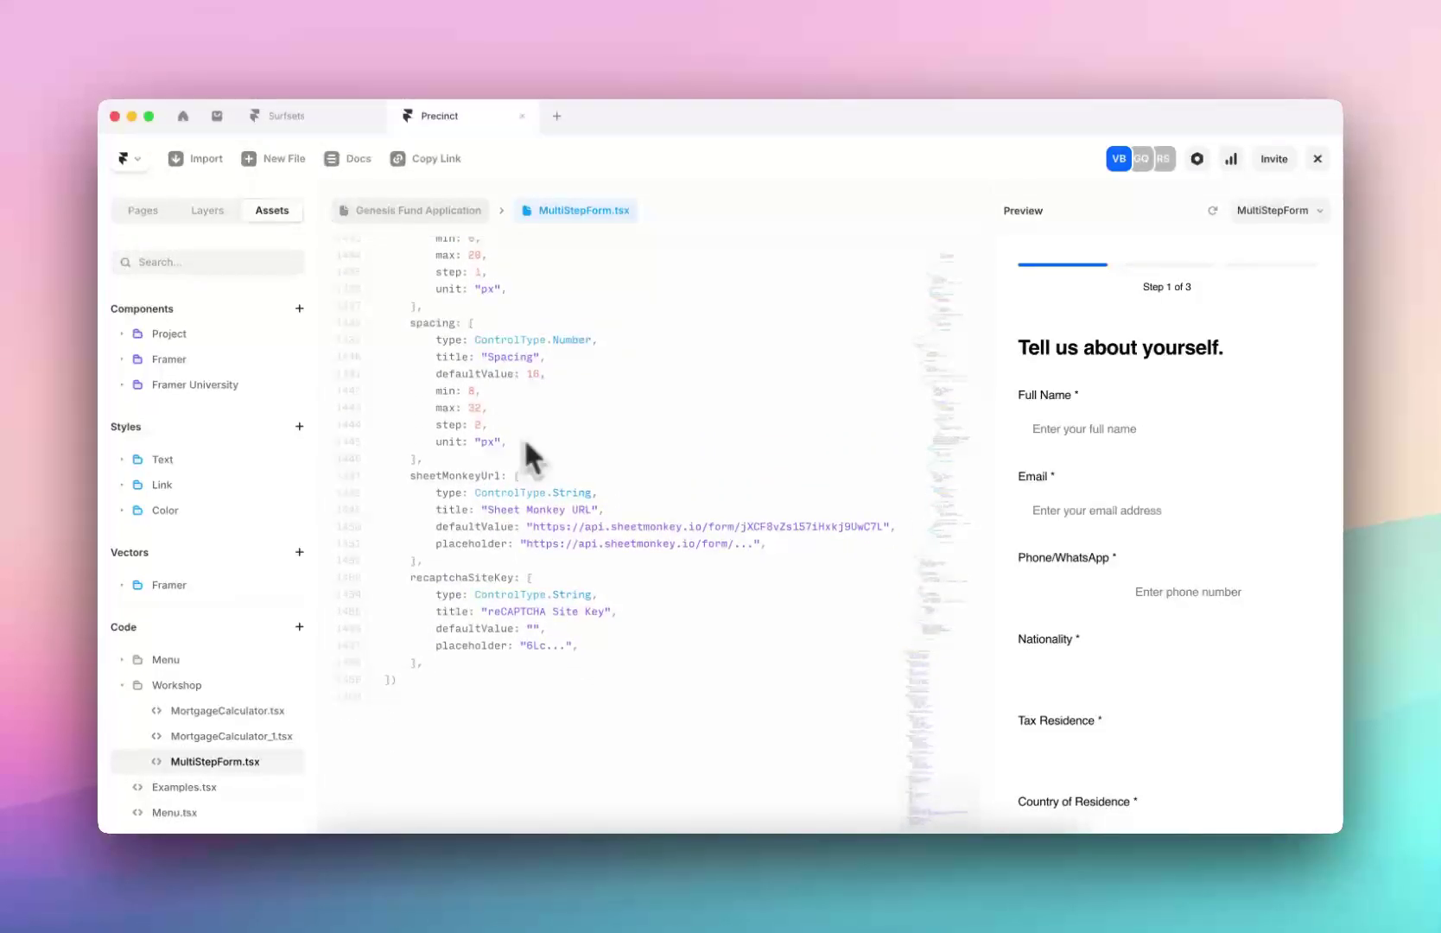
# Paste the full multi-step form specification into Surfsets' Workshop prompt
pyautogui.click(344, 117)
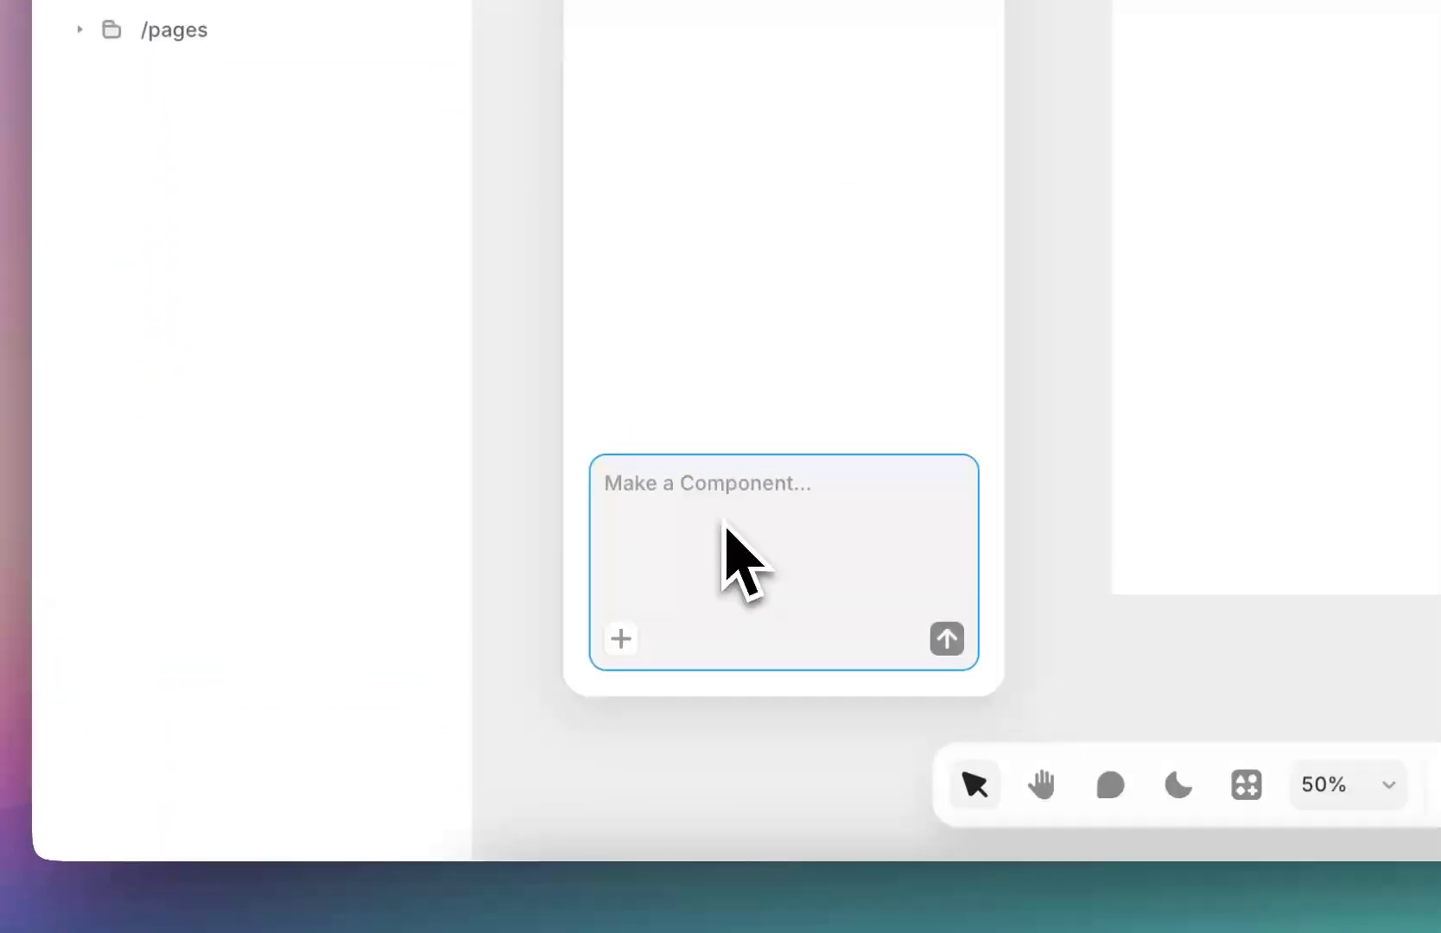
pyautogui.press('super+v')
pyautogui.scroll(20, 743, 484)
pyautogui.scroll(2, 761, 432)
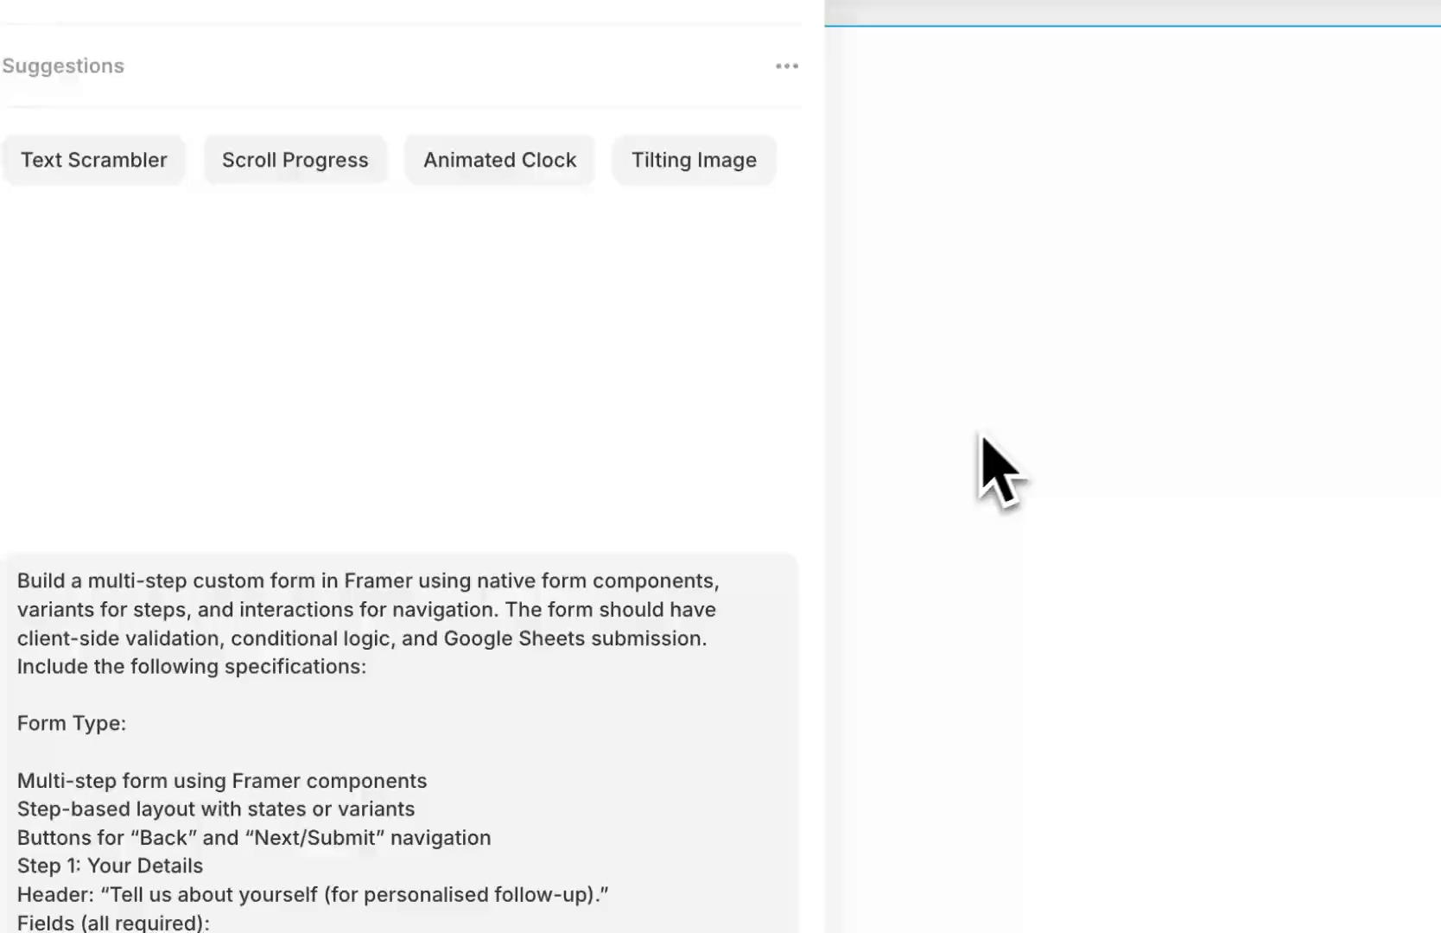
# Add 'using Sheet Monkey' after 'Google Sheets submission' in the specification
pyautogui.click(404, 693)
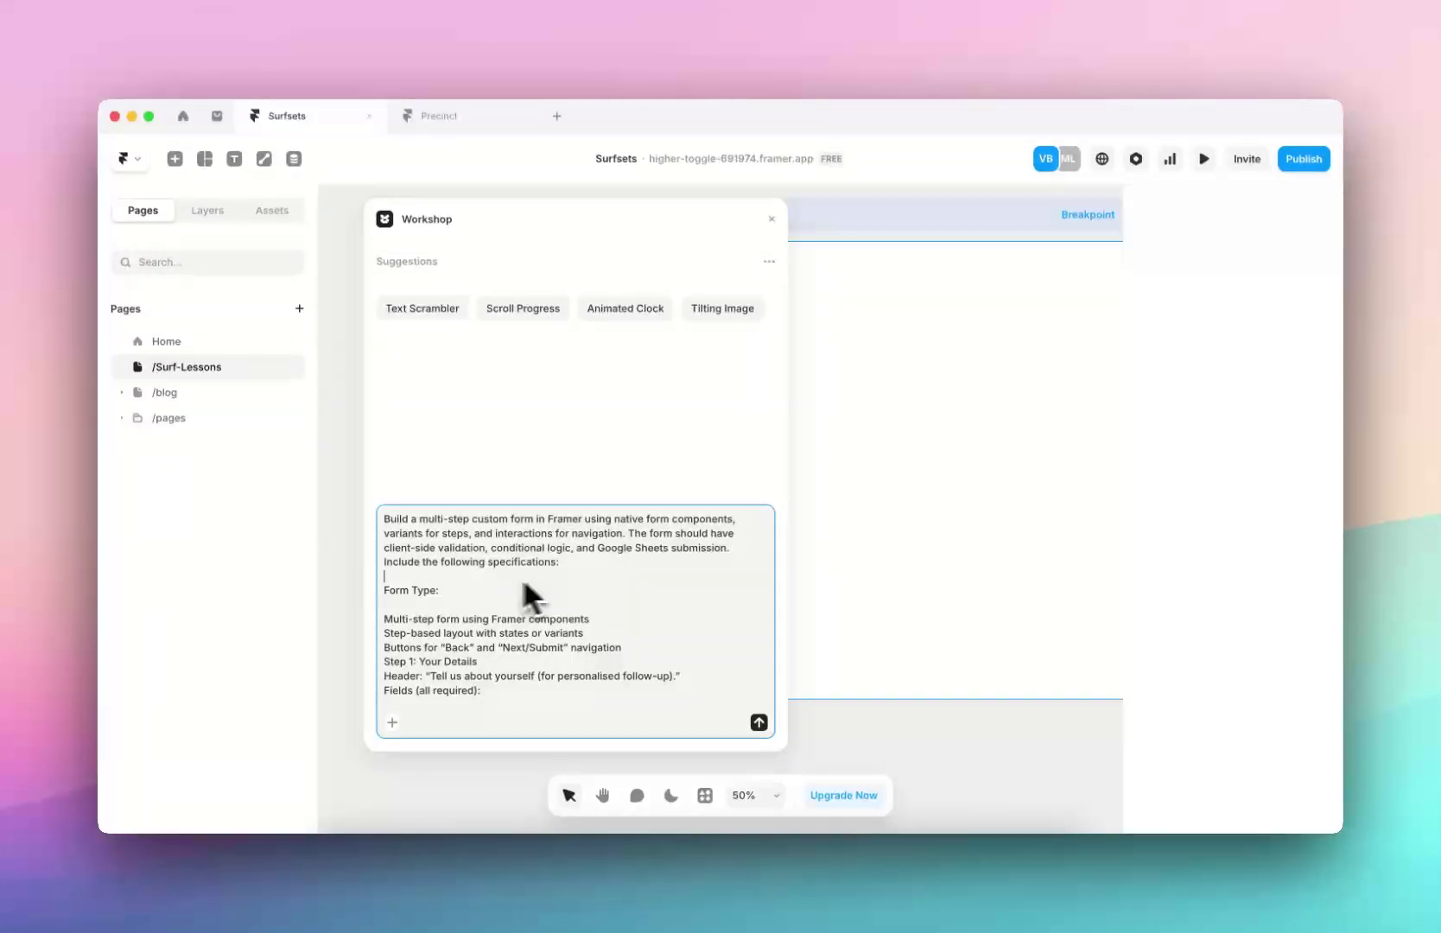
pyautogui.moveTo(486, 549); pyautogui.dragTo(572, 553)
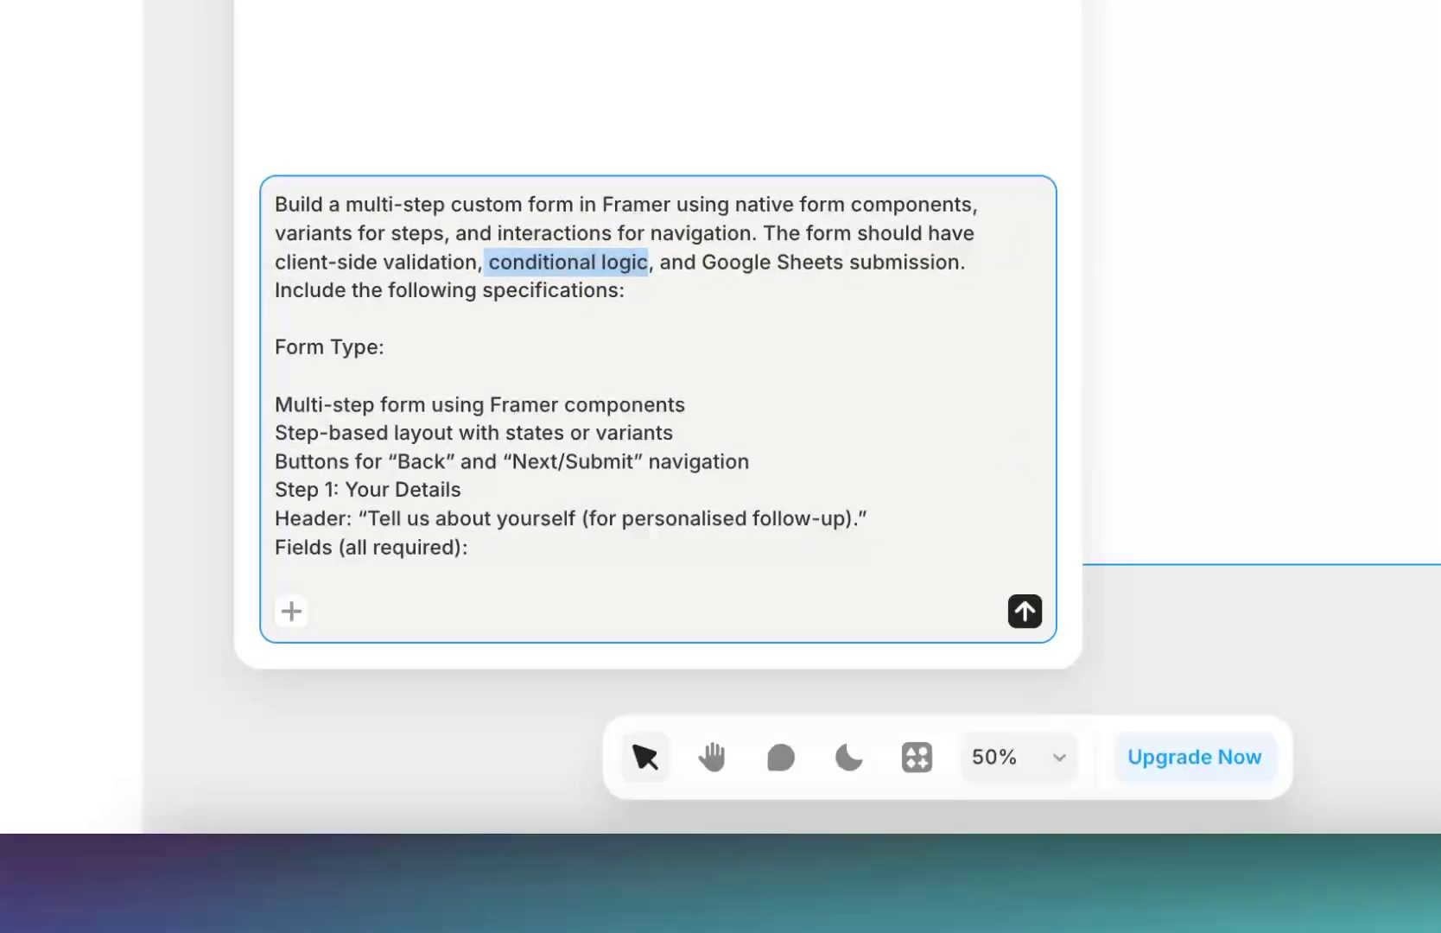
pyautogui.click(712, 269)
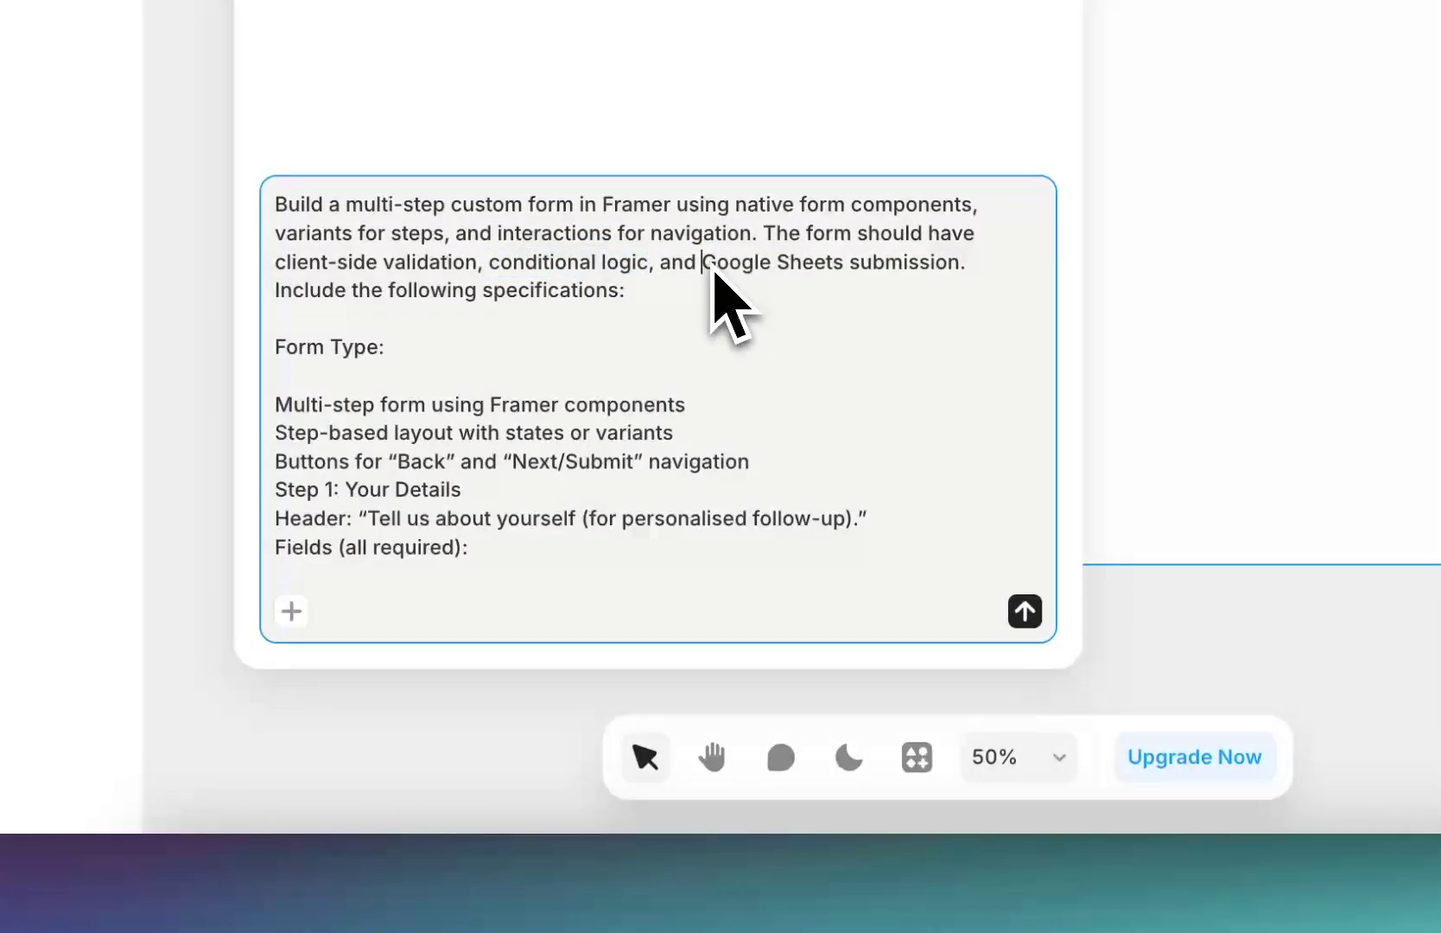
pyautogui.click(940, 263)
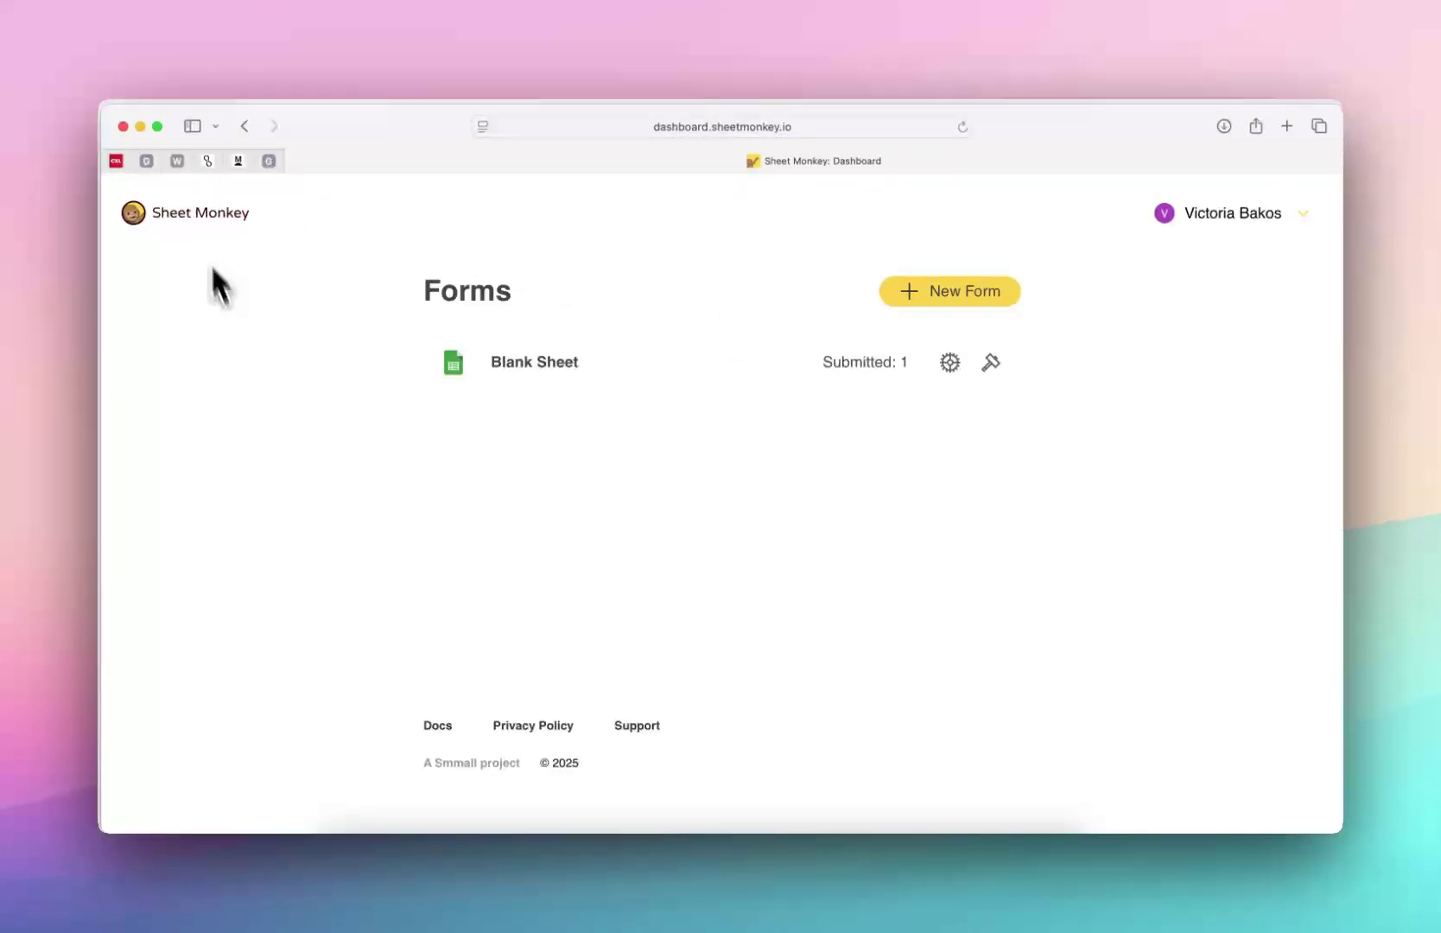
pyautogui.click(679, 864)
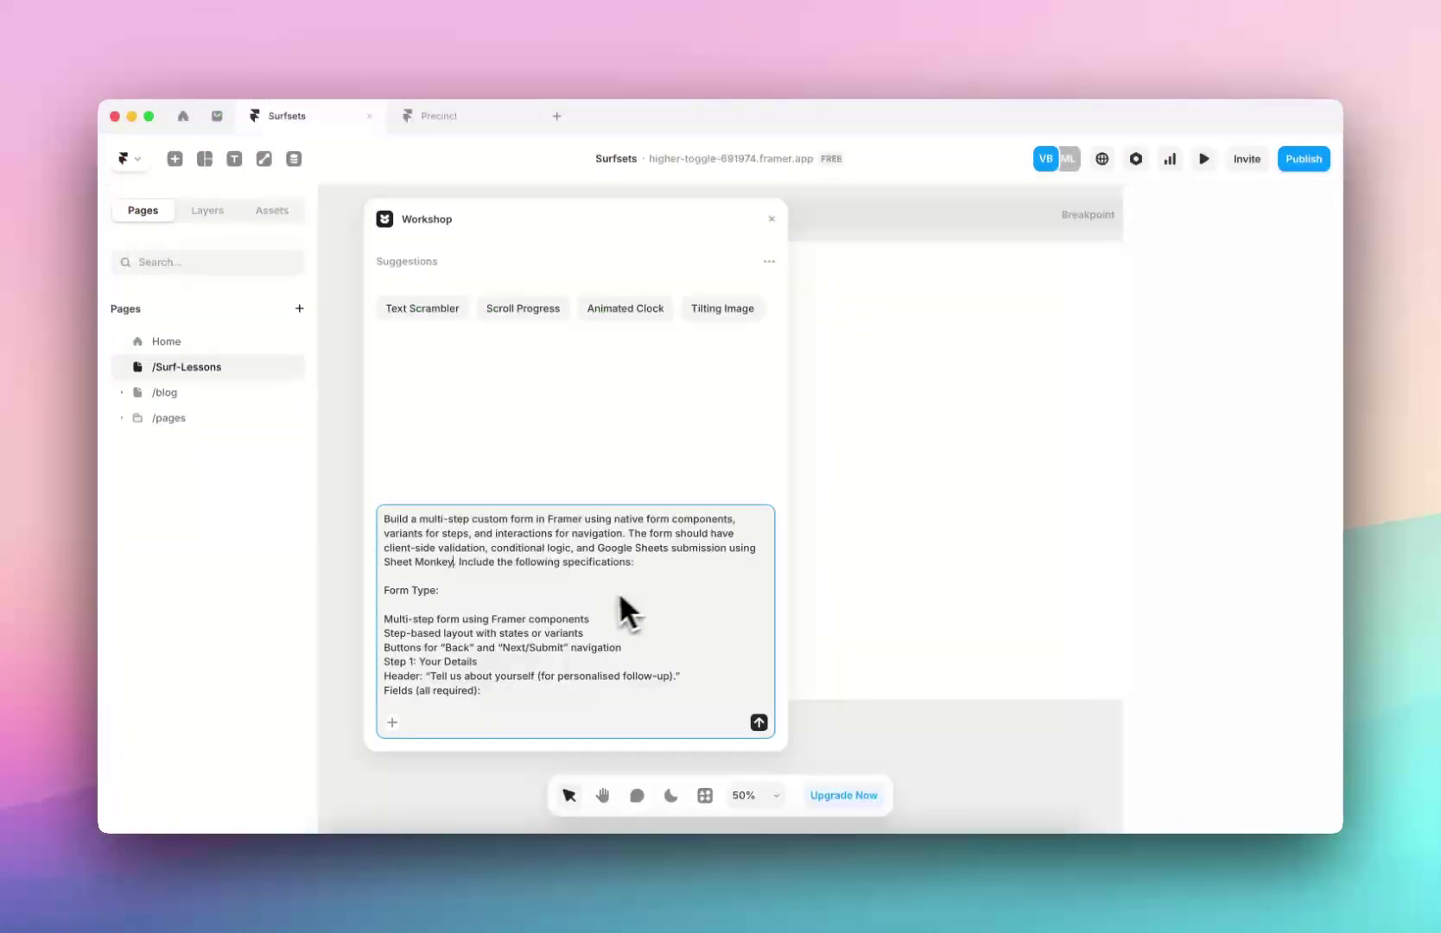
# Review the specification, including the Phone/WhatsApp and acknowledgement sections
pyautogui.scroll(-3, 621, 595)
pyautogui.moveTo(426, 564); pyautogui.dragTo(422, 580)
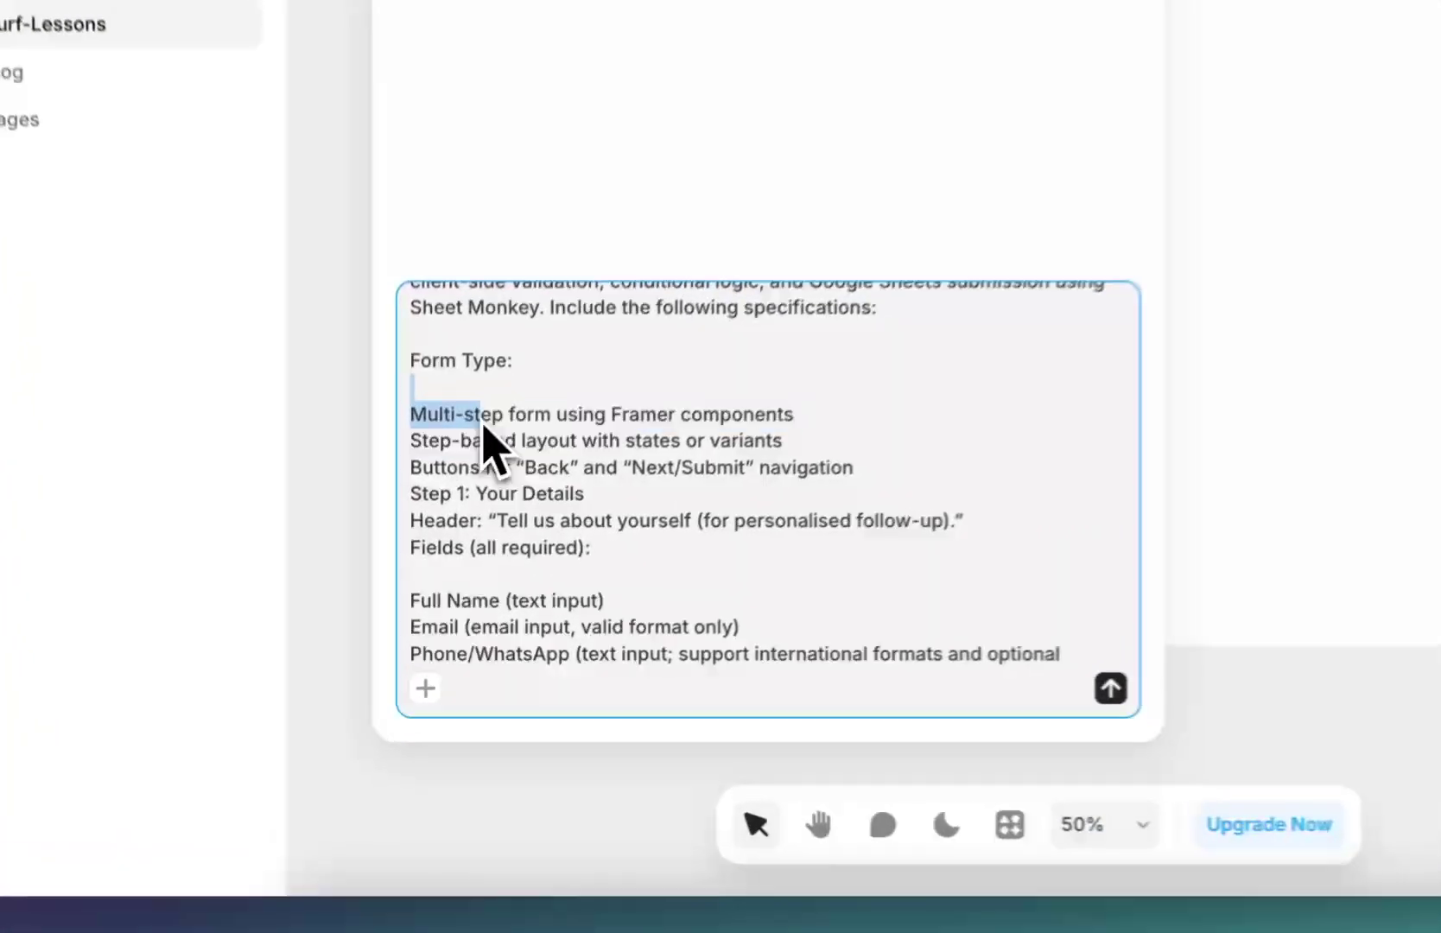
pyautogui.moveTo(489, 441); pyautogui.dragTo(518, 605)
pyautogui.click(519, 605)
pyautogui.scroll(-2, 518, 604)
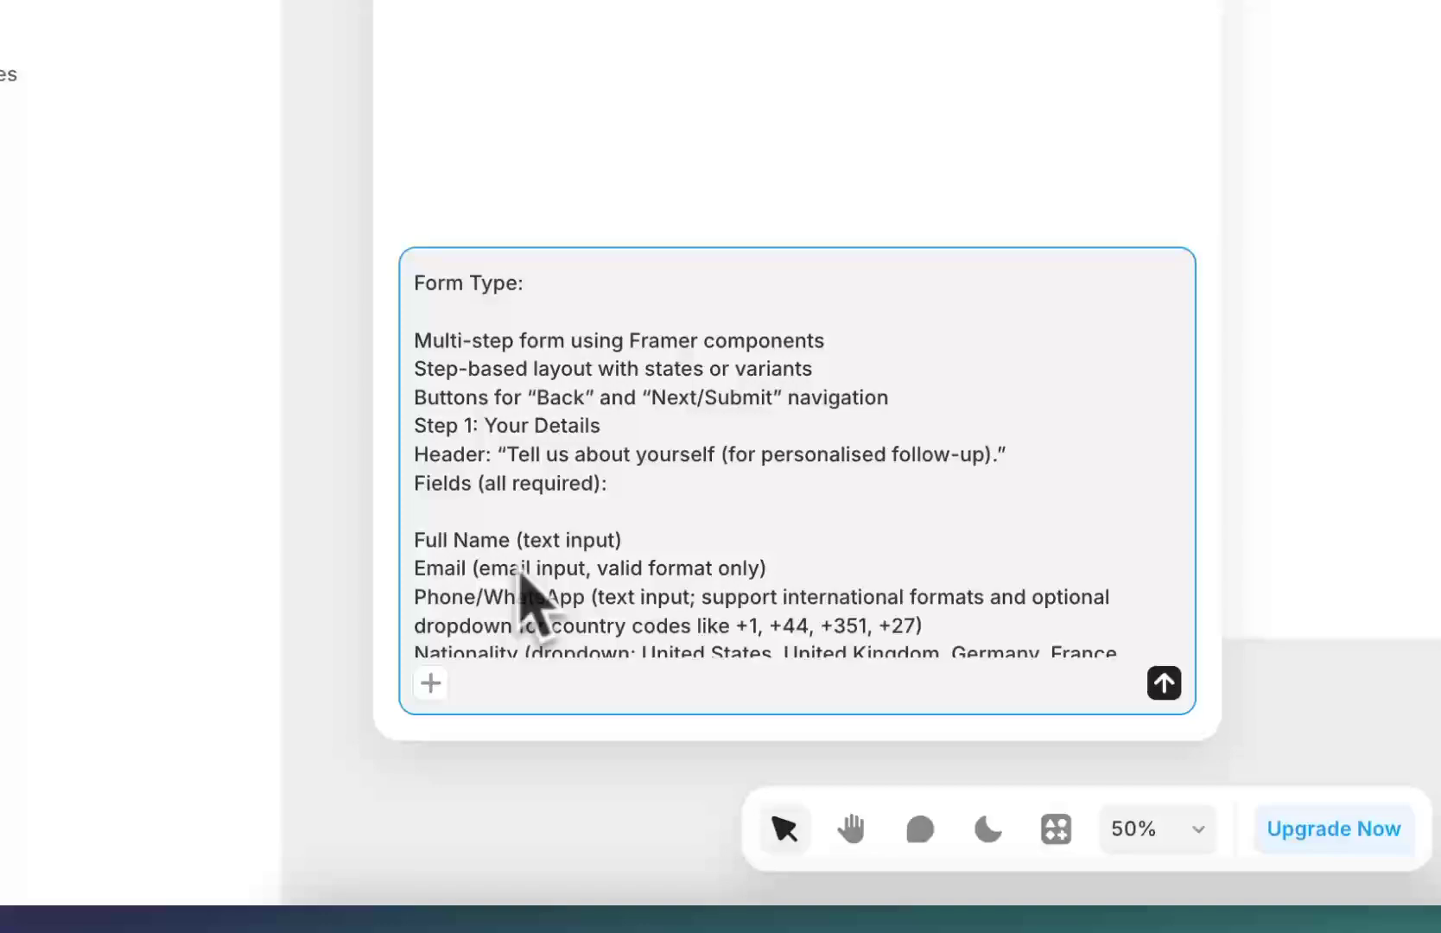
pyautogui.scroll(-4, 521, 578)
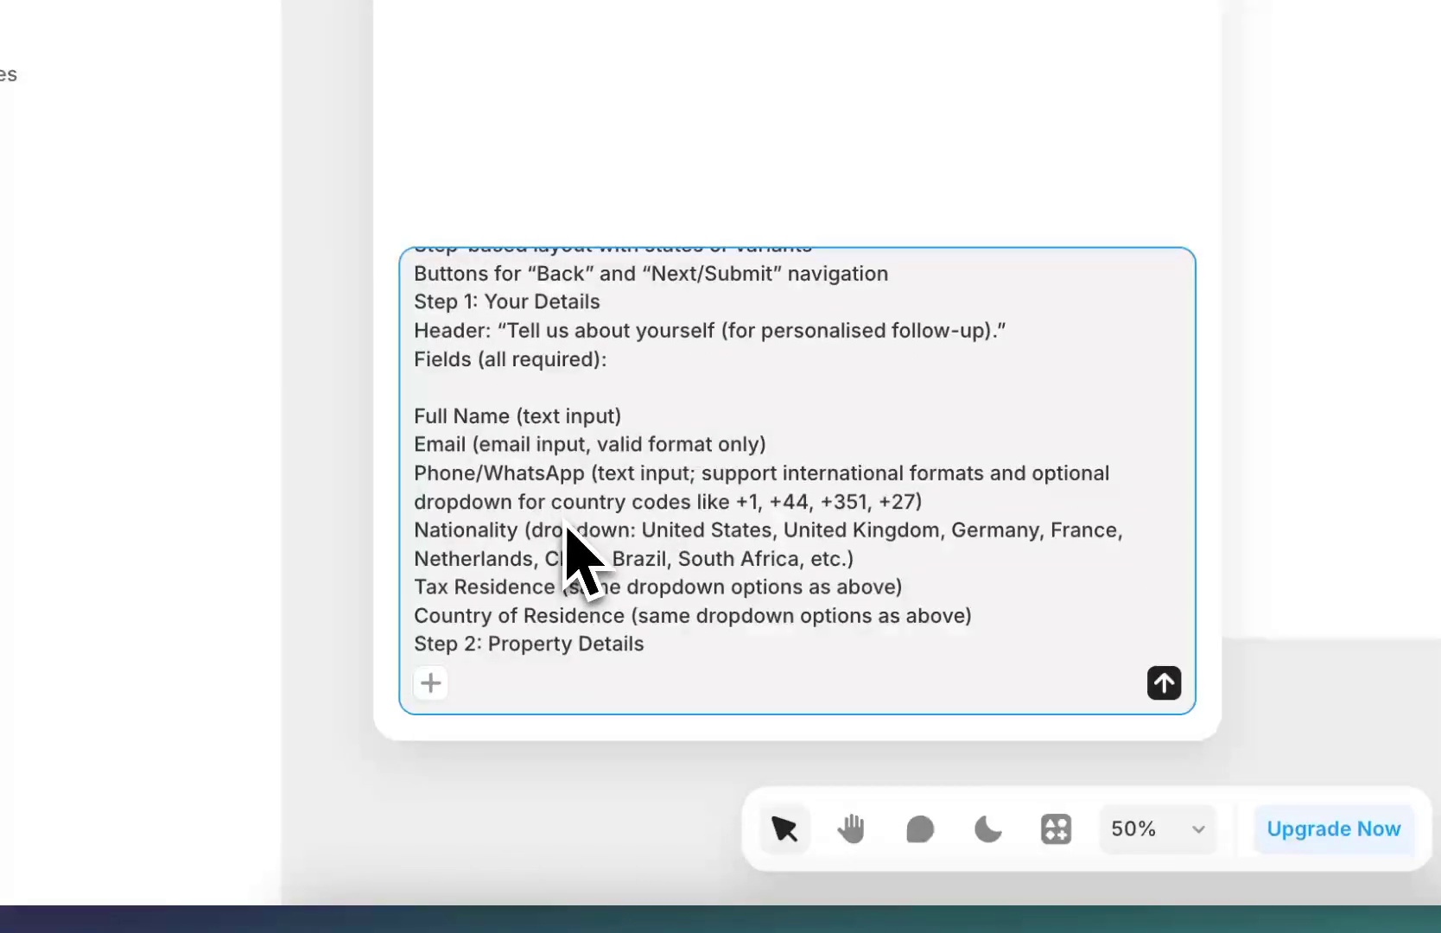
pyautogui.moveTo(501, 478); pyautogui.dragTo(630, 507)
pyautogui.click(631, 508)
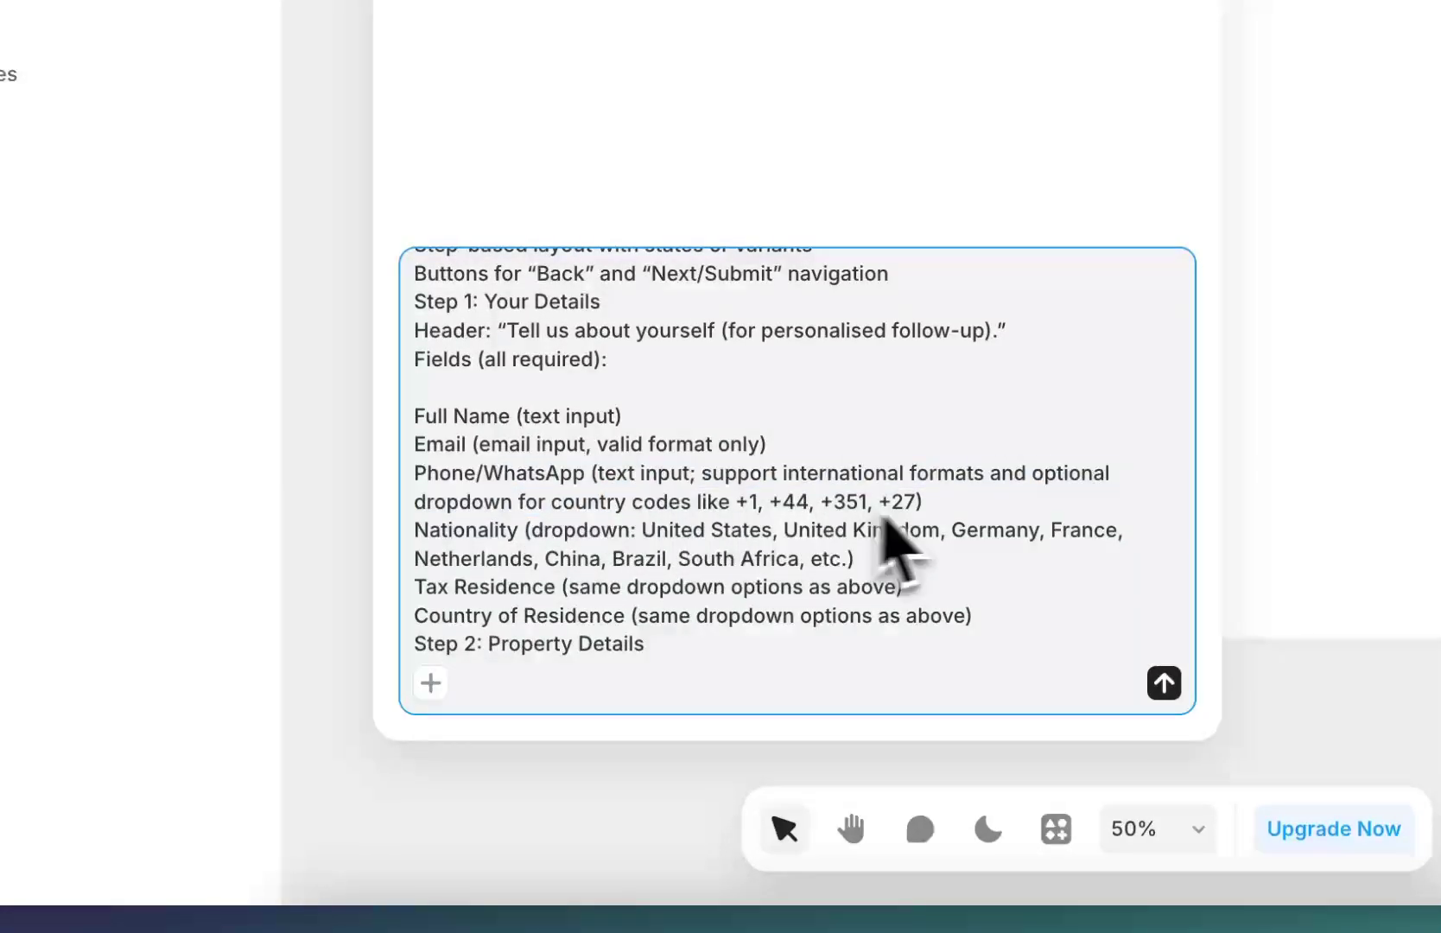
pyautogui.scroll(-2, 916, 527)
pyautogui.scroll(-4, 667, 505)
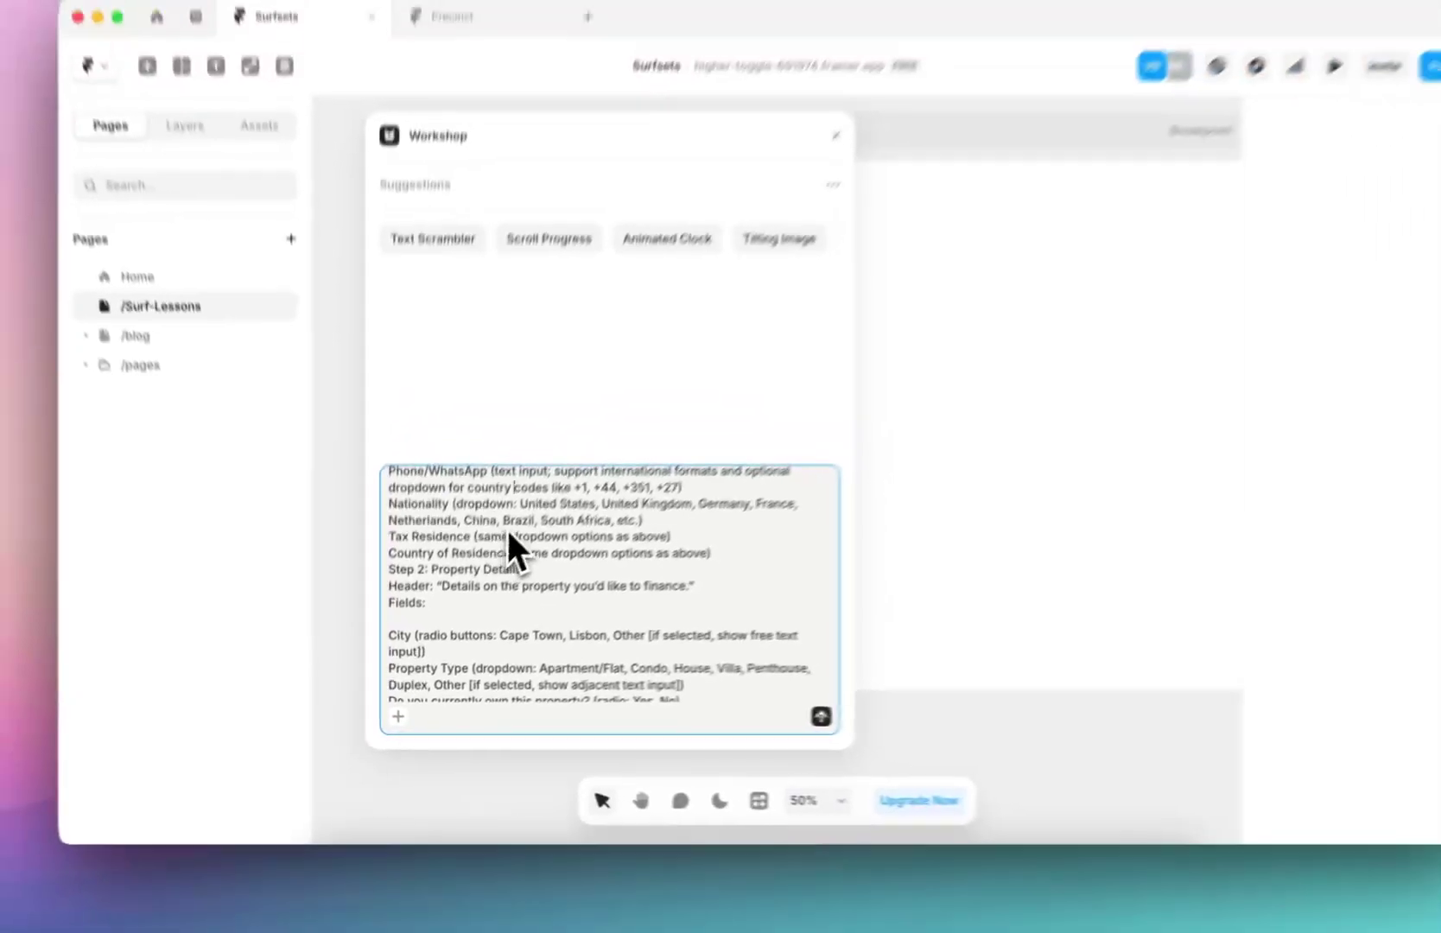
pyautogui.scroll(-4, 518, 423)
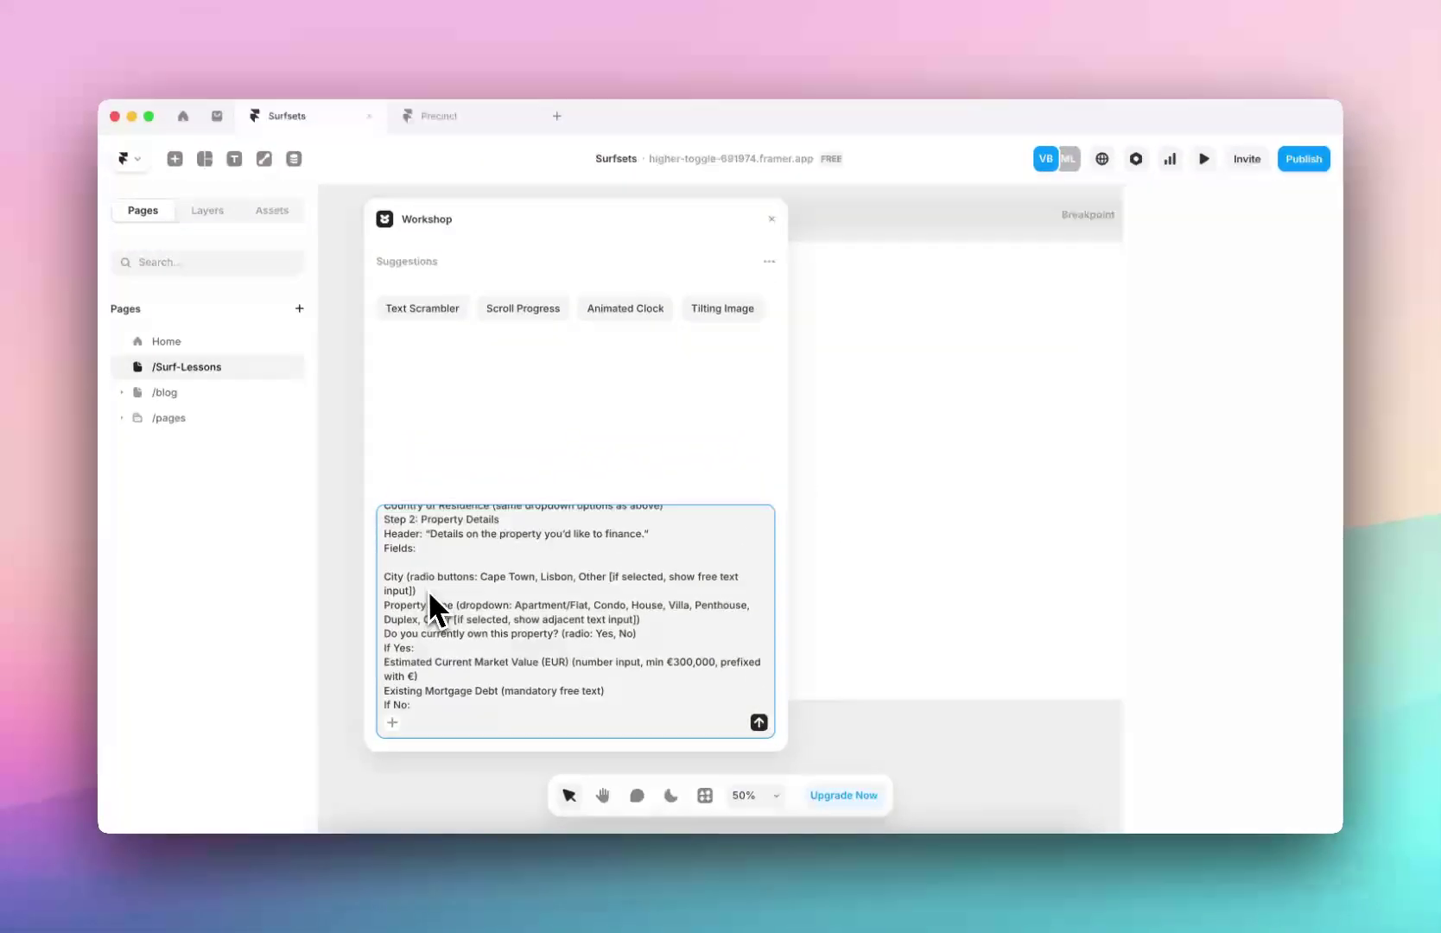
pyautogui.scroll(-2, 421, 545)
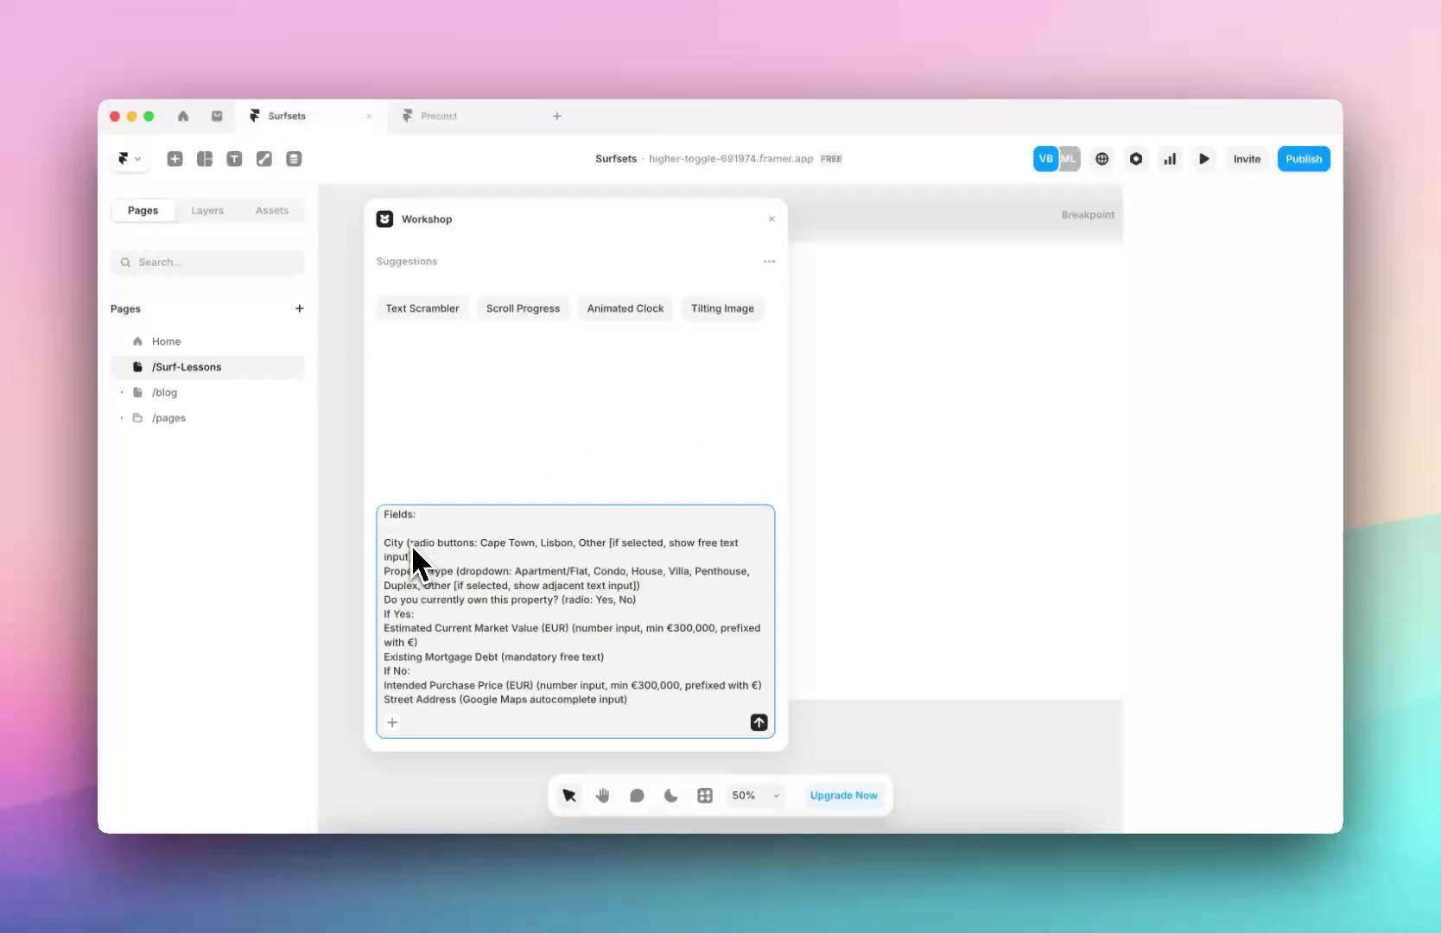
pyautogui.scroll(-5, 406, 561)
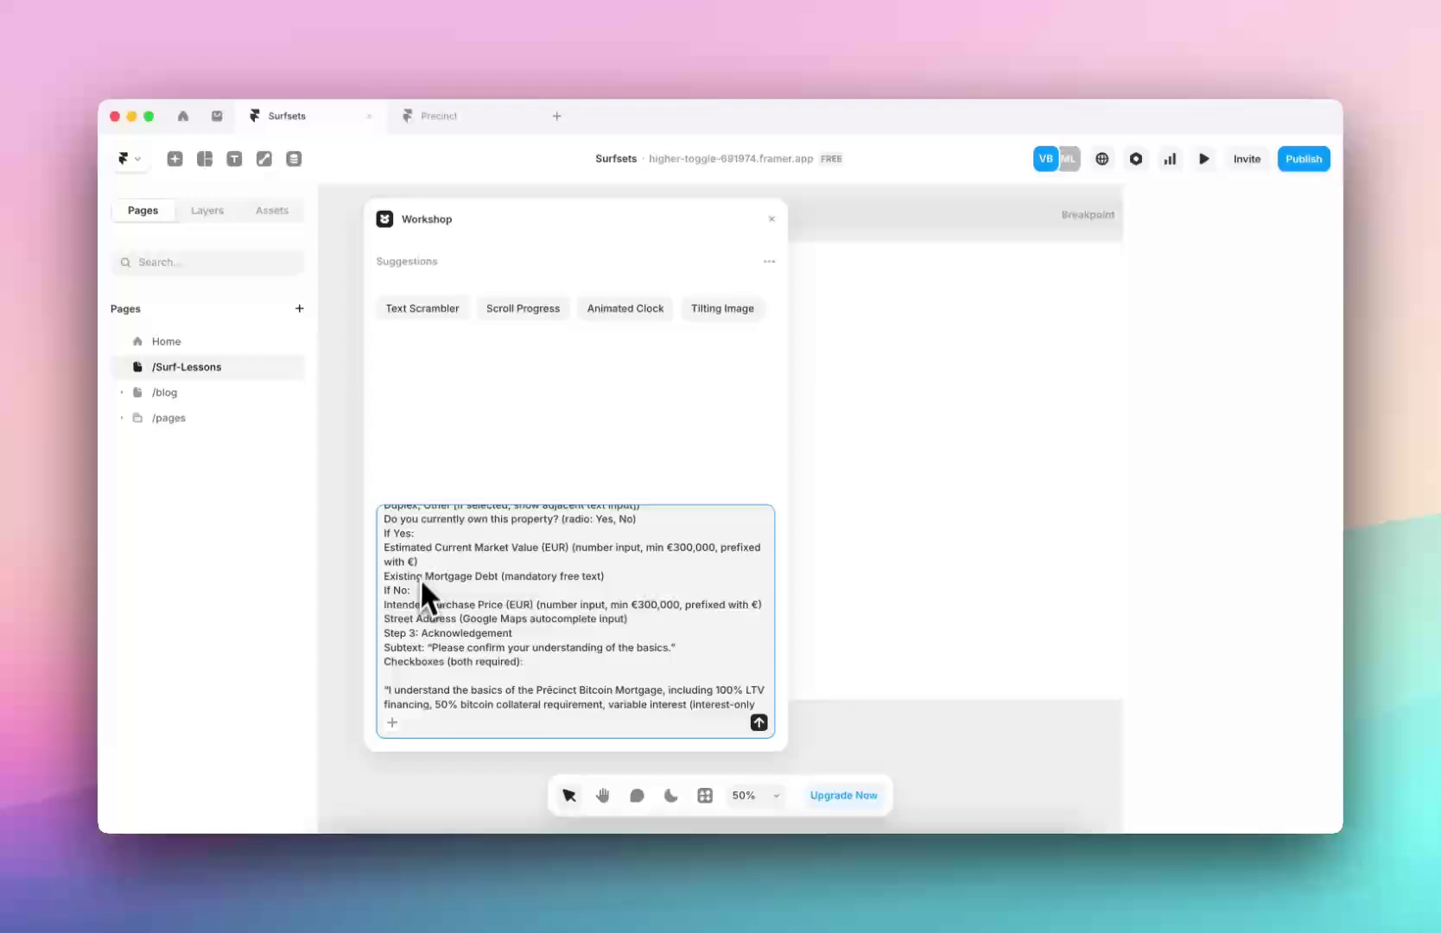
pyautogui.moveTo(425, 547); pyautogui.dragTo(430, 650)
pyautogui.click(427, 657)
pyautogui.scroll(-2, 430, 659)
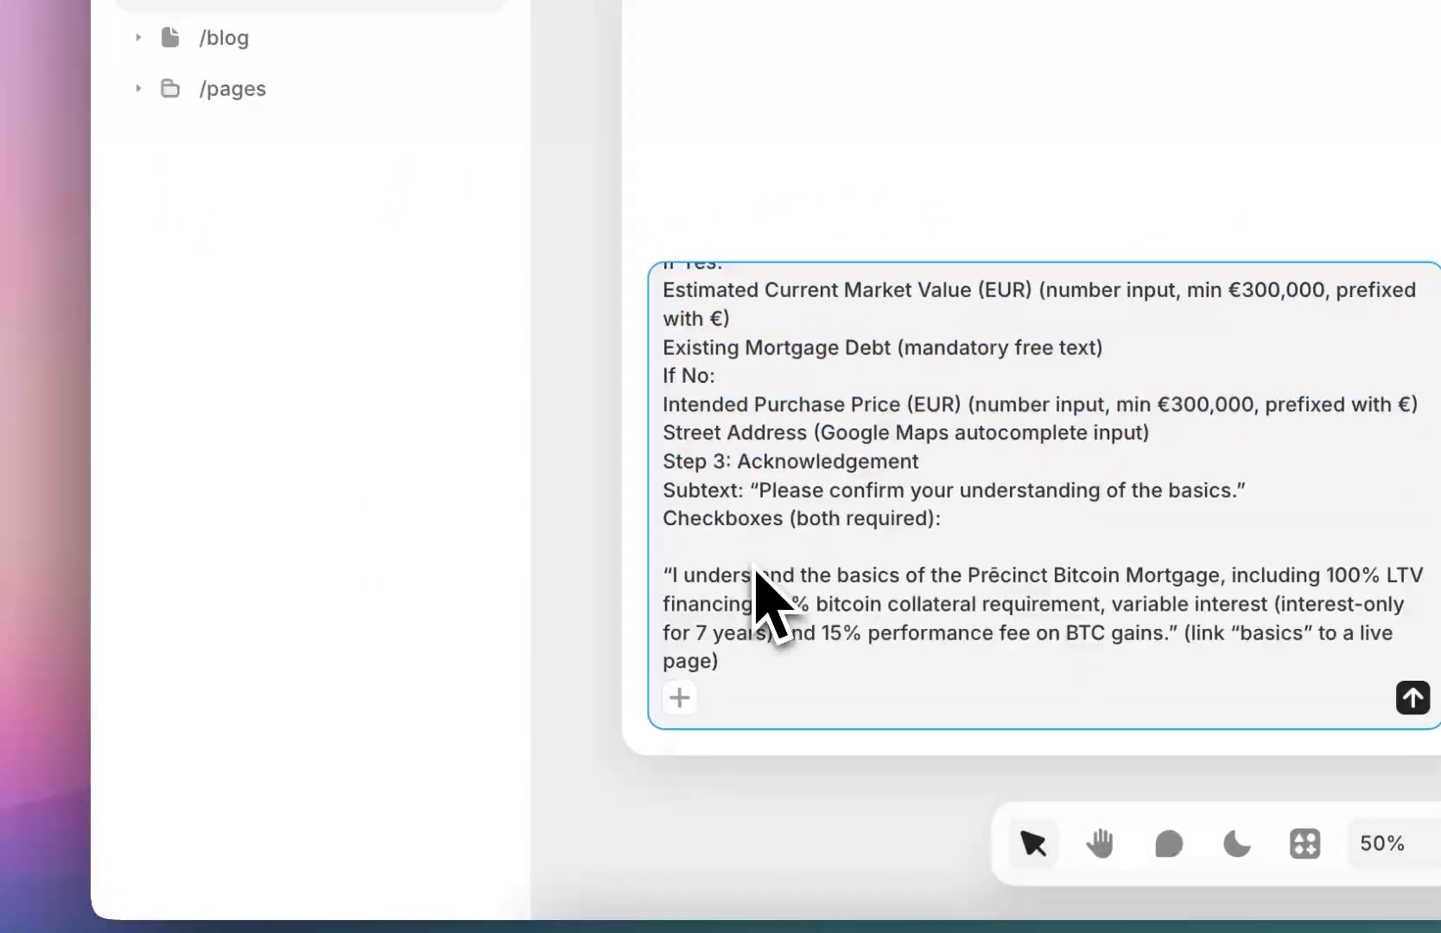
pyautogui.scroll(-4, 760, 553)
pyautogui.moveTo(735, 518); pyautogui.dragTo(704, 441)
pyautogui.click(698, 432)
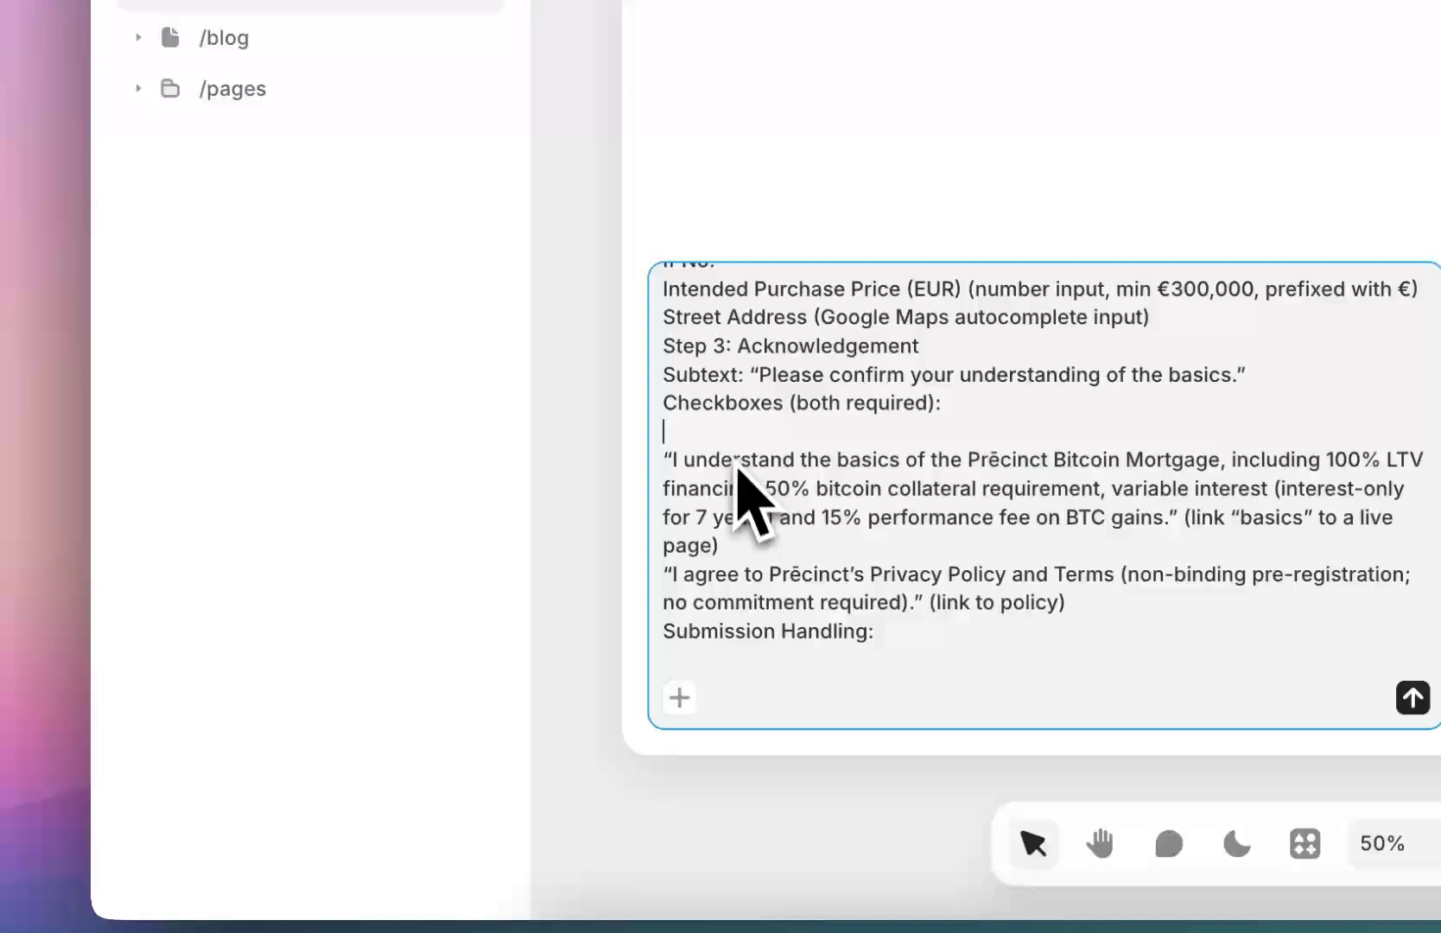
pyautogui.scroll(-1, 735, 478)
pyautogui.scroll(-6, 501, 543)
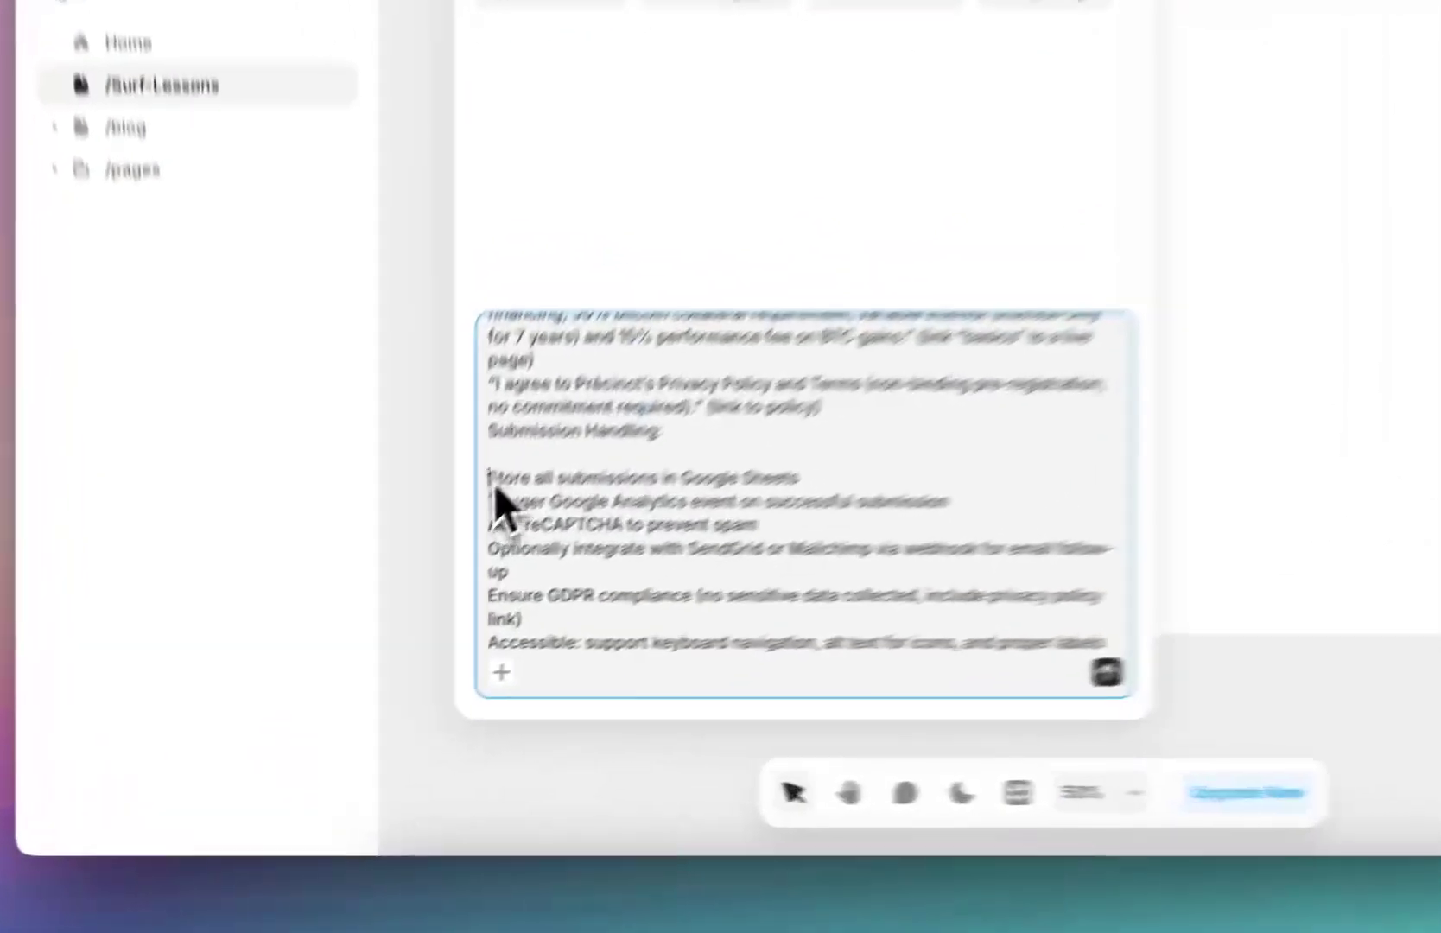
# Delete the 'Add reCAPTCHA to prevent spam' and SendGrid/Mailchimp follow-up lines
pyautogui.moveTo(387, 605); pyautogui.dragTo(473, 643)
pyautogui.click(723, 482)
pyautogui.scroll(-2, 724, 488)
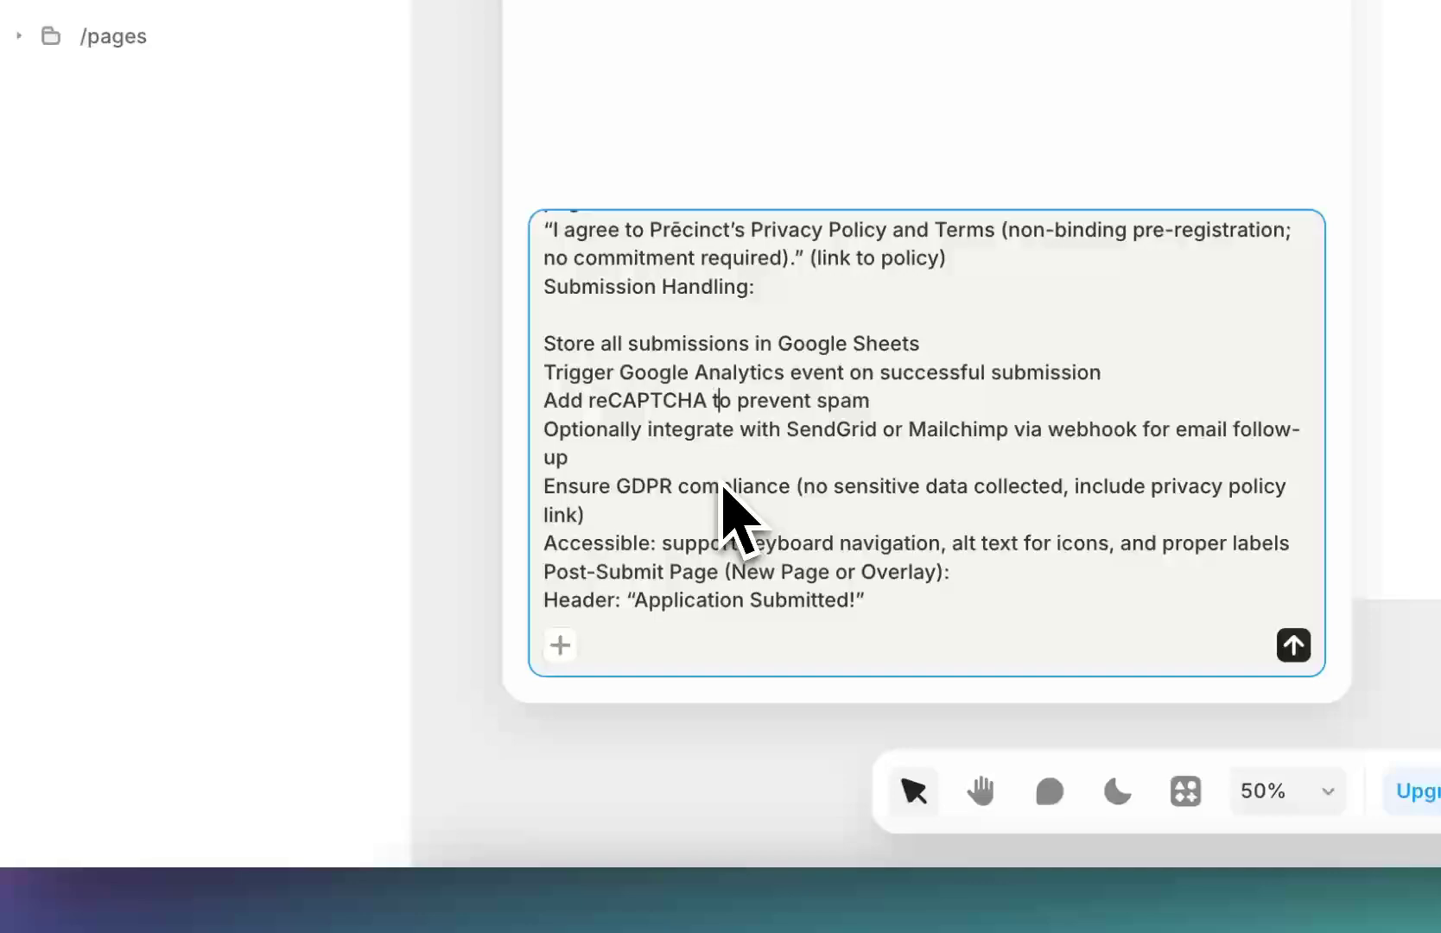
pyautogui.moveTo(875, 402); pyautogui.dragTo(551, 406)
pyautogui.write('=')
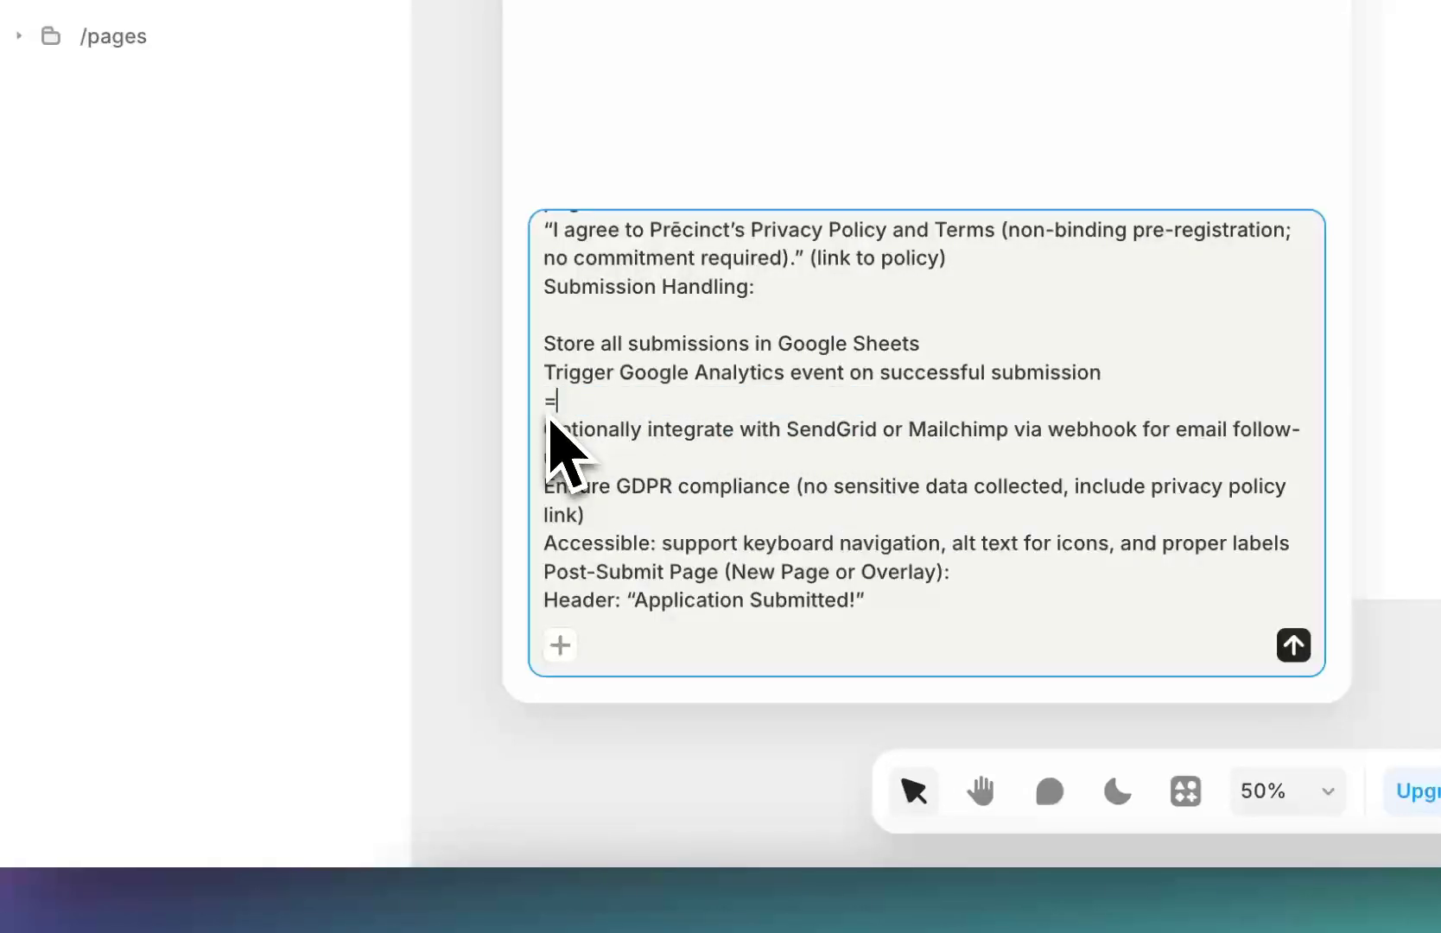
pyautogui.press('BackSpace')
pyautogui.press('BackSpace')
pyautogui.scroll(-2, 661, 480)
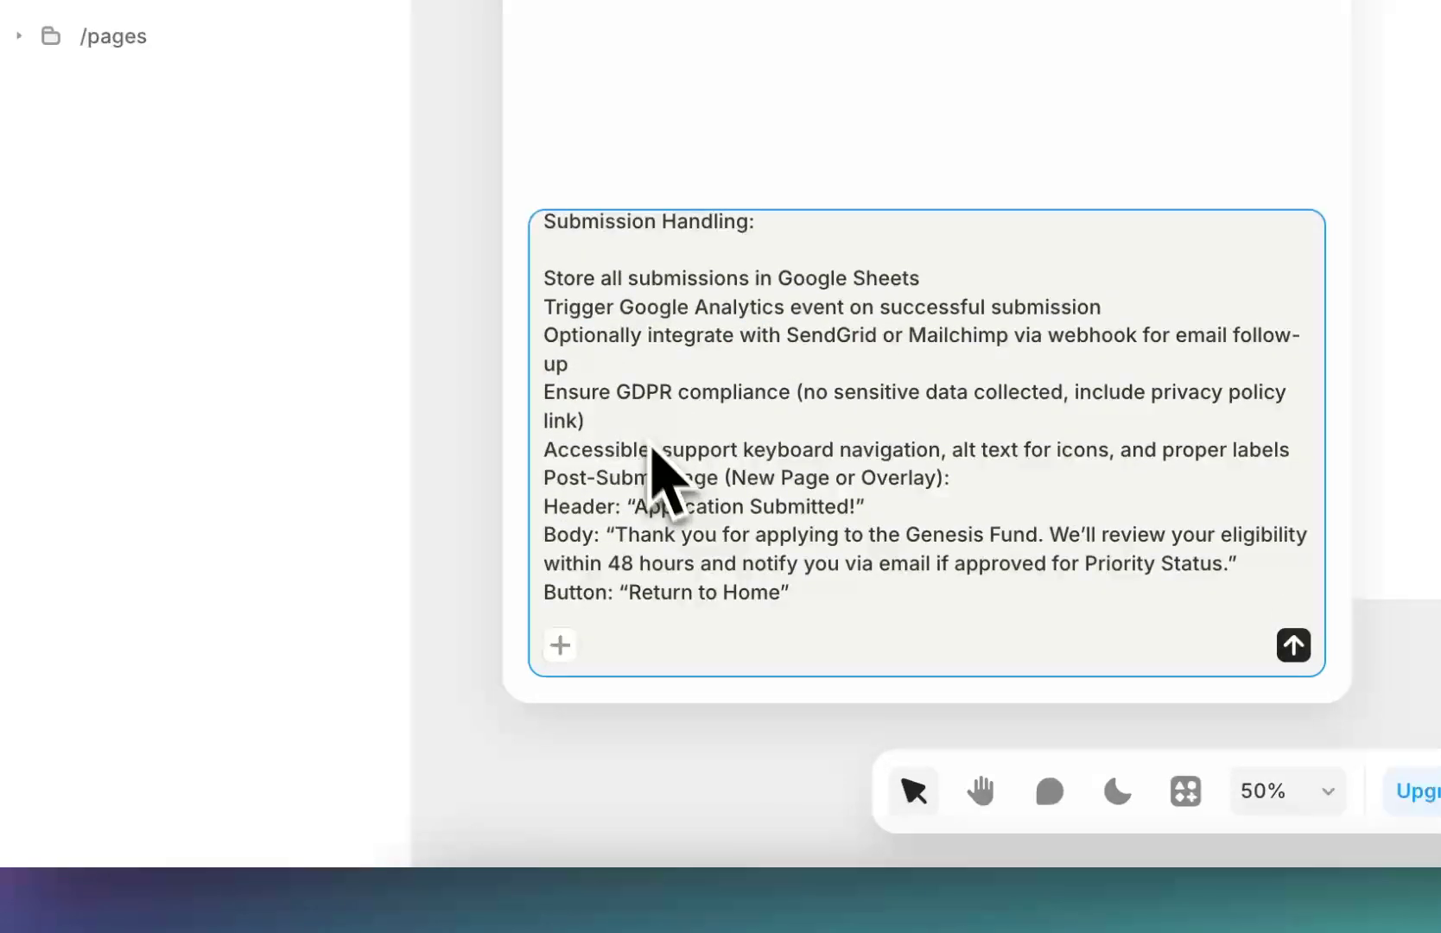
pyautogui.moveTo(617, 371); pyautogui.dragTo(547, 342)
pyautogui.press('BackSpace')
pyautogui.press('BackSpace')
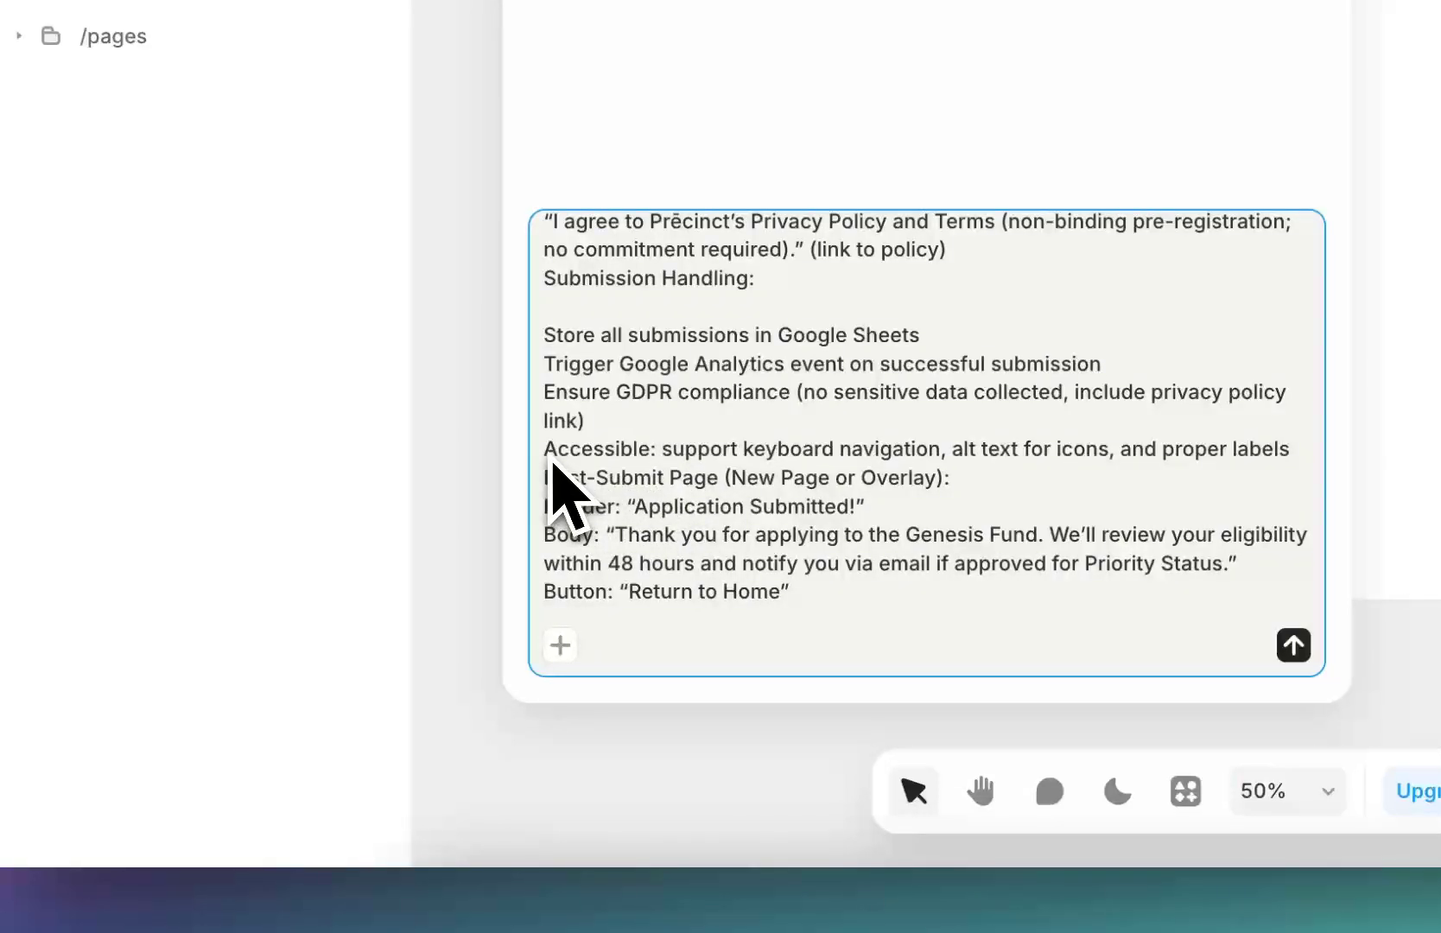
pyautogui.moveTo(628, 508); pyautogui.dragTo(784, 561)
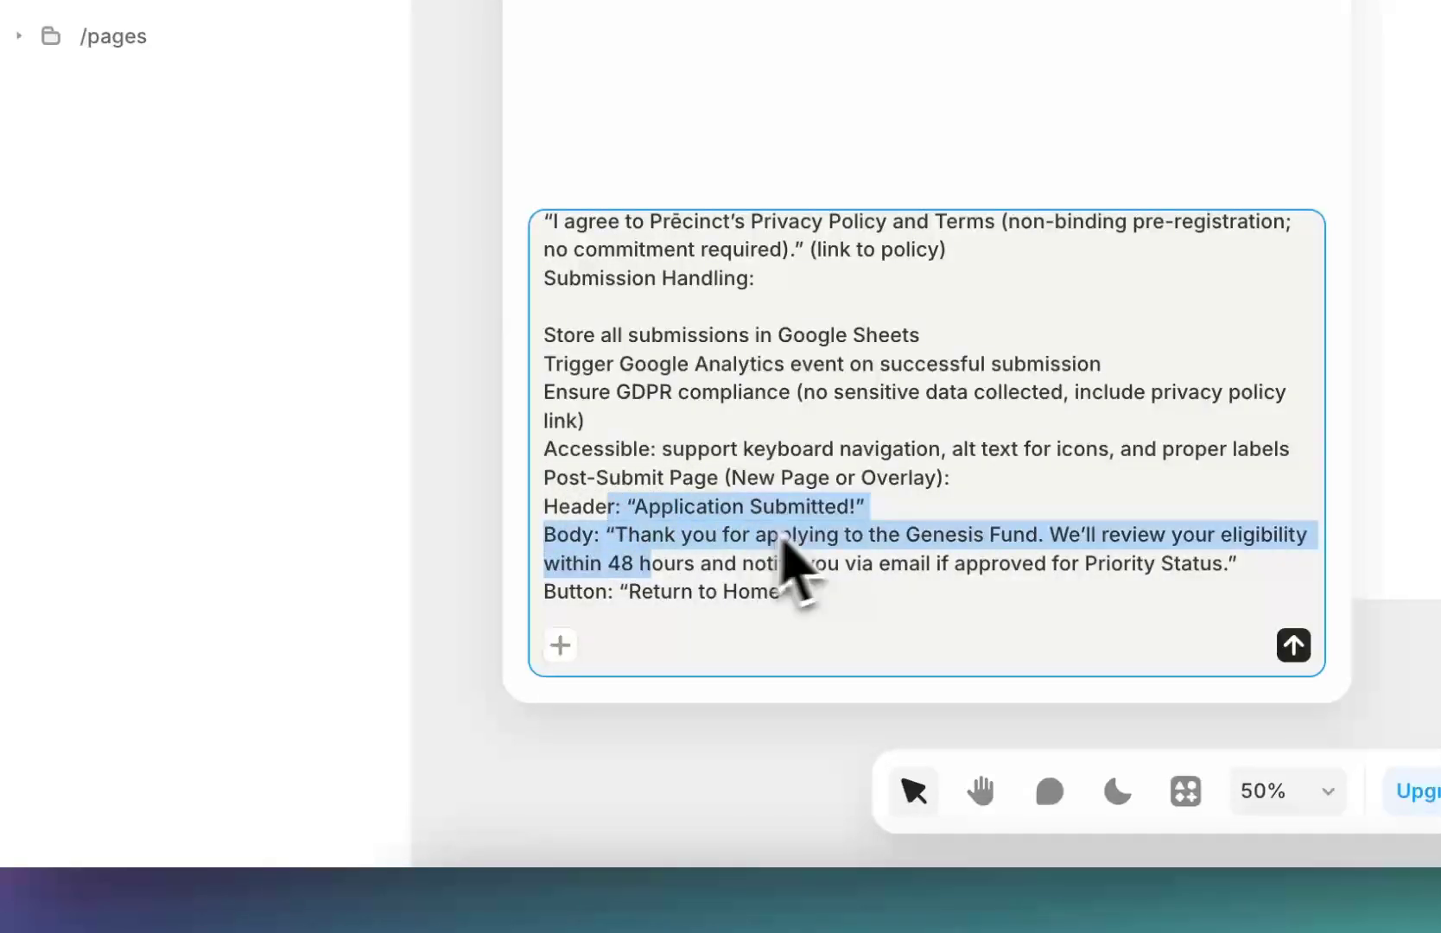
pyautogui.click(775, 572)
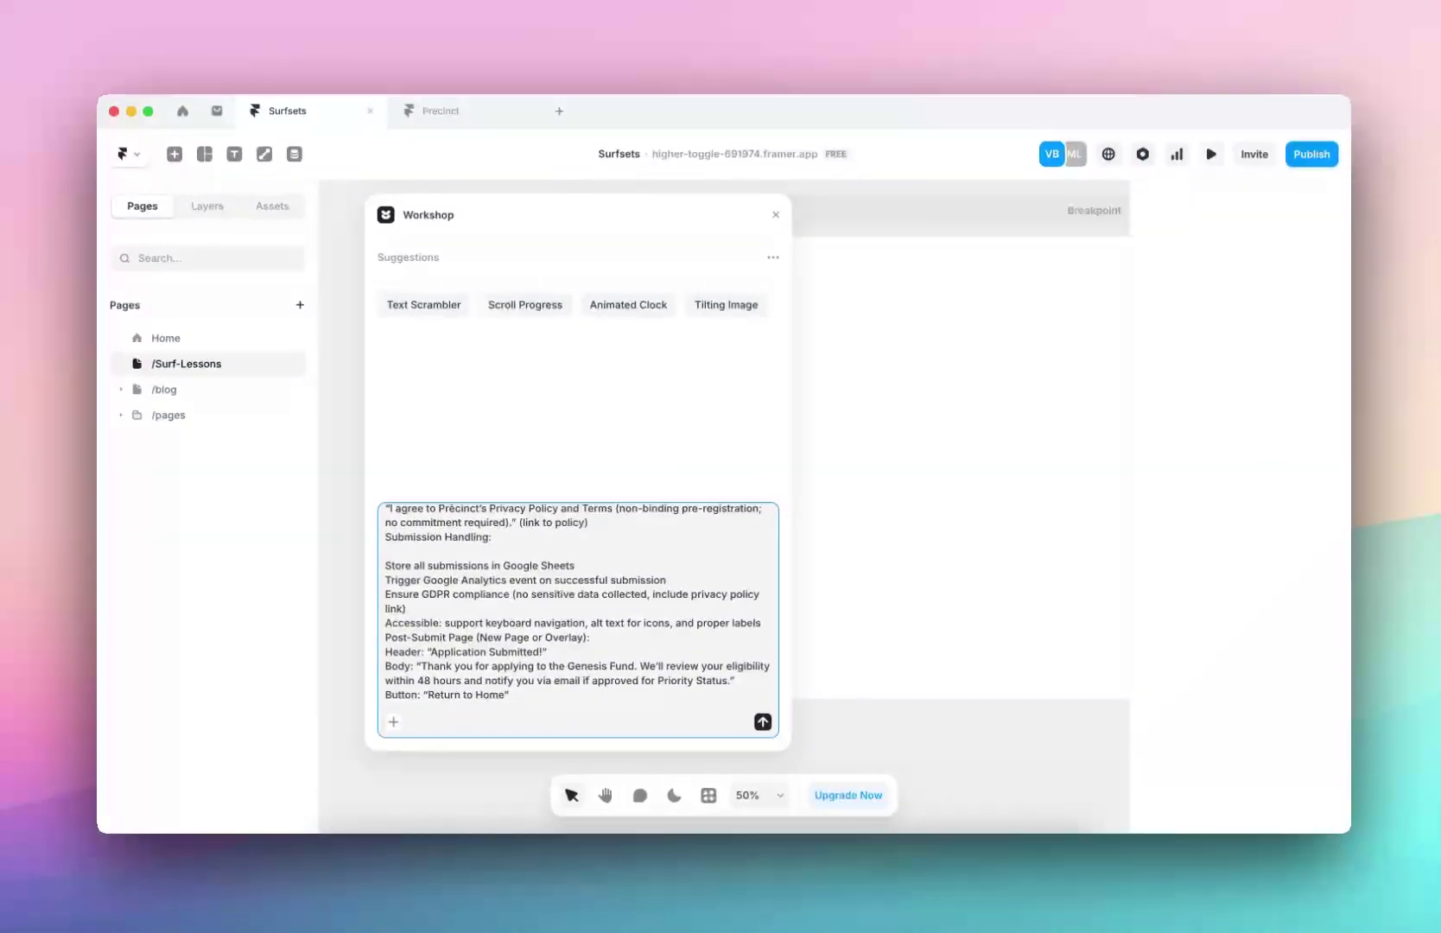
# Set the Workshop model to Claude 3.7 and send the mortgage form specification
pyautogui.scroll(-2, 718, 529)
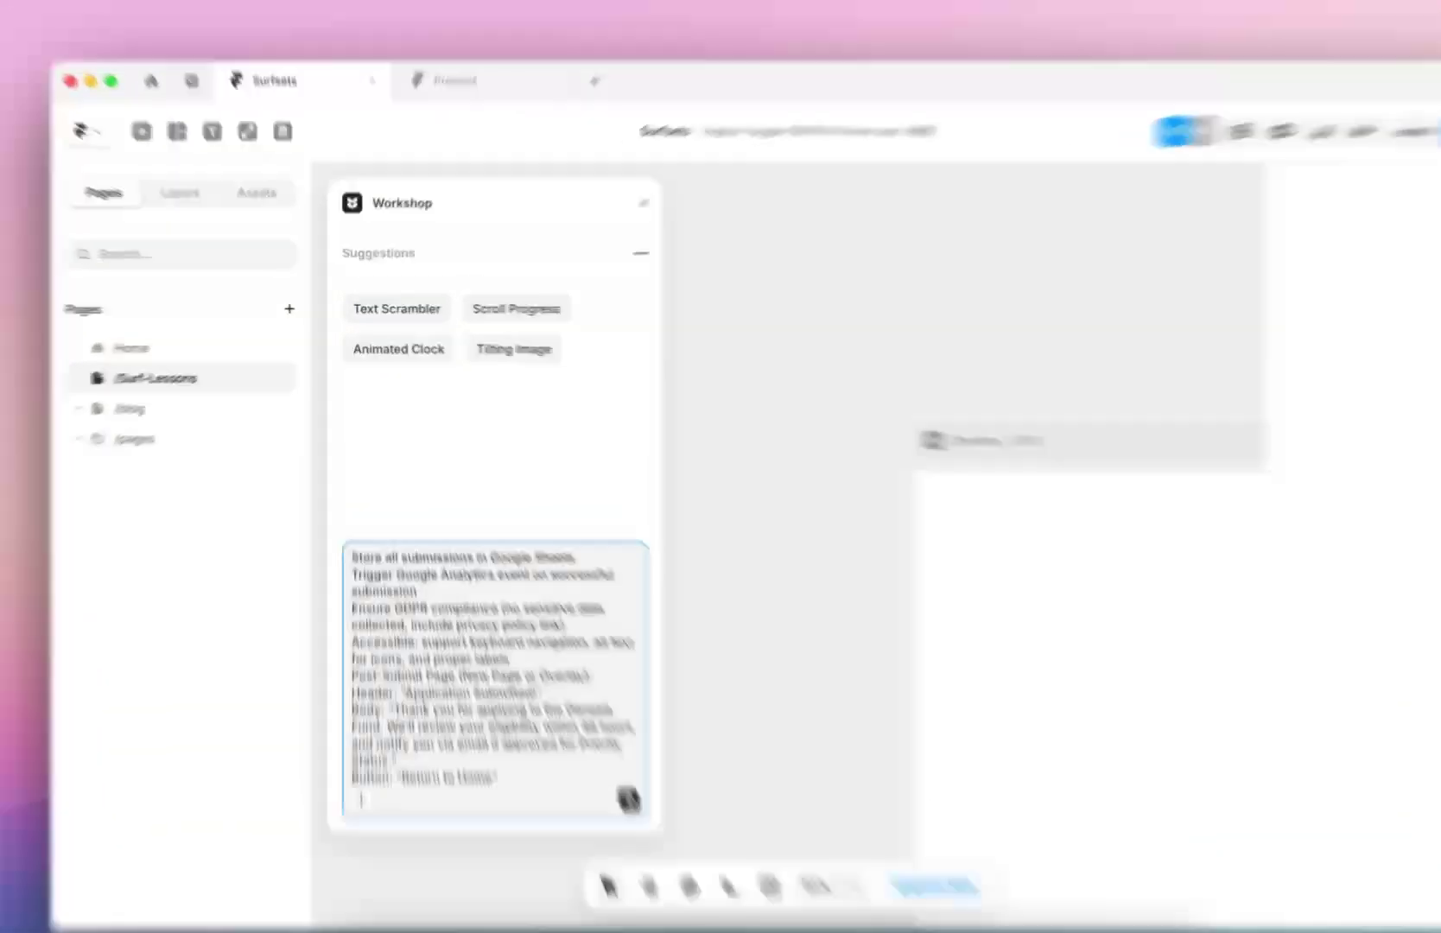
pyautogui.click(595, 261)
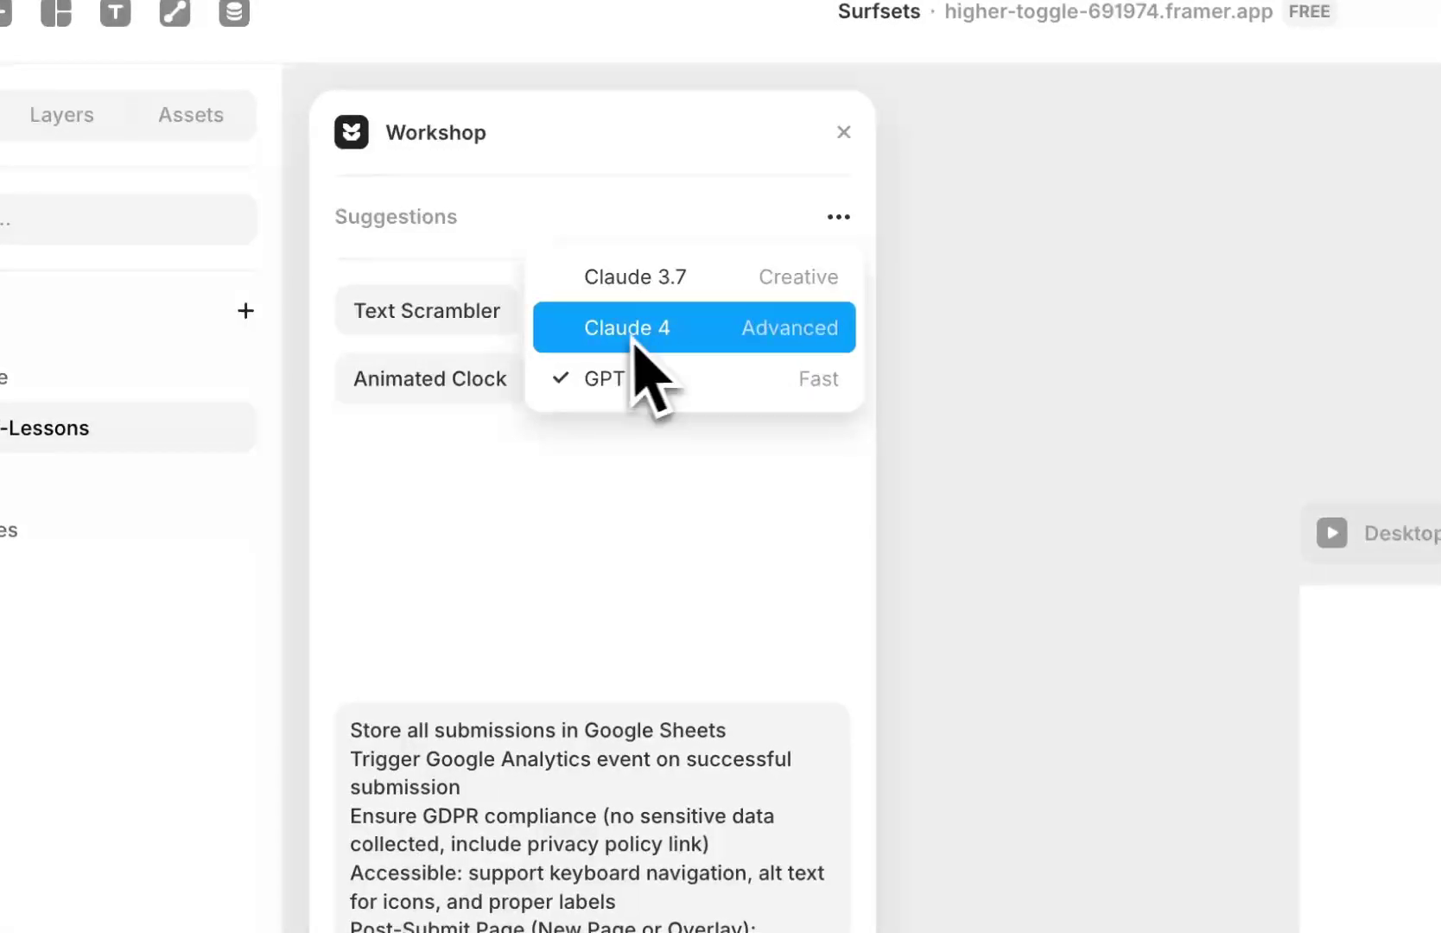
pyautogui.click(689, 338)
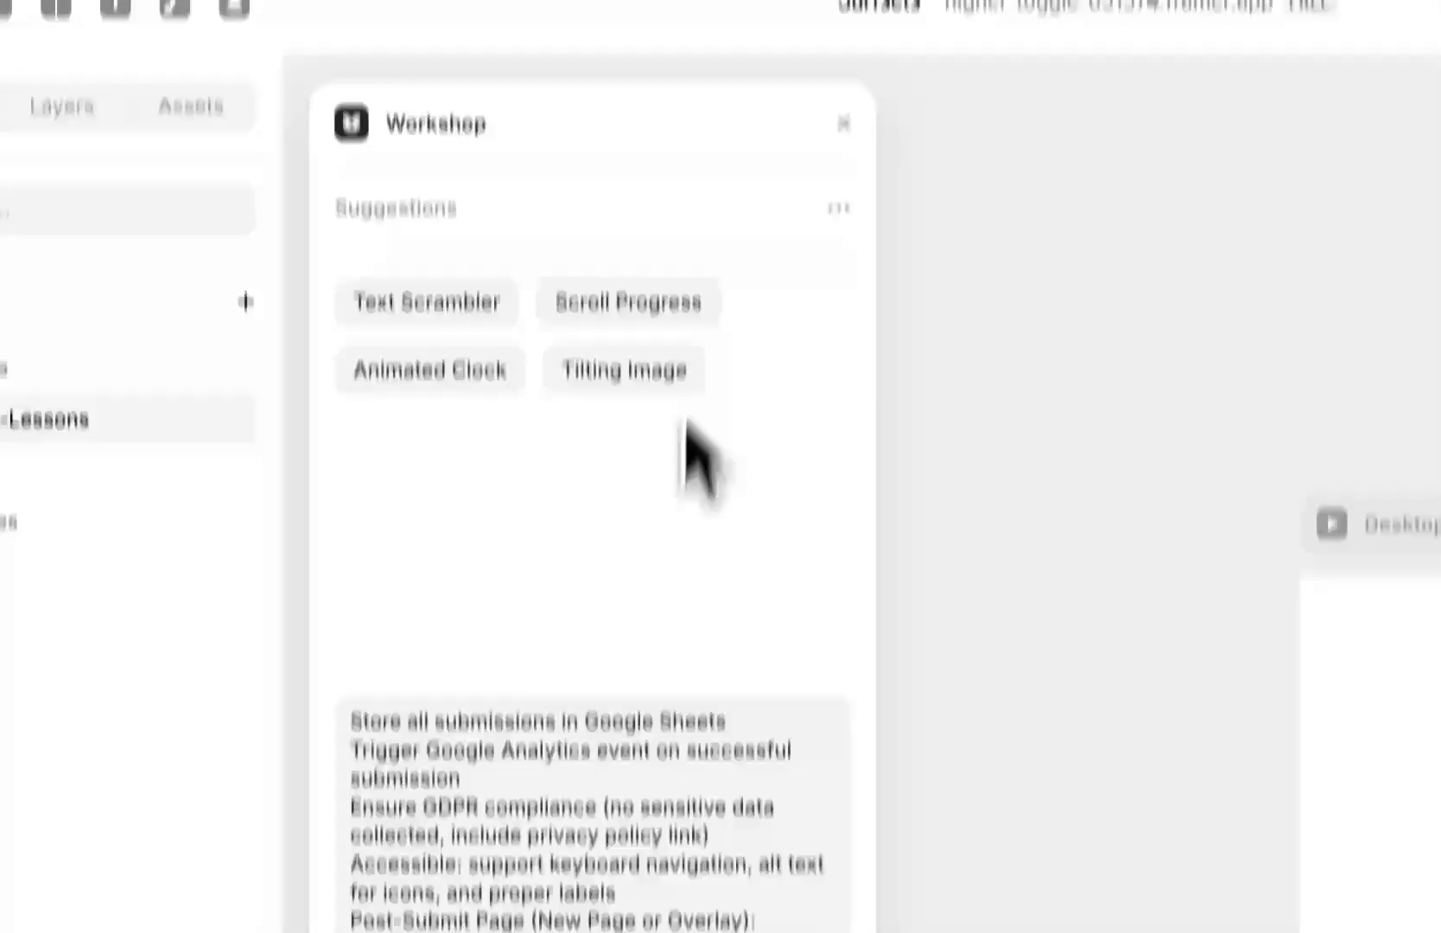
pyautogui.click(679, 640)
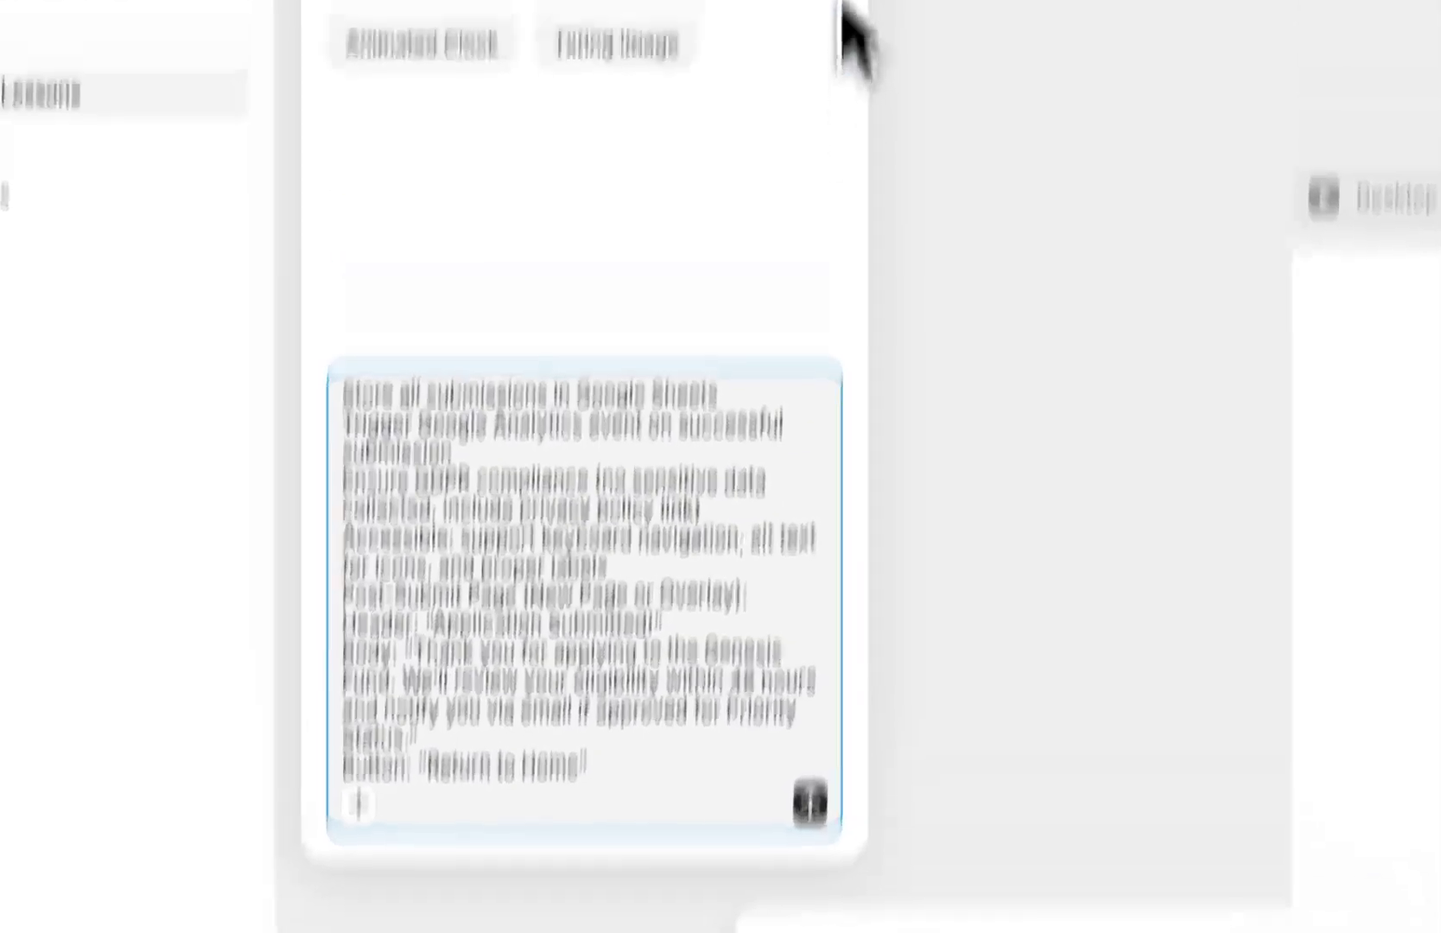
pyautogui.click(818, 219)
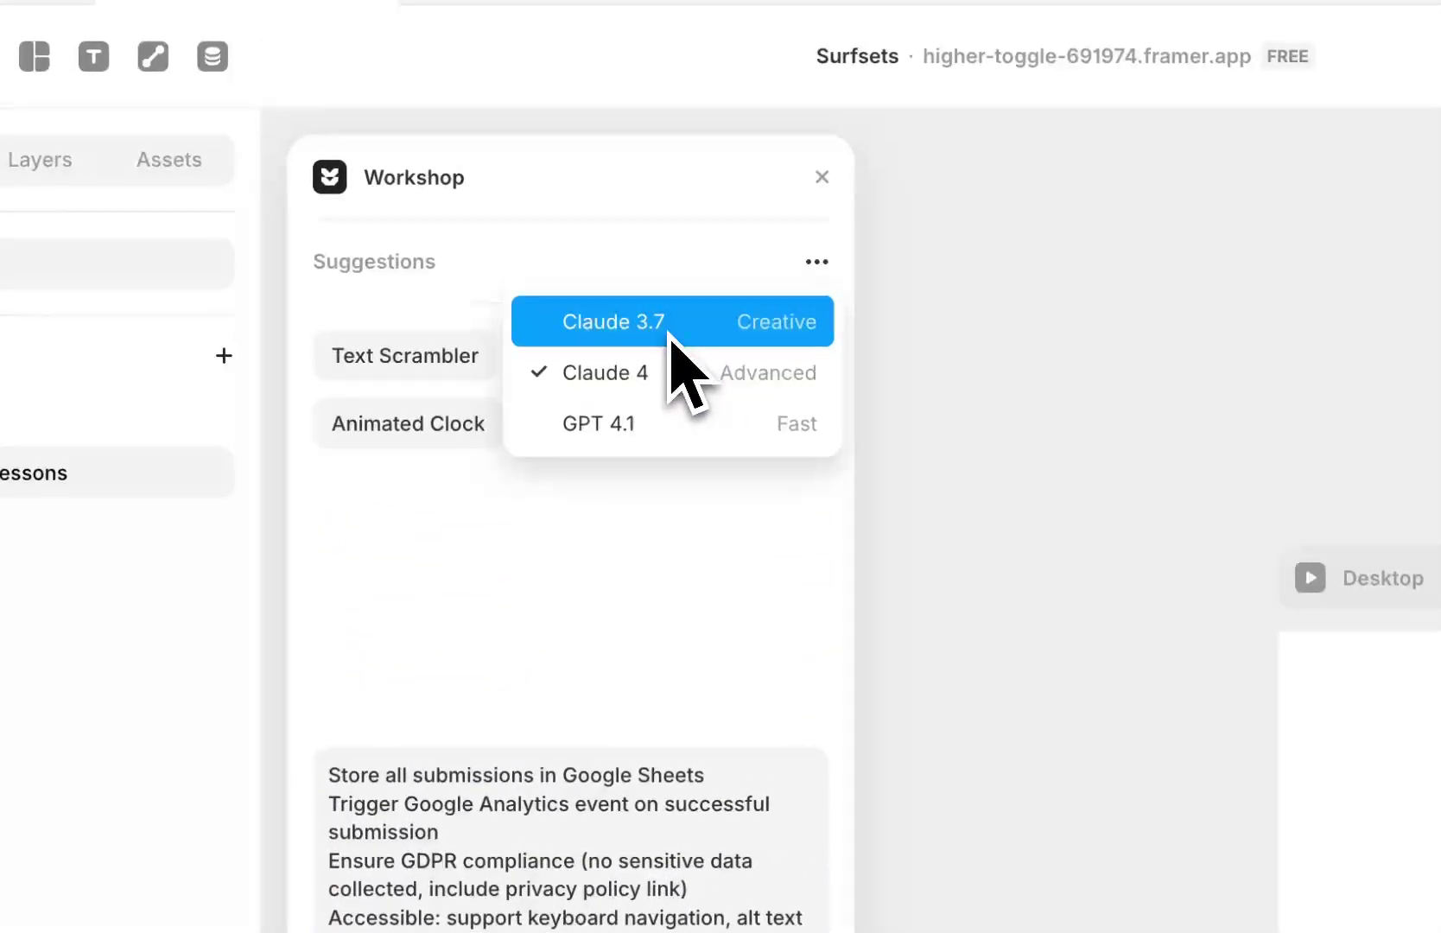
pyautogui.click(661, 328)
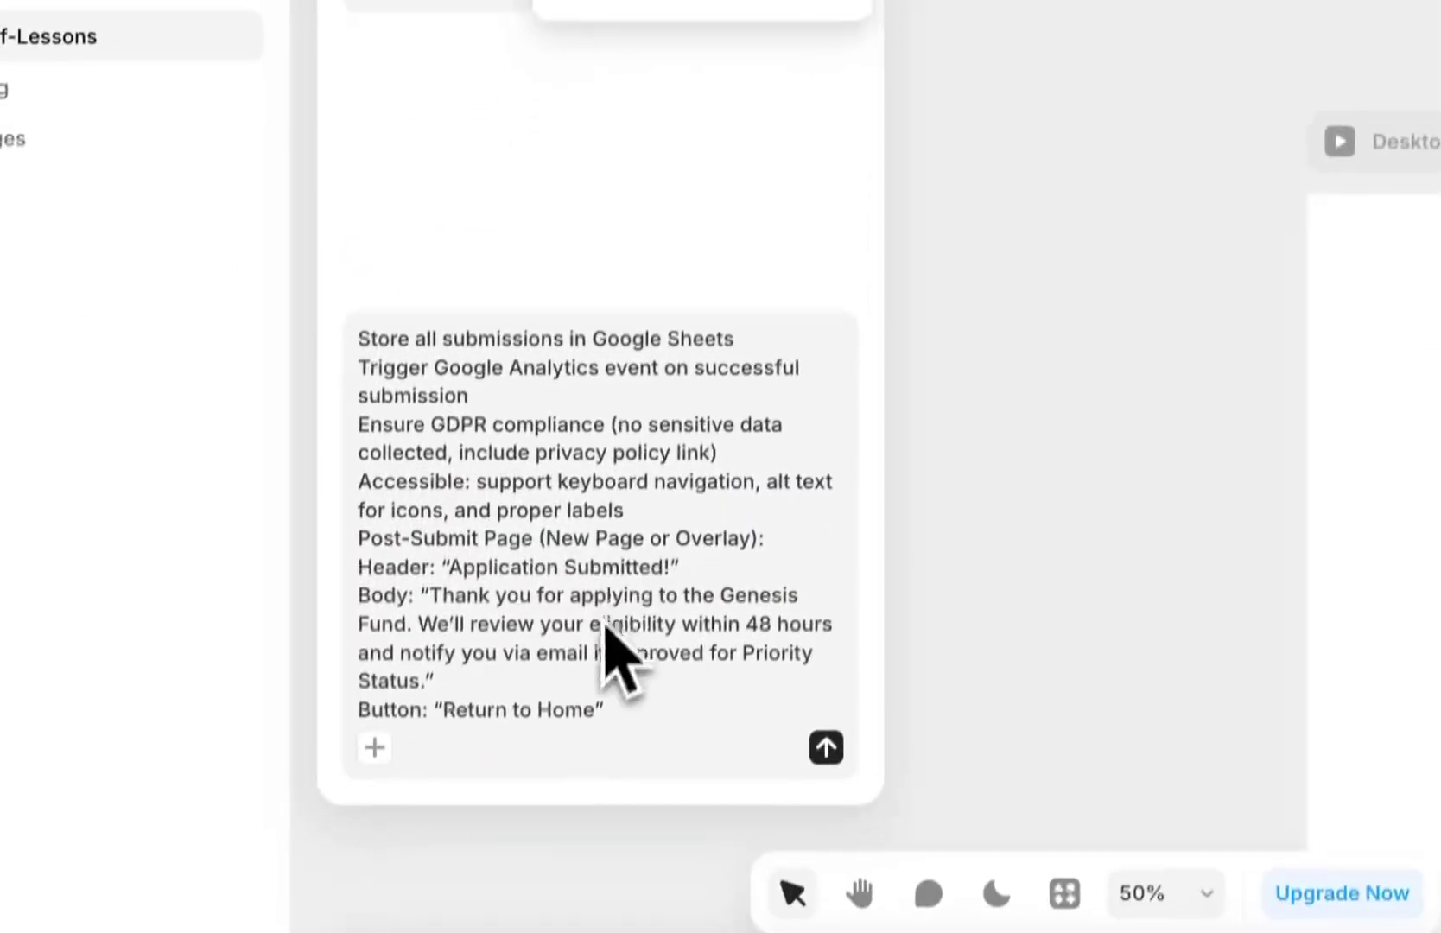
pyautogui.click(596, 650)
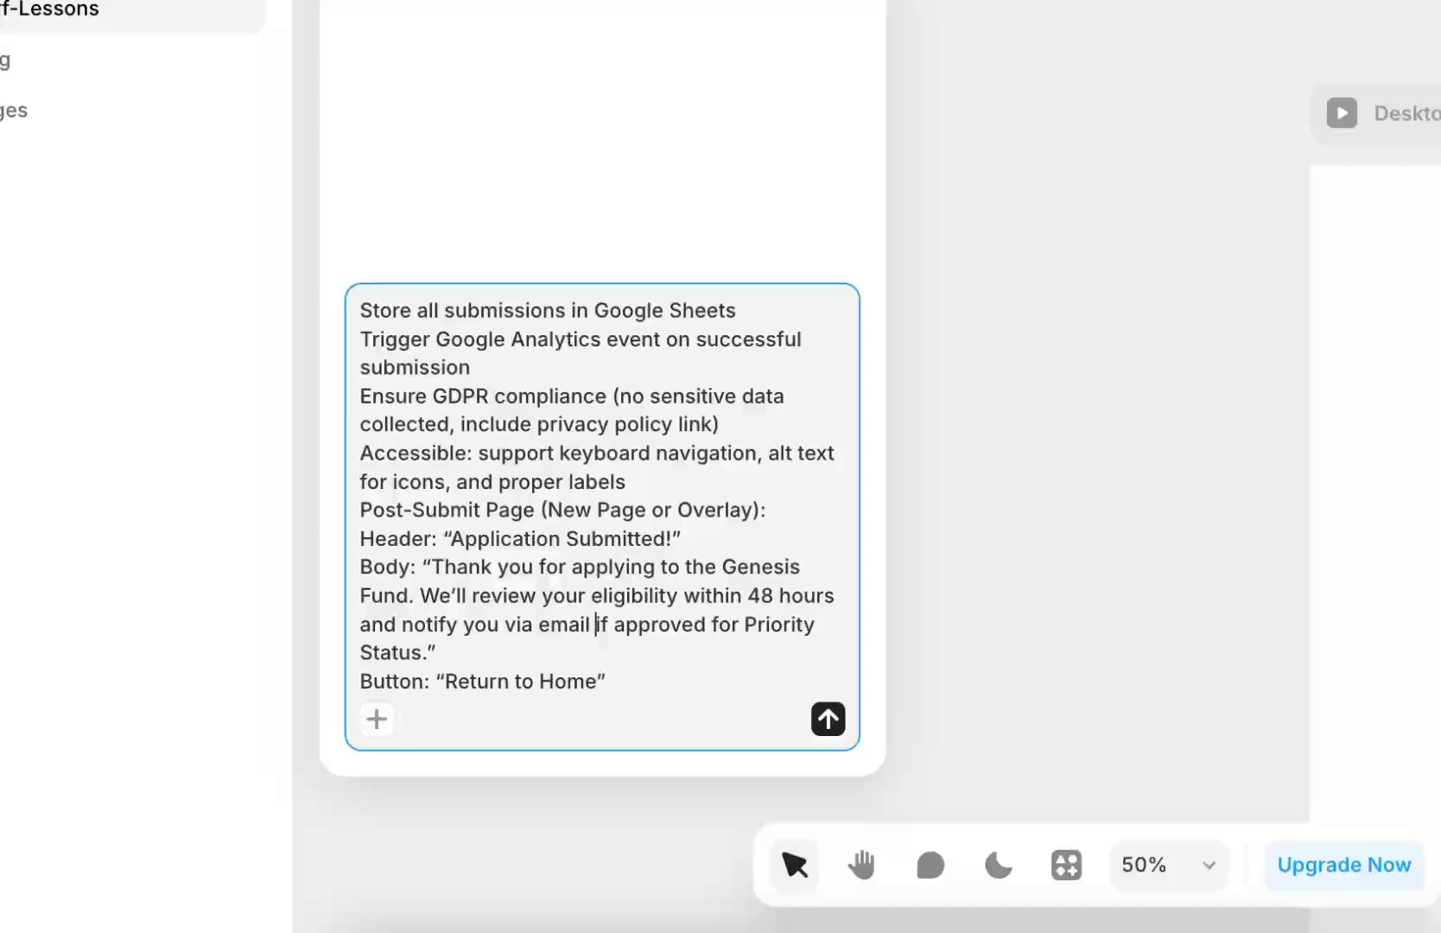
pyautogui.click(828, 719)
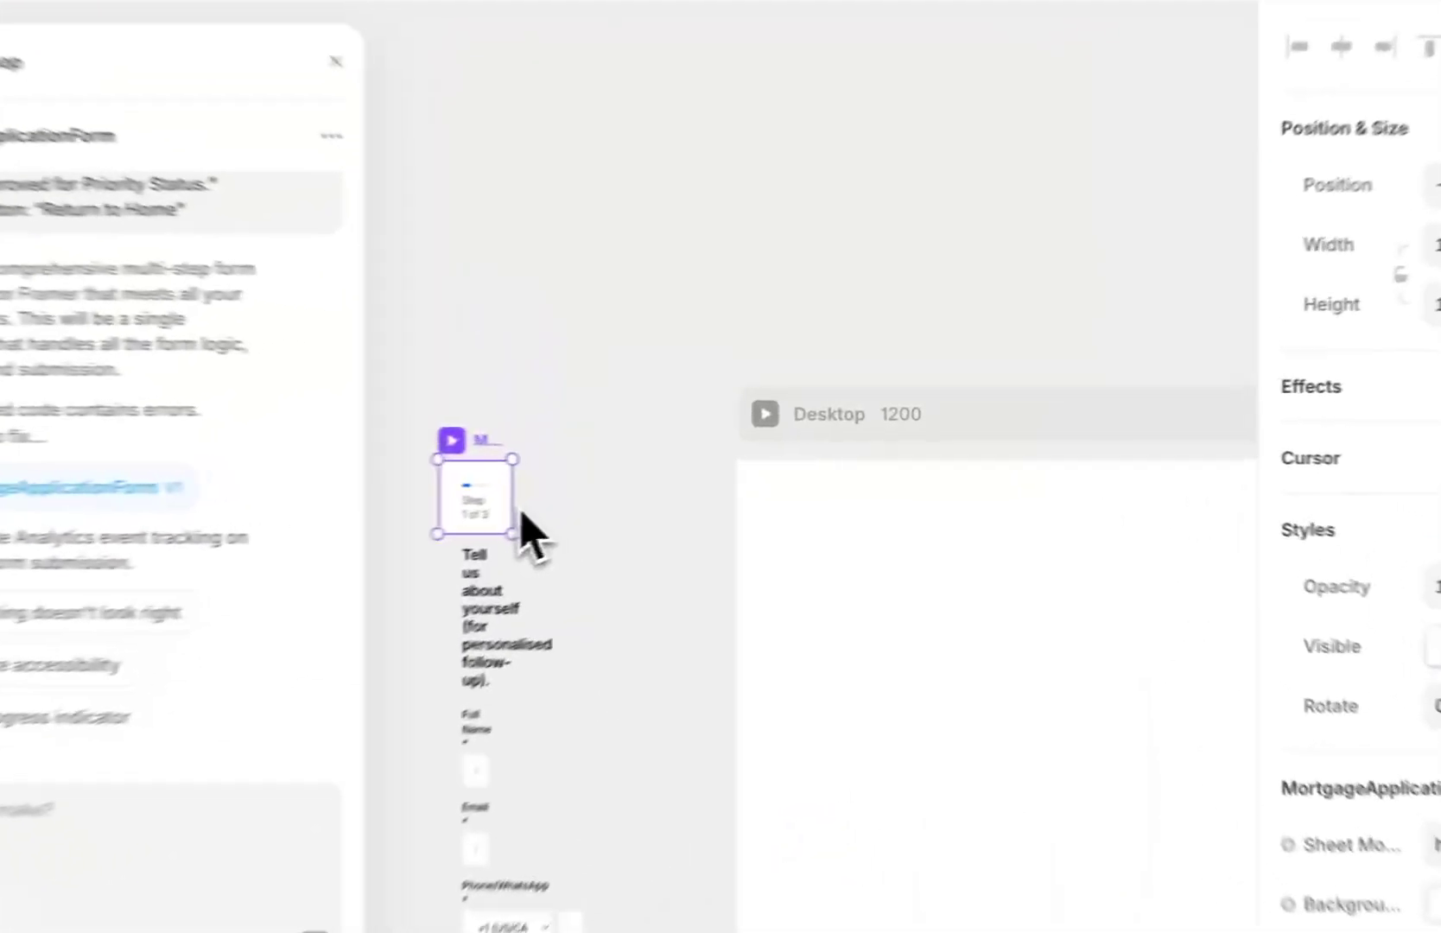
# Move the MortgageApplicationForm into the Desktop frame and resize it to about 721×798
pyautogui.moveTo(701, 478); pyautogui.dragTo(967, 480)
pyautogui.moveTo(515, 442); pyautogui.dragTo(894, 428)
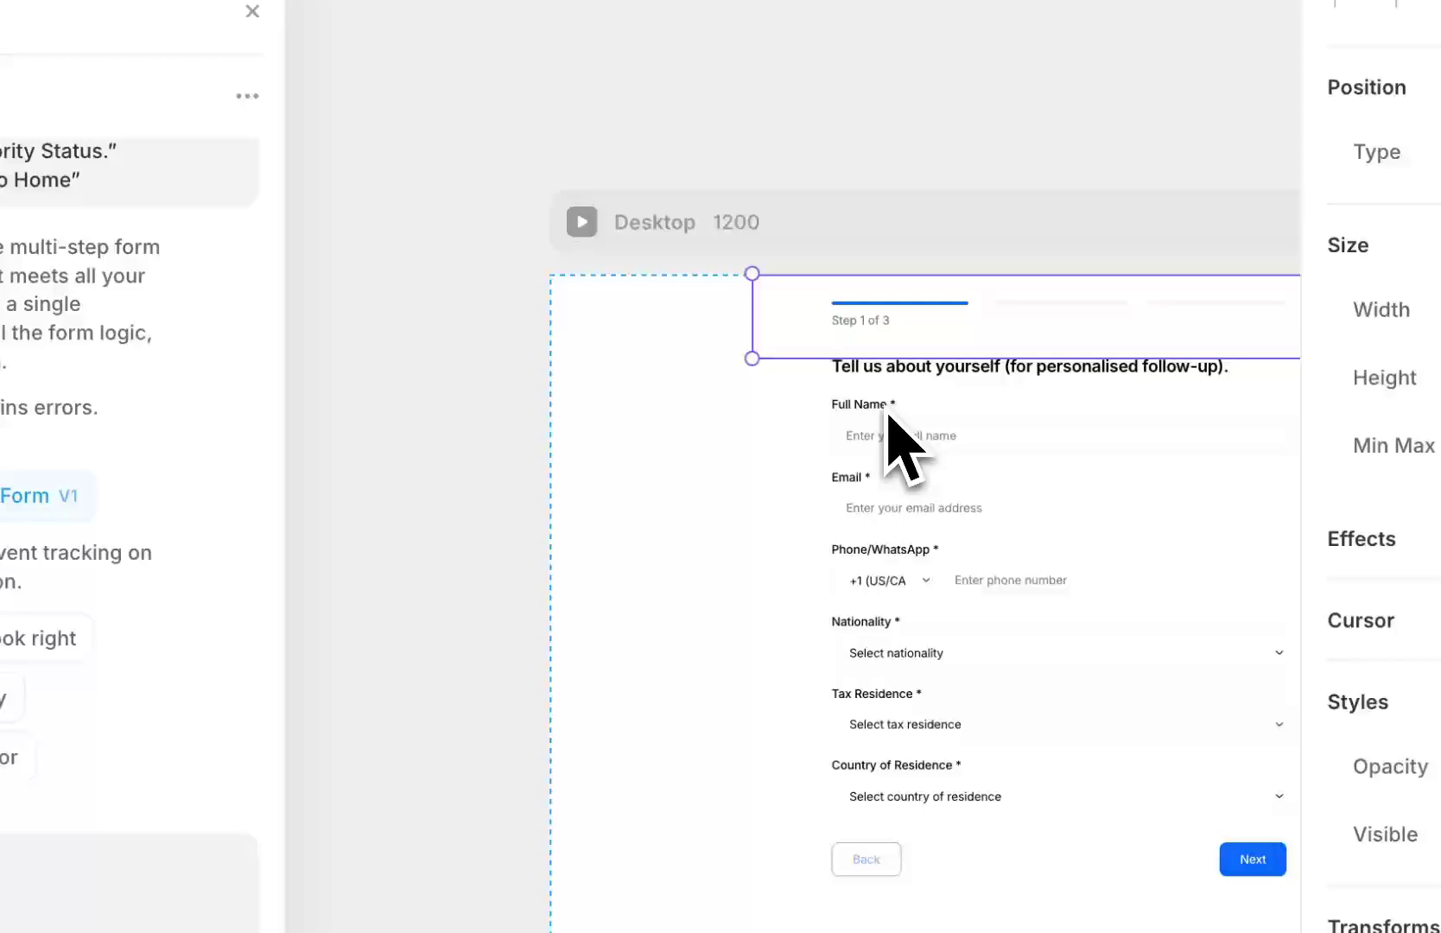
pyautogui.scroll(-3, 916, 407)
pyautogui.hscroll(3, 916, 406)
pyautogui.moveTo(981, 255); pyautogui.dragTo(964, 855)
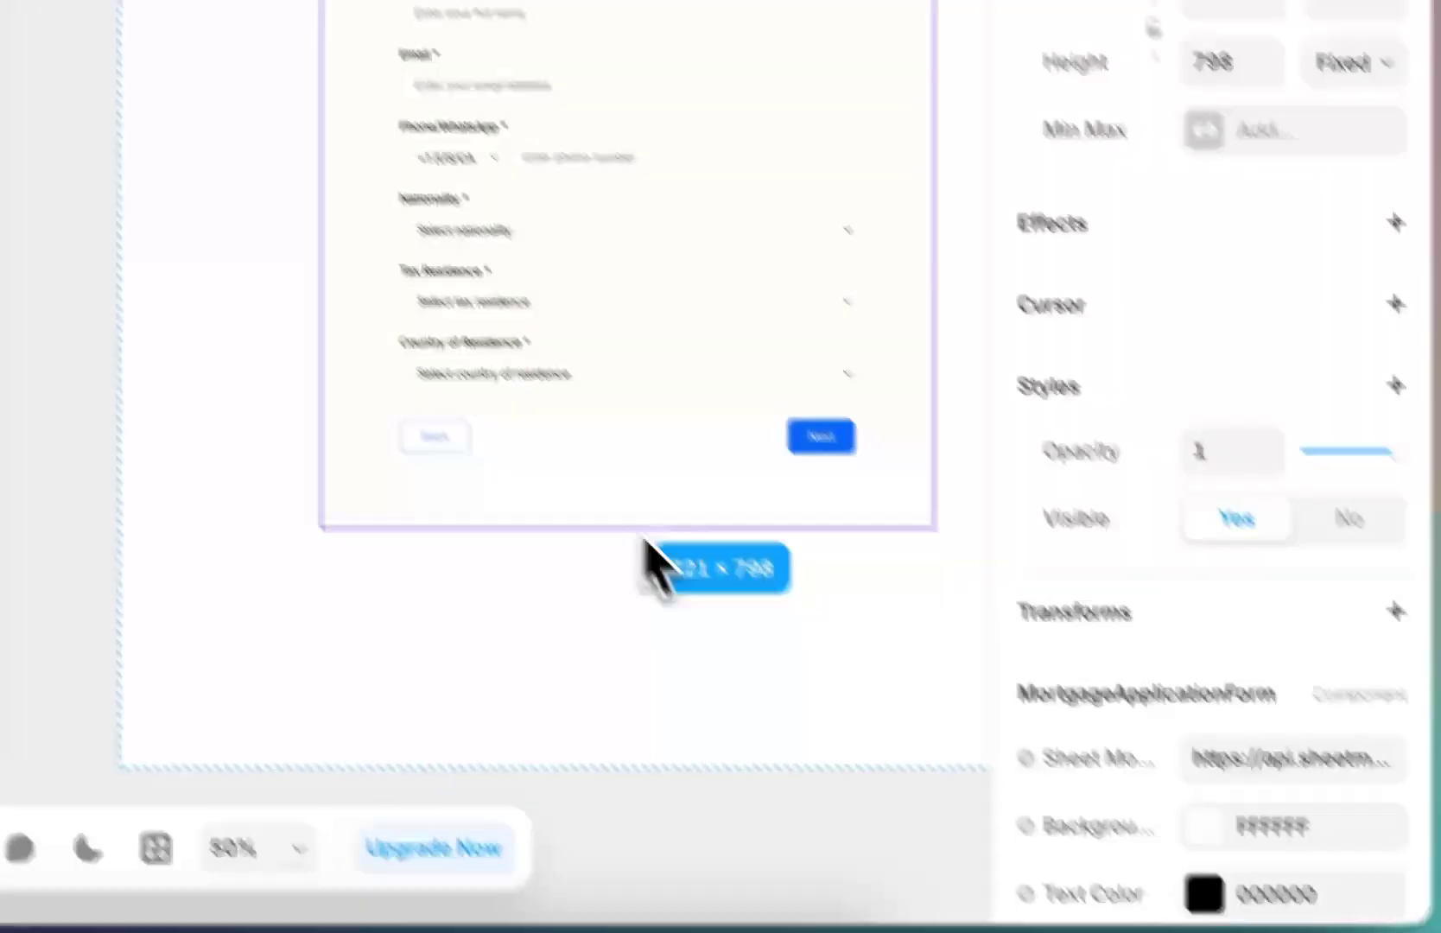
pyautogui.scroll(-3, 1417, 929)
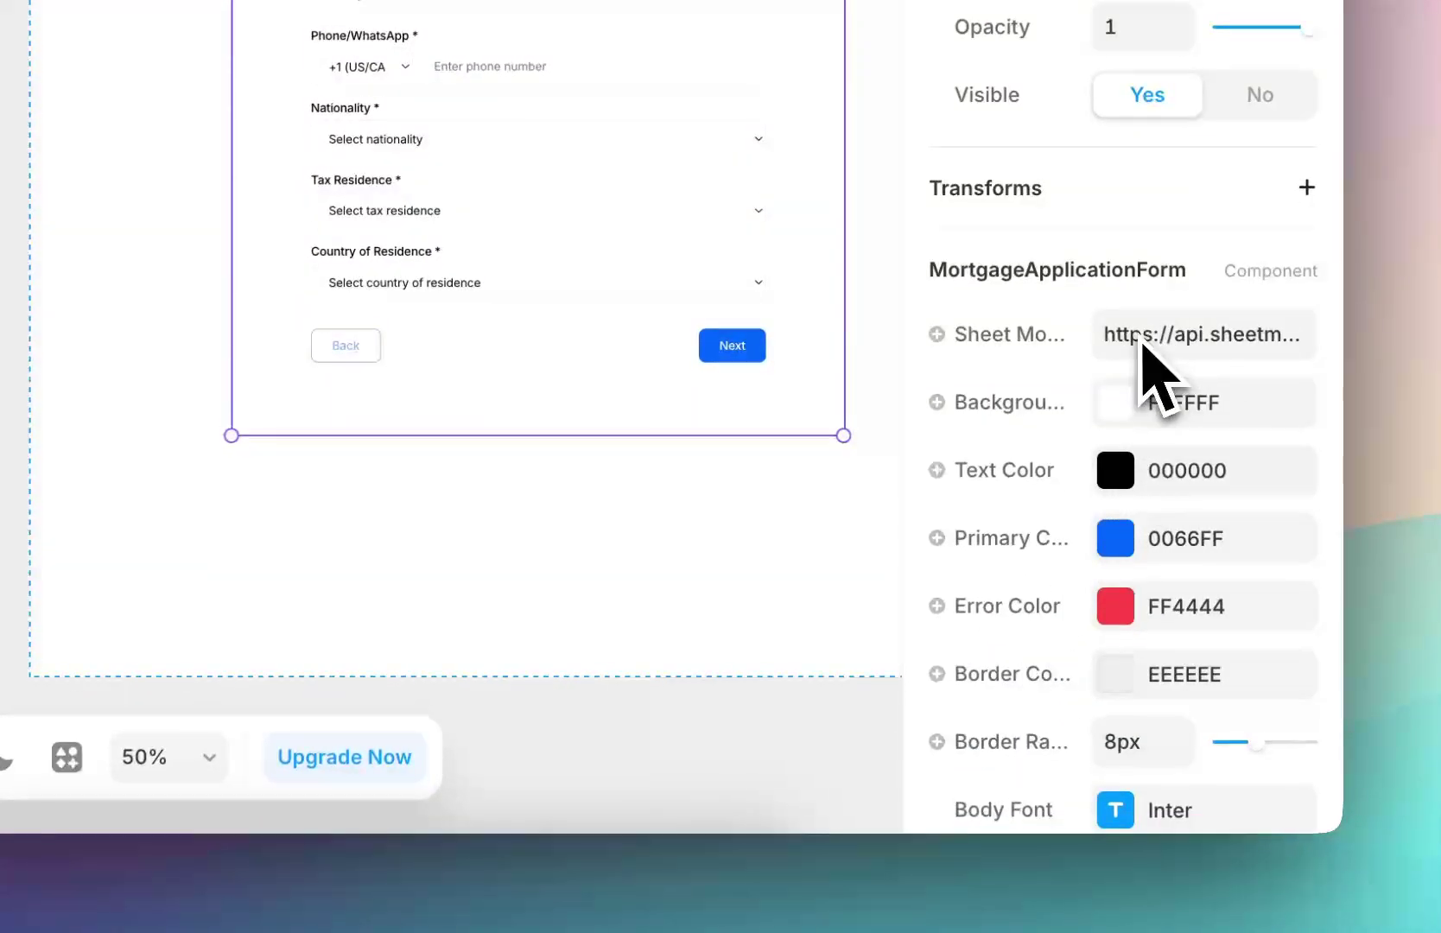
# Select the current value of the form's Sheet Monkey URL property
pyautogui.moveTo(1108, 332); pyautogui.dragTo(1287, 343)
pyautogui.scroll(-3, 1210, 519)
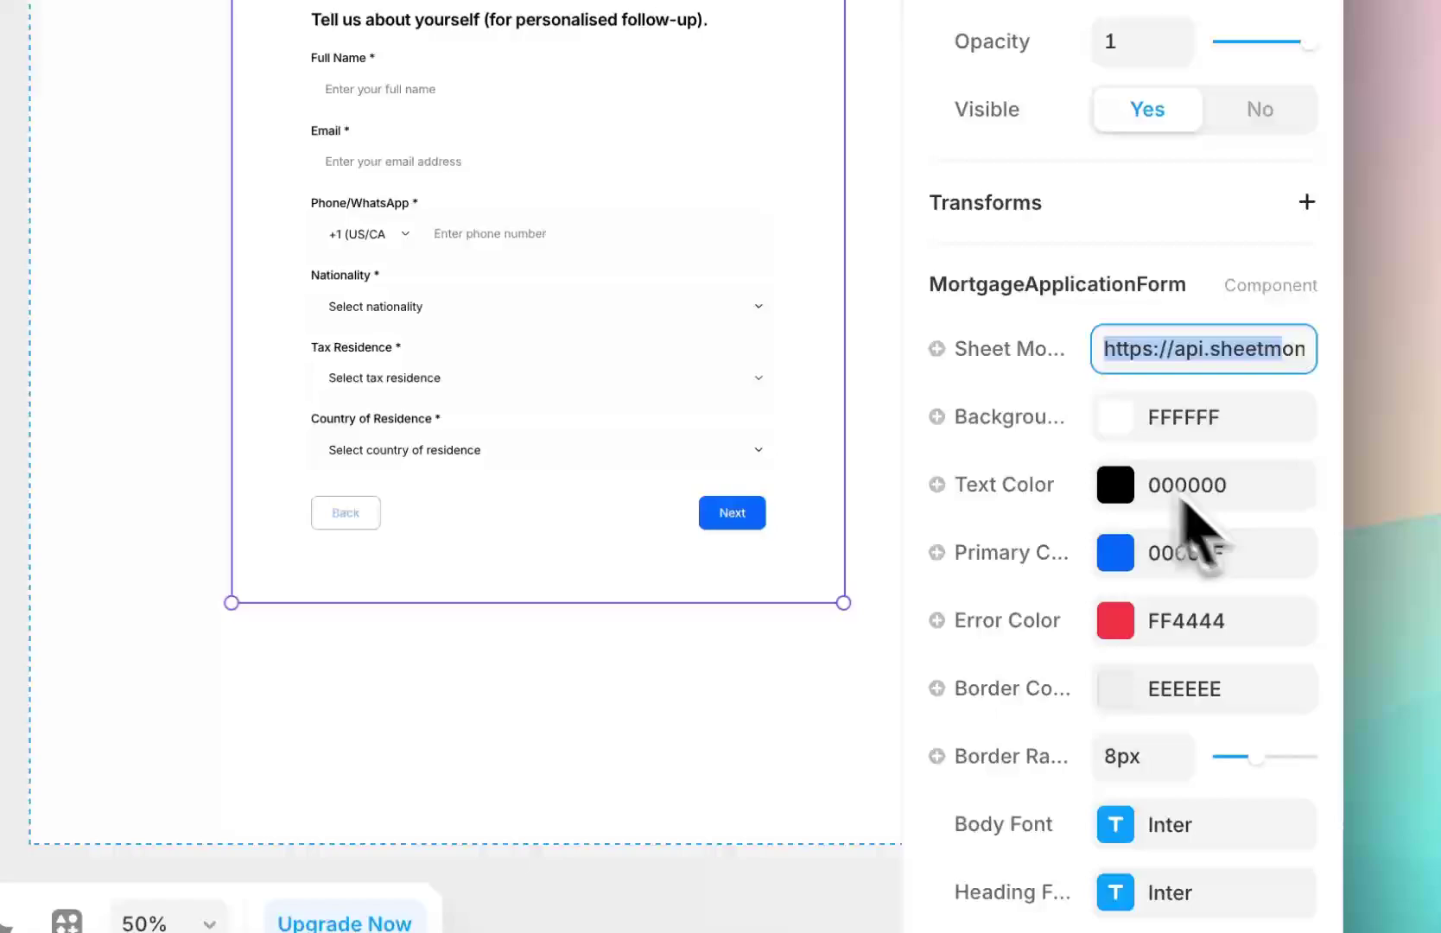
pyautogui.click(1154, 356)
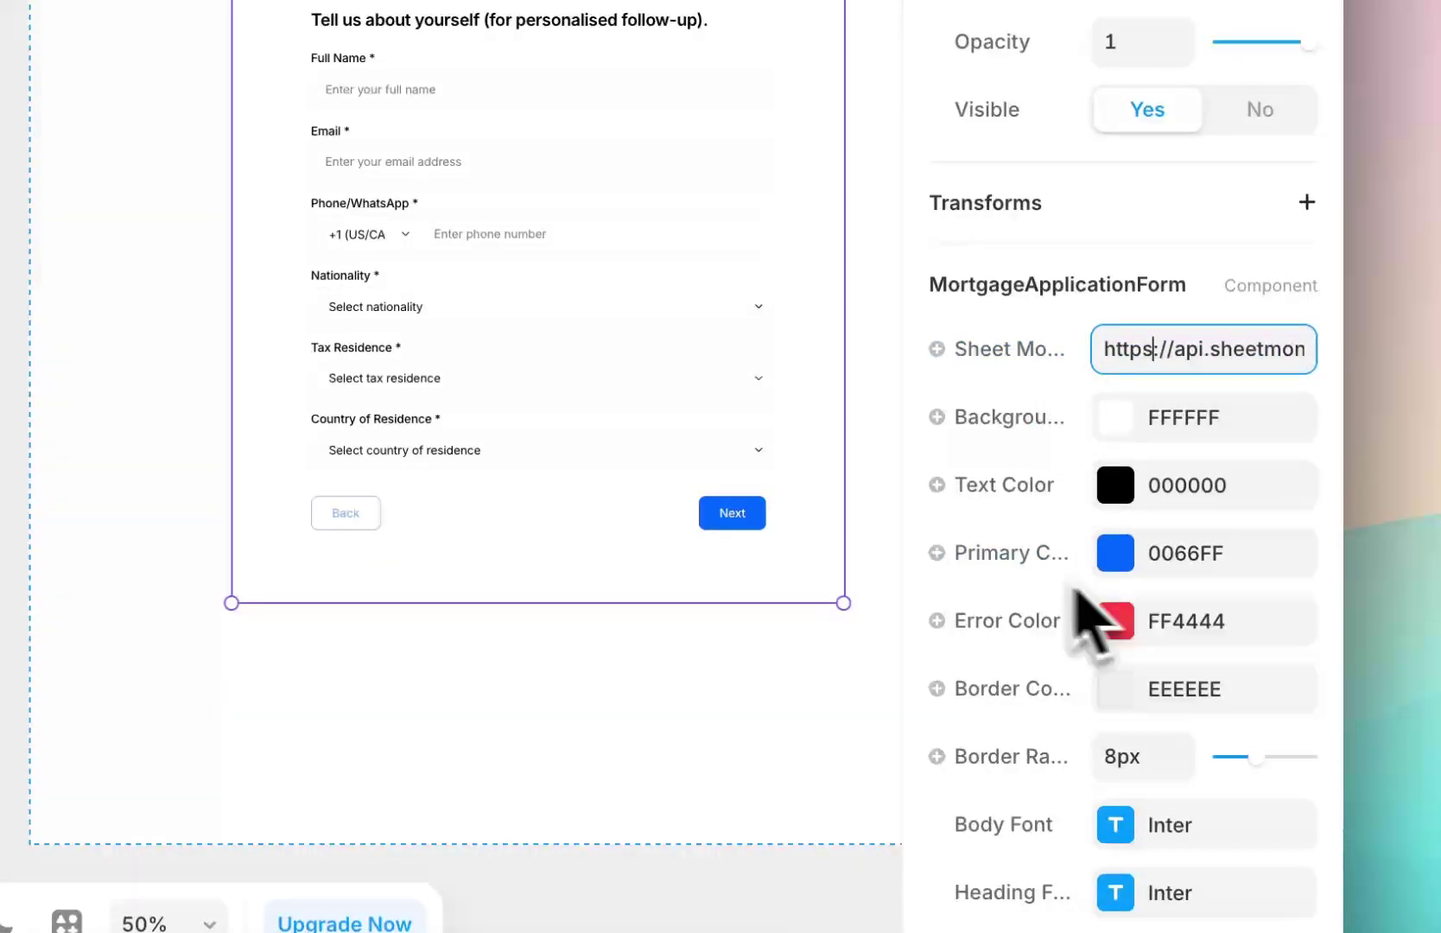
pyautogui.scroll(-3, 1106, 605)
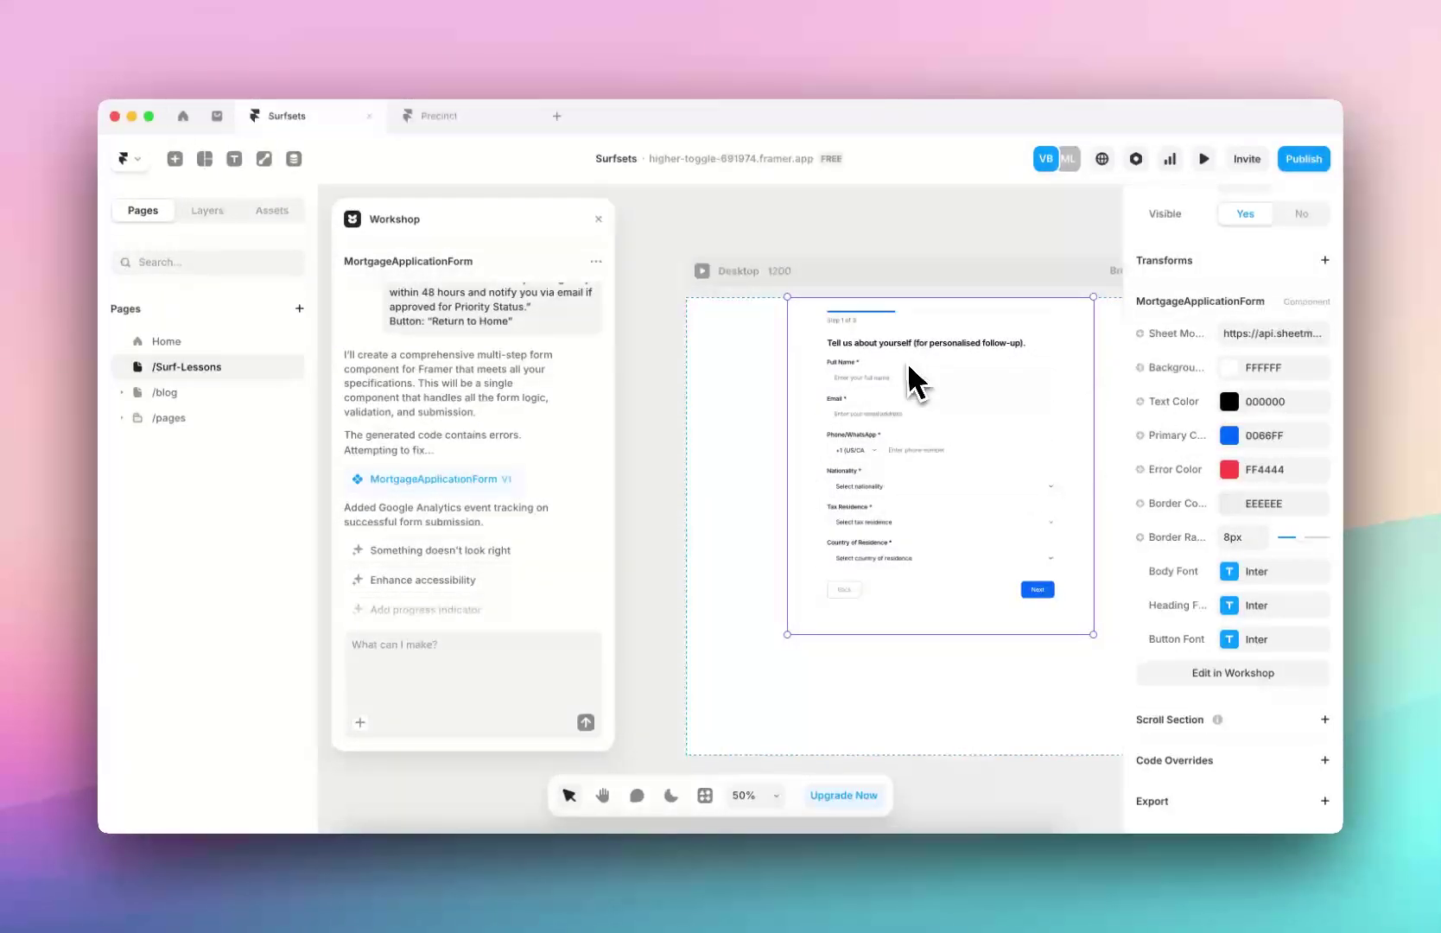
pyautogui.click(701, 272)
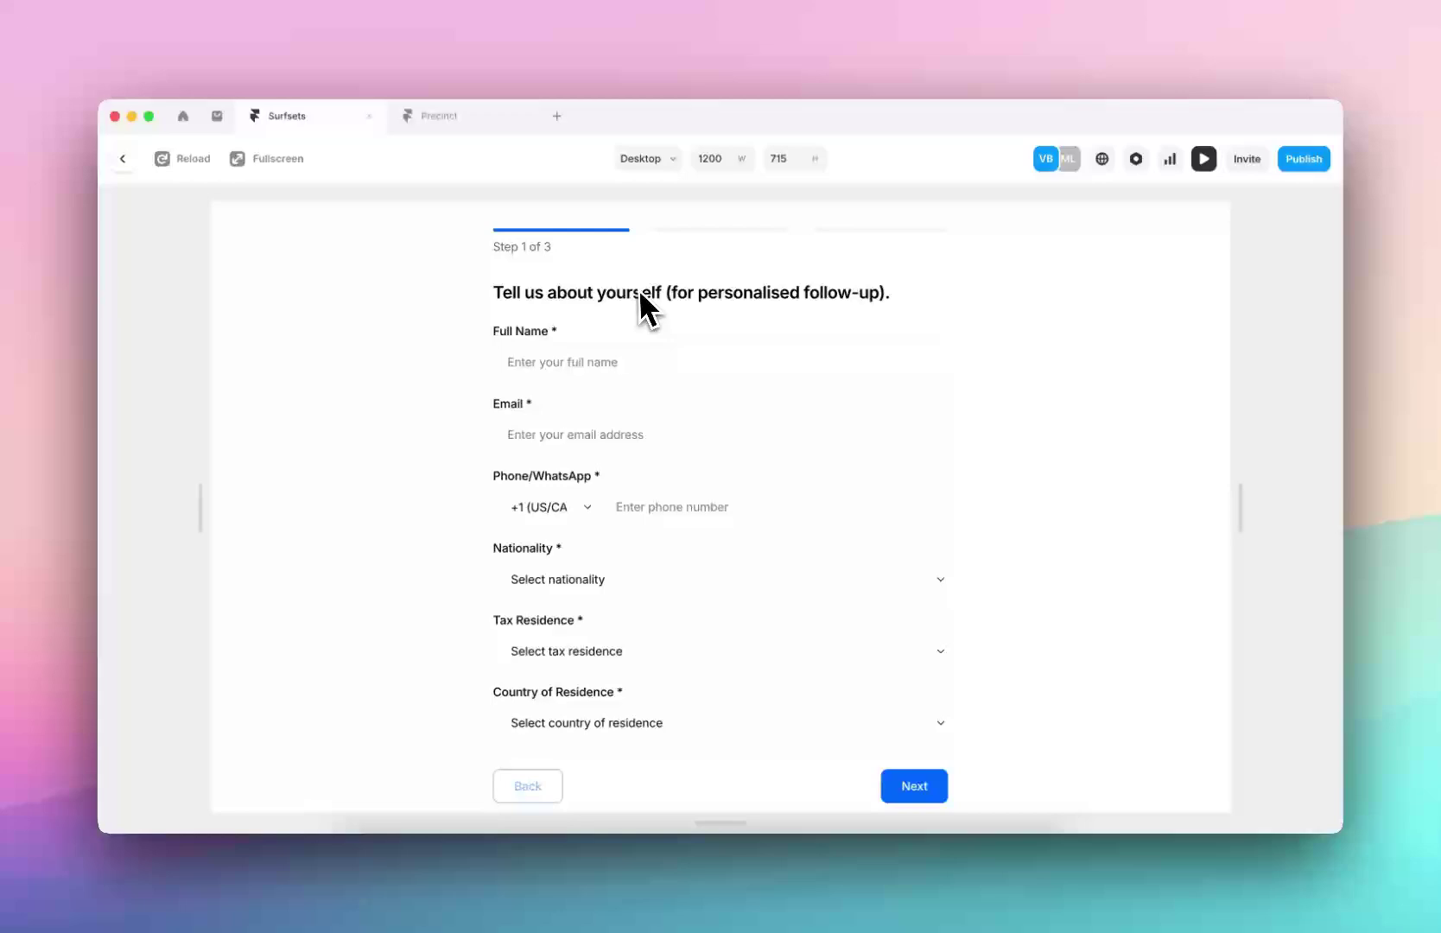
pyautogui.scroll(-3, 650, 563)
pyautogui.scroll(3, 641, 596)
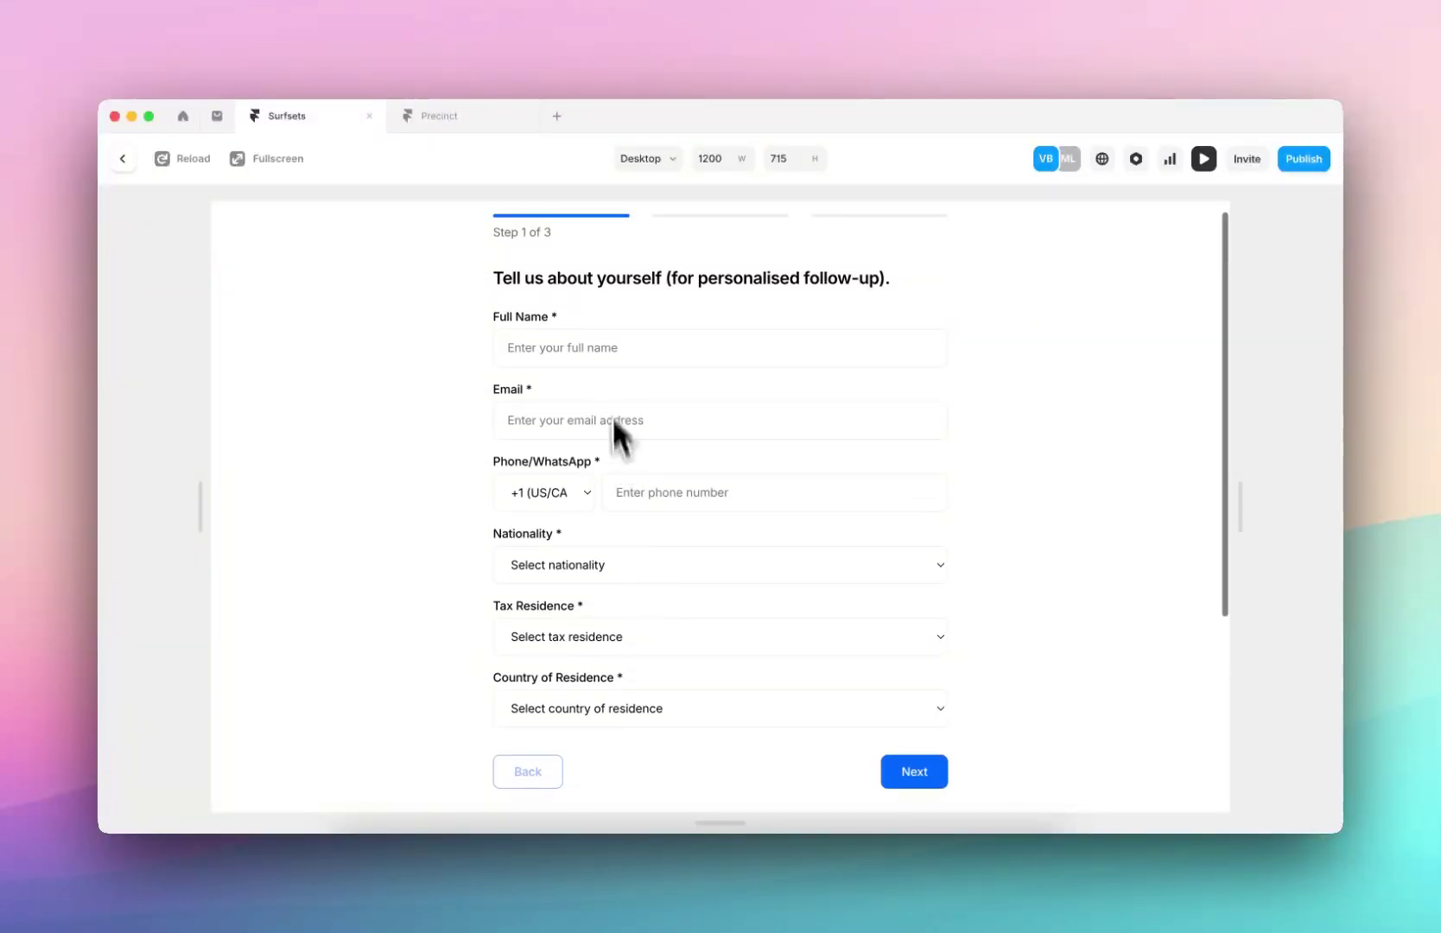
pyautogui.click(594, 352)
pyautogui.write('victoria')
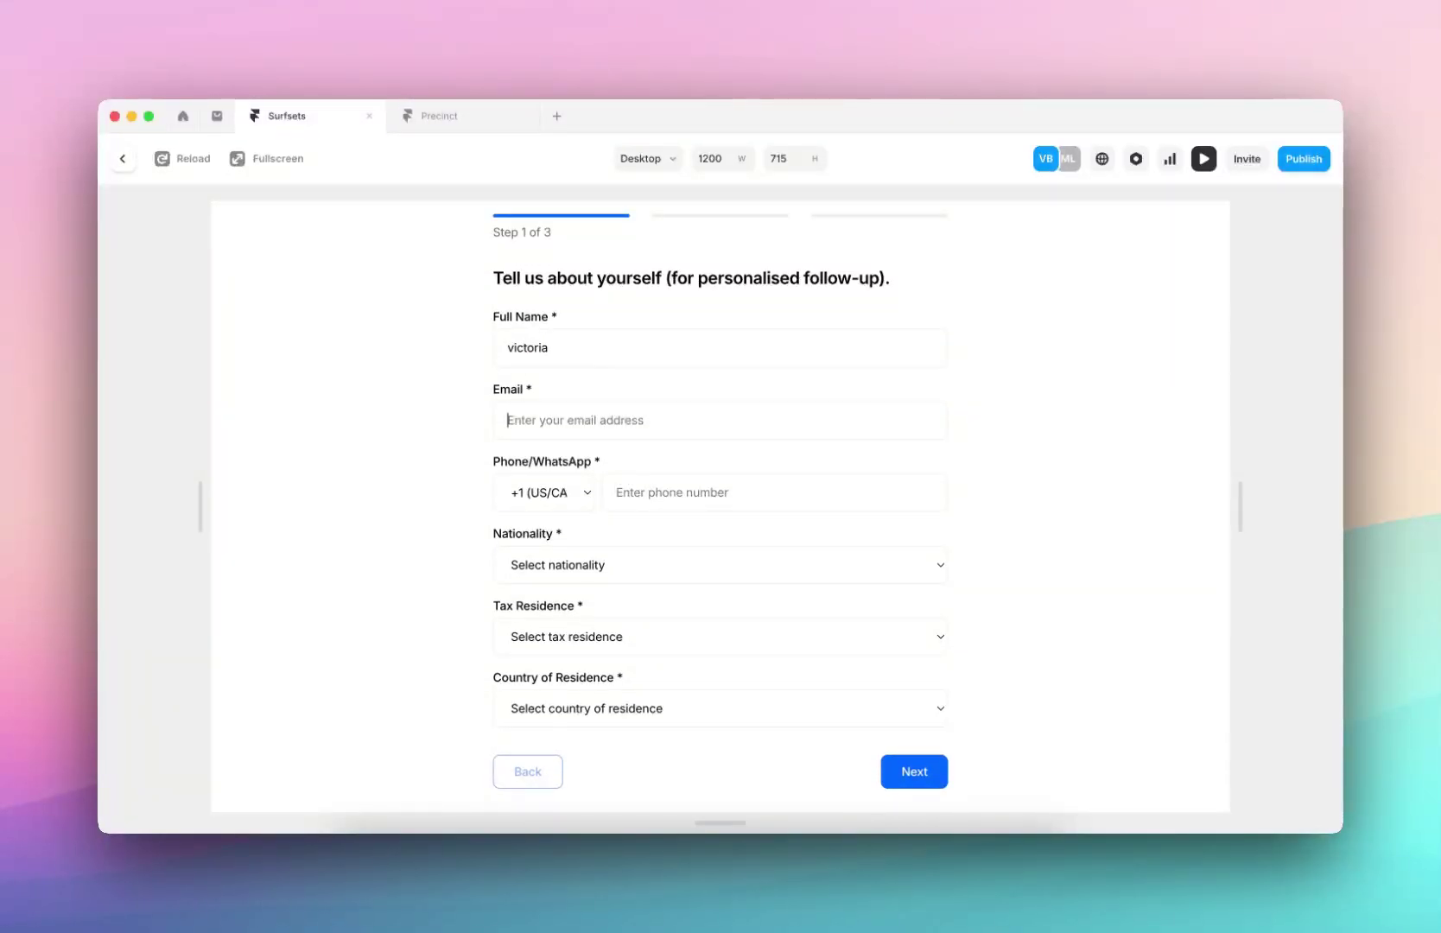
pyautogui.click(920, 772)
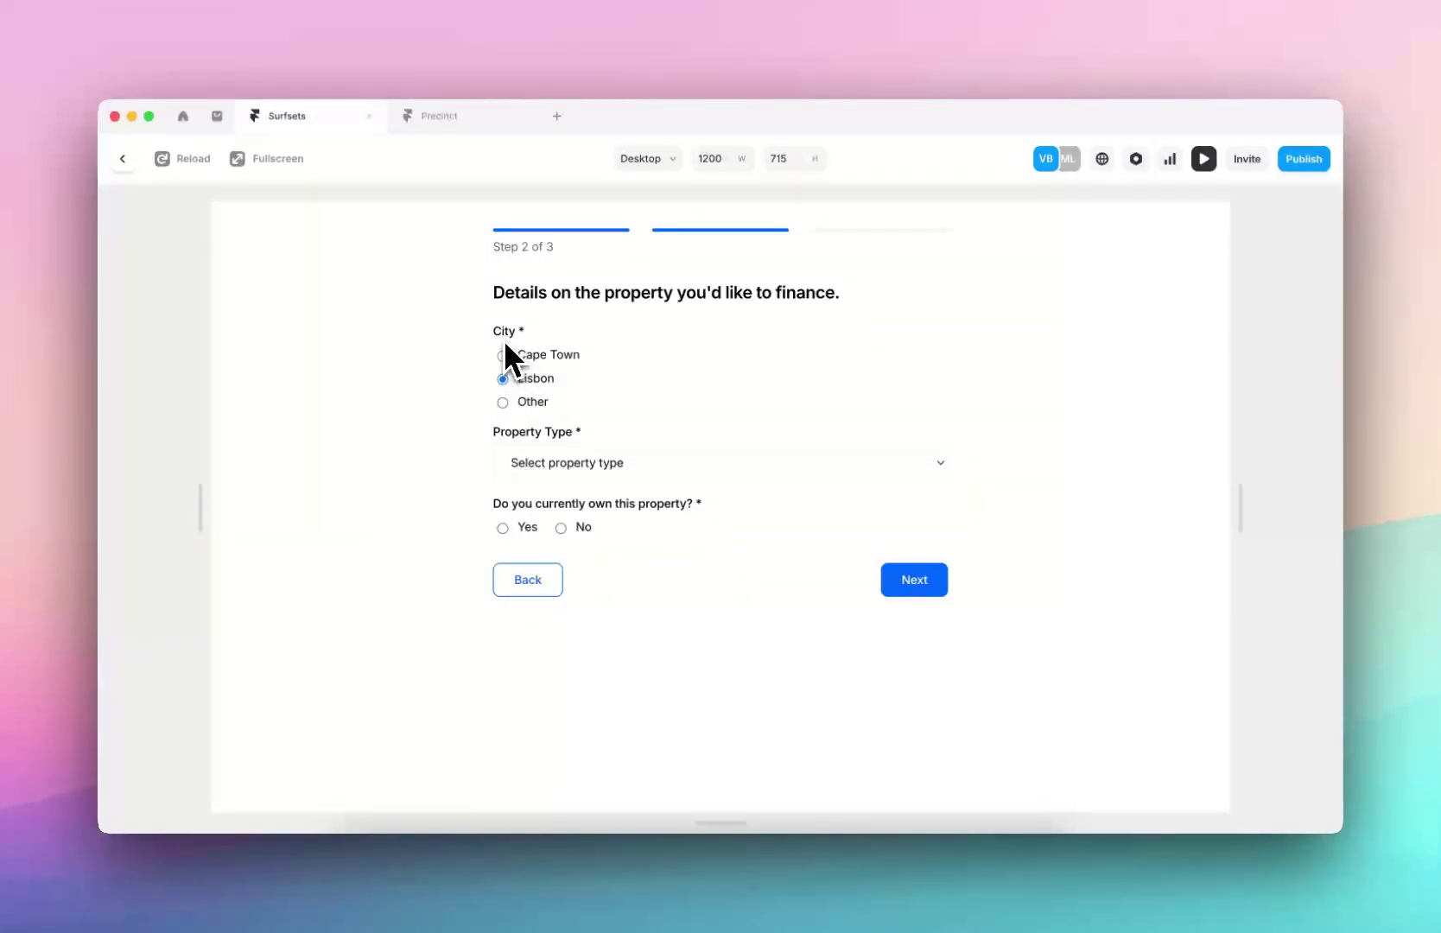
pyautogui.click(526, 402)
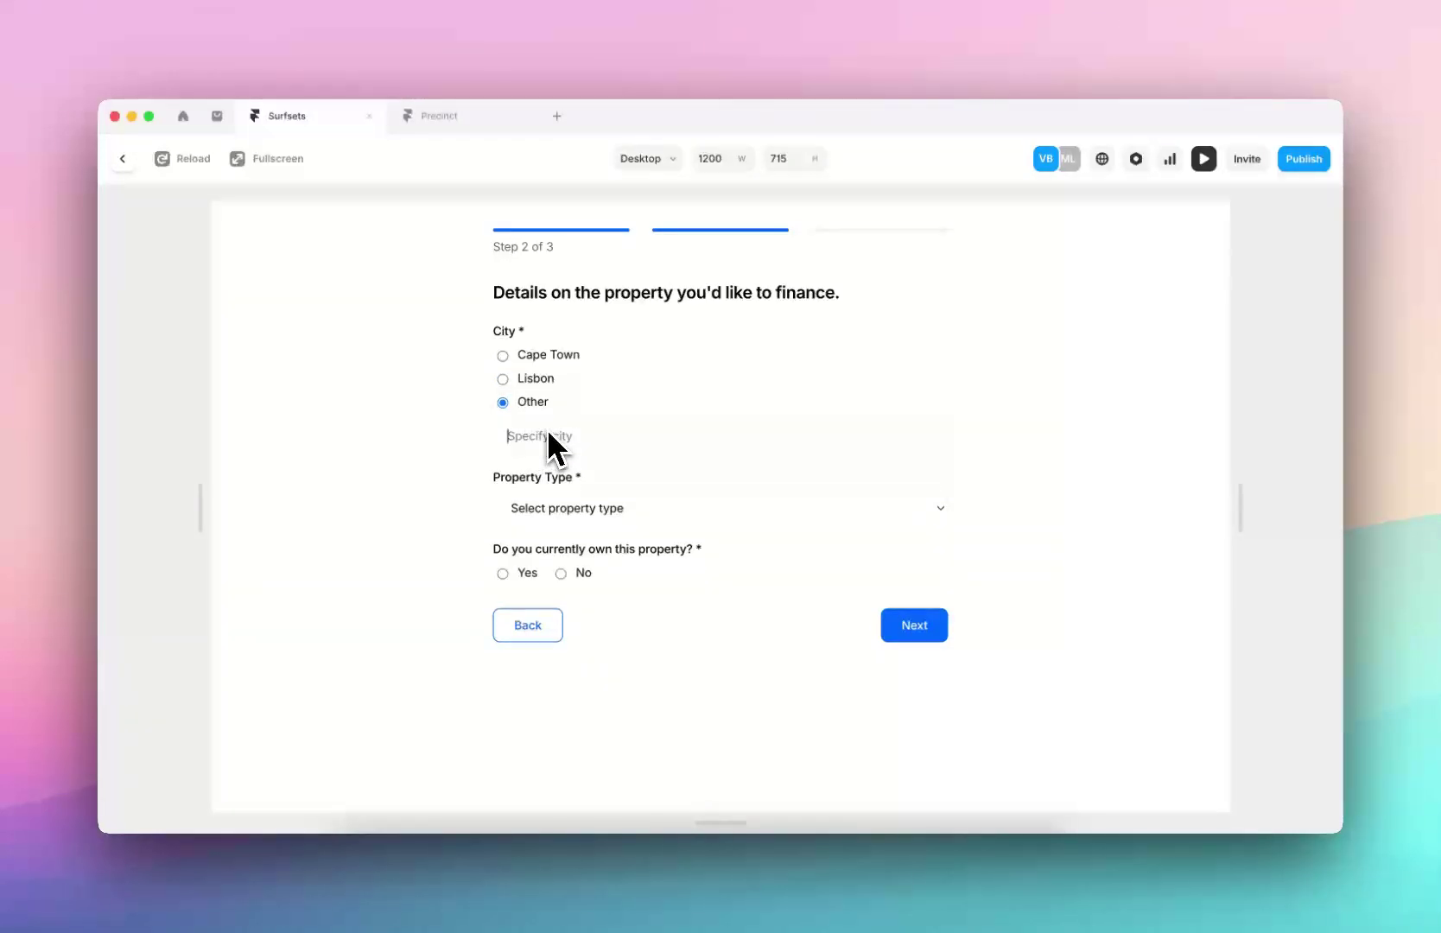
pyautogui.click(545, 435)
pyautogui.write('London')
pyautogui.click(518, 506)
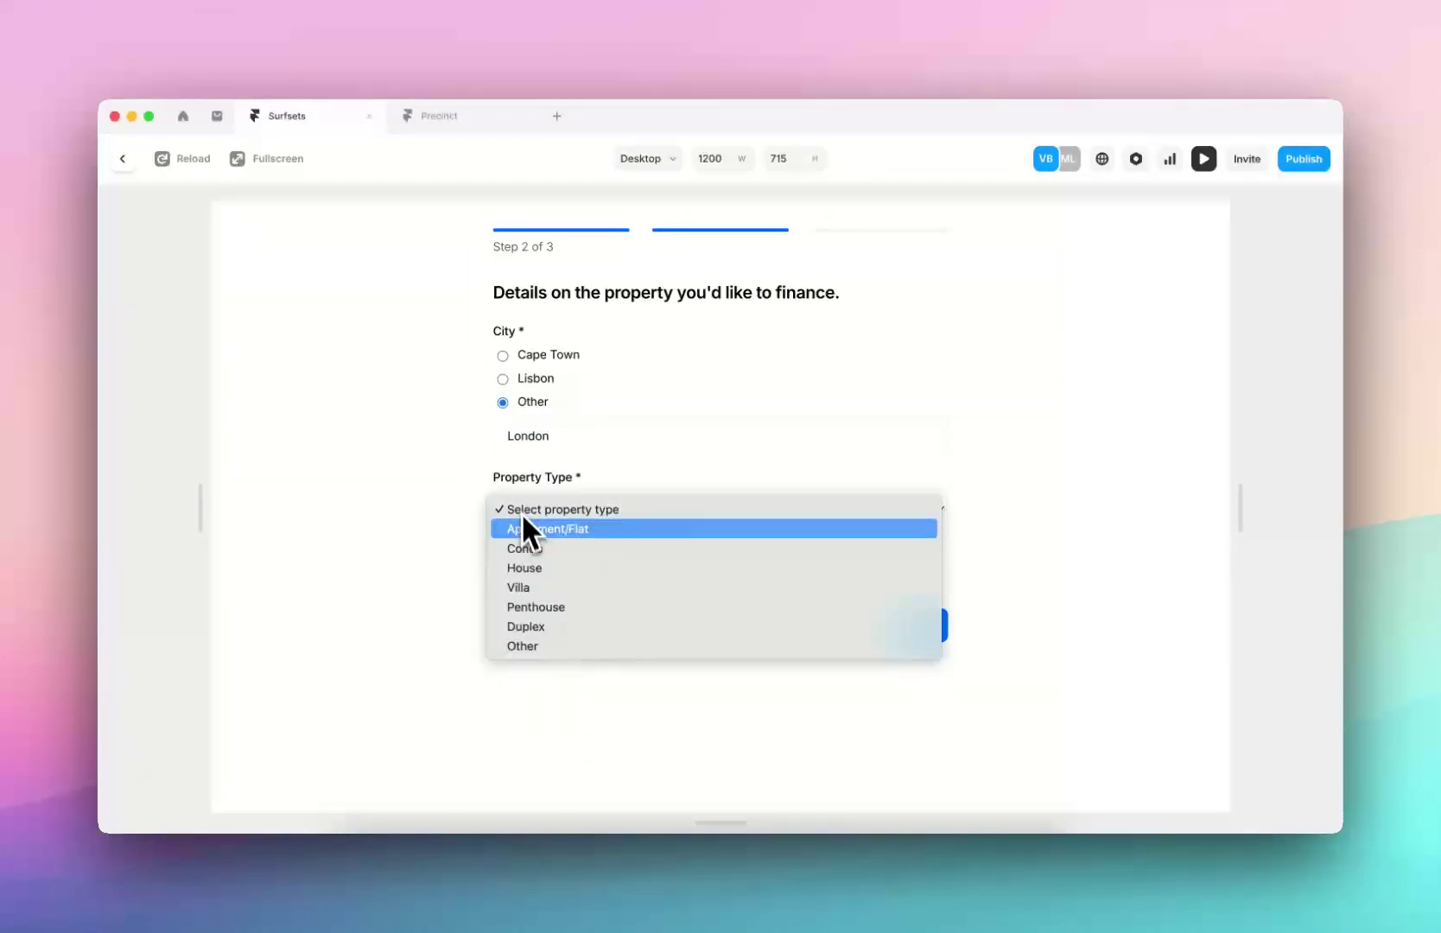
pyautogui.click(541, 573)
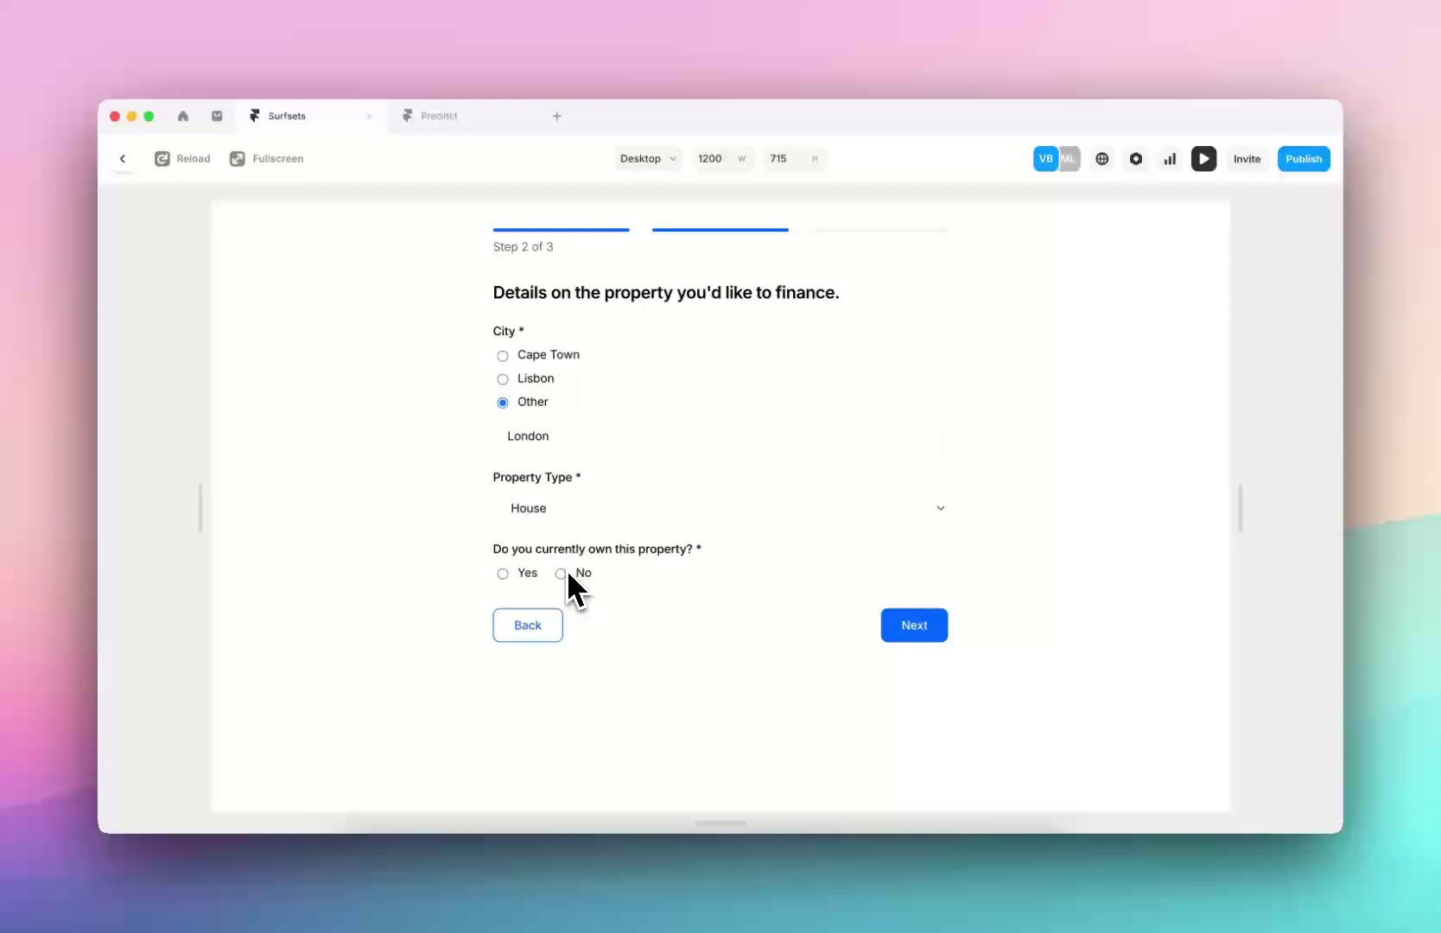
pyautogui.click(562, 574)
pyautogui.scroll(-3, 571, 544)
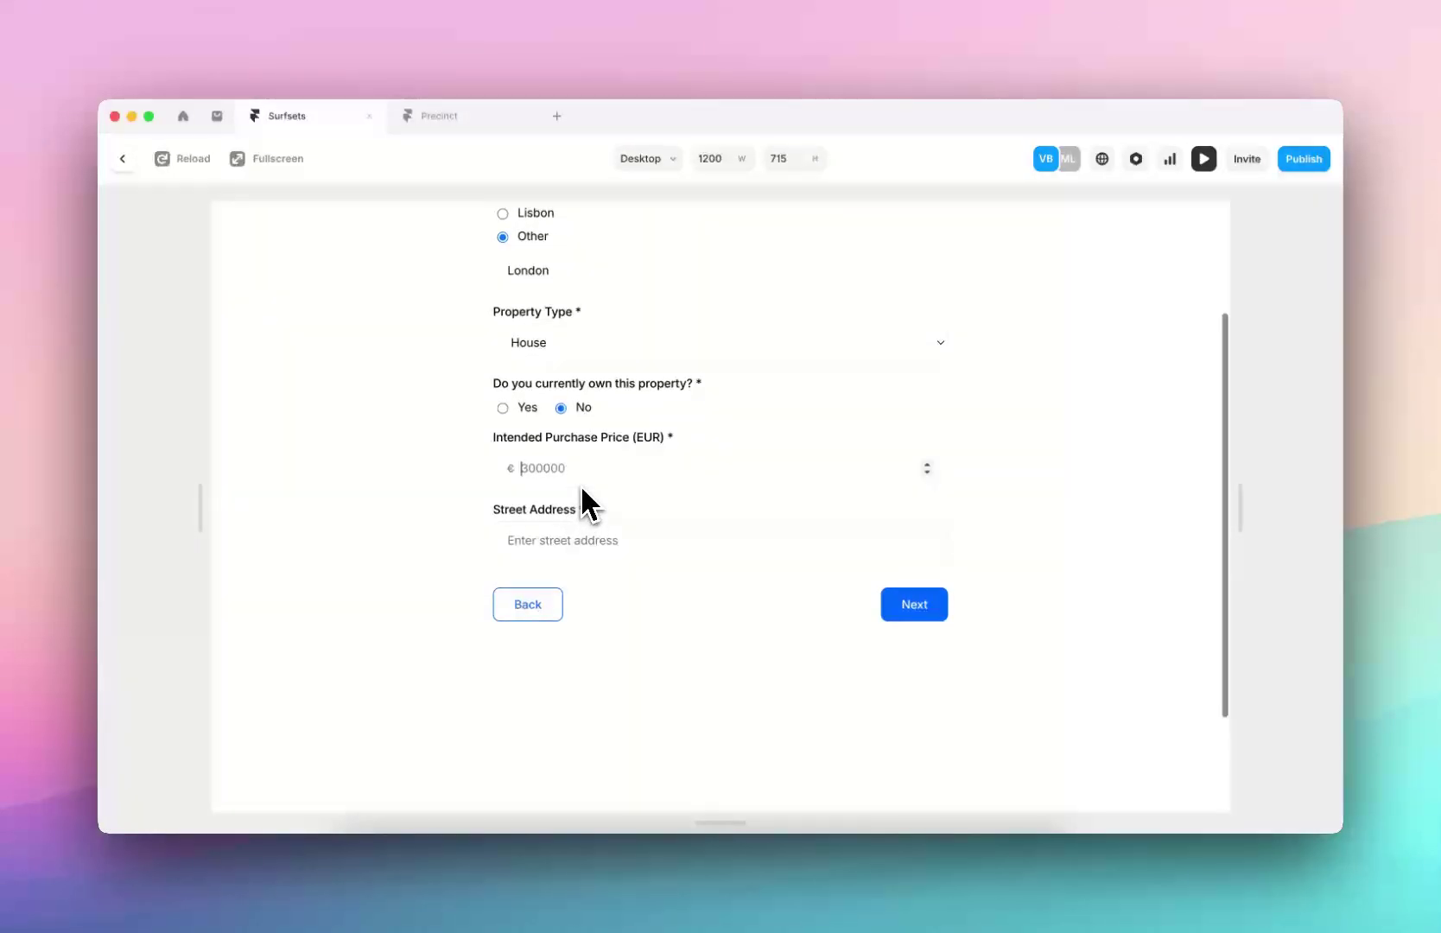
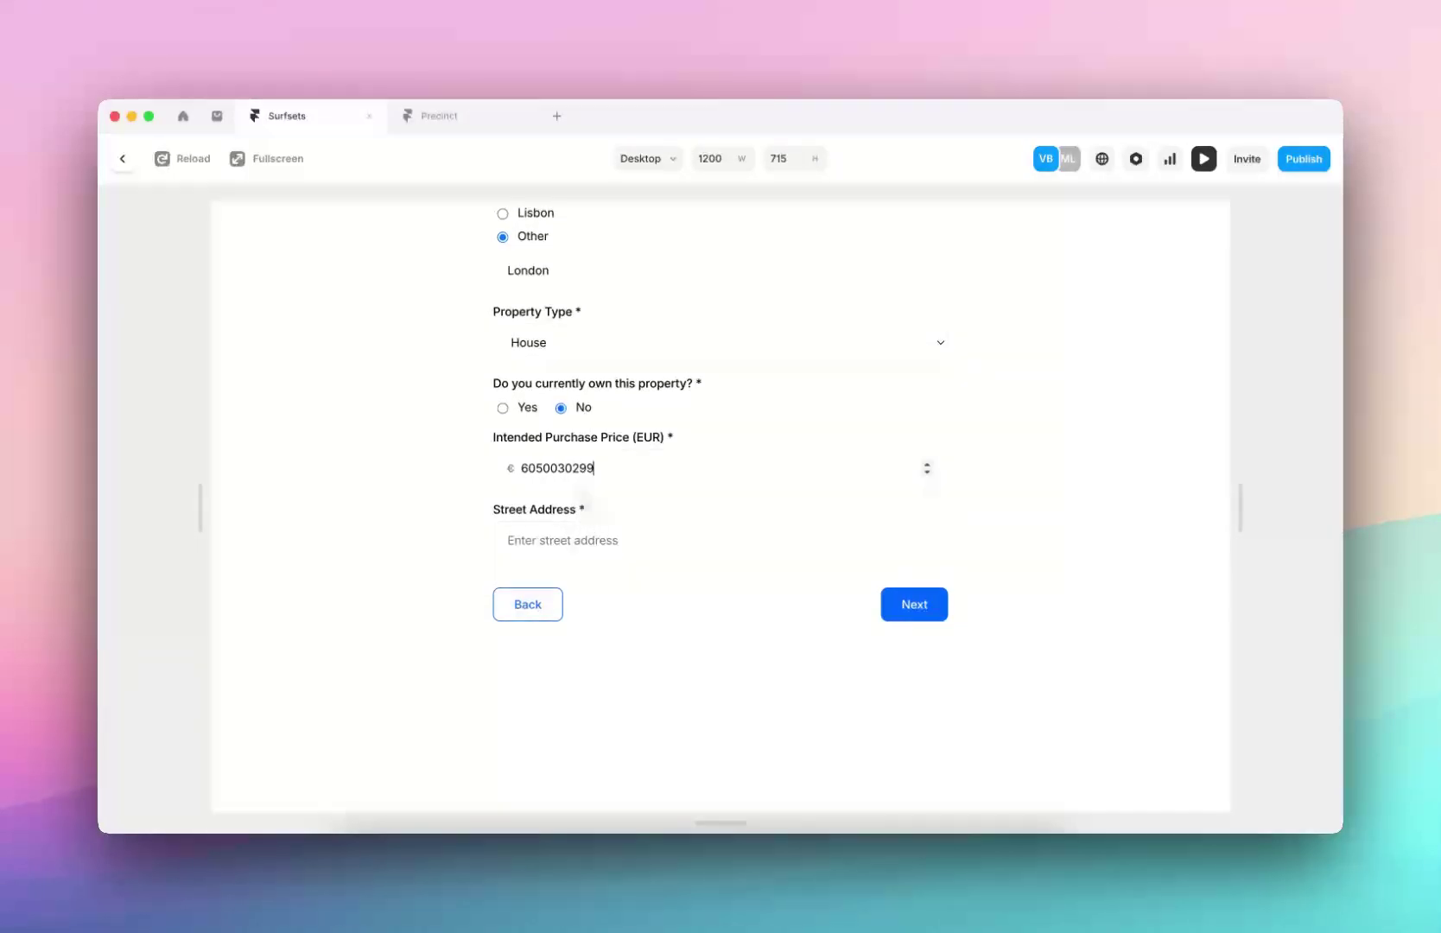
pyautogui.click(510, 408)
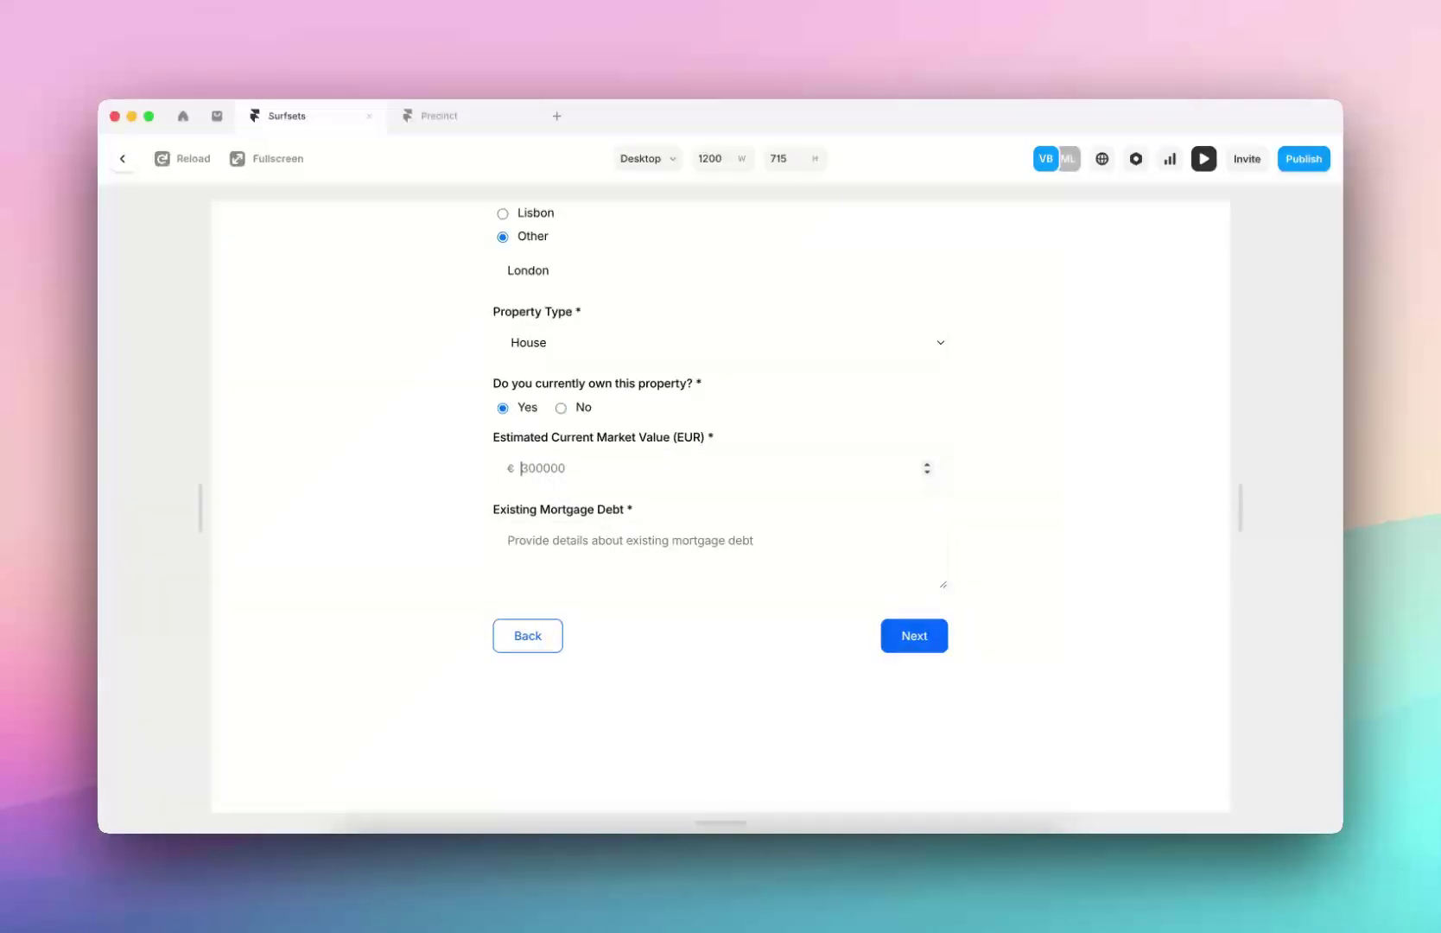
pyautogui.write('60403020')
pyautogui.click(568, 538)
pyautogui.write('all of it')
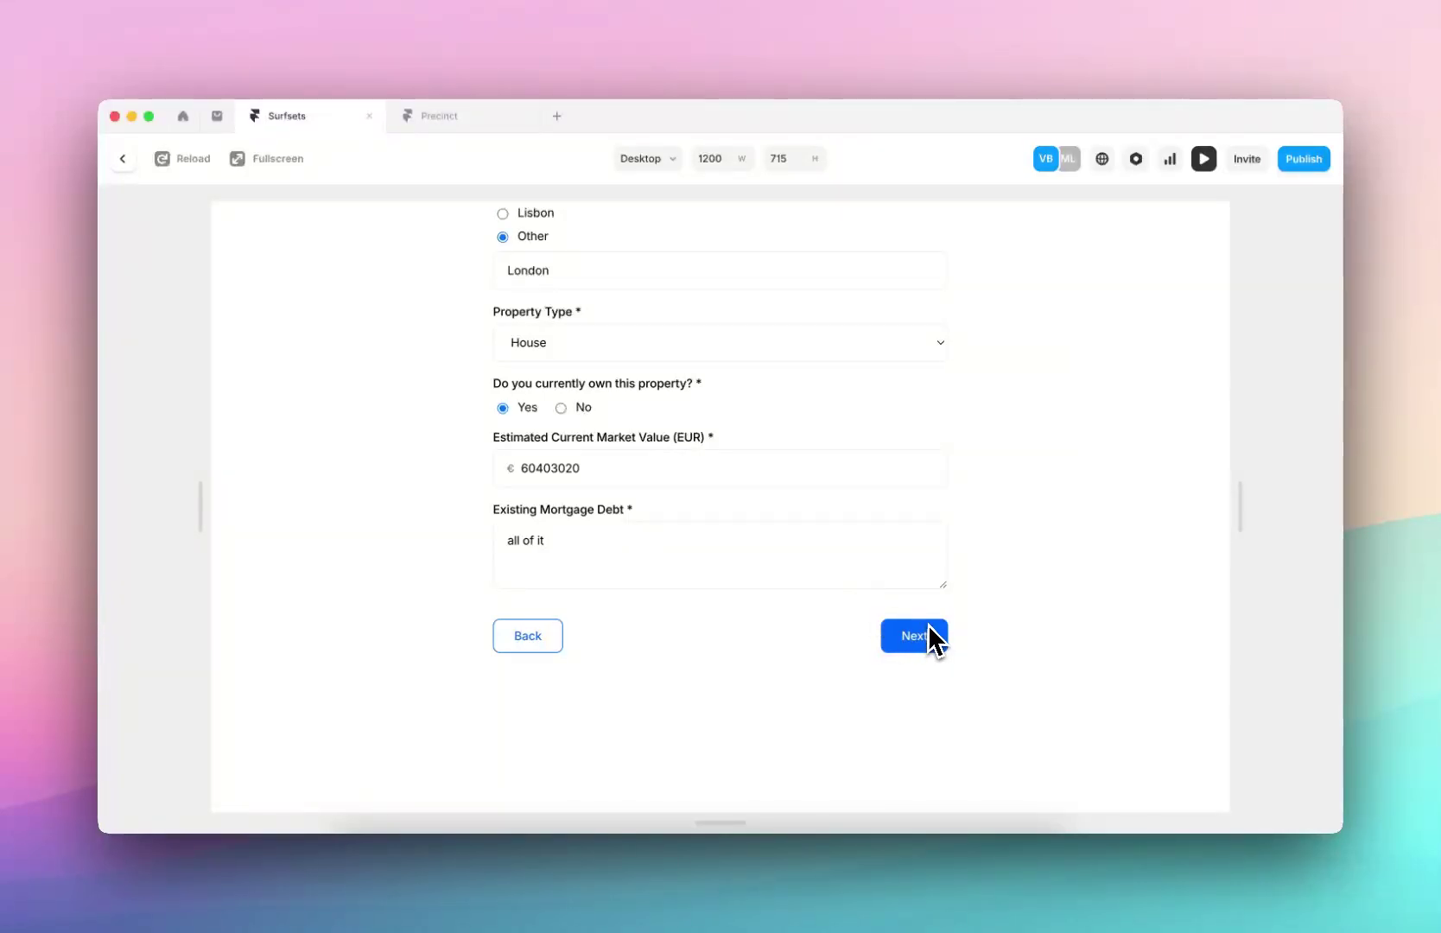
pyautogui.click(929, 631)
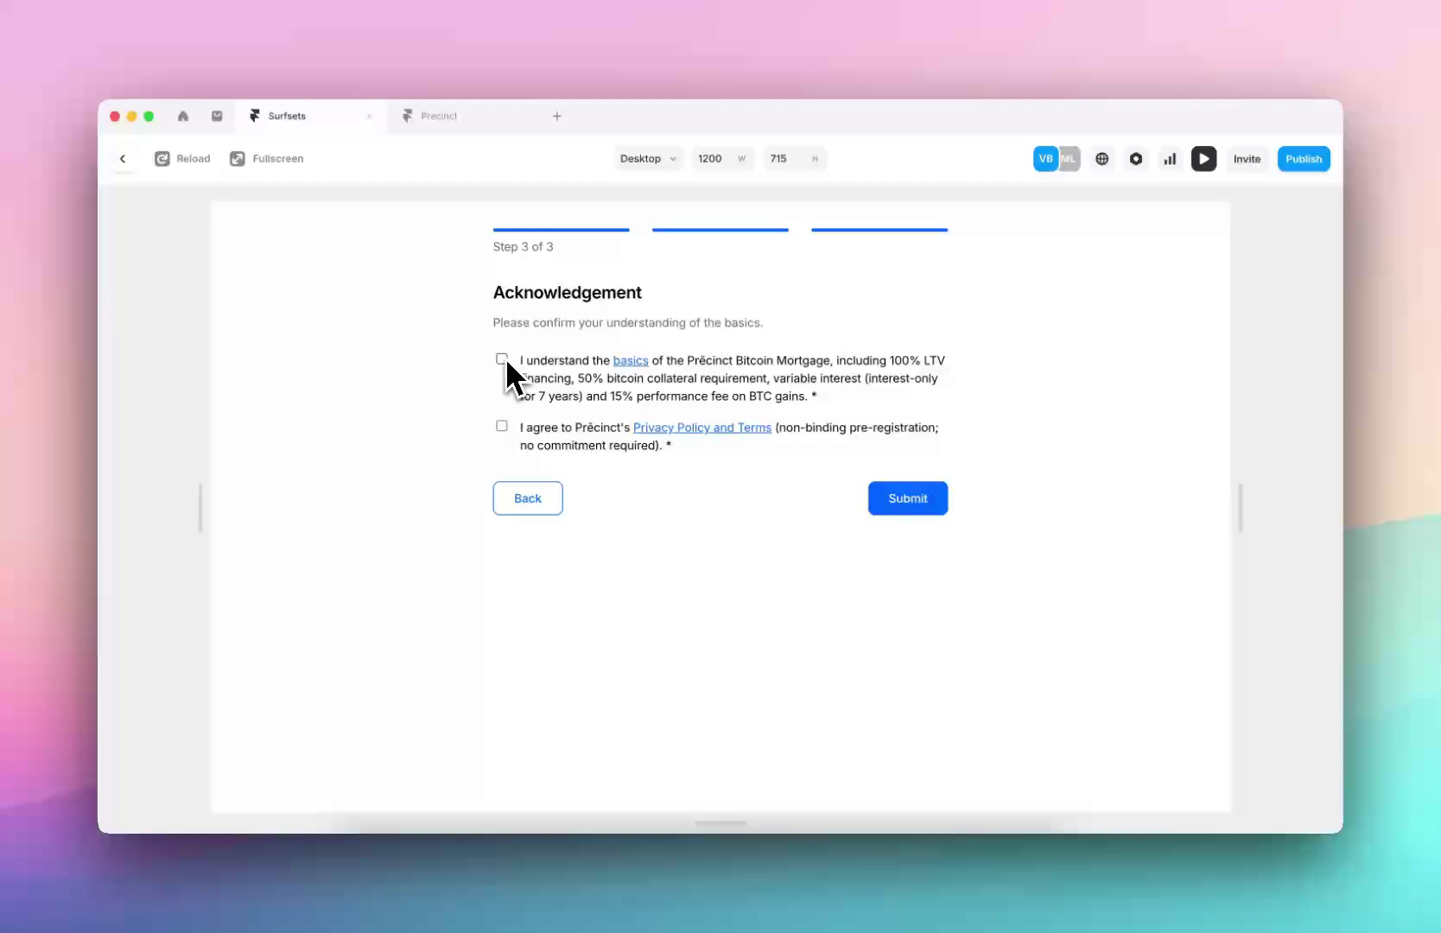
pyautogui.click(503, 429)
pyautogui.click(503, 427)
pyautogui.click(905, 499)
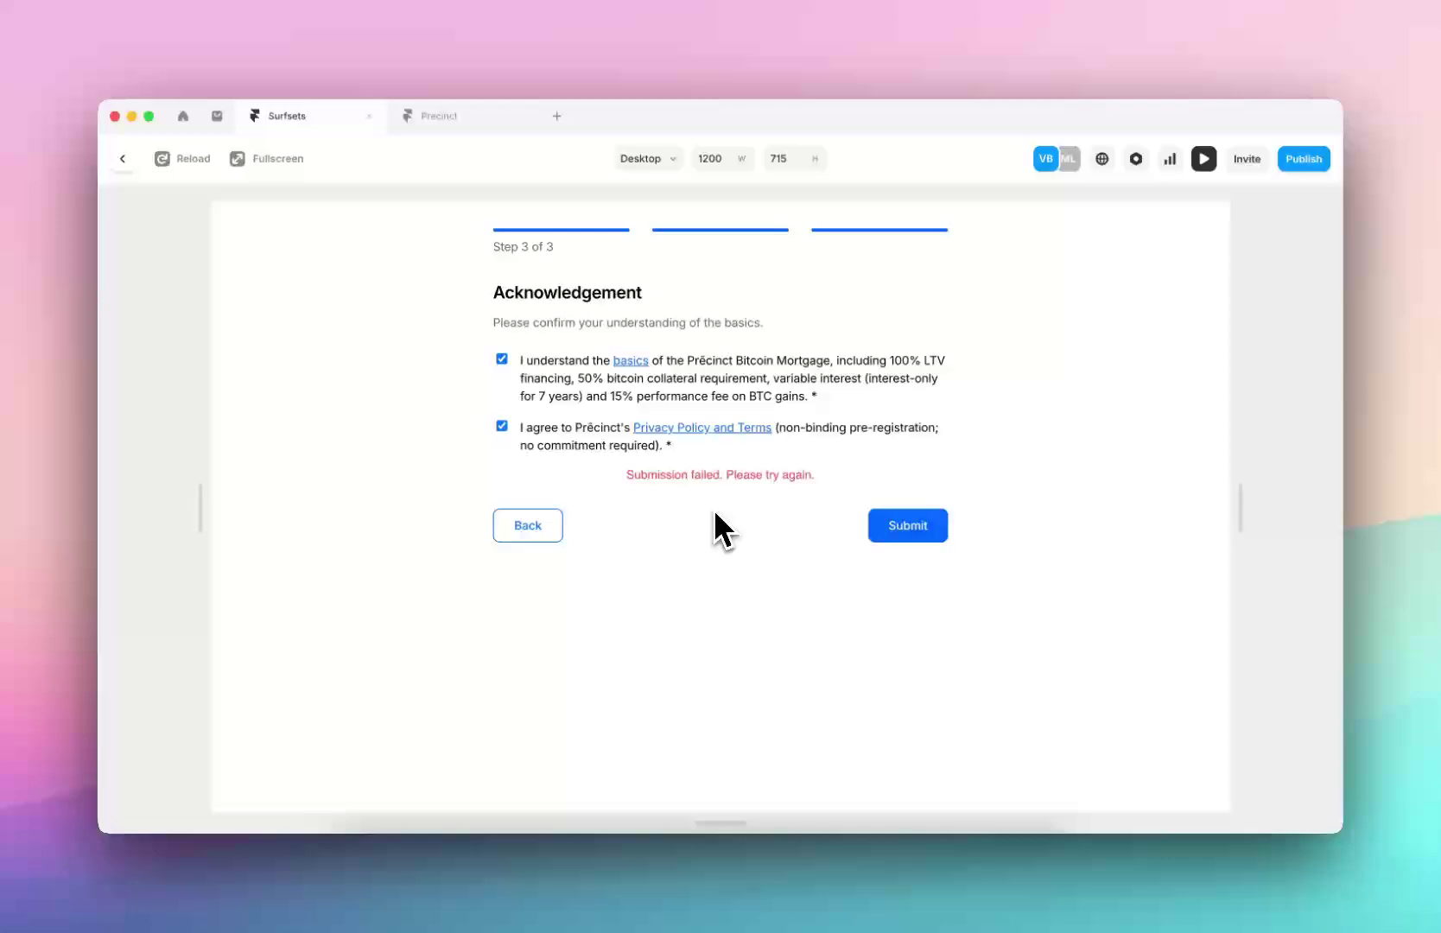
pyautogui.click(126, 160)
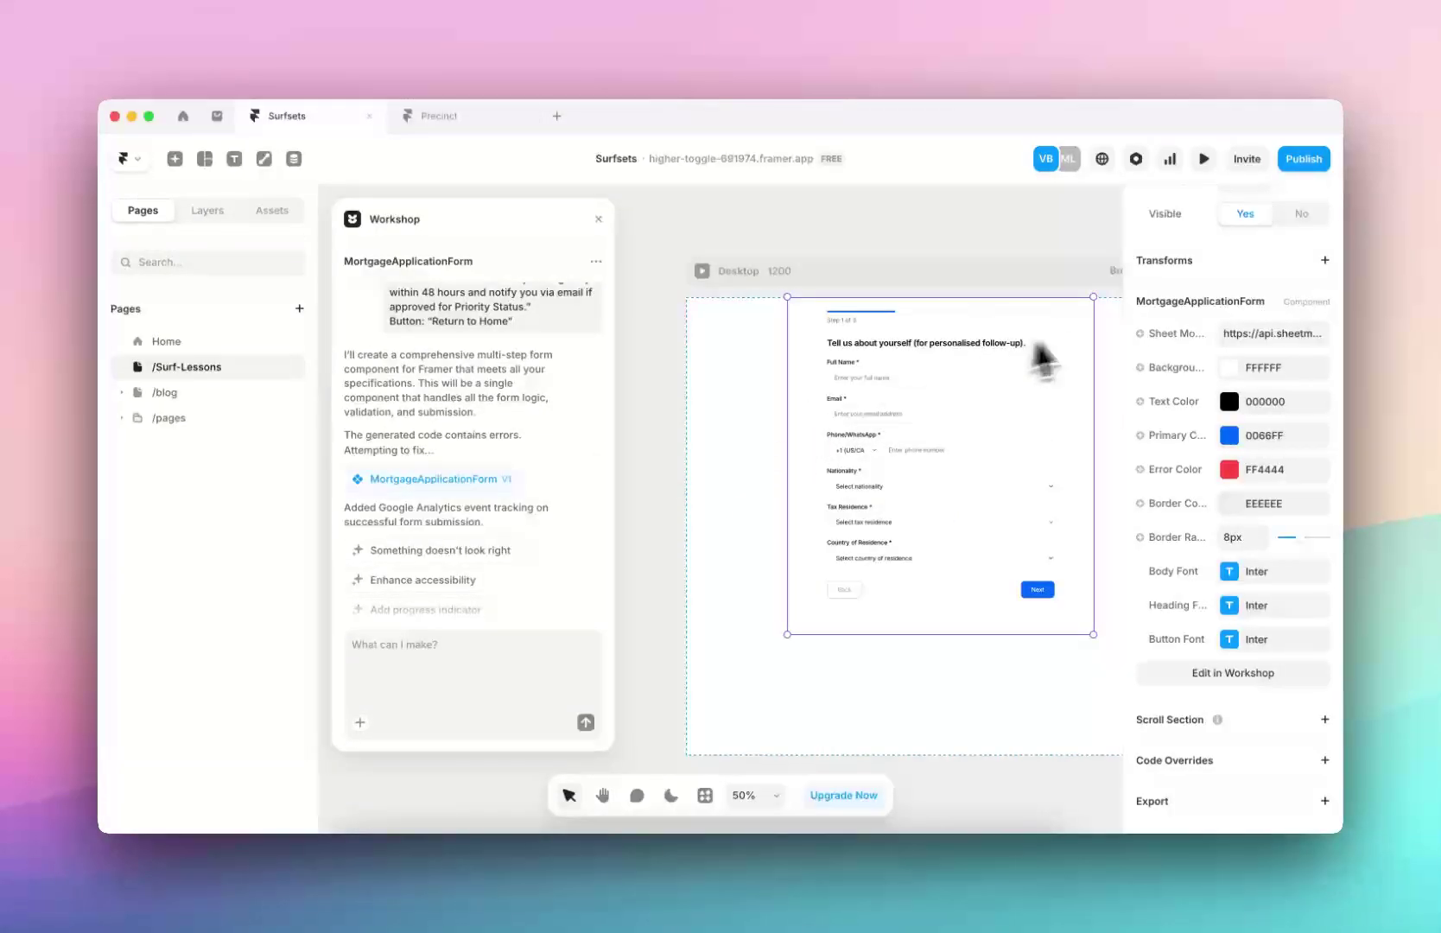
# Delete the existing Blank Sheet form in Sheet Monkey to free the form limit
pyautogui.click(500, 863)
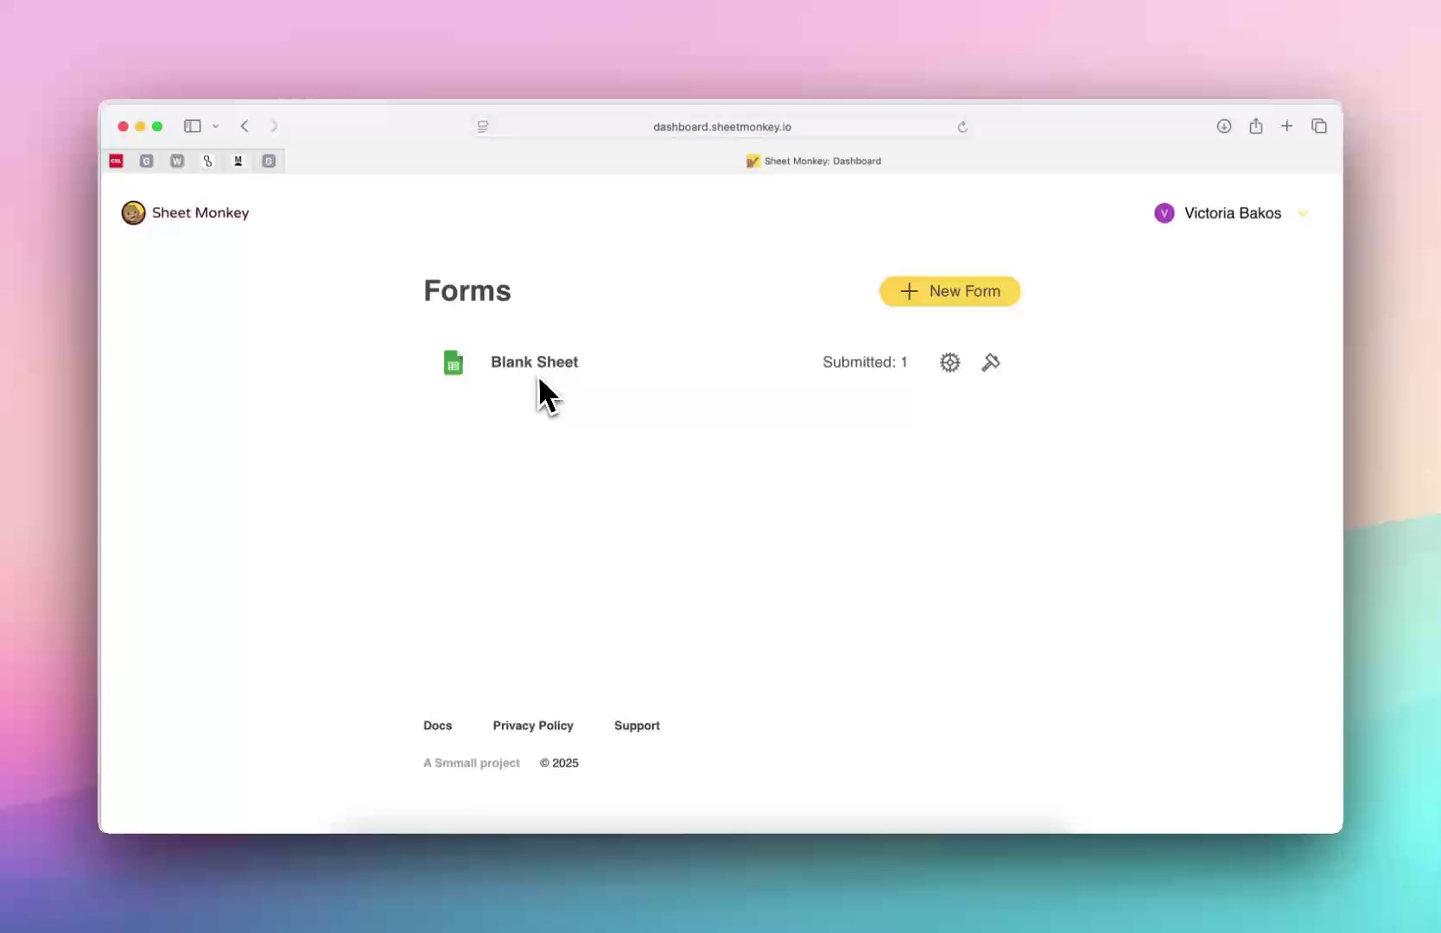
pyautogui.click(926, 293)
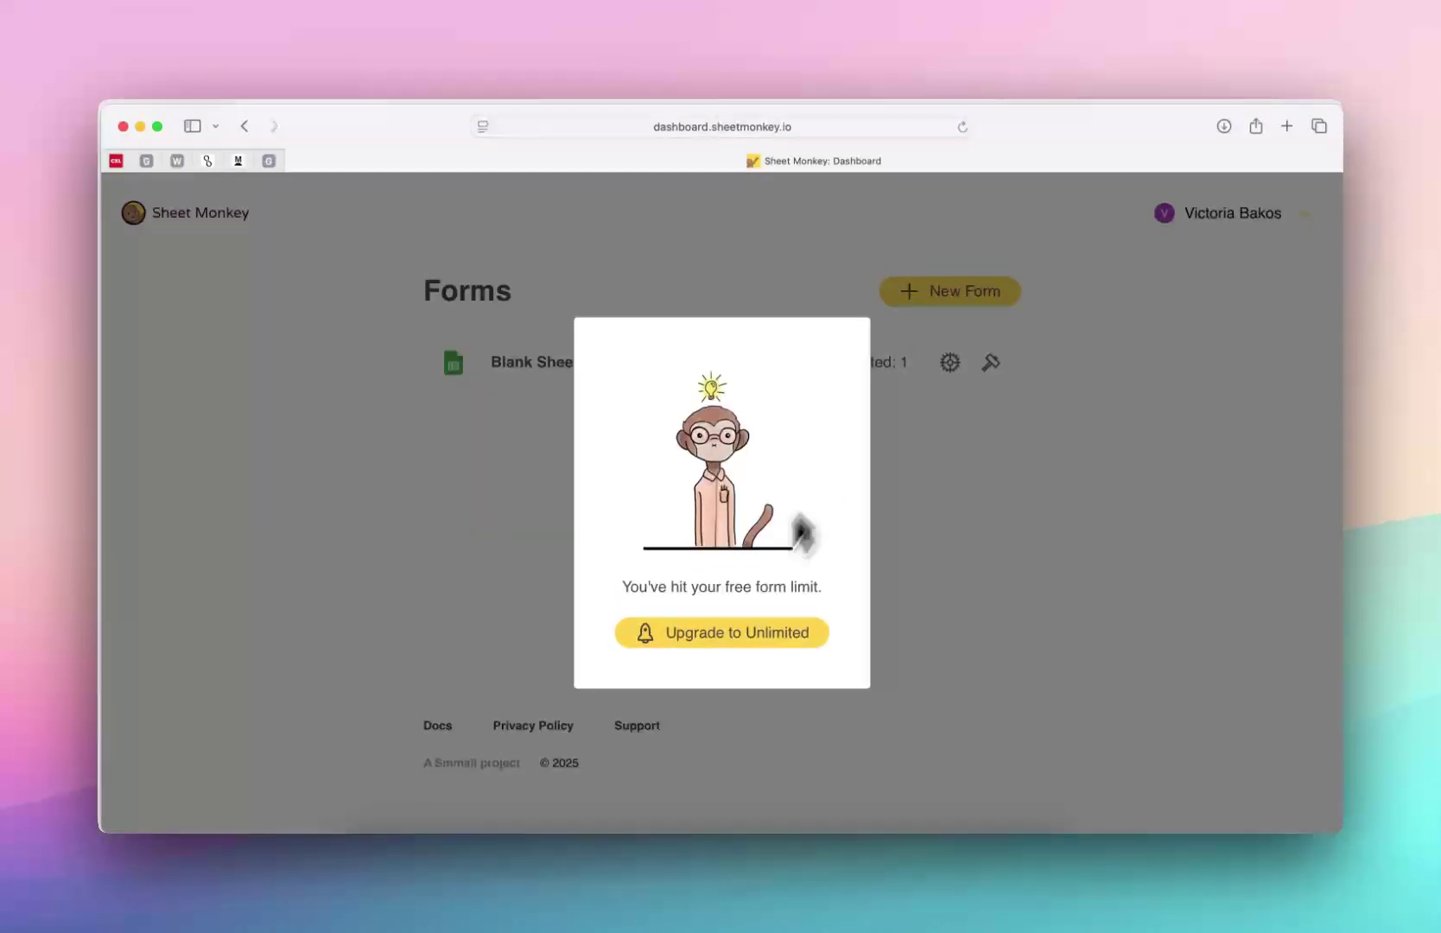
pyautogui.click(965, 505)
pyautogui.click(952, 368)
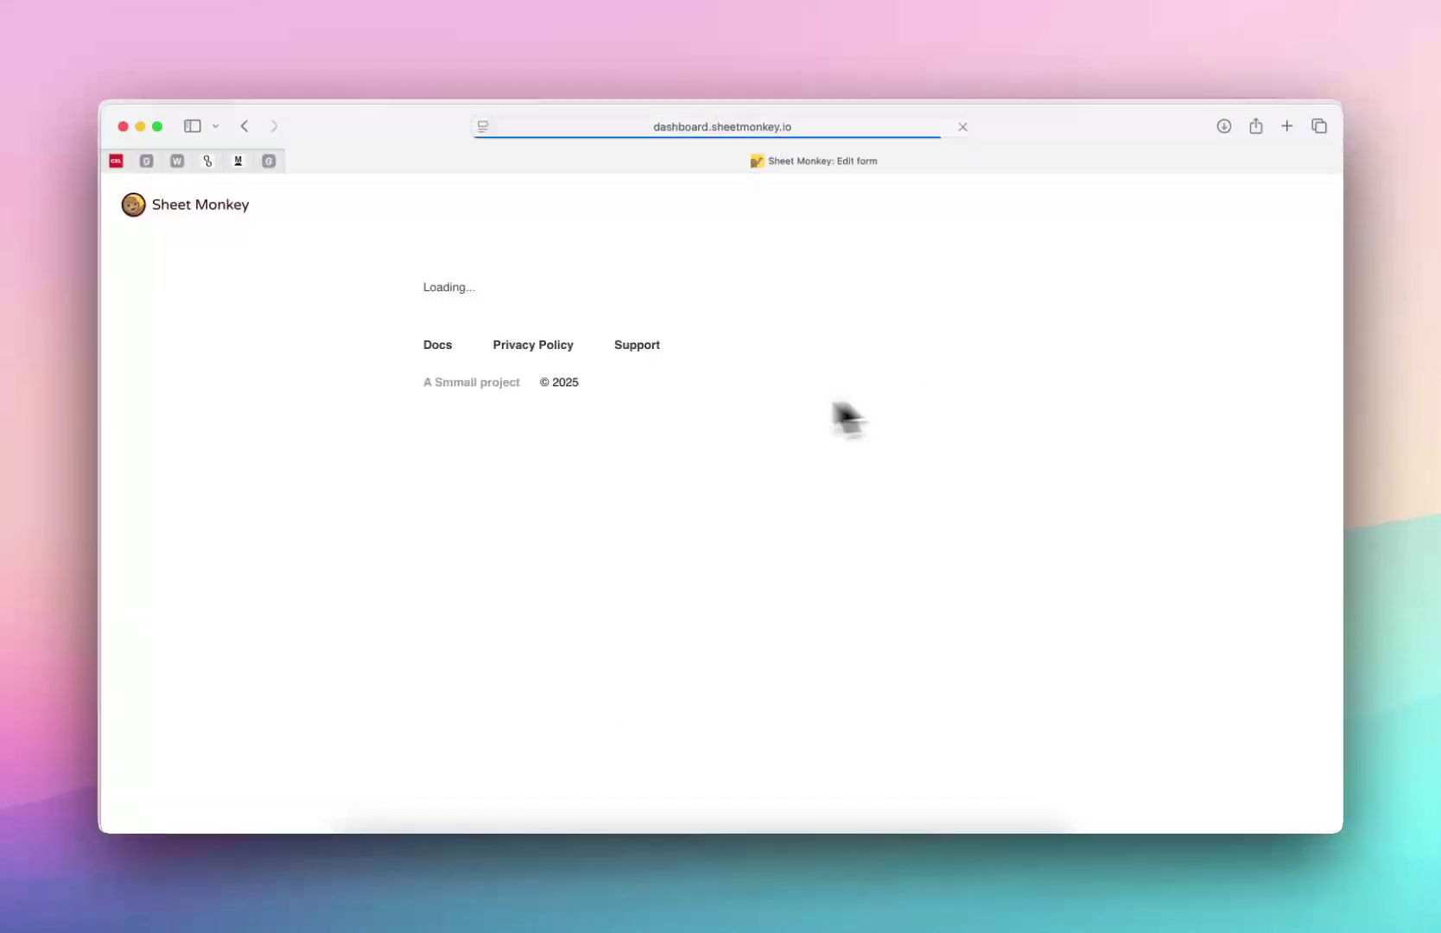
pyautogui.scroll(-15, 458, 453)
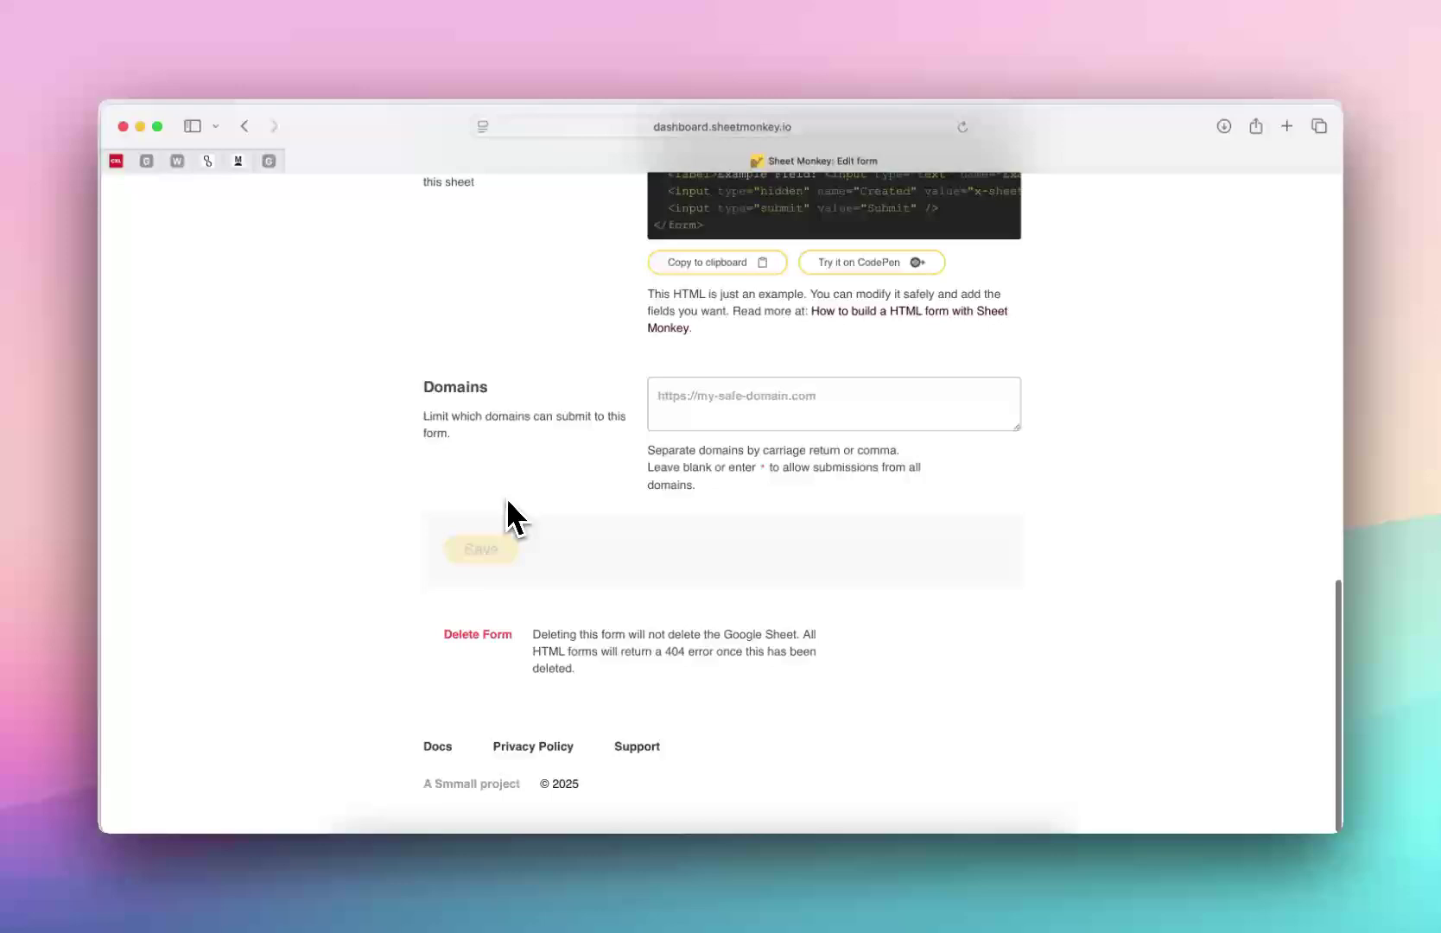
pyautogui.click(488, 639)
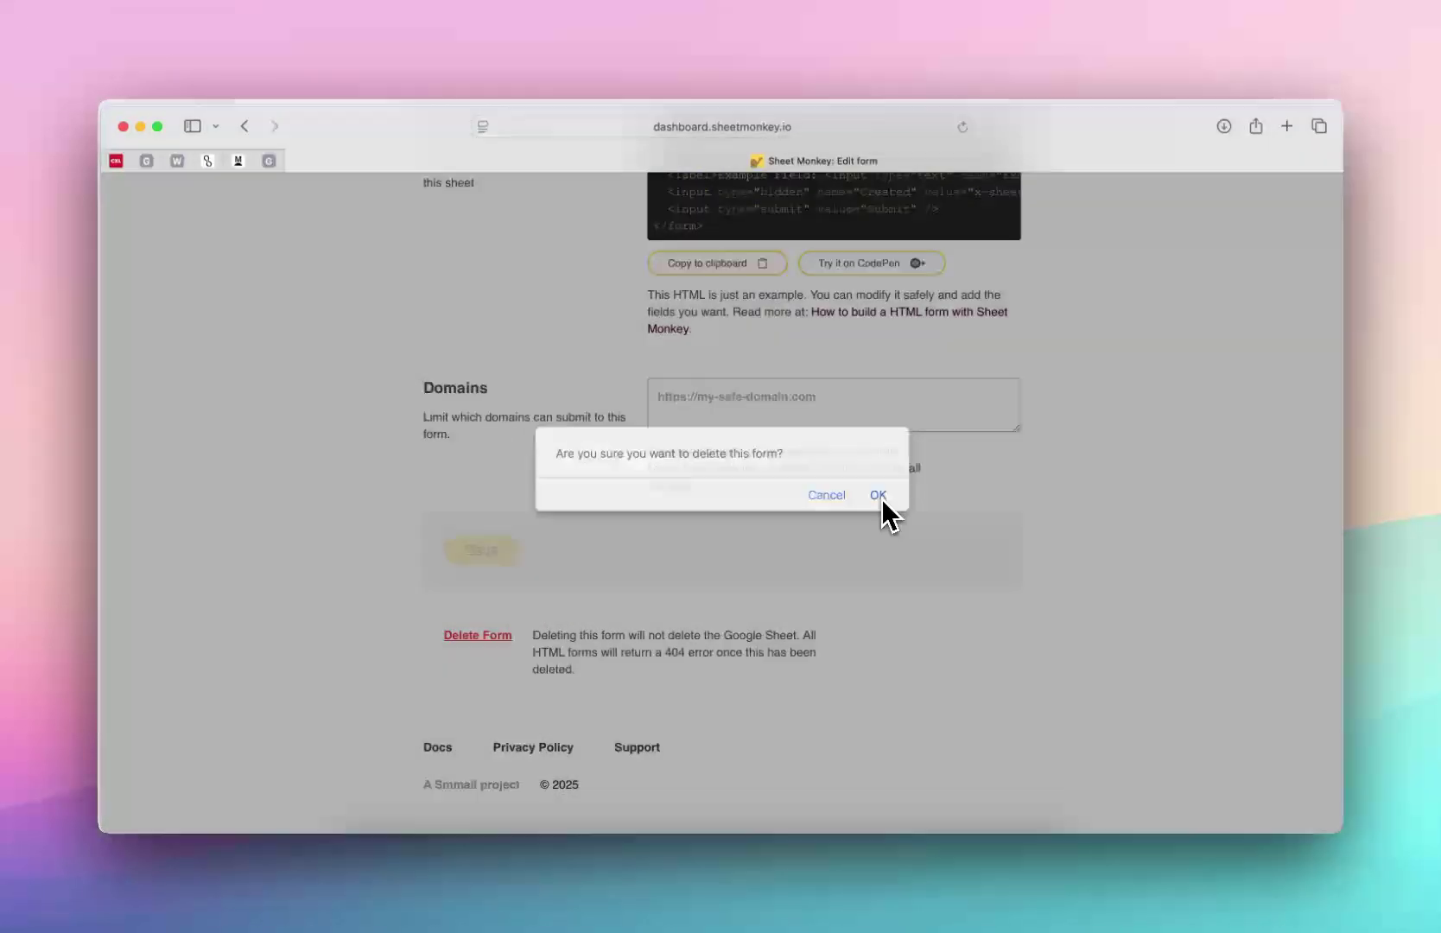
pyautogui.click(878, 495)
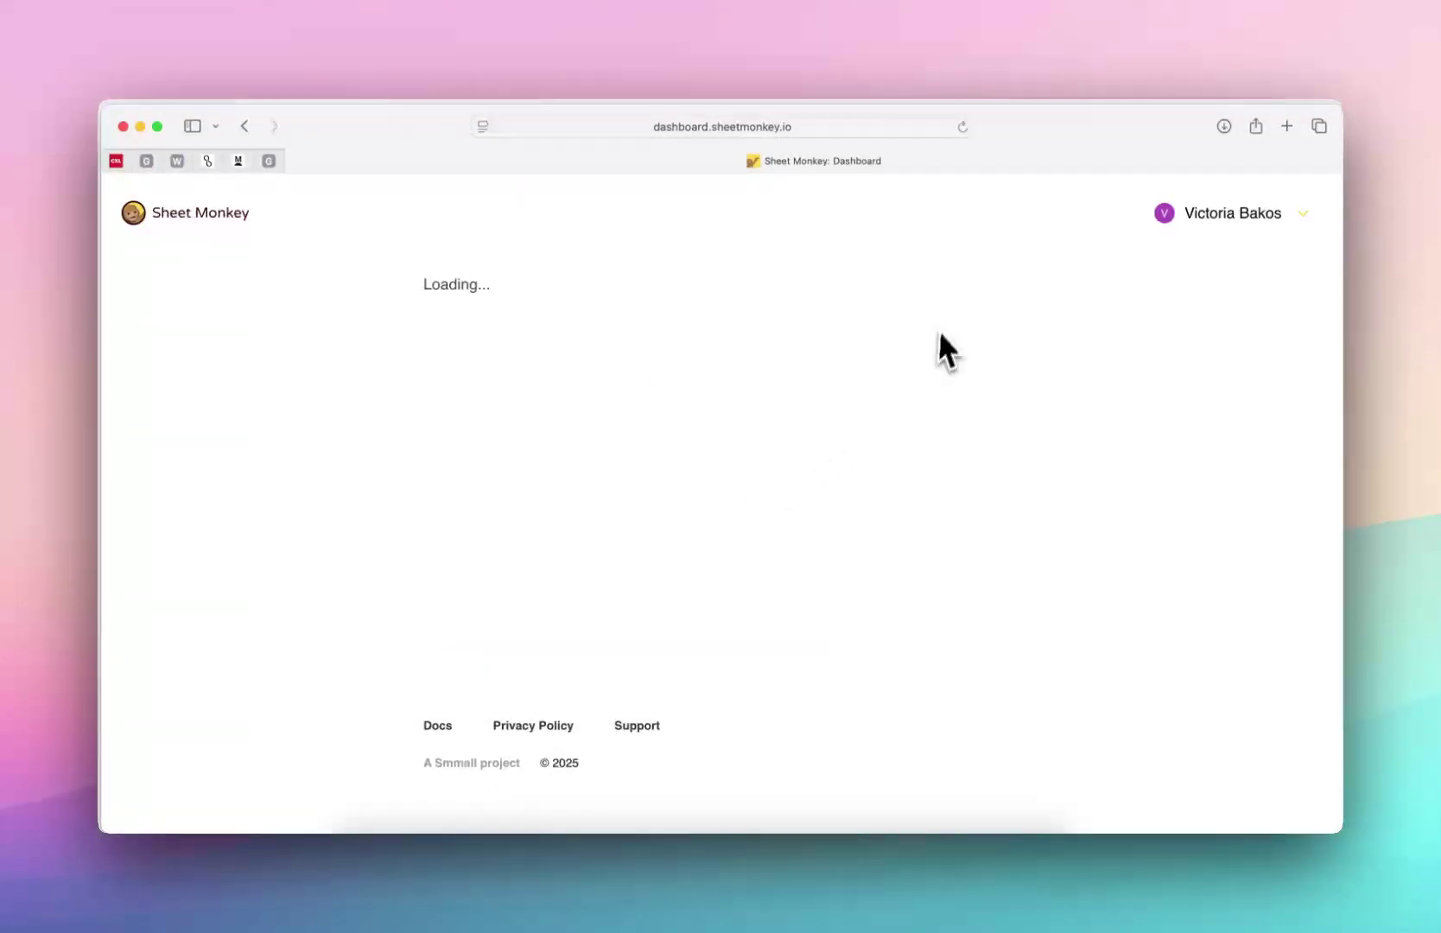
# Create and save a new form linked to the existing 'Sheet Monkey Form' Google Sheet
pyautogui.click(725, 541)
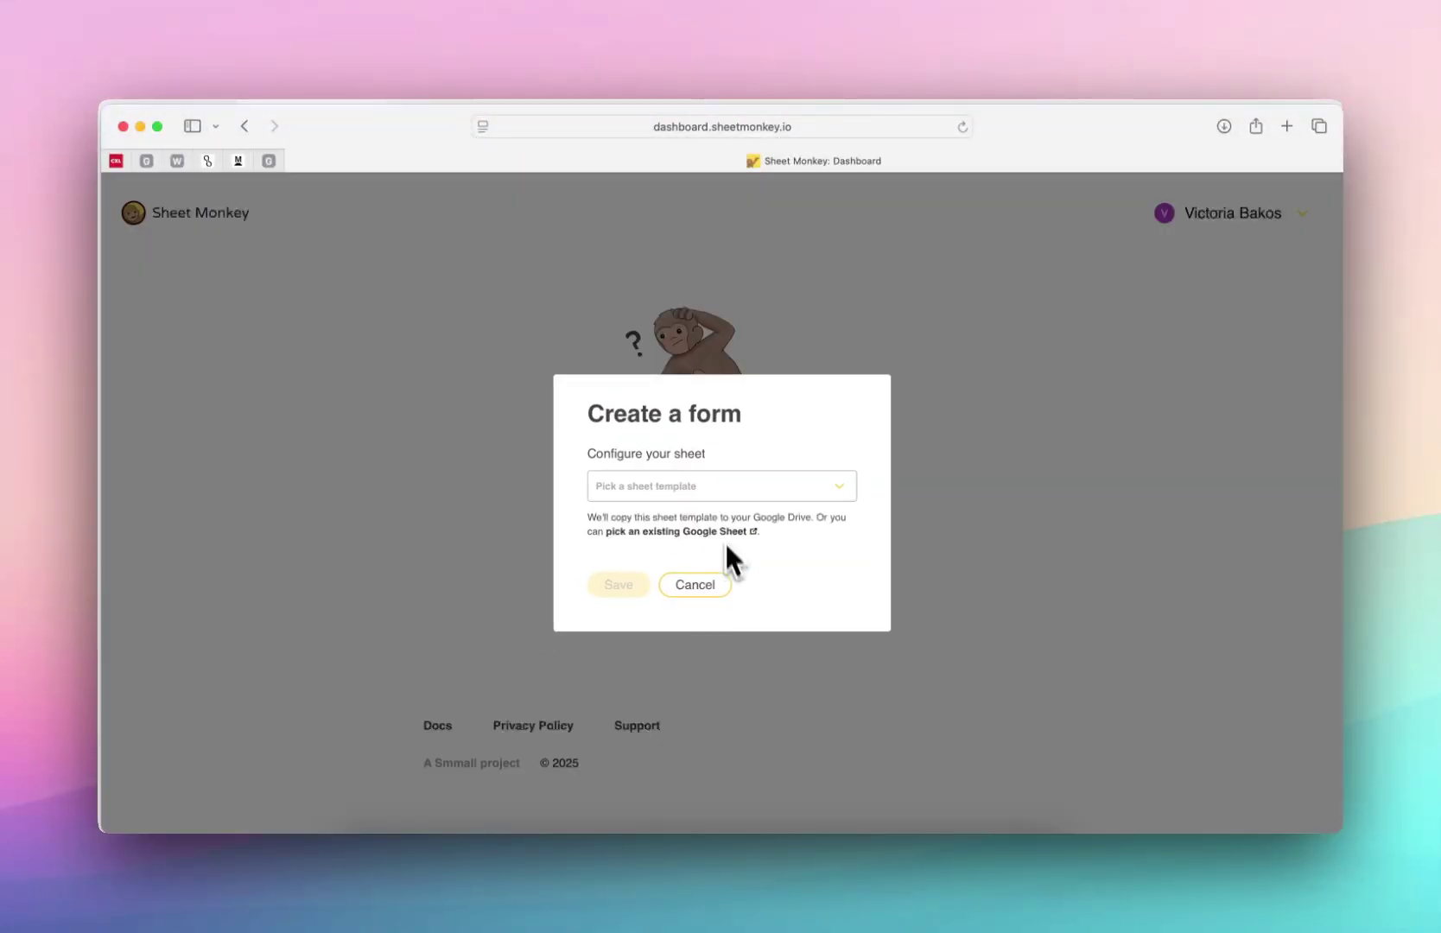
pyautogui.click(714, 472)
pyautogui.click(726, 479)
pyautogui.click(726, 480)
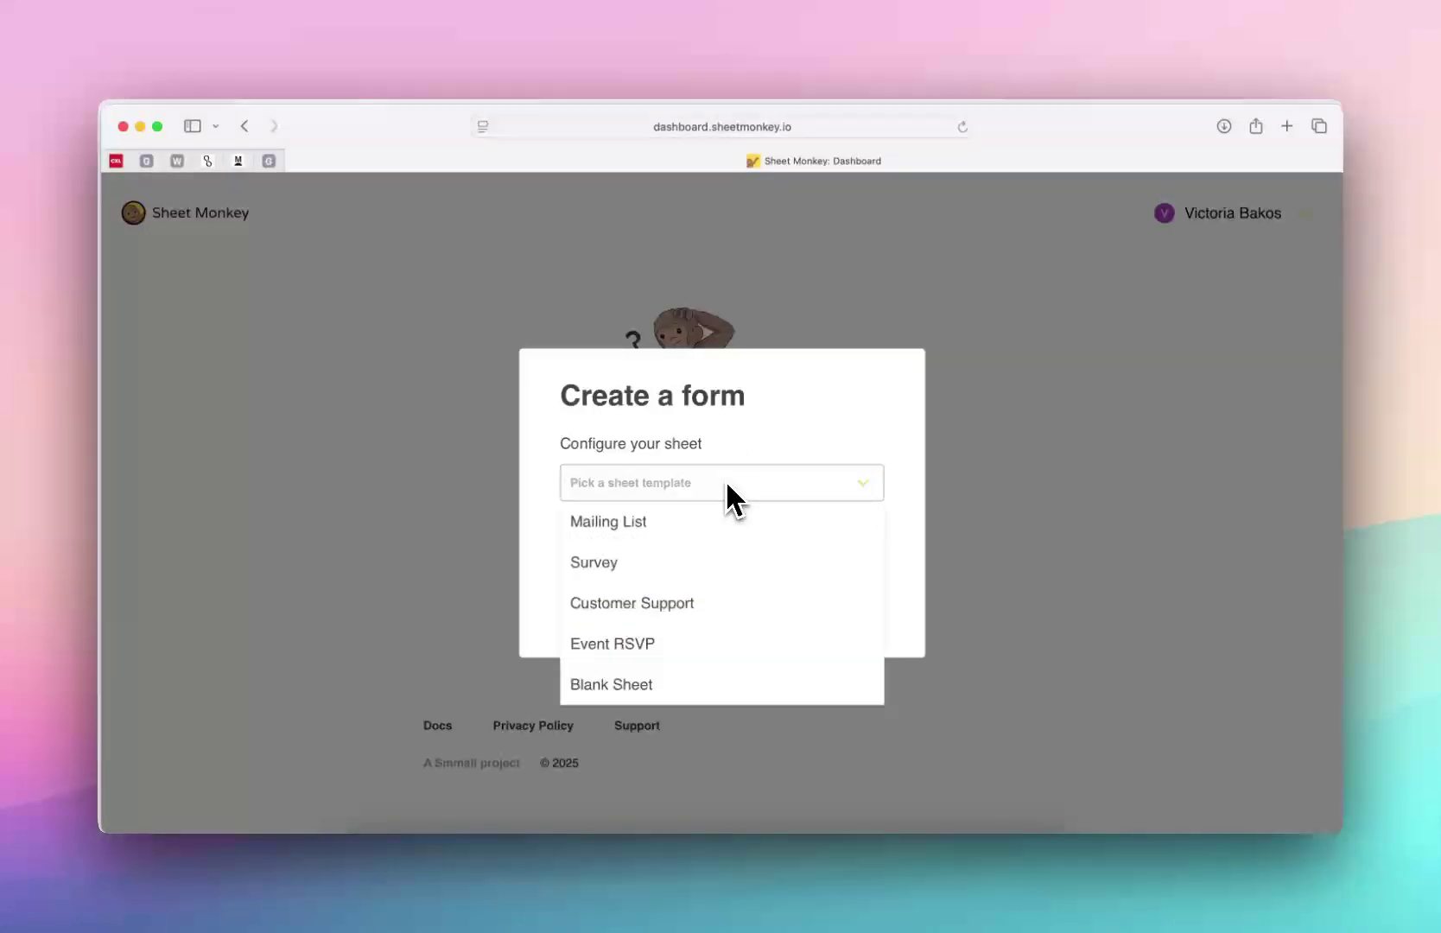
pyautogui.click(660, 687)
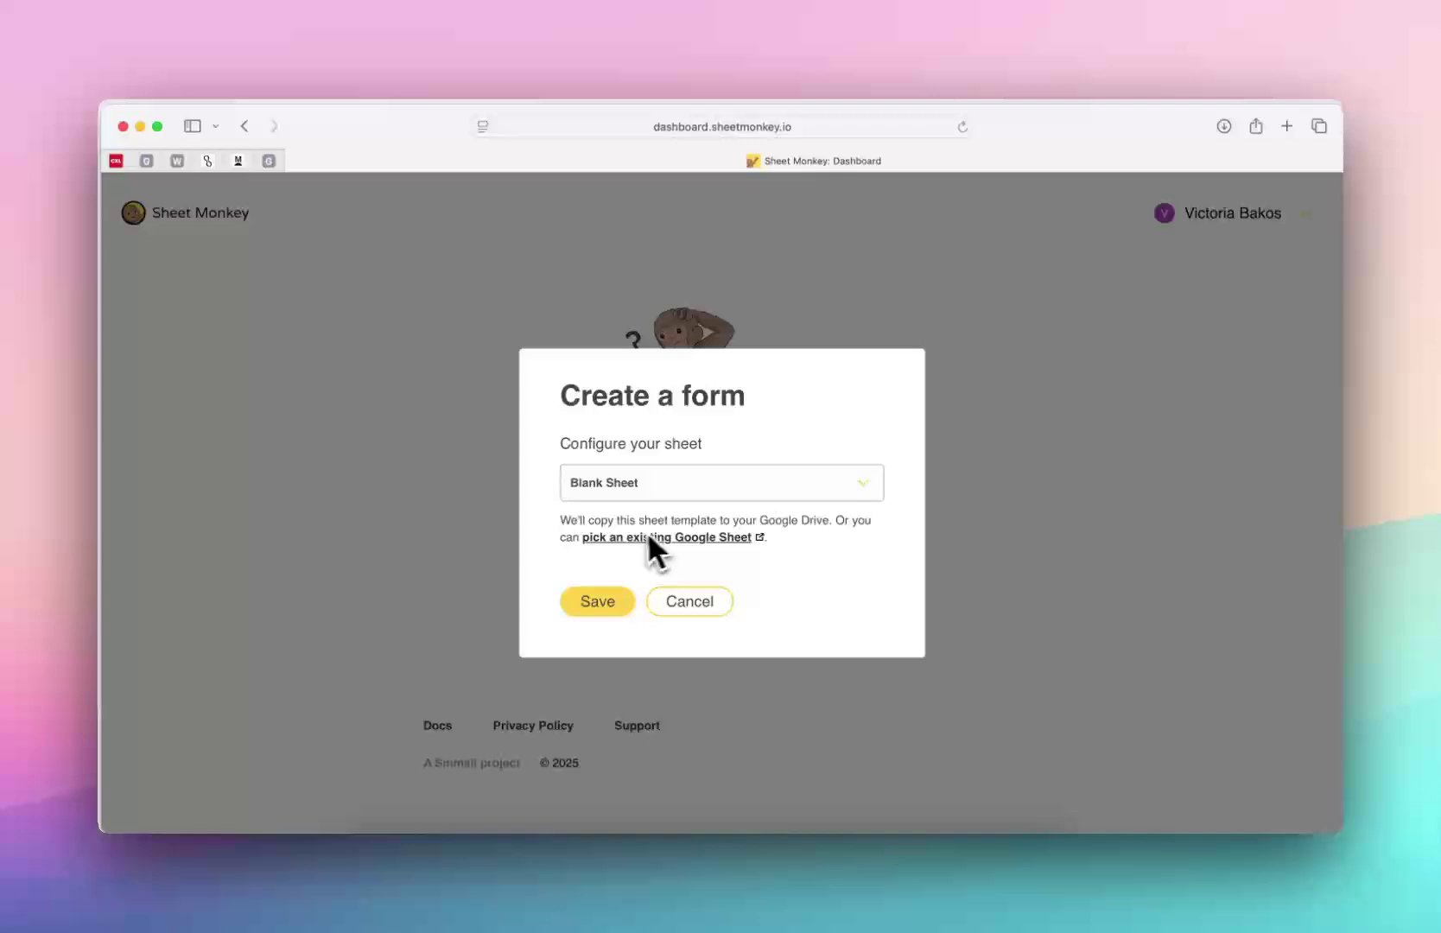
pyautogui.click(679, 540)
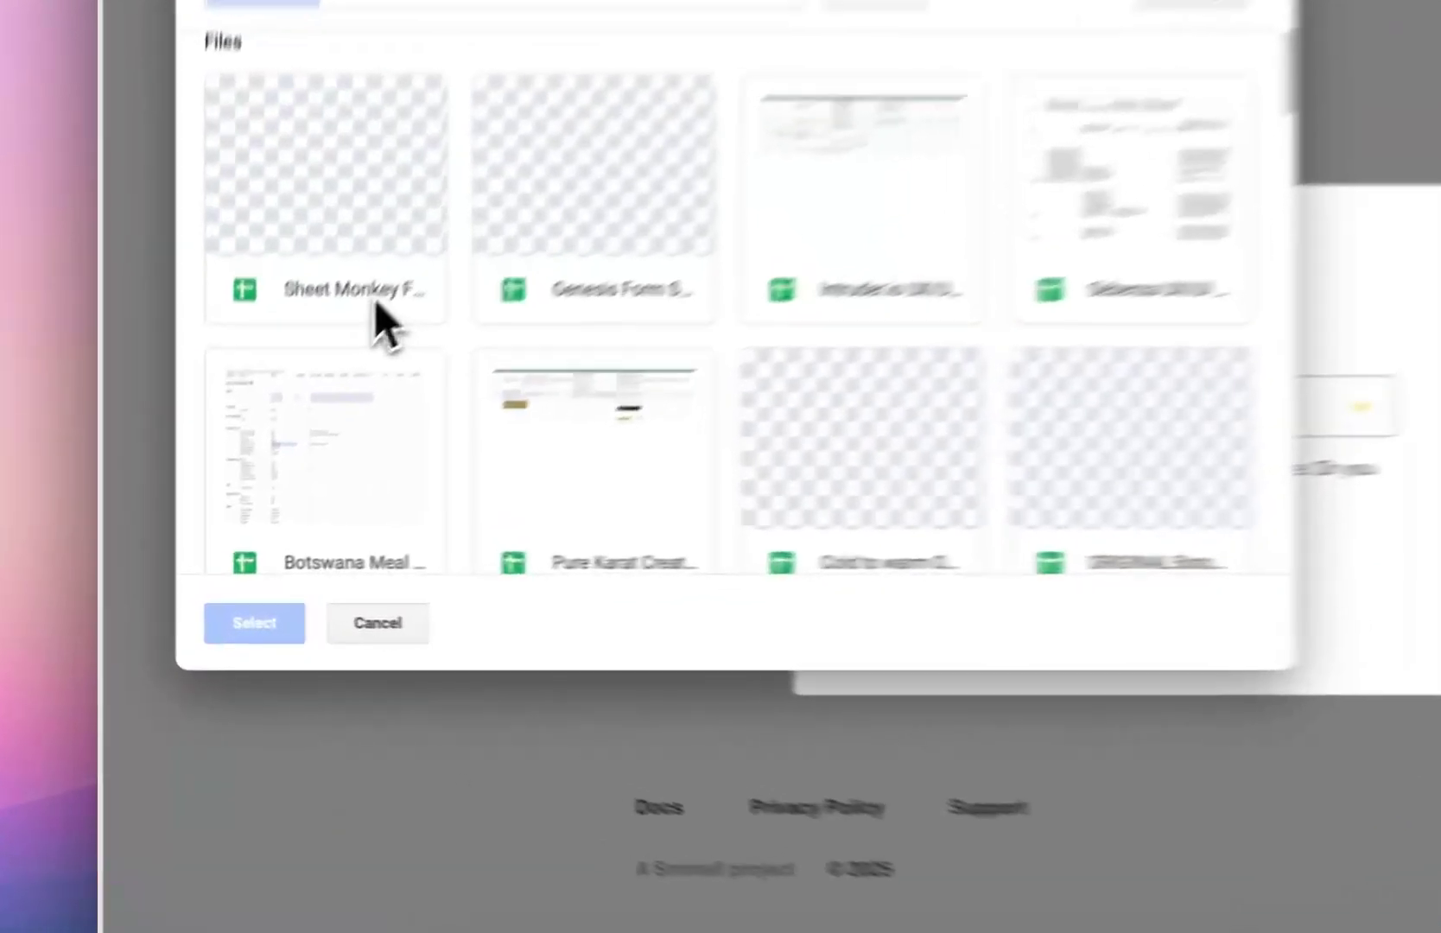
pyautogui.click(255, 419)
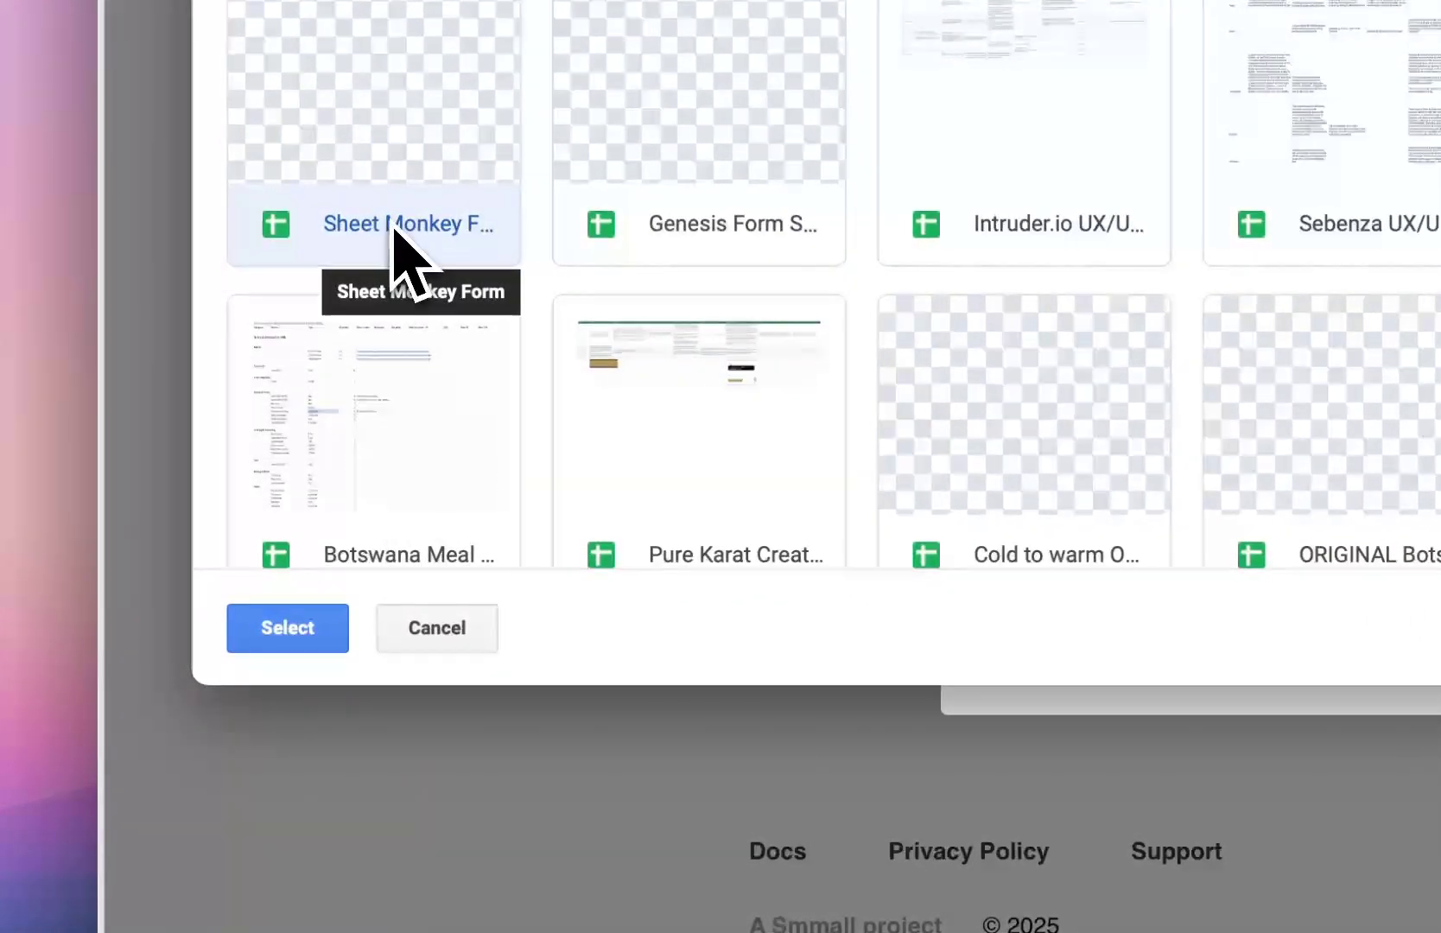
pyautogui.click(290, 644)
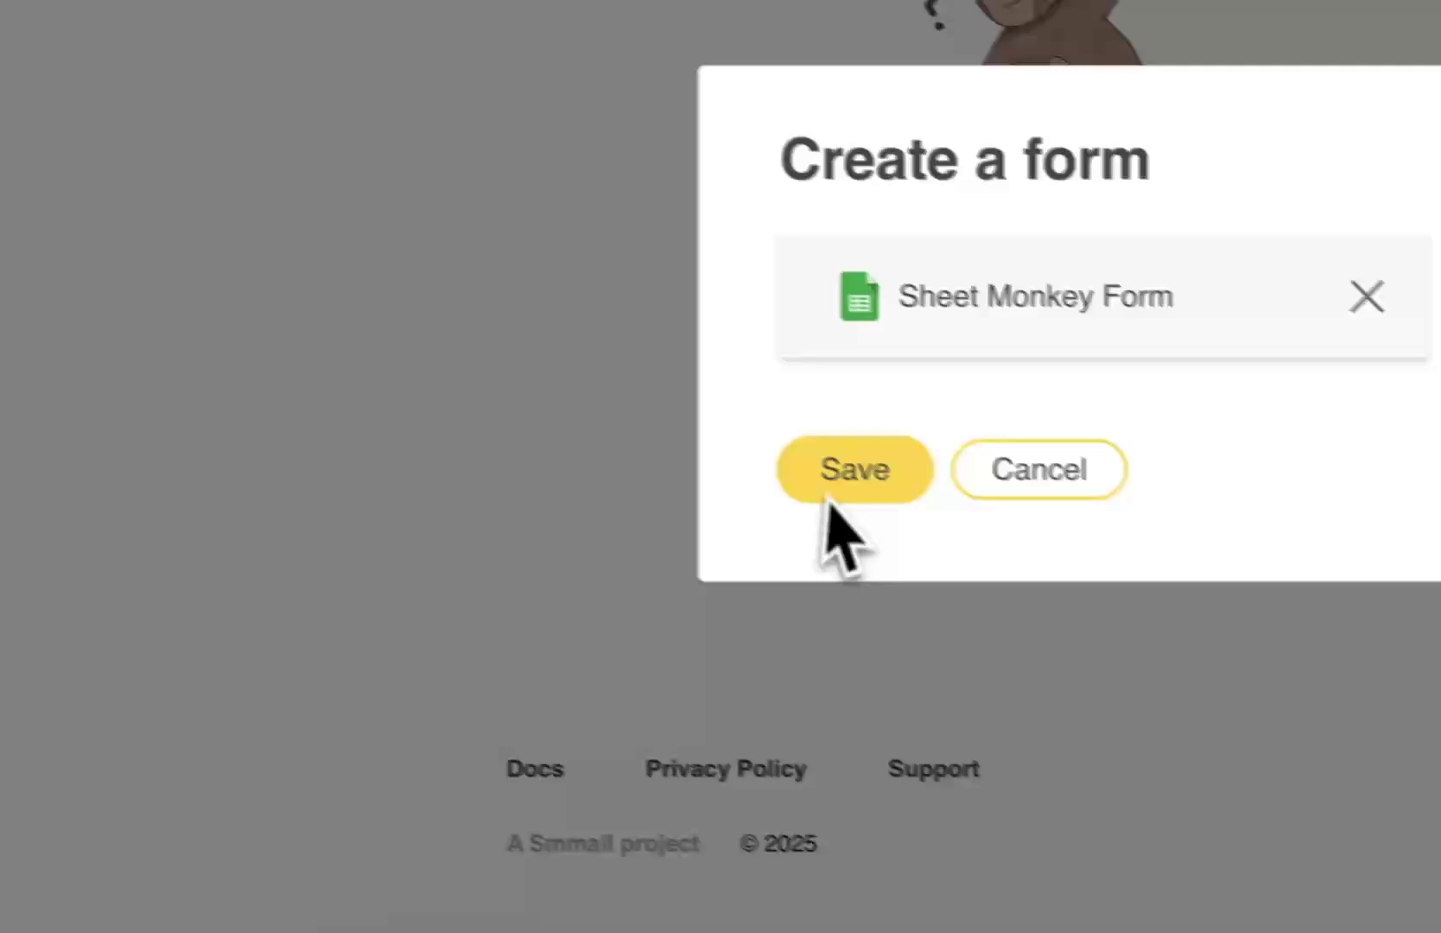
pyautogui.click(864, 489)
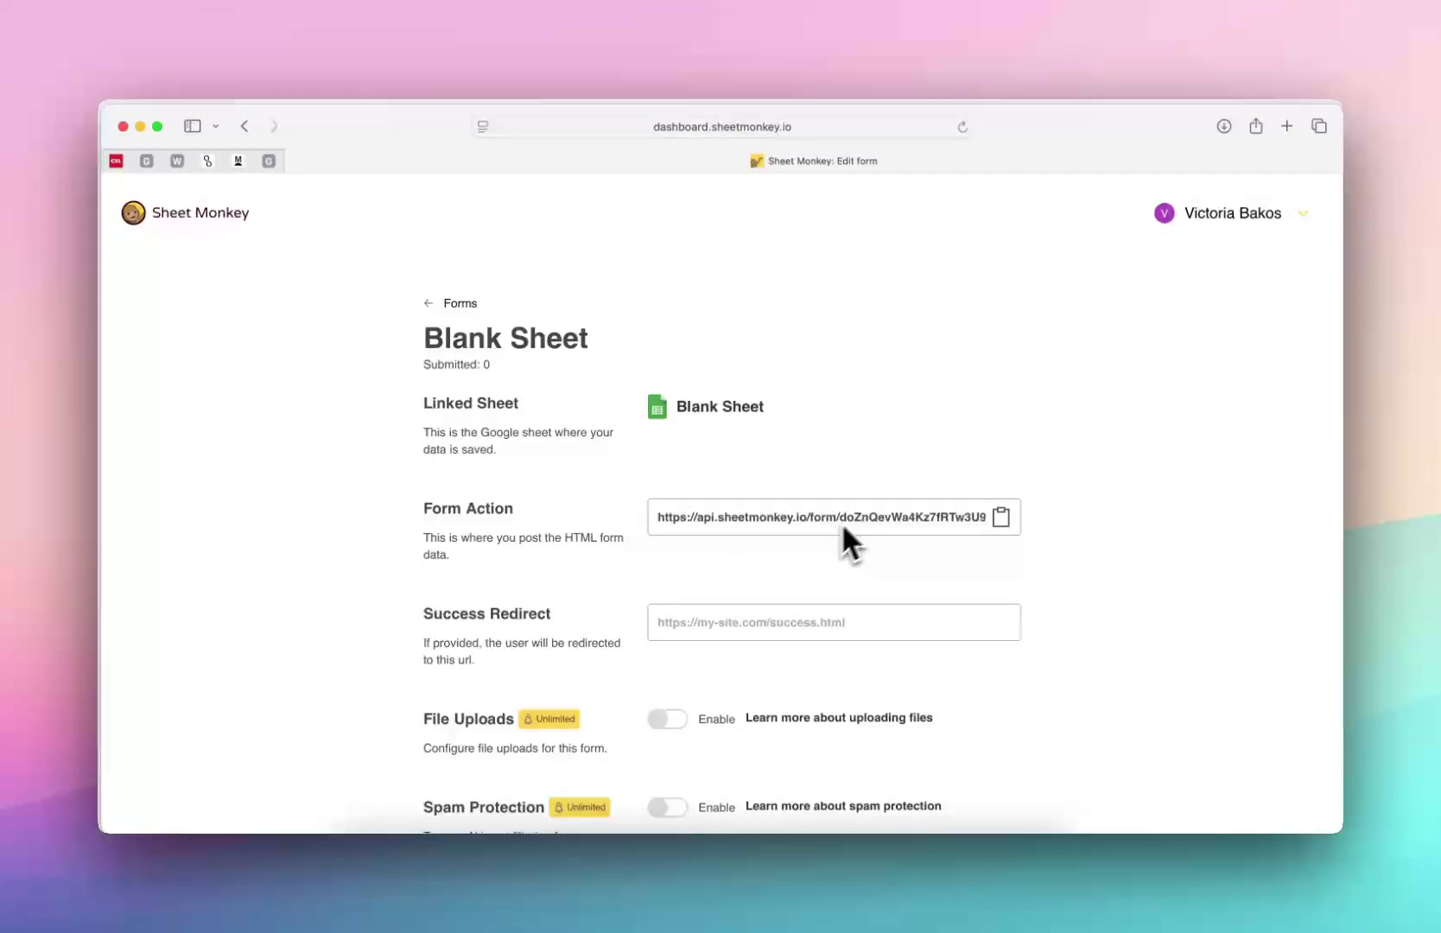
# Paste the Sheet Monkey Form Action URL into the component's Sheet Monkey property
pyautogui.click(1001, 518)
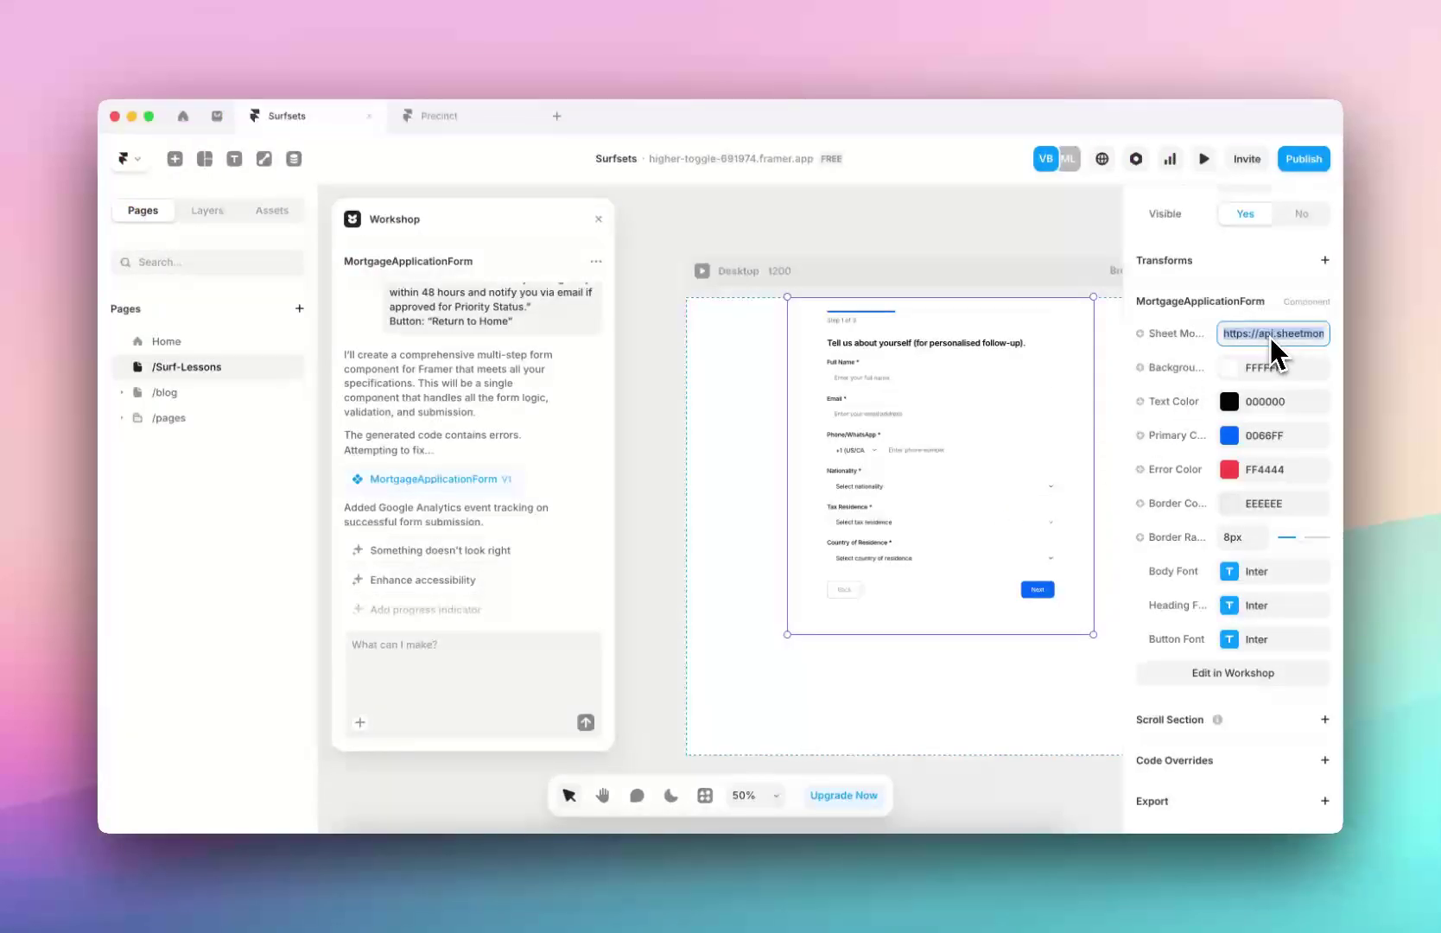
pyautogui.press('super+v')
pyautogui.click(958, 250)
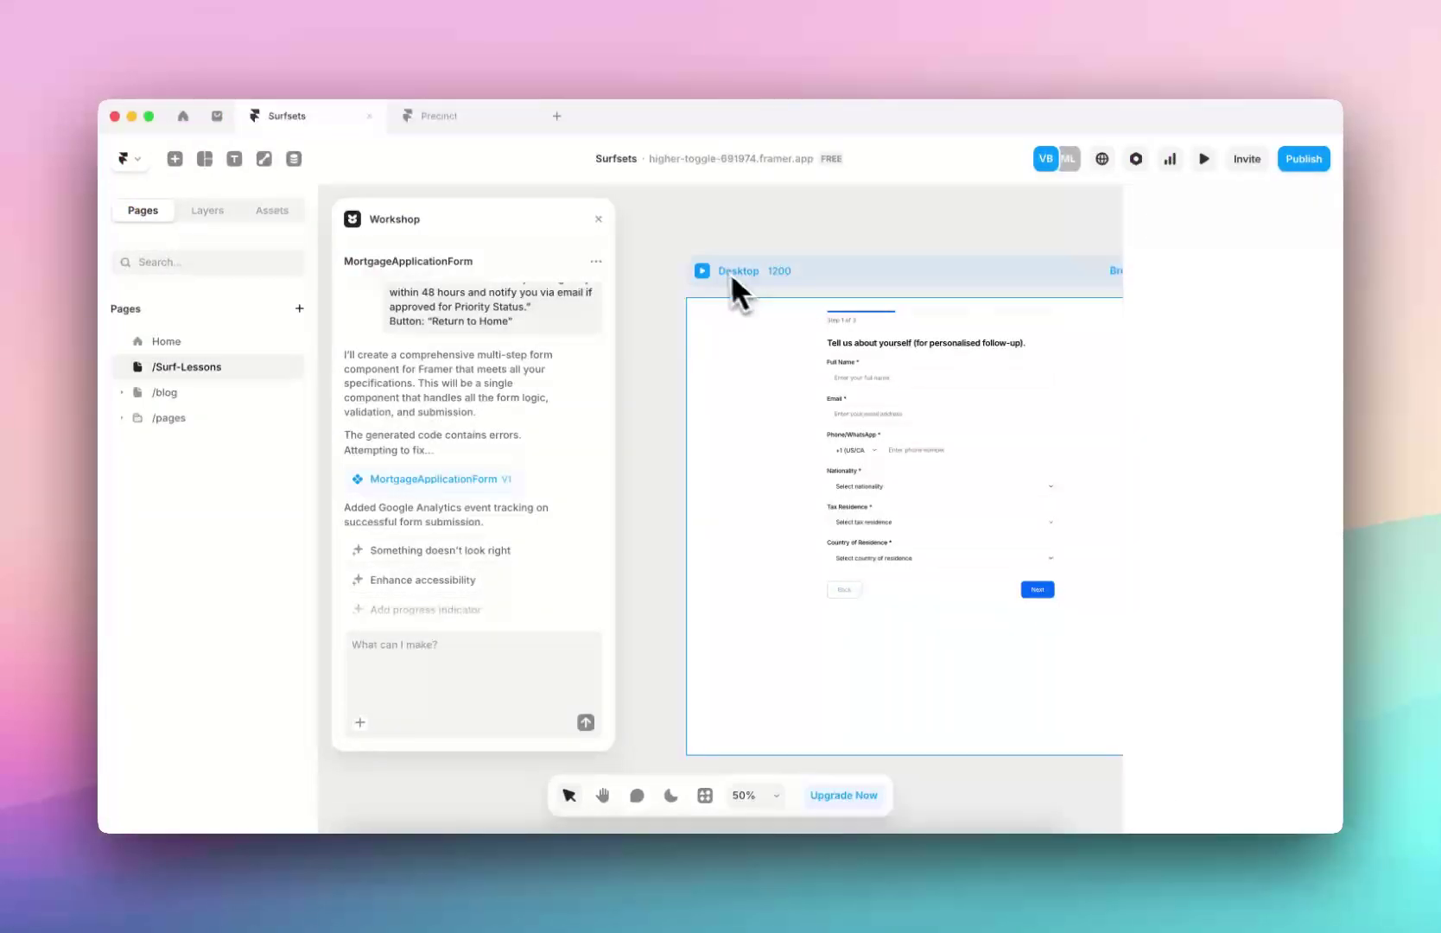
# Publish the site update and open the live higher-toggle-691974.framer.app page
pyautogui.click(1295, 161)
pyautogui.click(1182, 316)
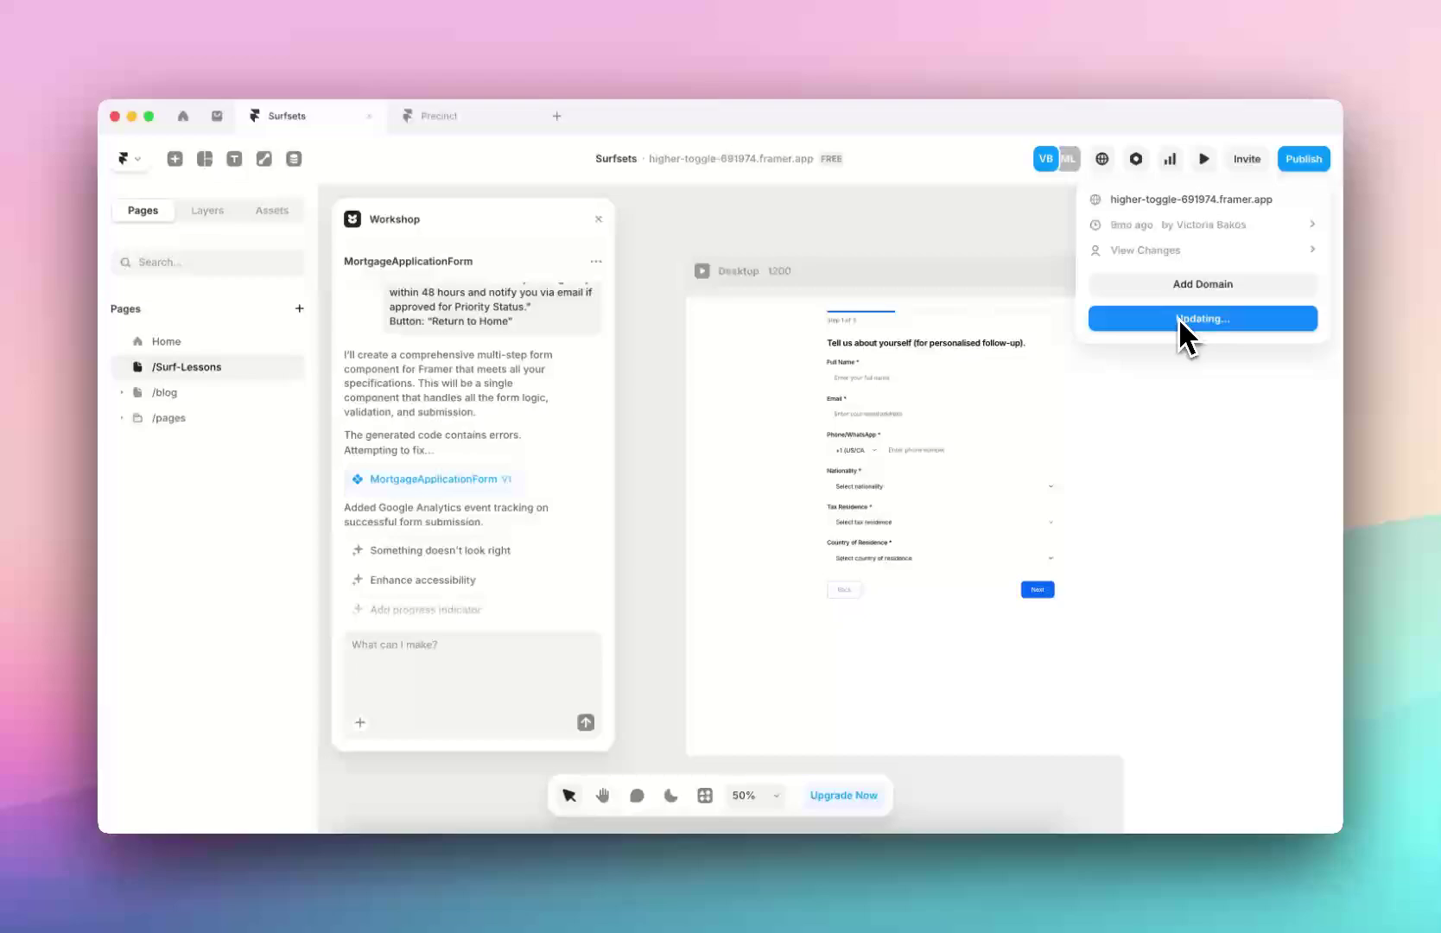
pyautogui.click(1133, 198)
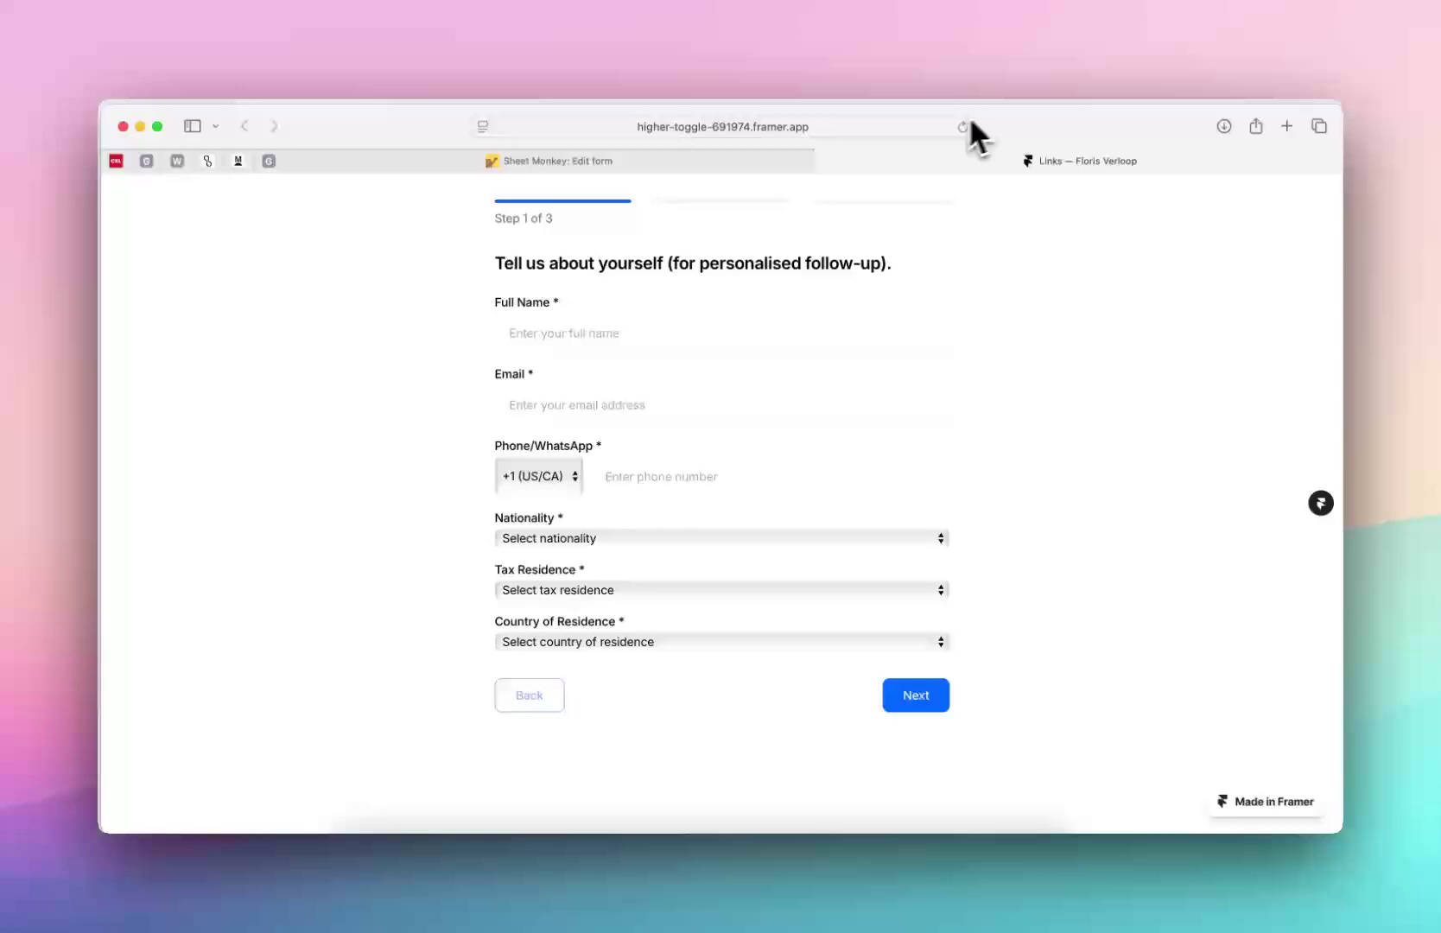
# Enter a test full name and set Nationality, Tax Residence and Country of Residence to United States
pyautogui.click(671, 331)
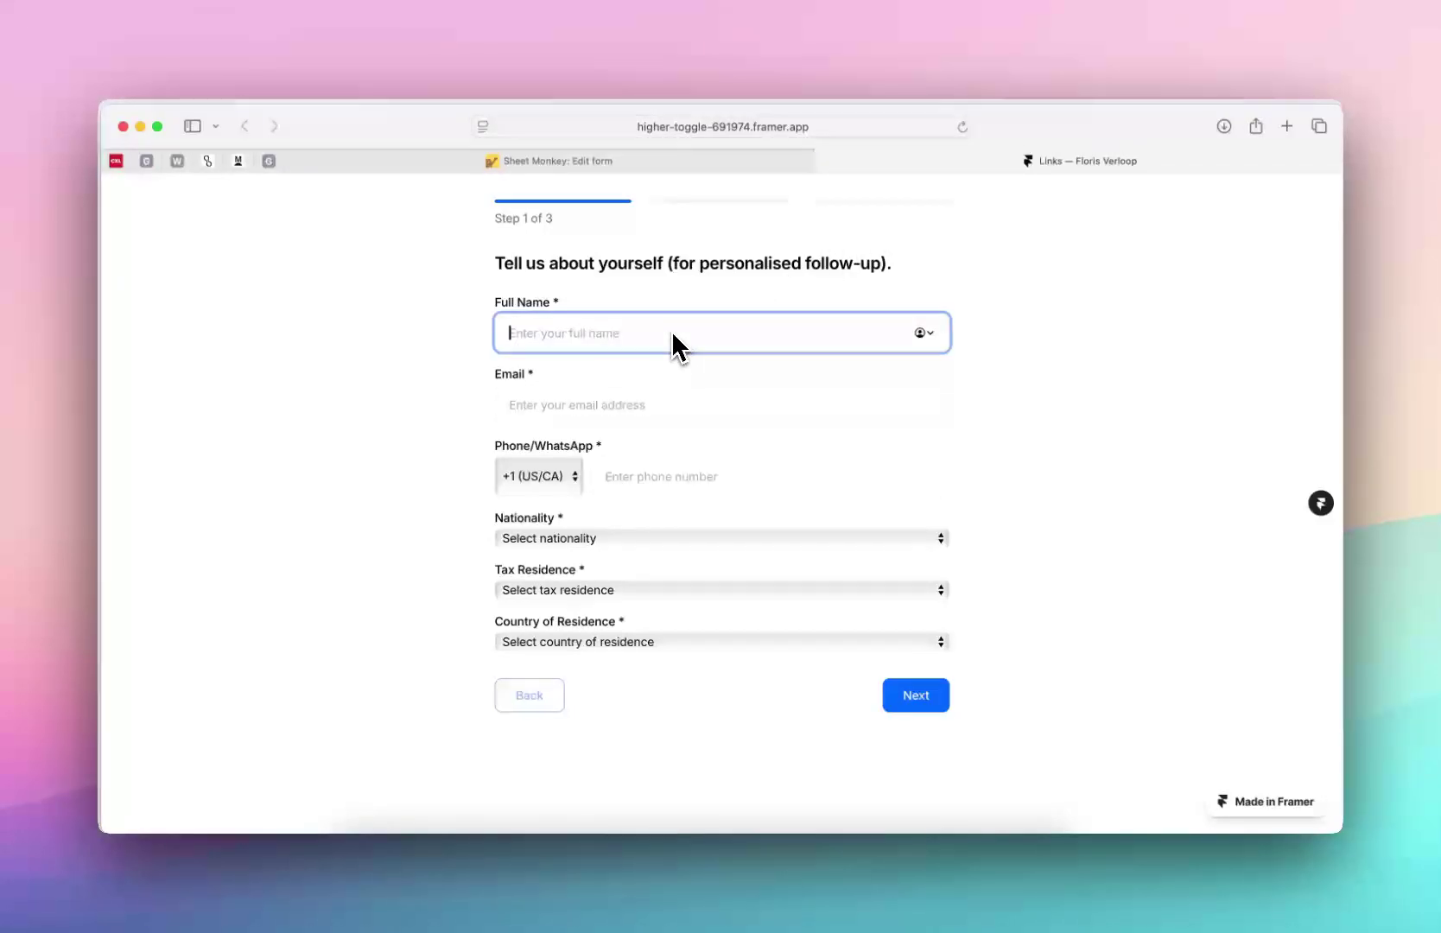
pyautogui.write('victor')
pyautogui.click(621, 539)
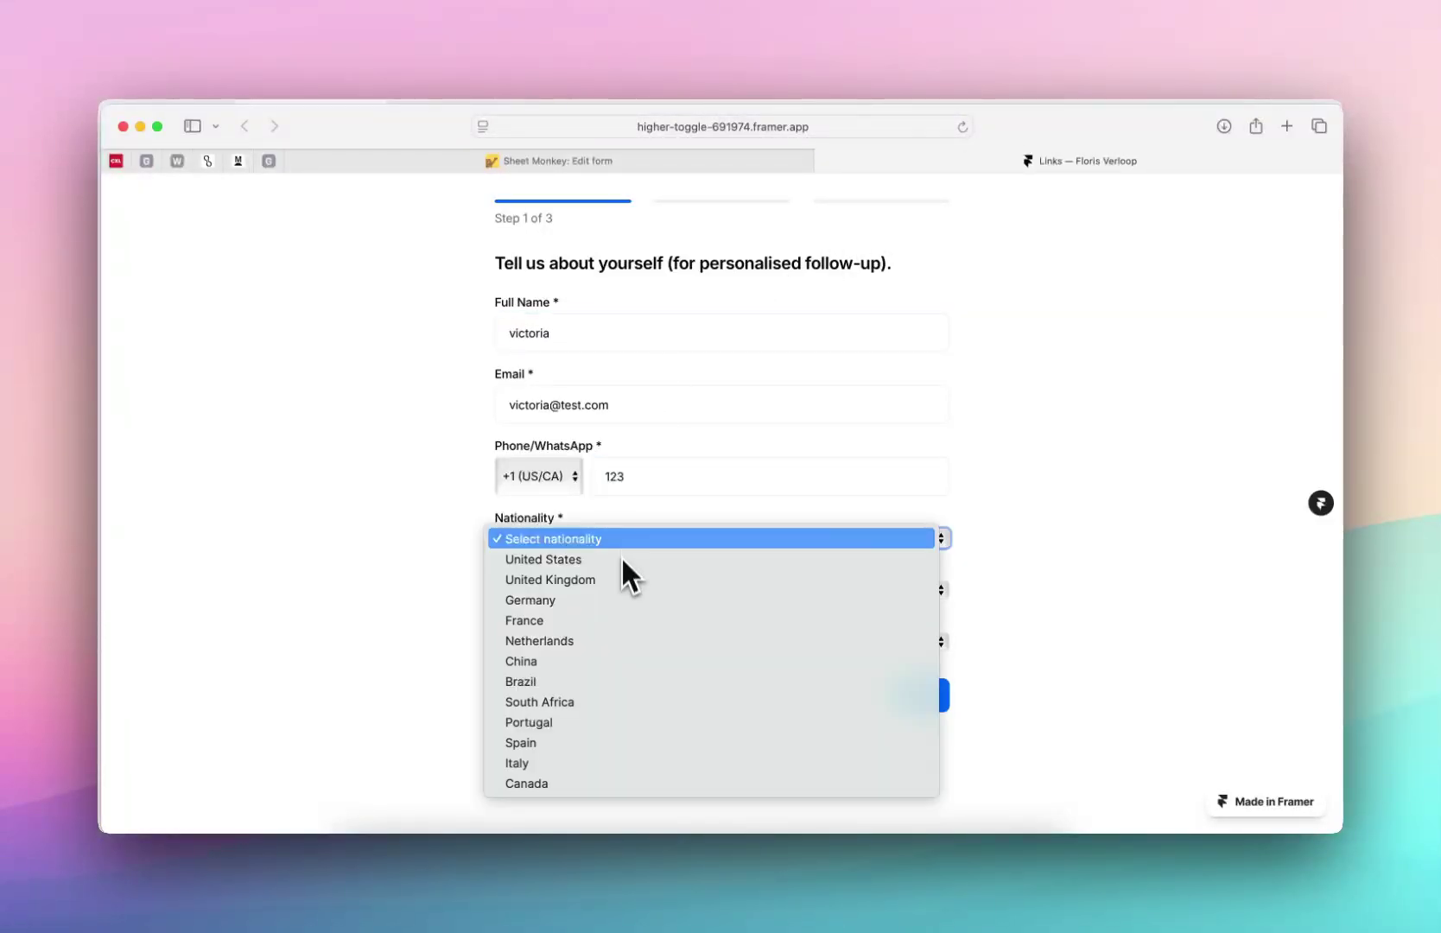
pyautogui.click(621, 559)
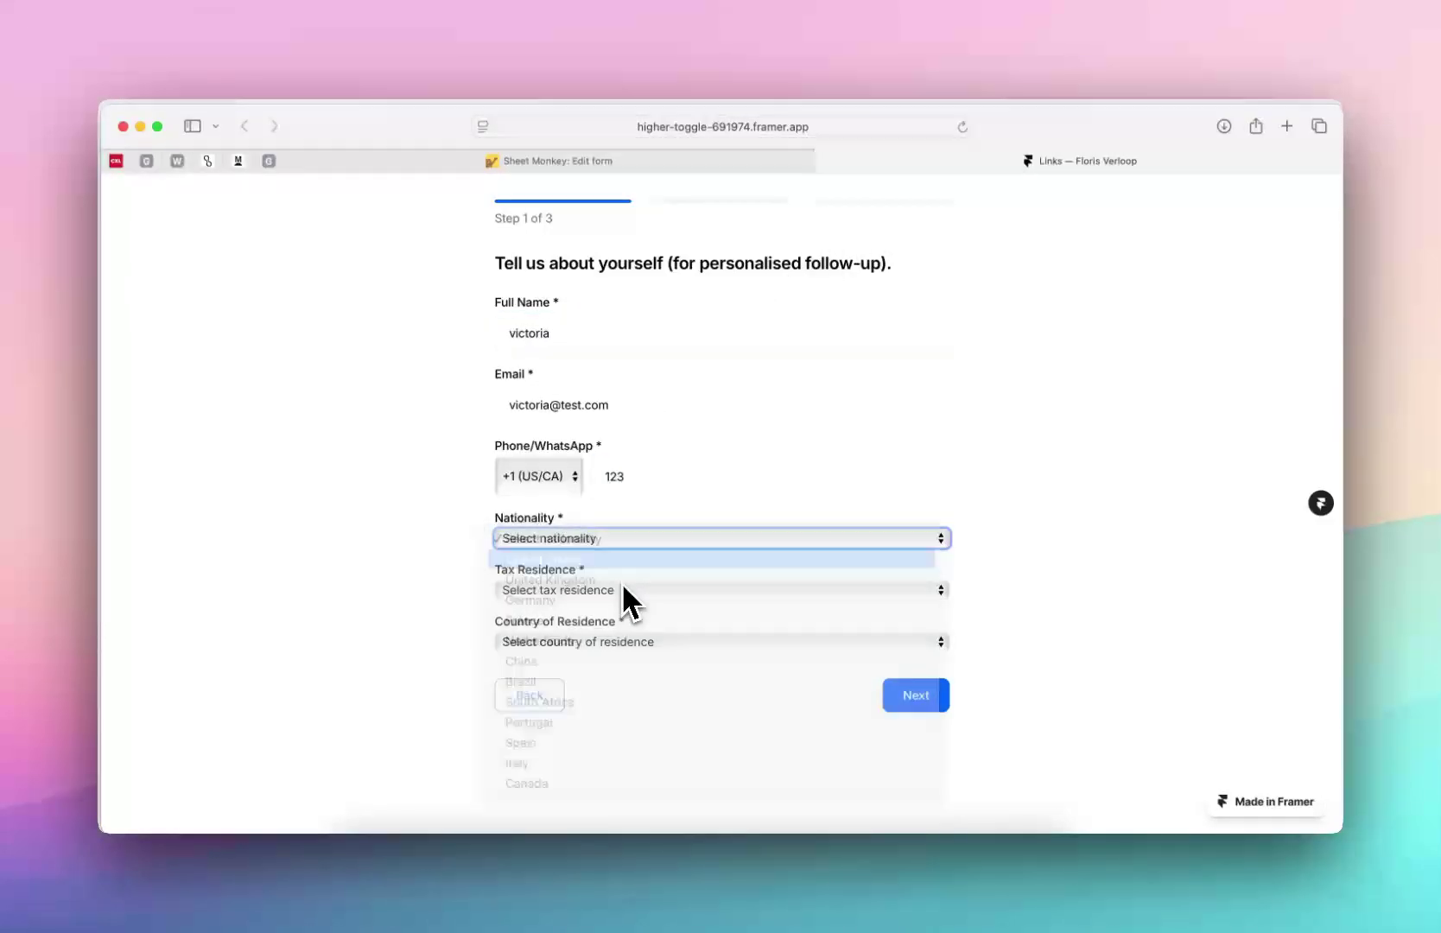
pyautogui.click(620, 590)
pyautogui.click(621, 611)
pyautogui.scroll(-2, 605, 561)
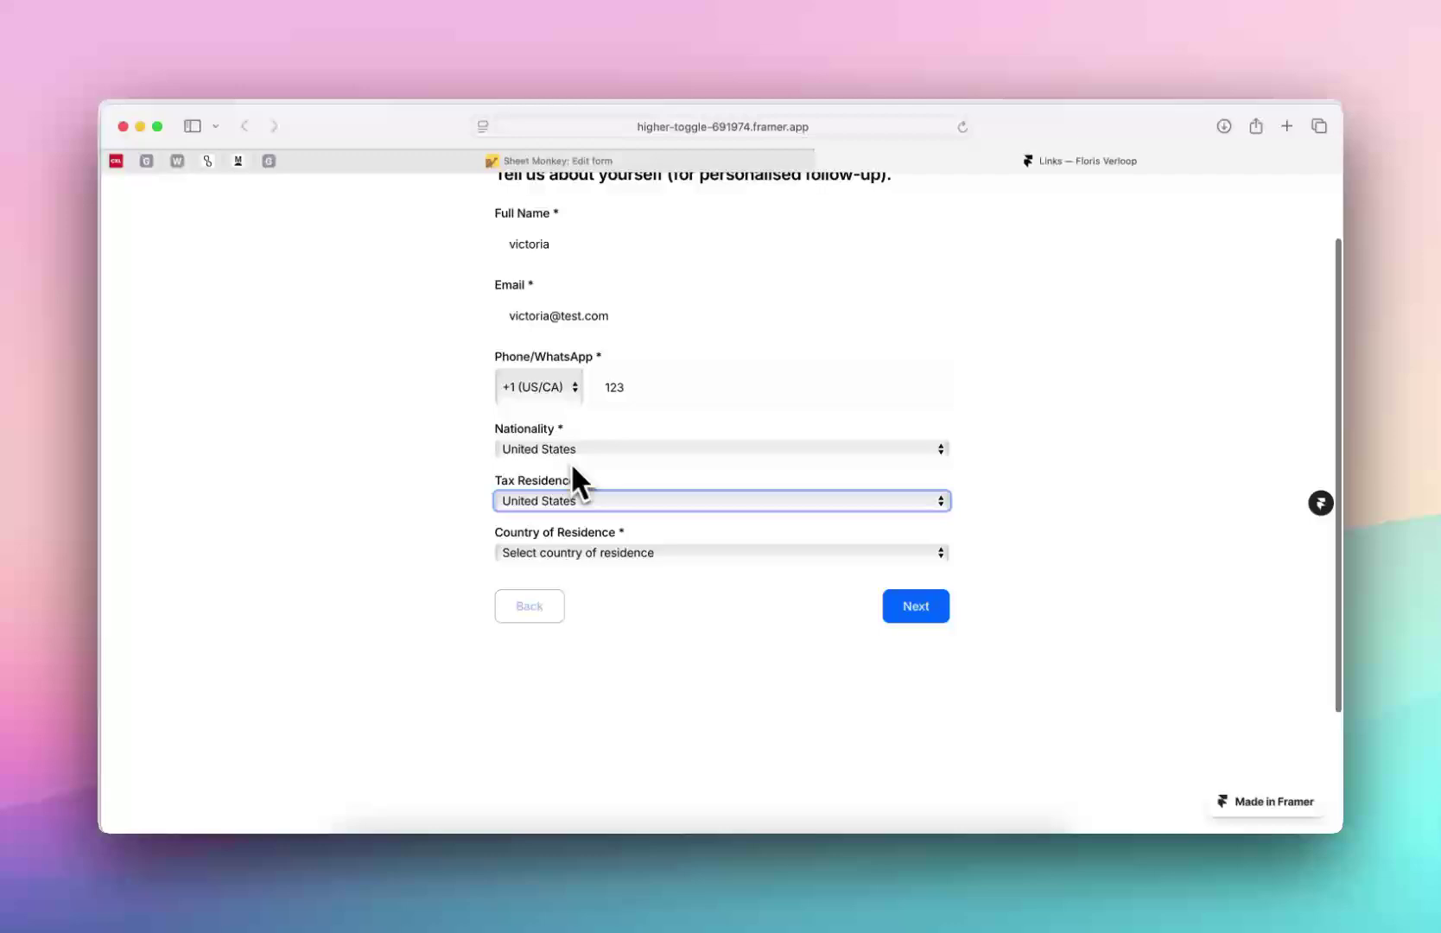
pyautogui.click(609, 553)
pyautogui.click(607, 573)
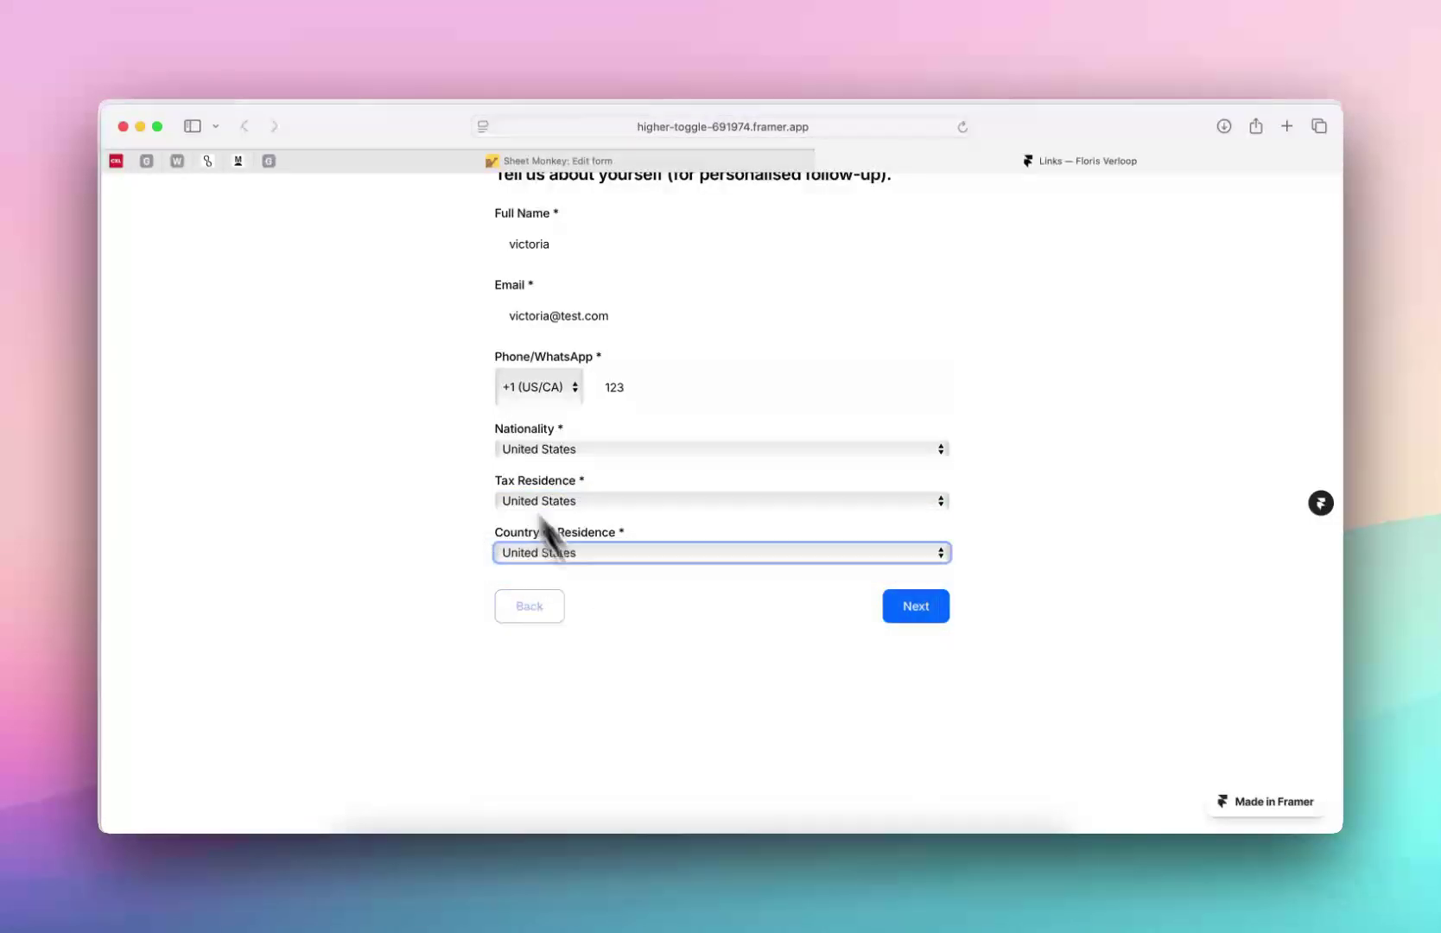
pyautogui.click(471, 417)
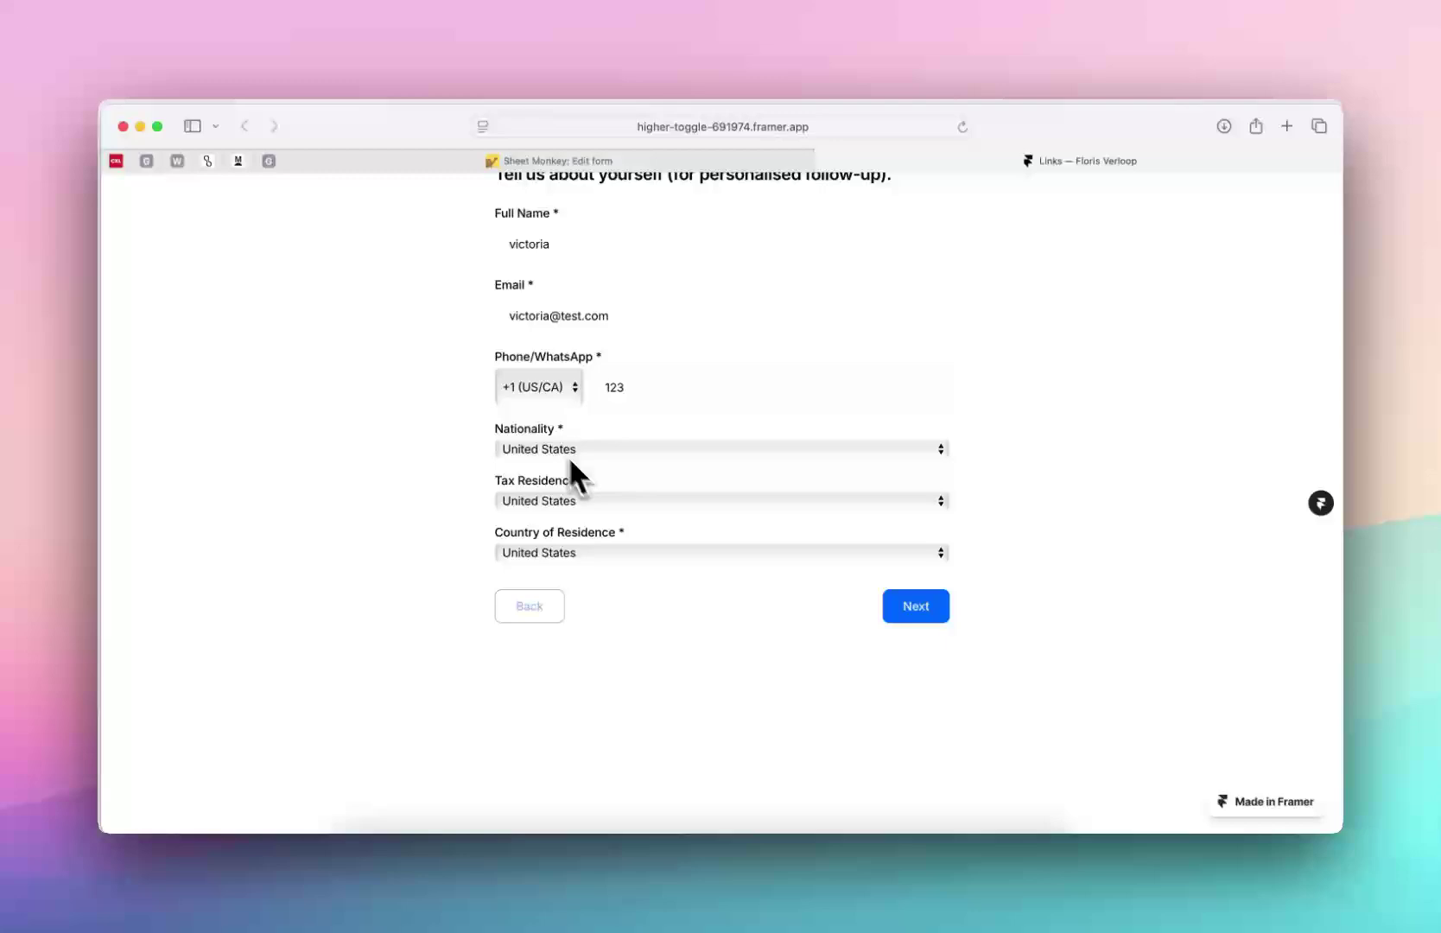
# Advance through the form to the 'Application Submitted!' confirmation, visiting the home page and returning
pyautogui.click(921, 610)
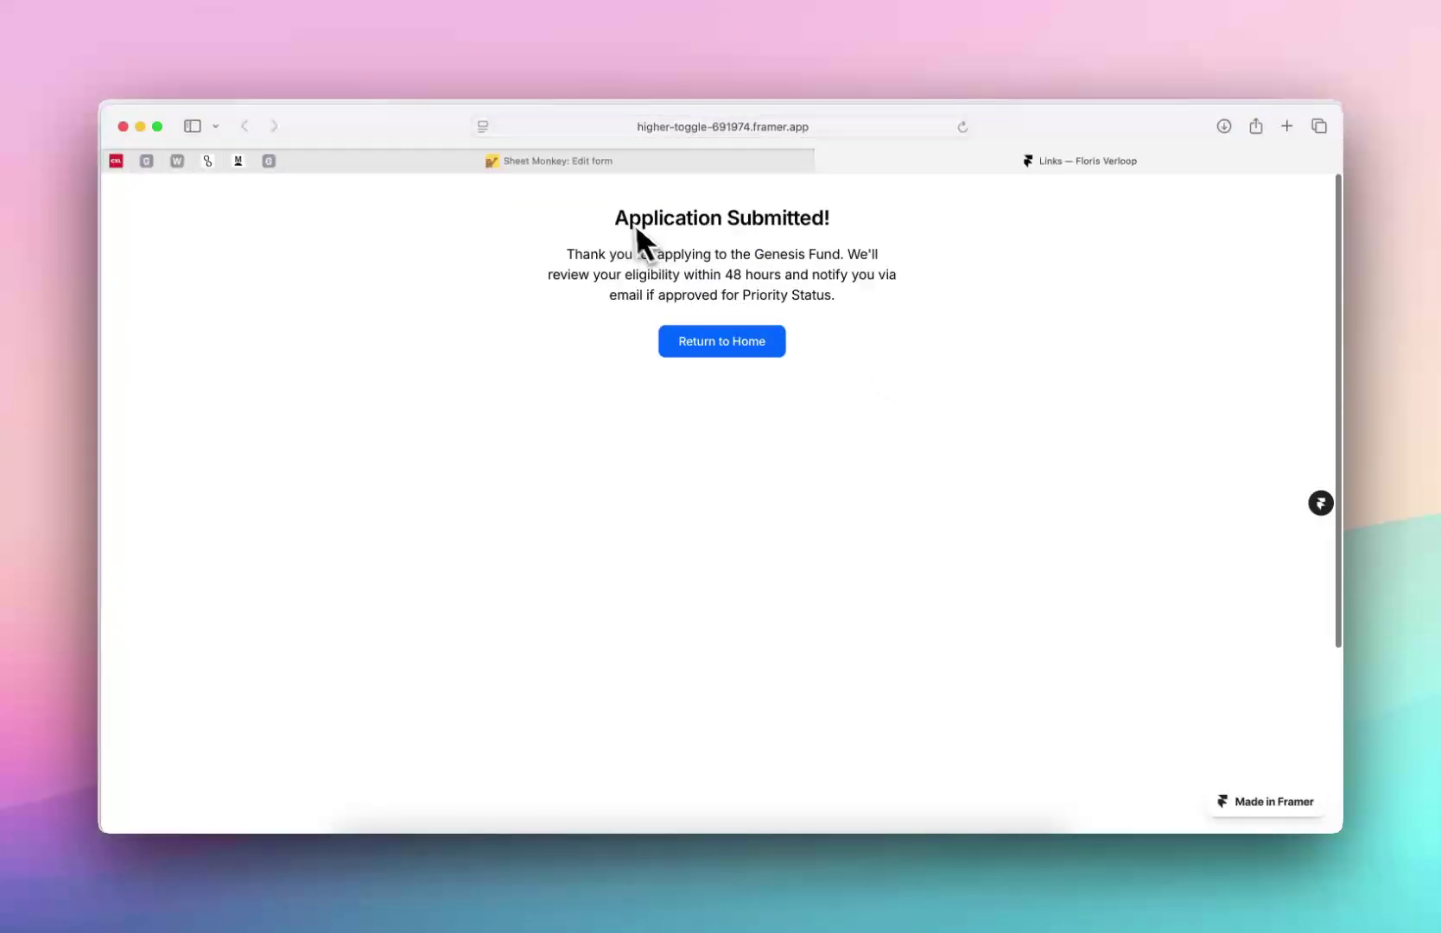
pyautogui.moveTo(616, 216); pyautogui.dragTo(653, 257)
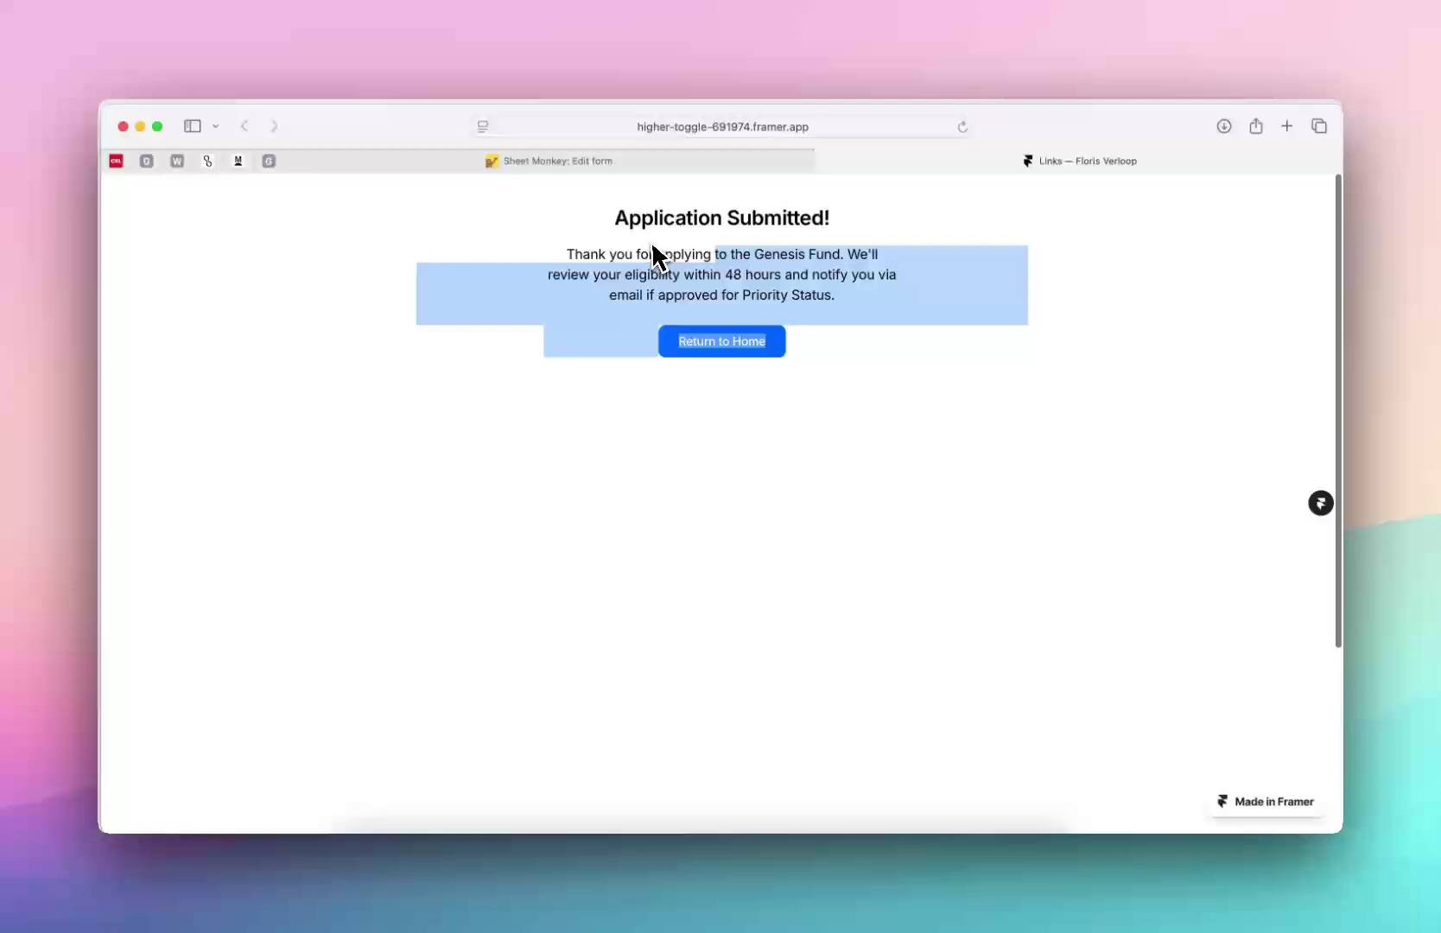
pyautogui.click(705, 352)
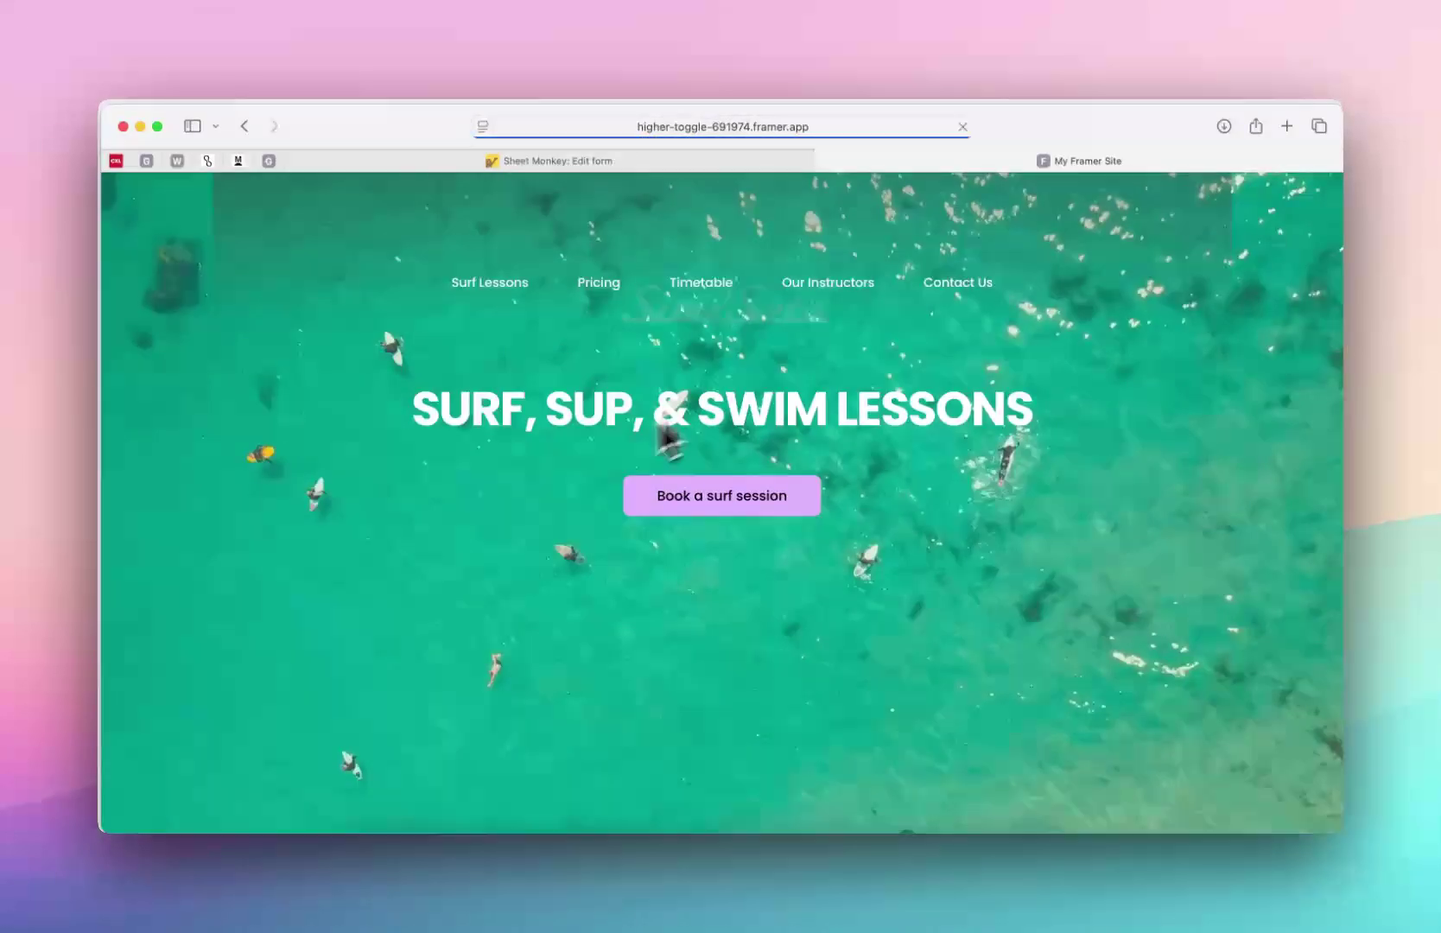
pyautogui.click(245, 127)
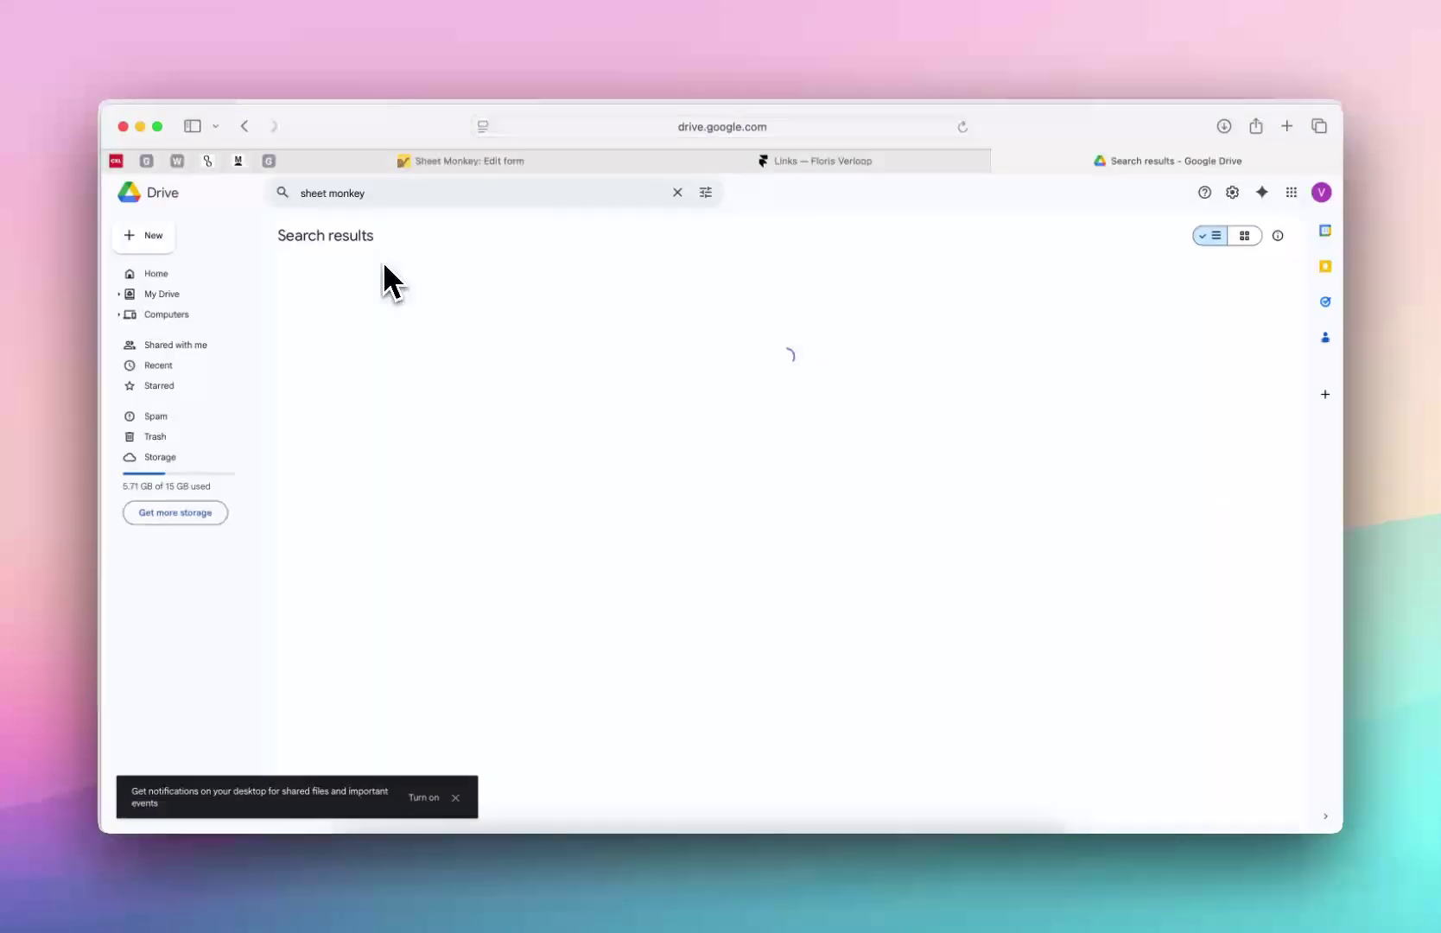
# Open the Sheet Monkey Form spreadsheet from Drive and close the duplicate tab
pyautogui.doubleClick(369, 331)
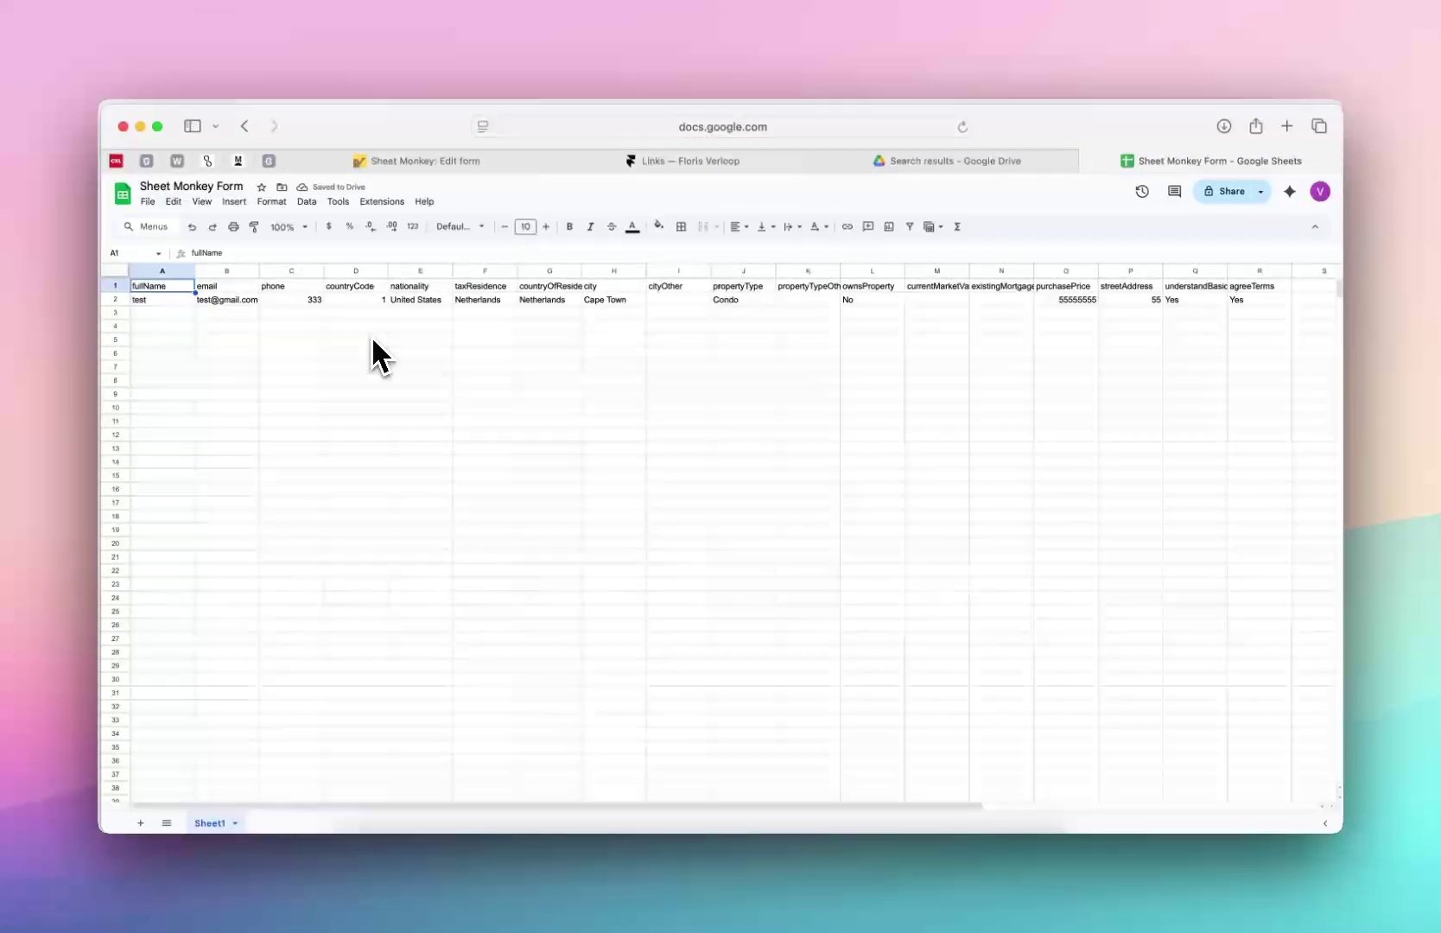
pyautogui.click(986, 165)
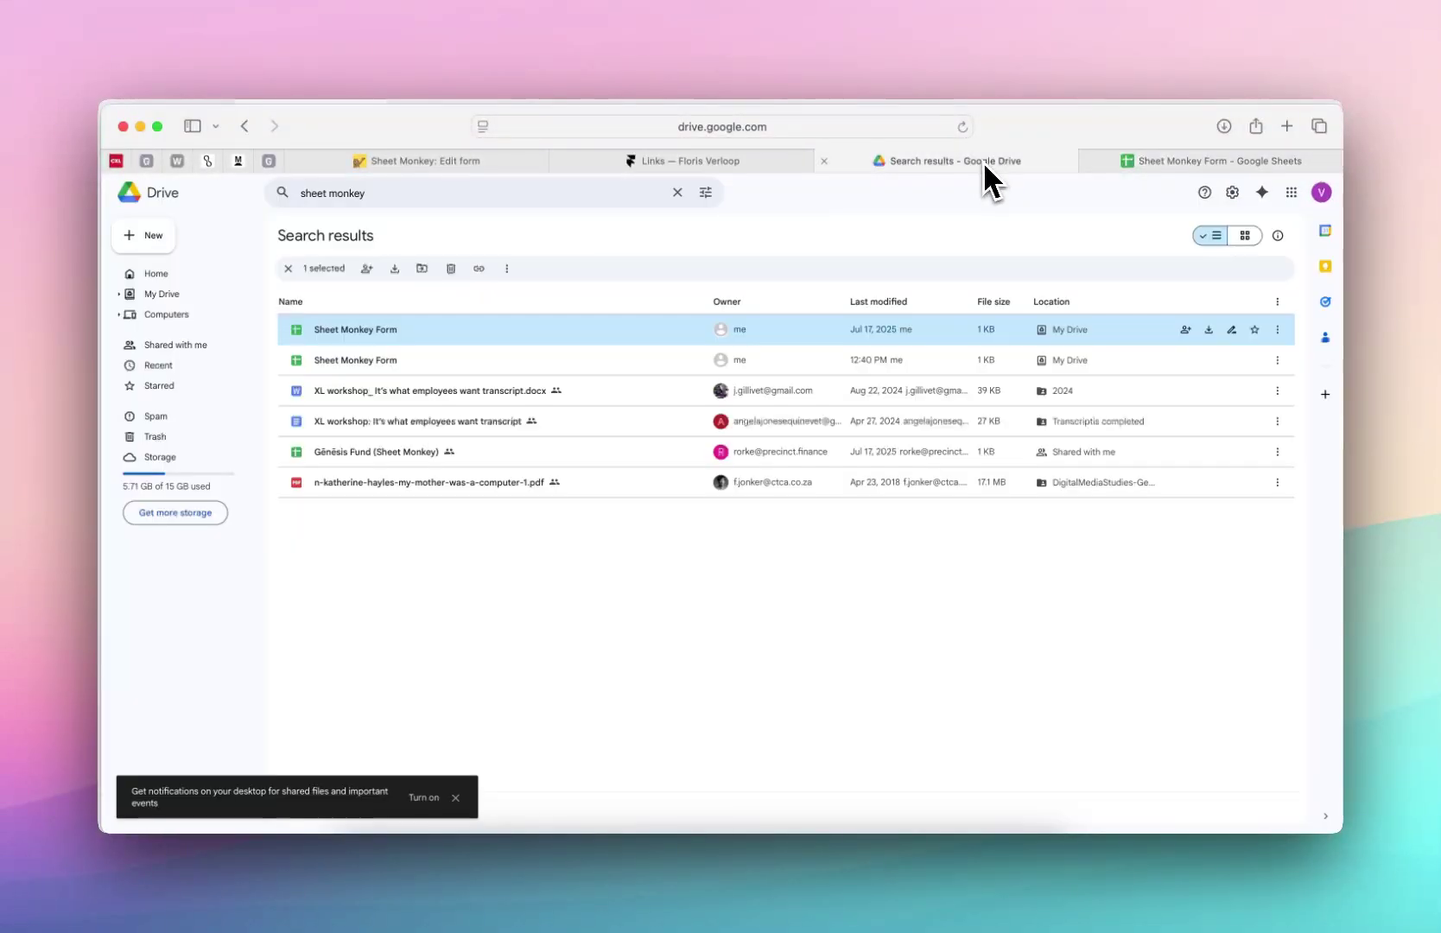
pyautogui.doubleClick(454, 361)
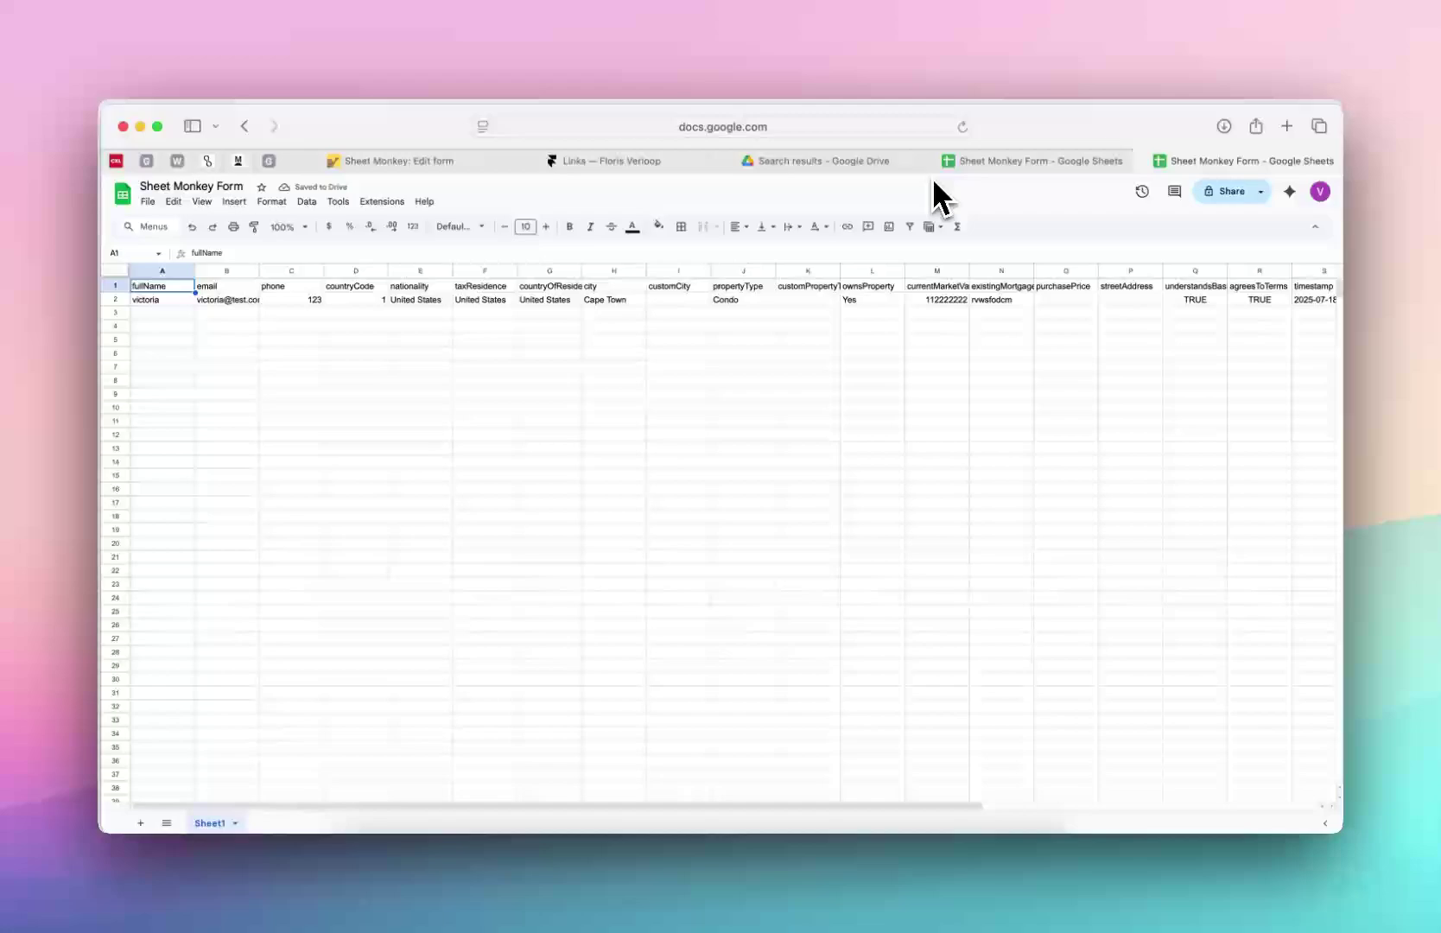
pyautogui.click(928, 156)
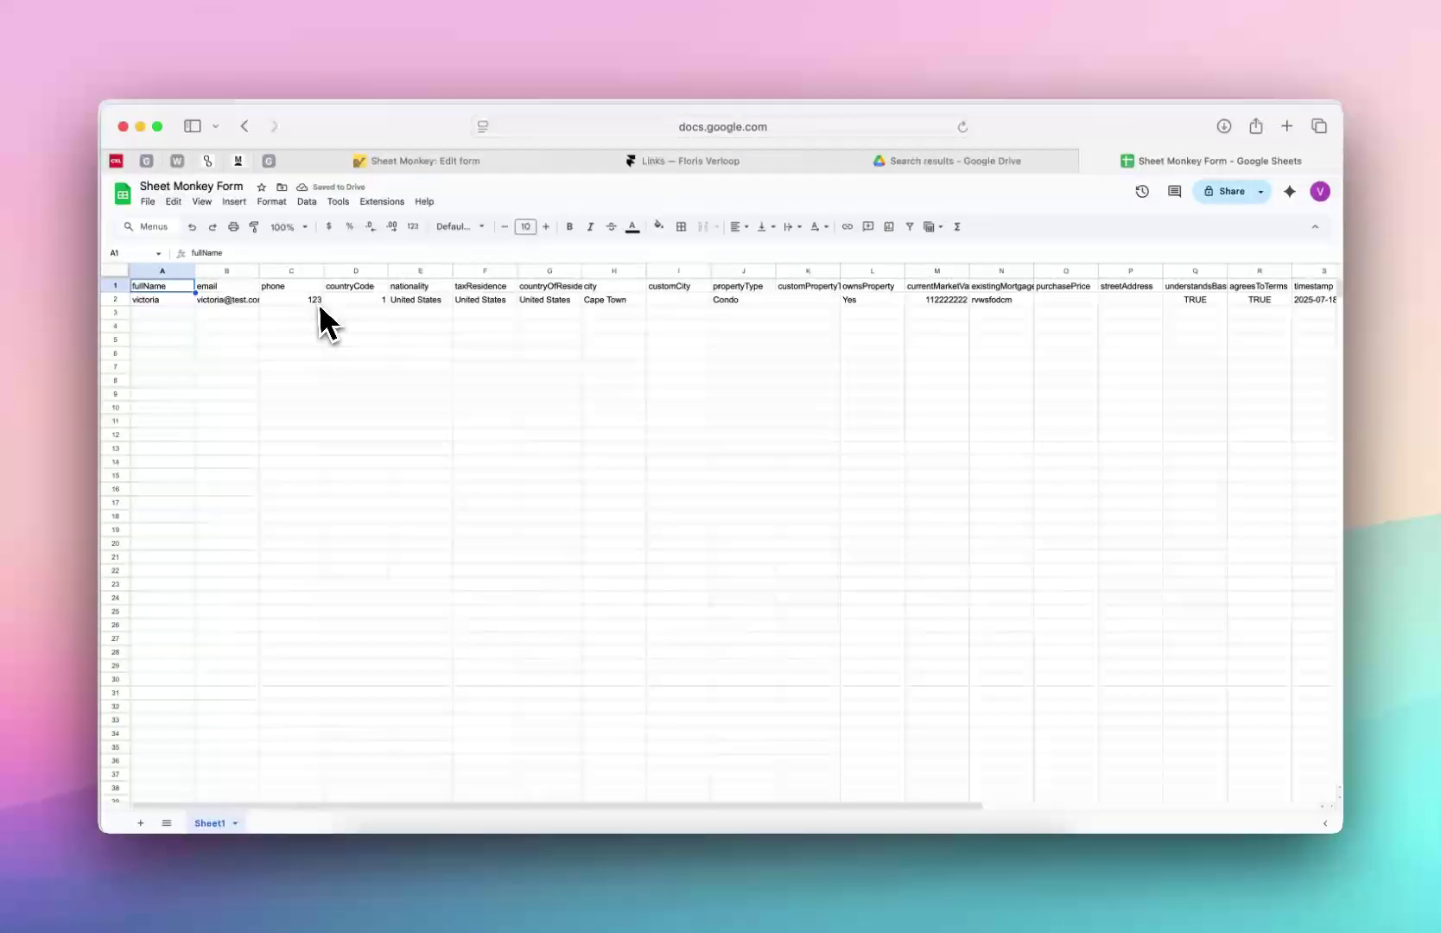
# Check the email, phone, countryCode, nationality and understandsBasics columns of the submitted row
pyautogui.click(238, 289)
pyautogui.click(274, 289)
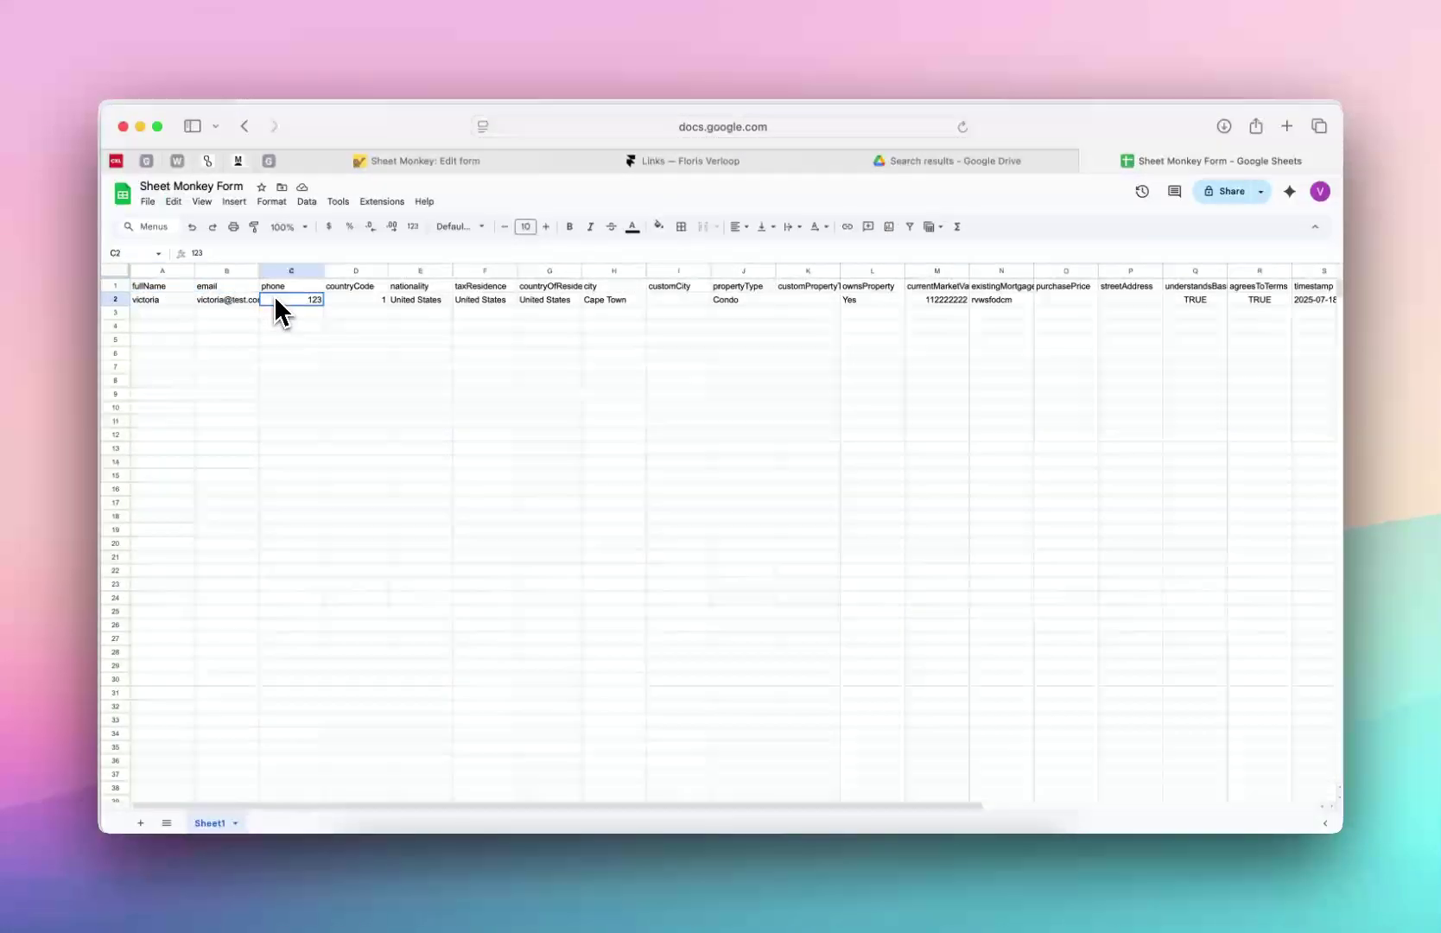
pyautogui.click(334, 288)
pyautogui.click(397, 289)
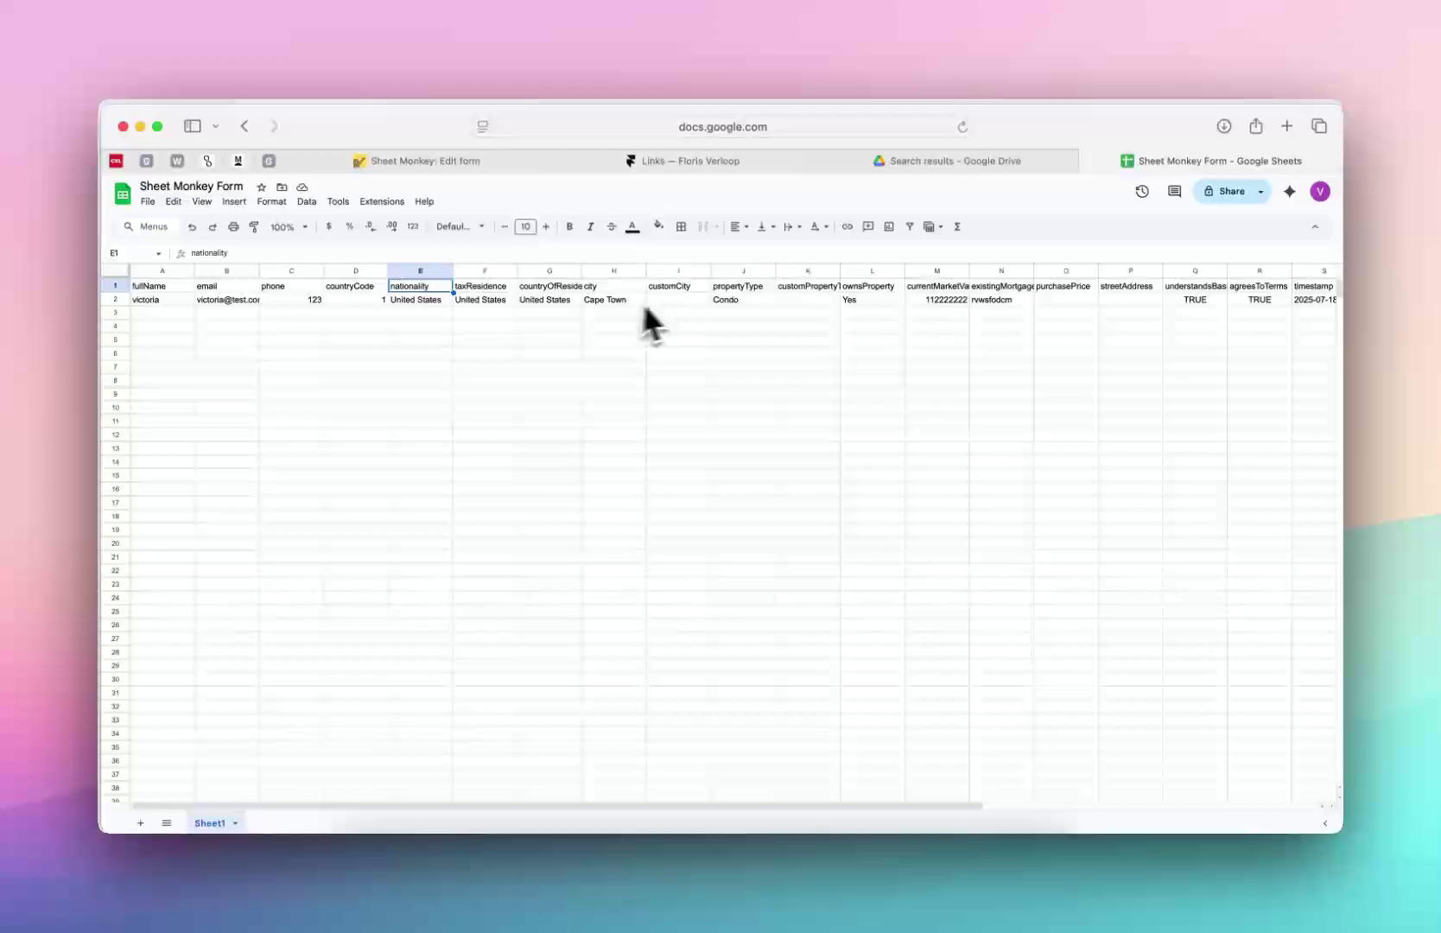
pyautogui.hscroll(5, 674, 313)
pyautogui.click(895, 288)
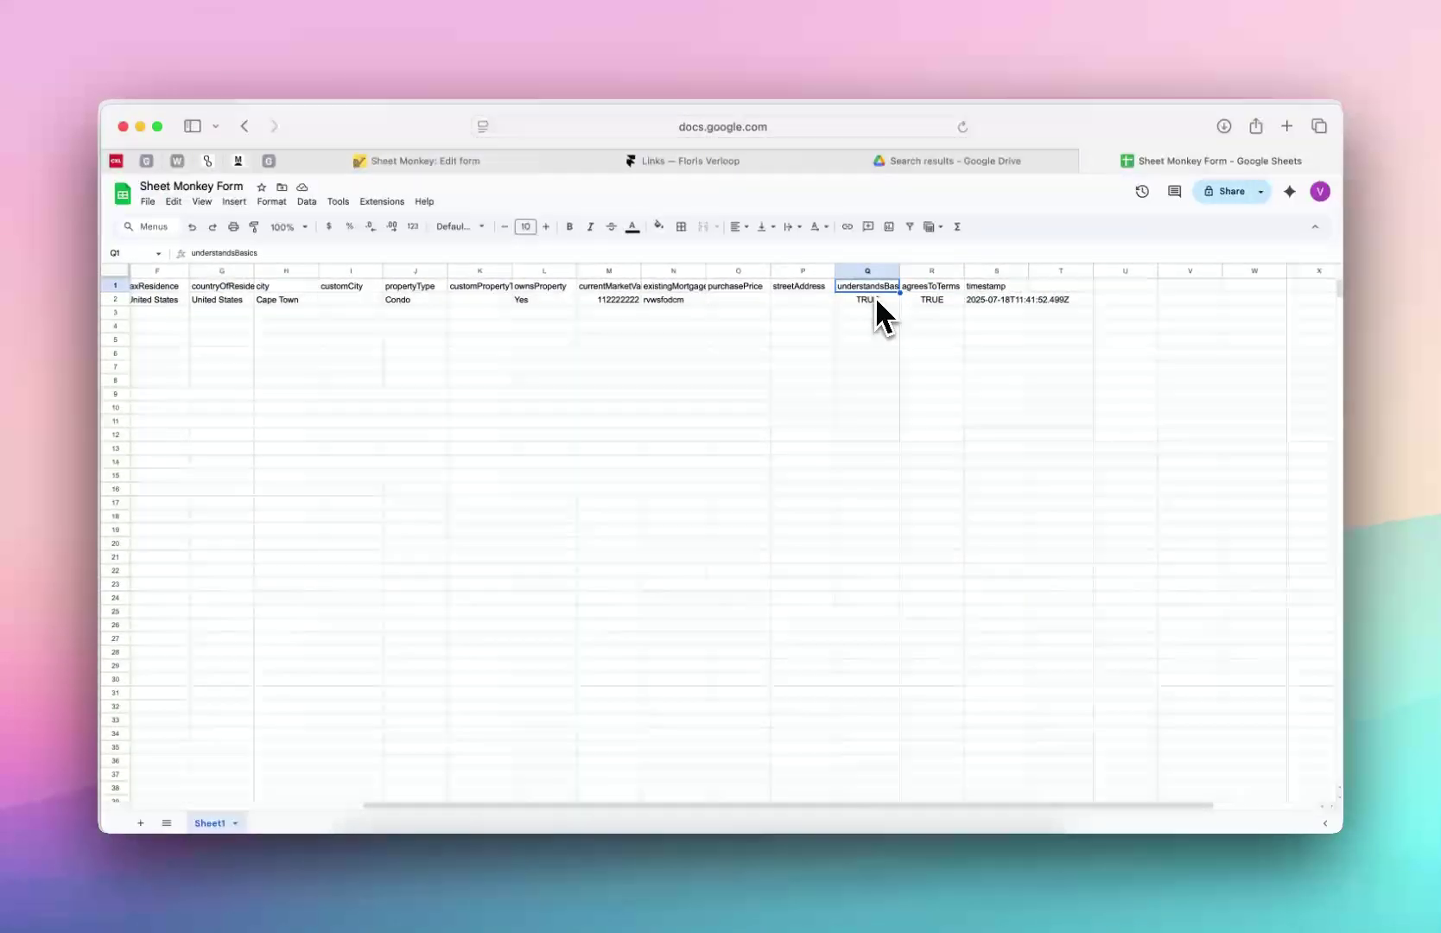
pyautogui.click(881, 301)
pyautogui.click(887, 289)
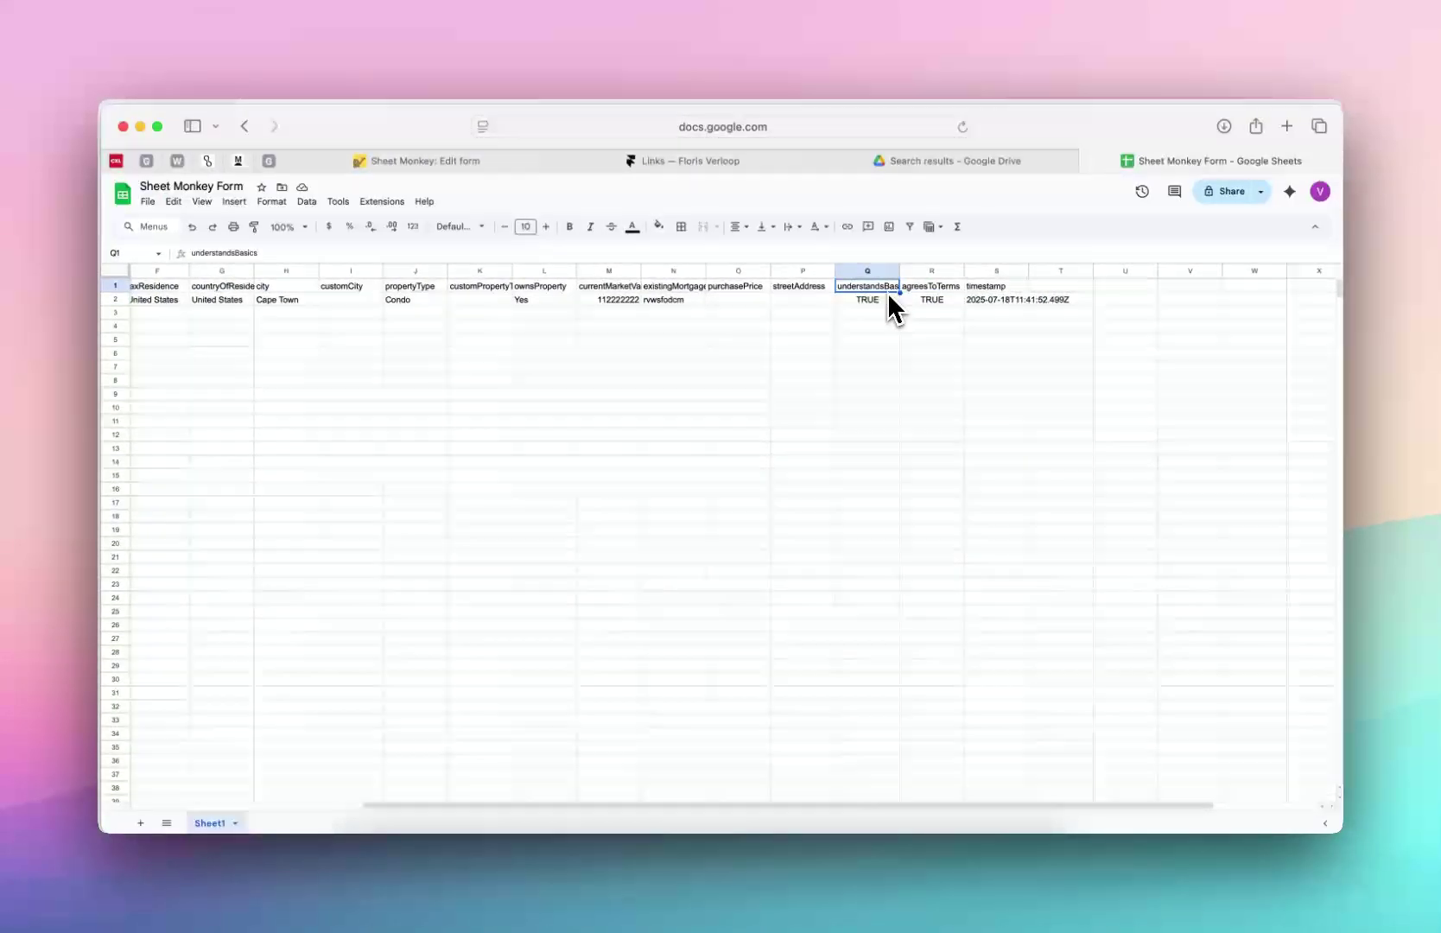
# Check the submission's timestamp and full name in A2, then return to the Sheet Monkey form settings
pyautogui.click(993, 289)
pyautogui.click(998, 300)
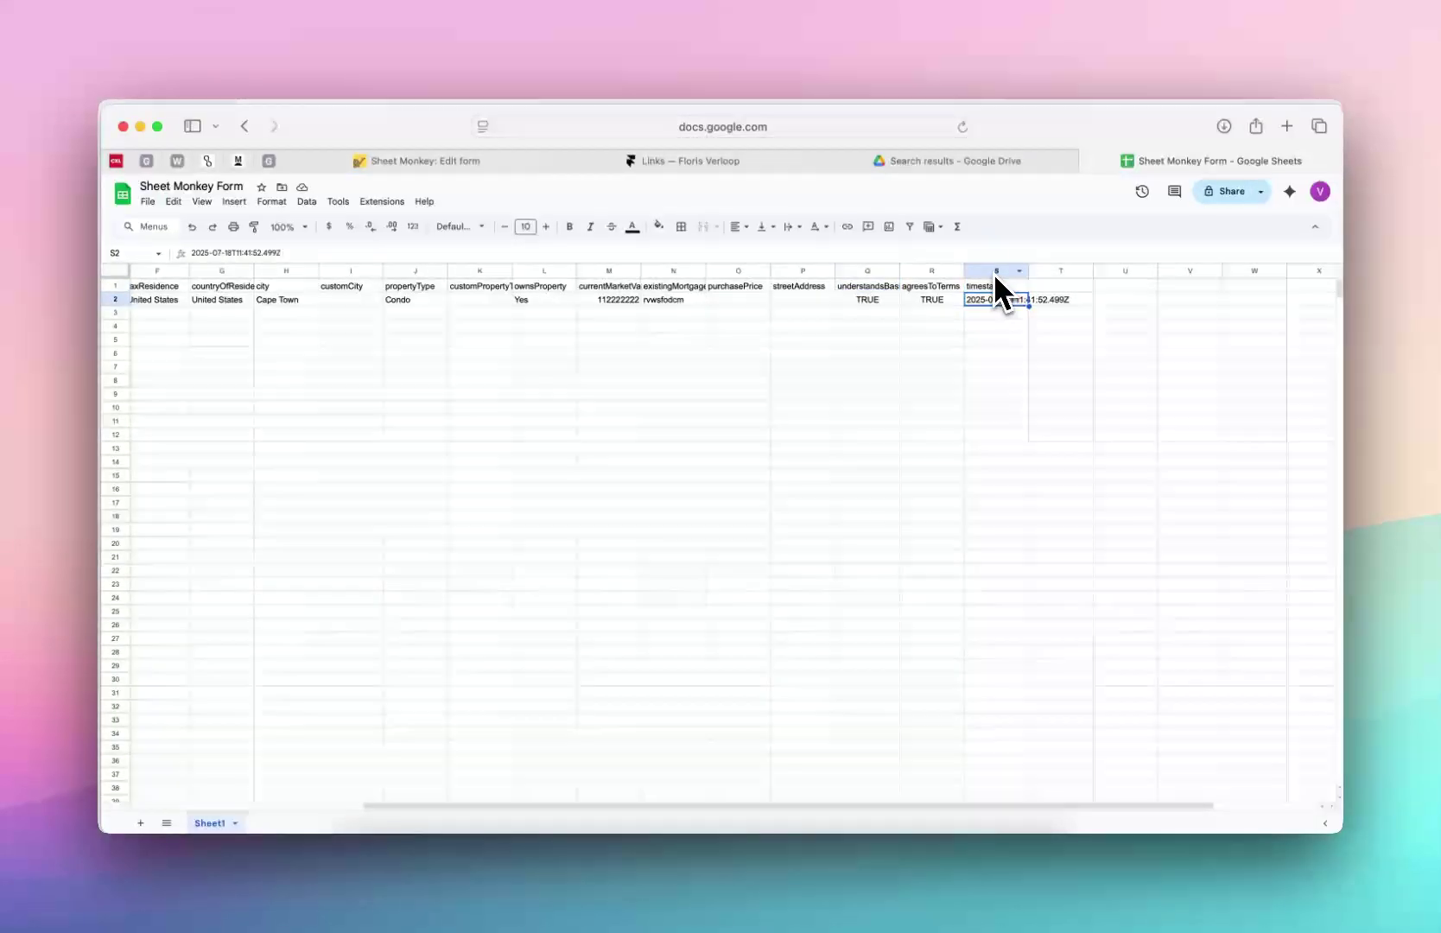
pyautogui.hscroll(-5, 993, 272)
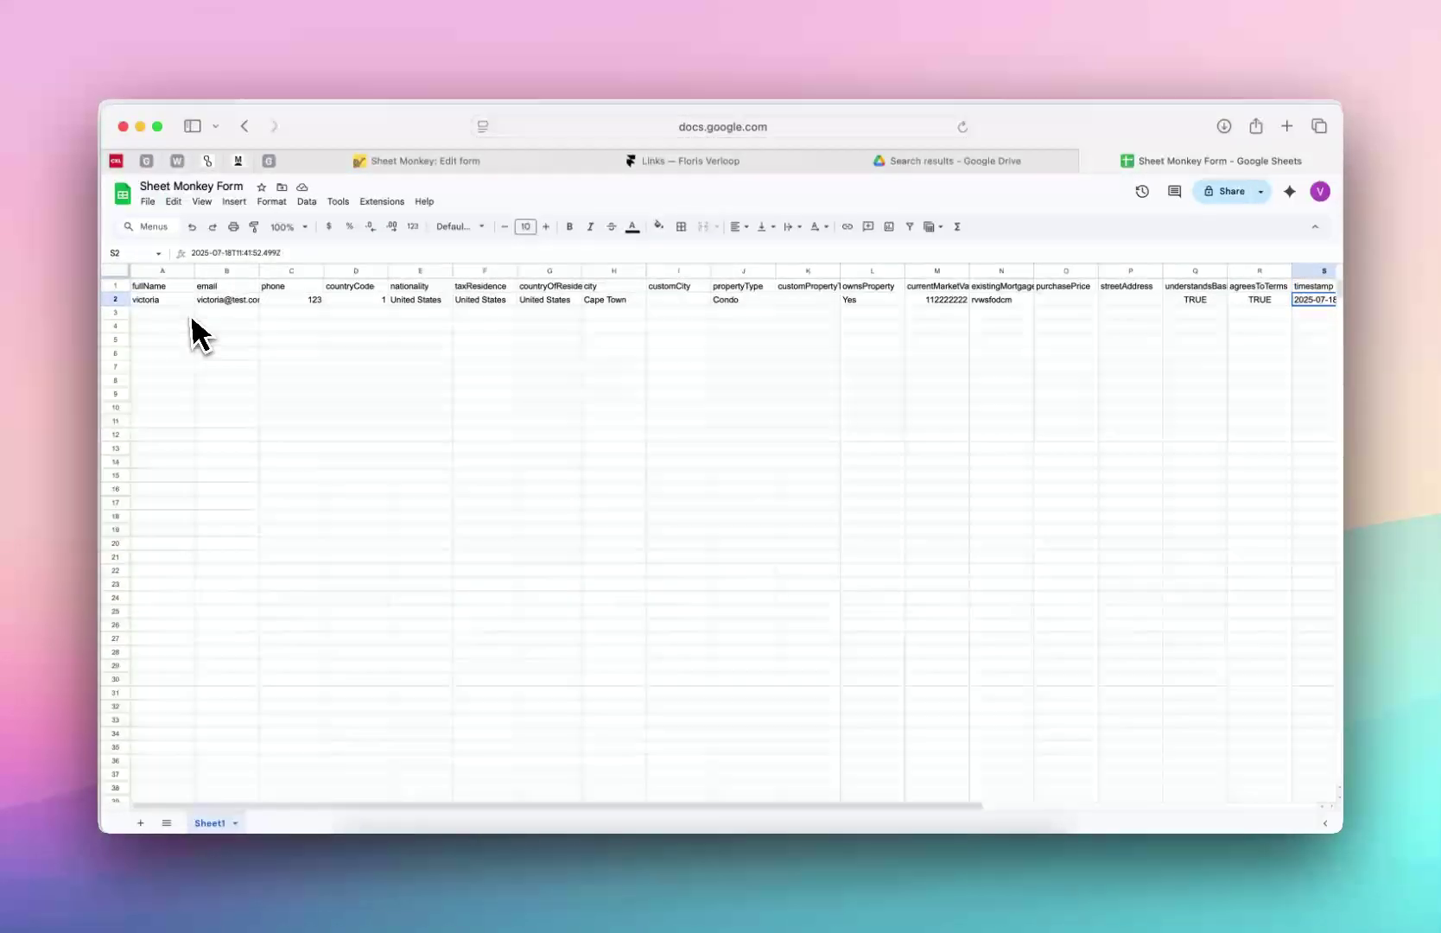
pyautogui.click(170, 302)
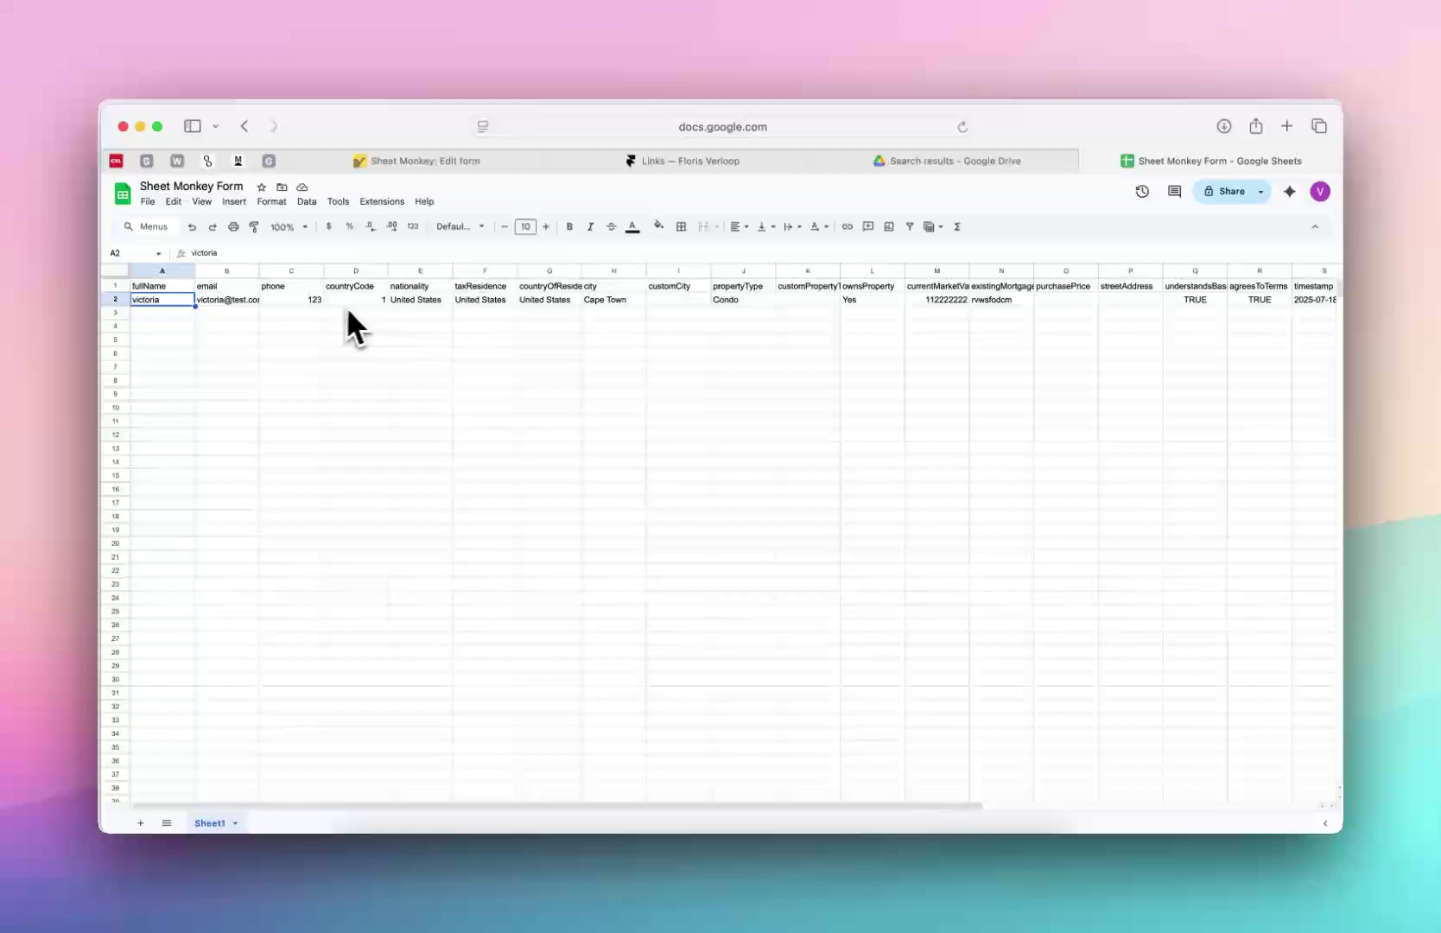
pyautogui.click(392, 166)
# Select the mortgage form and ask Workshop to give its dropdowns appearance: none
pyautogui.scroll(-1, 625, 516)
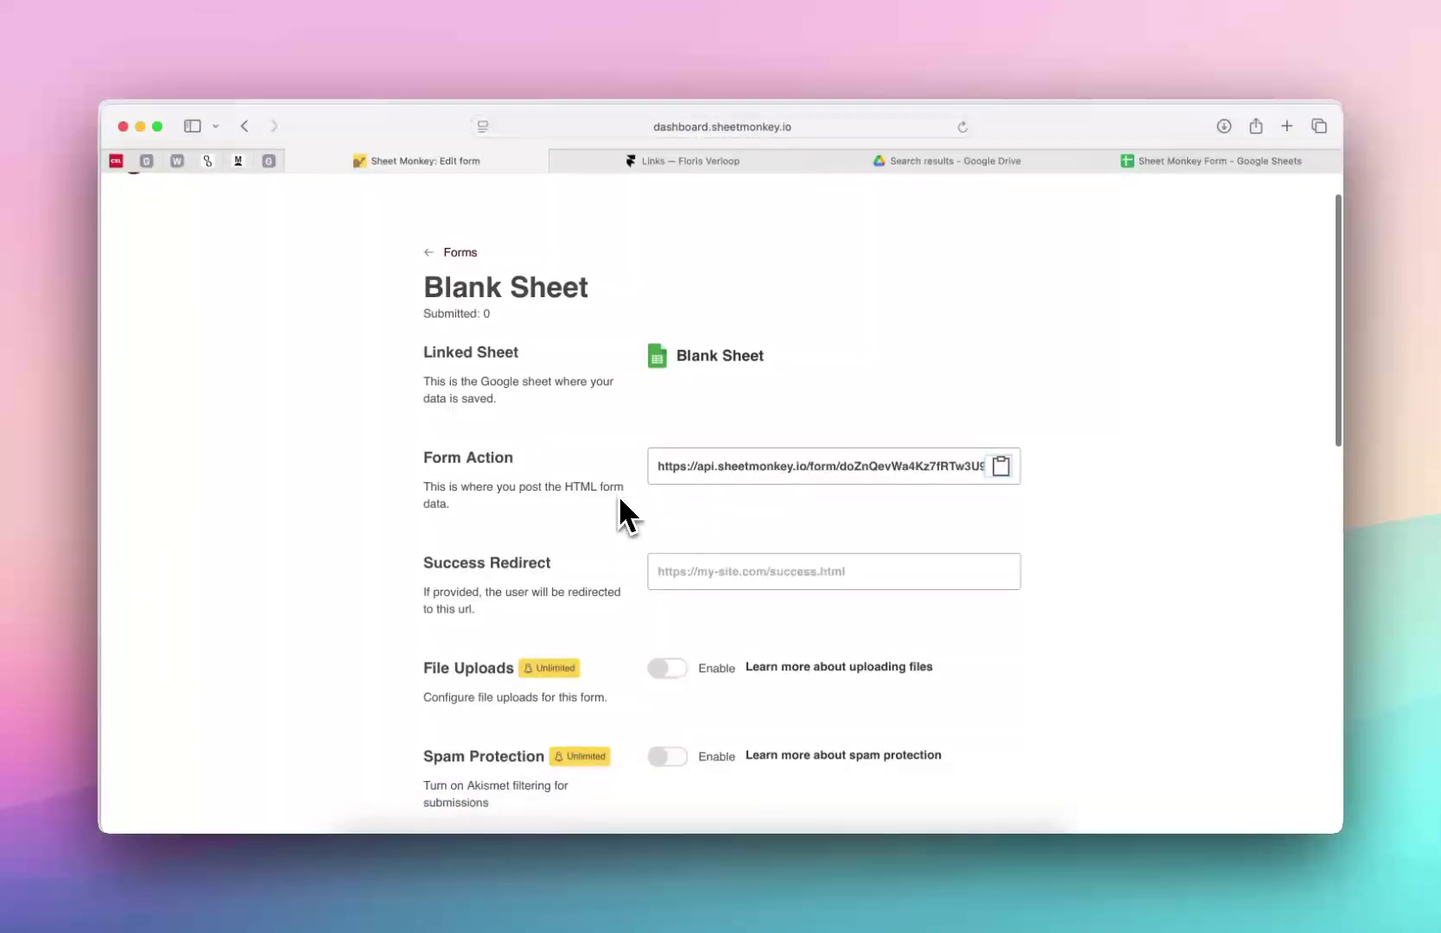
pyautogui.click(705, 878)
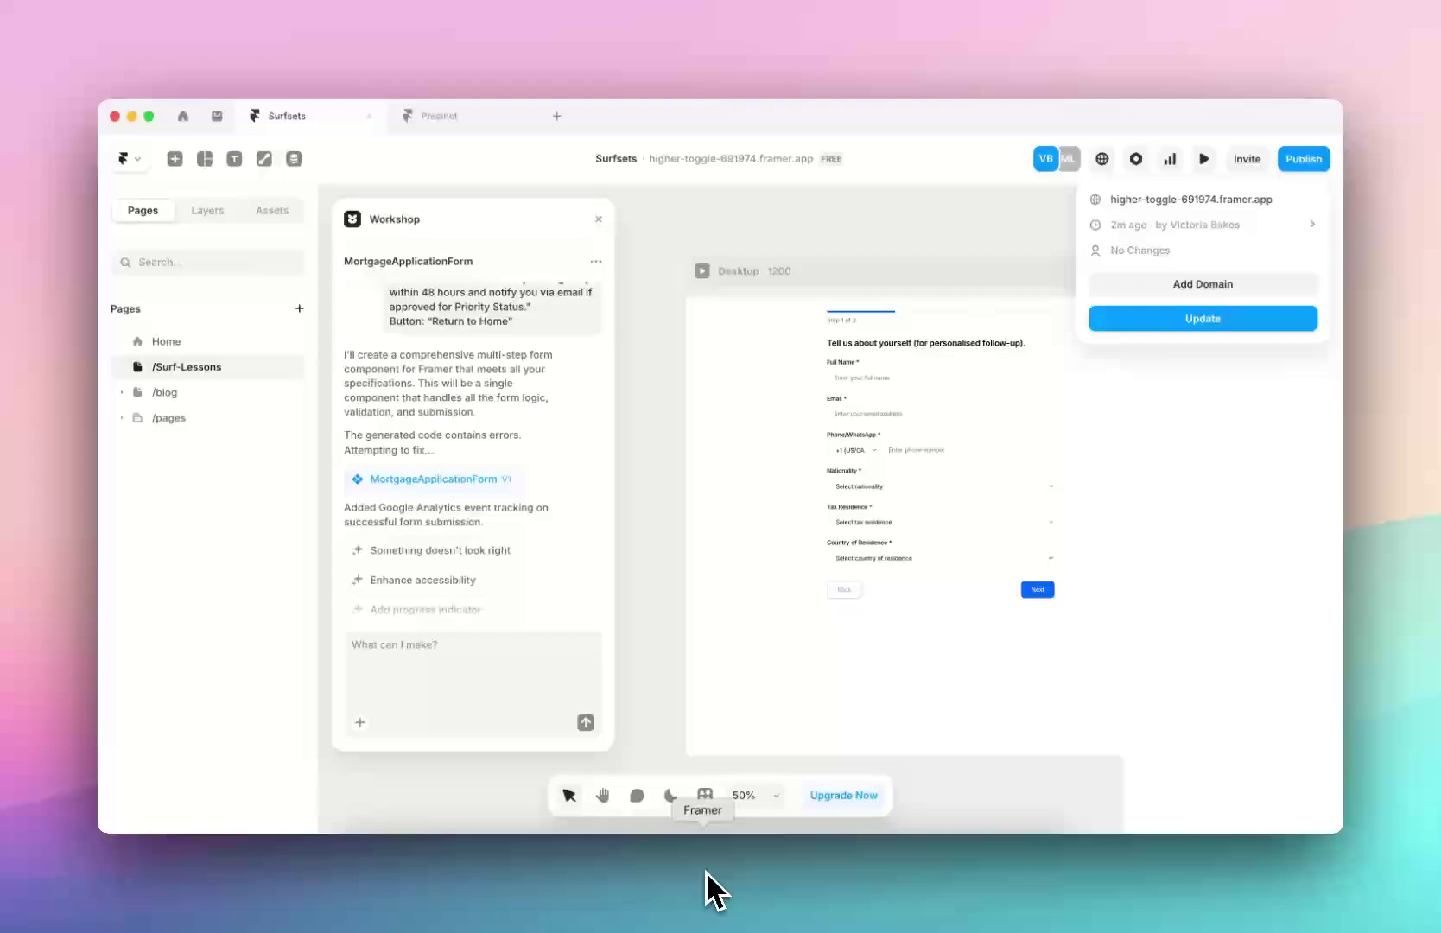
pyautogui.click(885, 455)
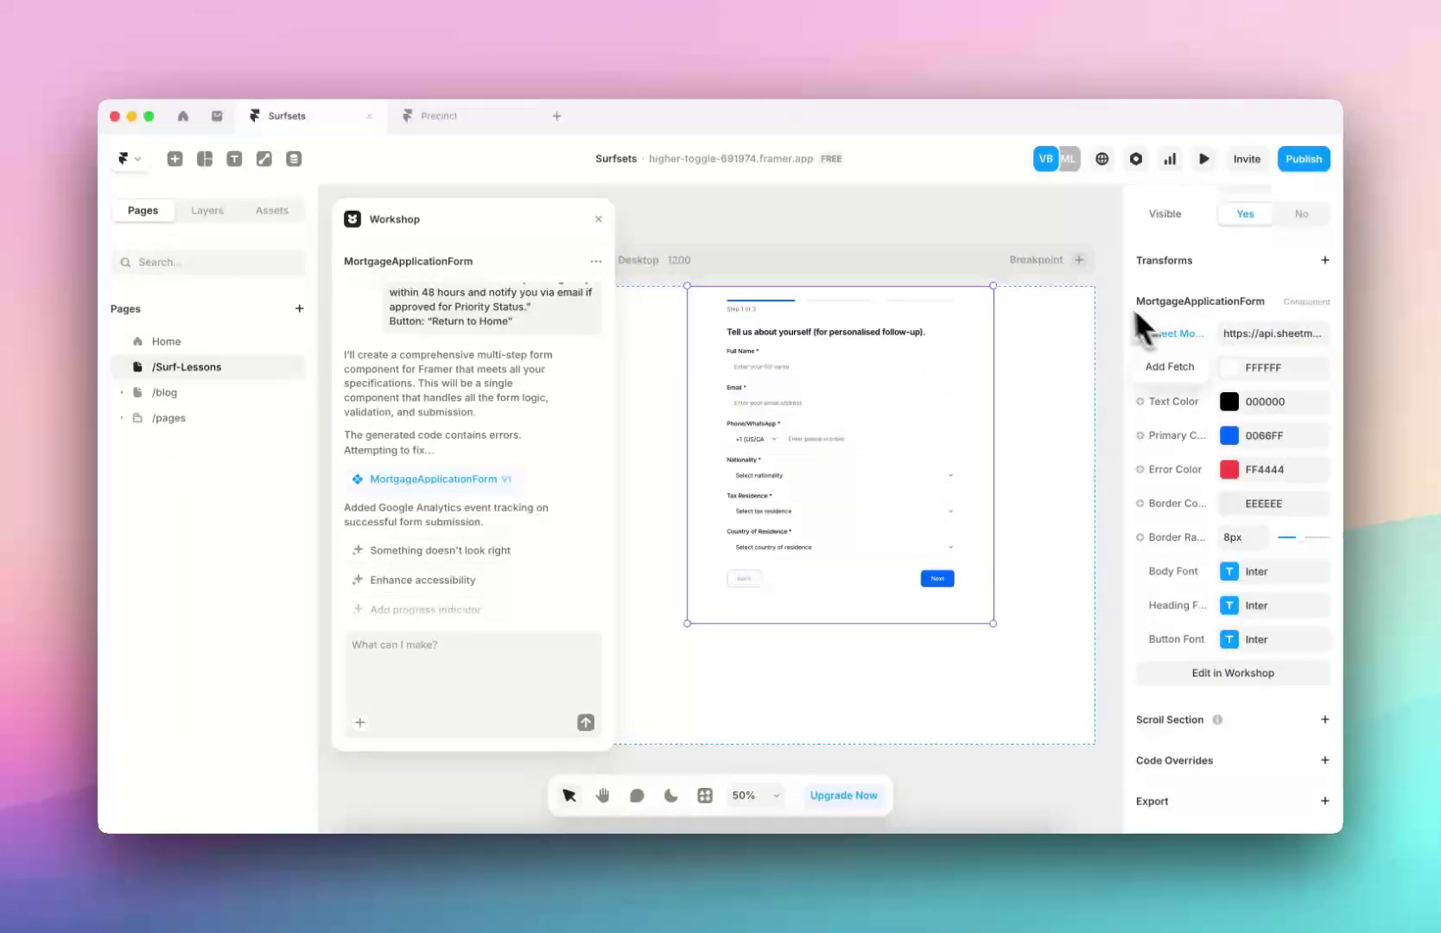
pyautogui.click(473, 682)
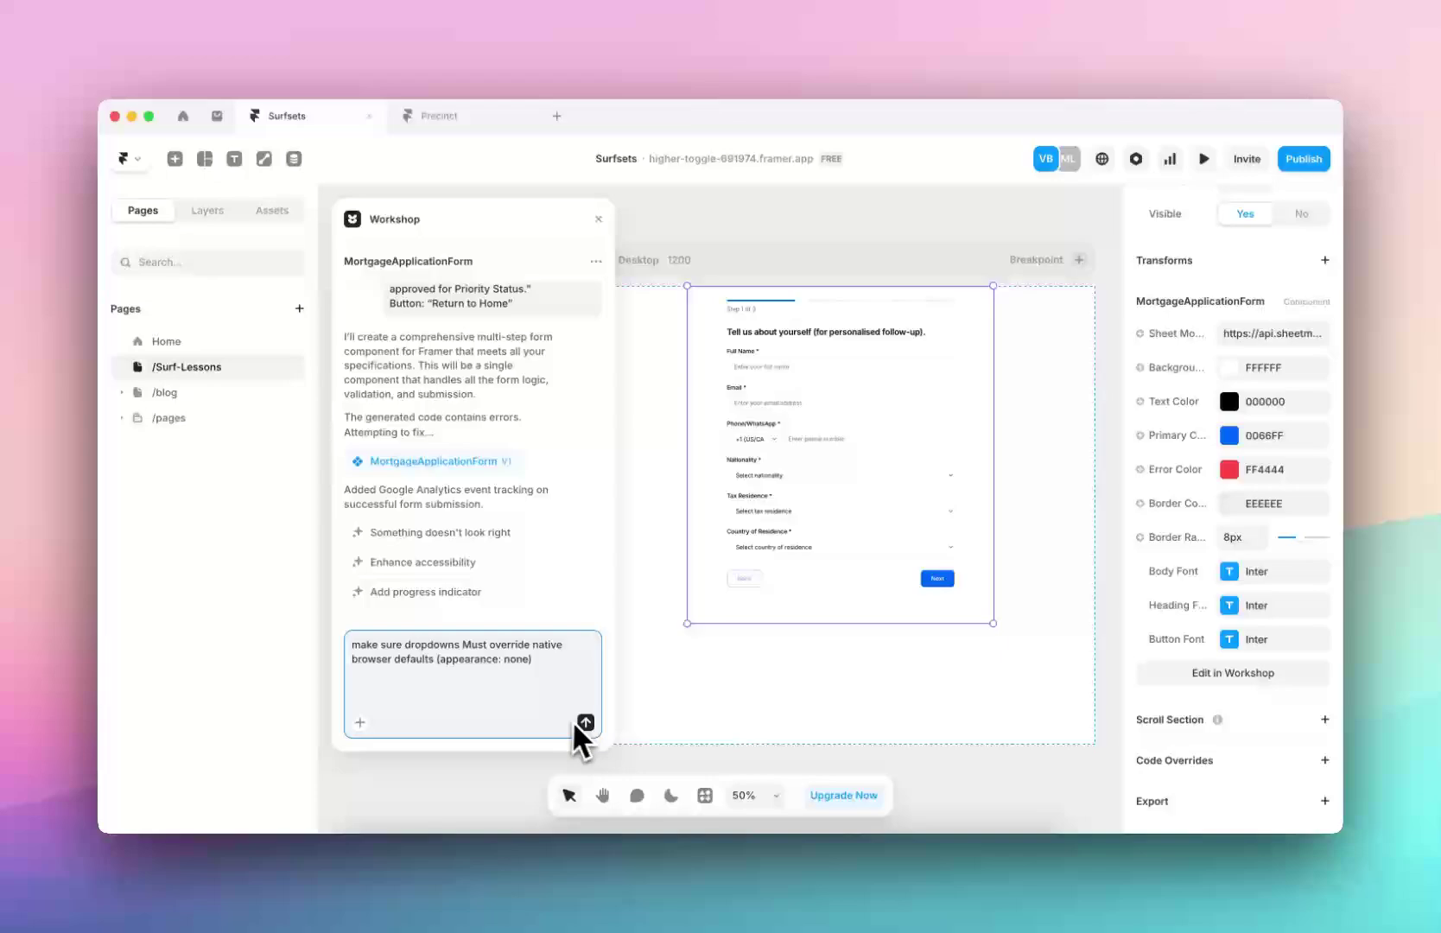
pyautogui.click(579, 724)
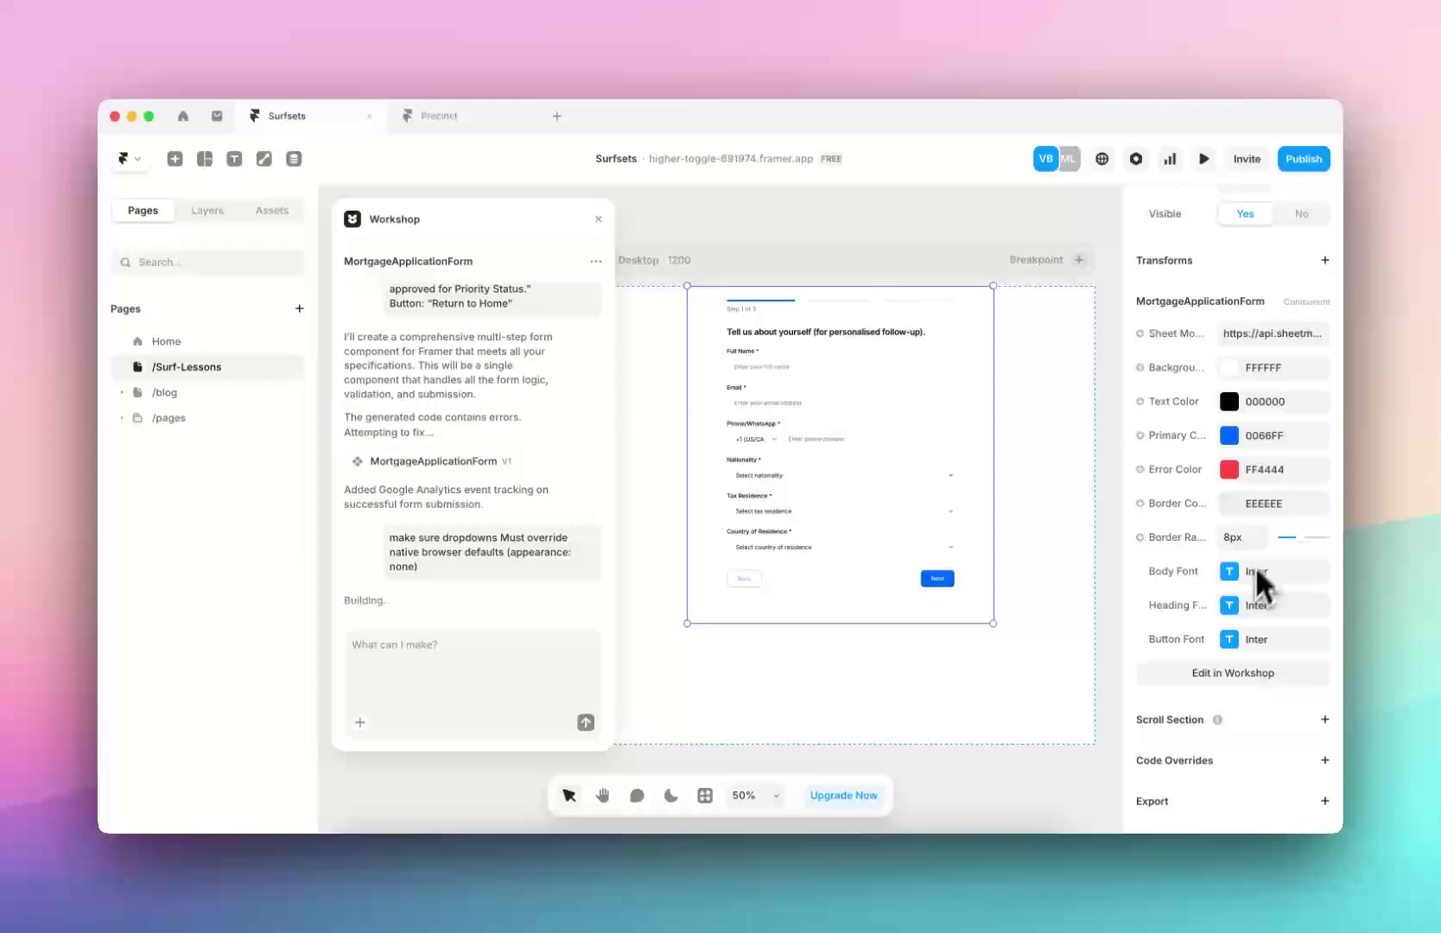
# Set the form's primary colour to pink FF0084 and keep the text colour black 000000
pyautogui.click(1229, 435)
pyautogui.moveTo(1085, 540); pyautogui.dragTo(1082, 541)
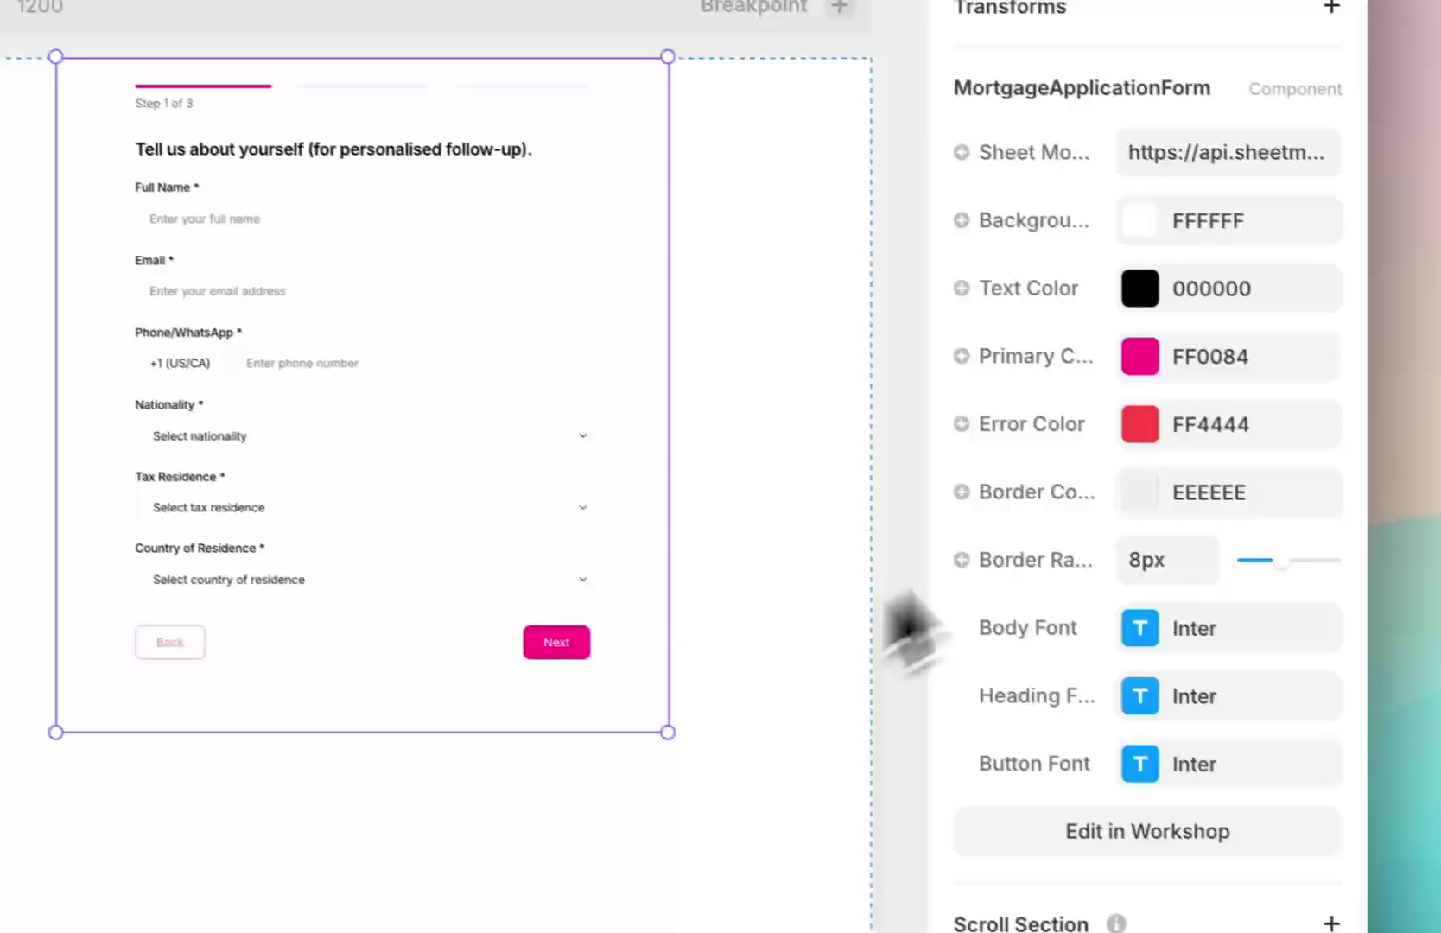
pyautogui.click(1140, 288)
pyautogui.click(796, 464)
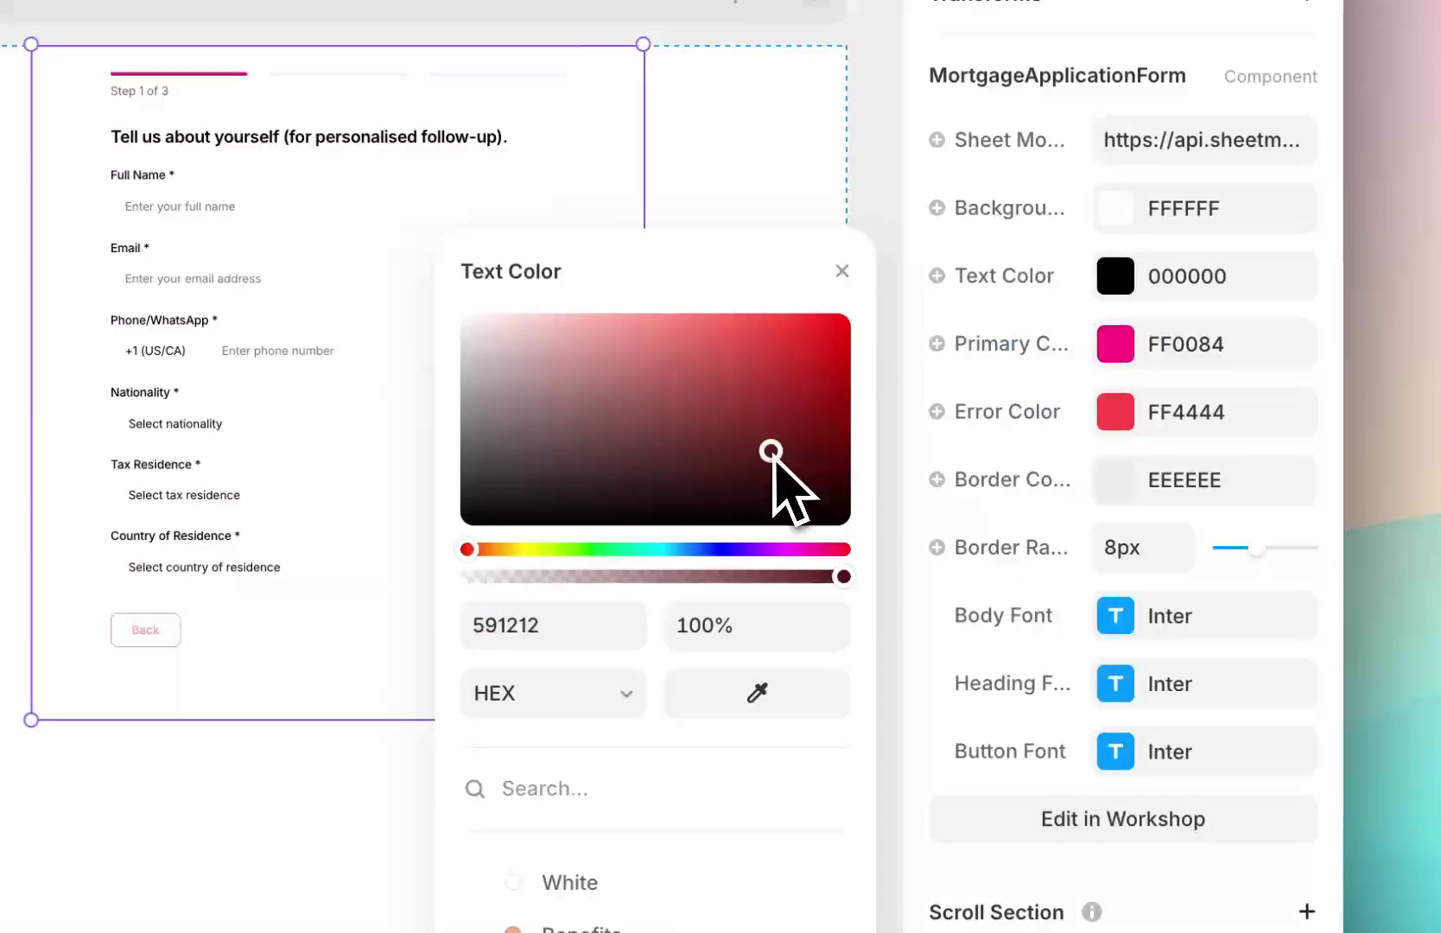
pyautogui.moveTo(771, 451); pyautogui.dragTo(412, 747)
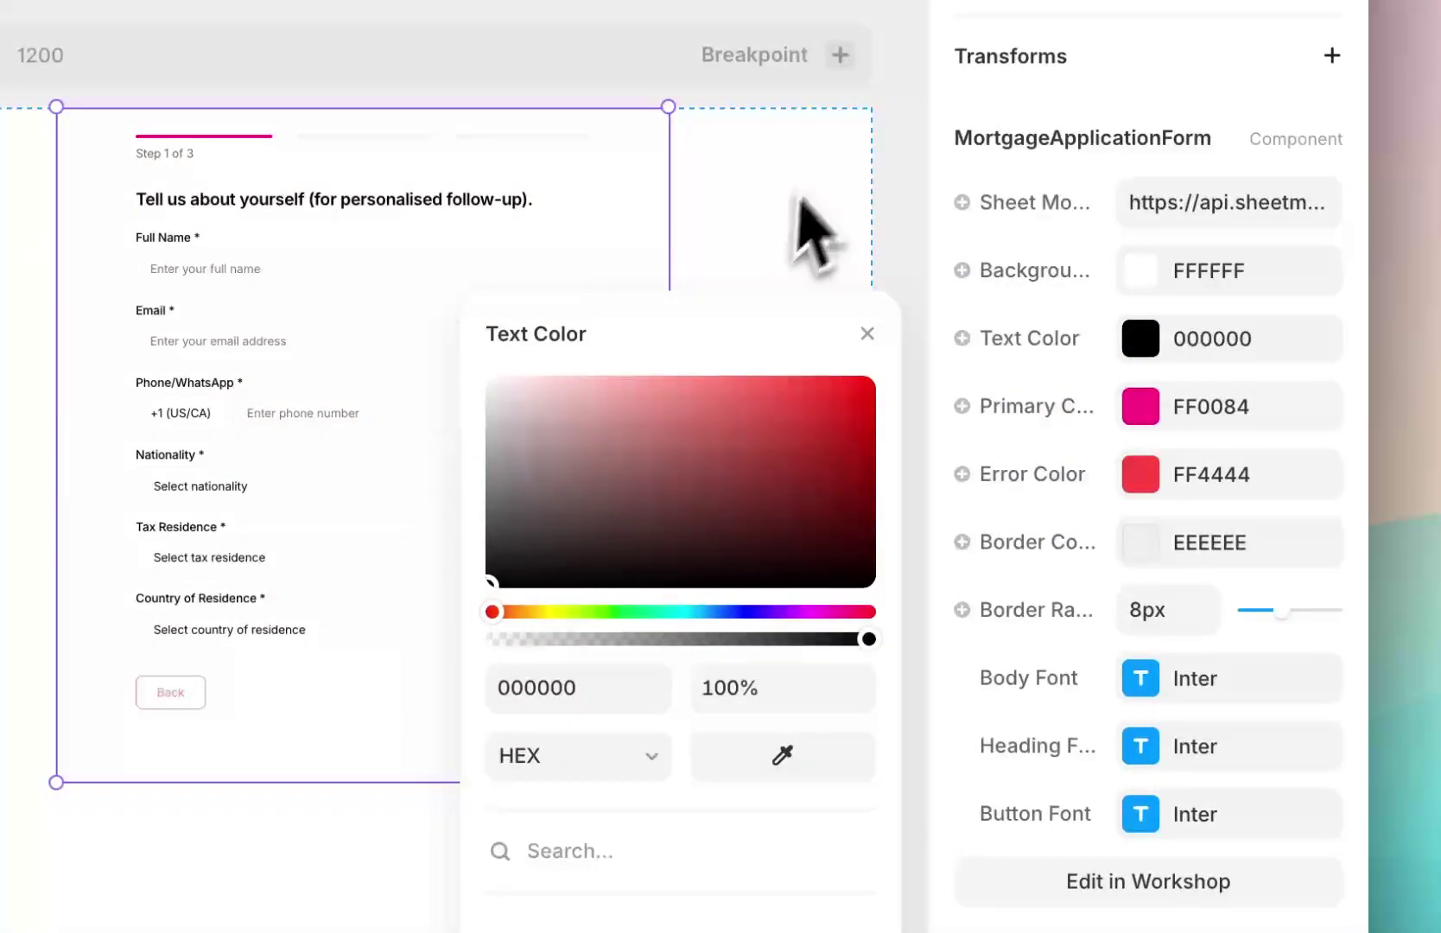
pyautogui.click(804, 226)
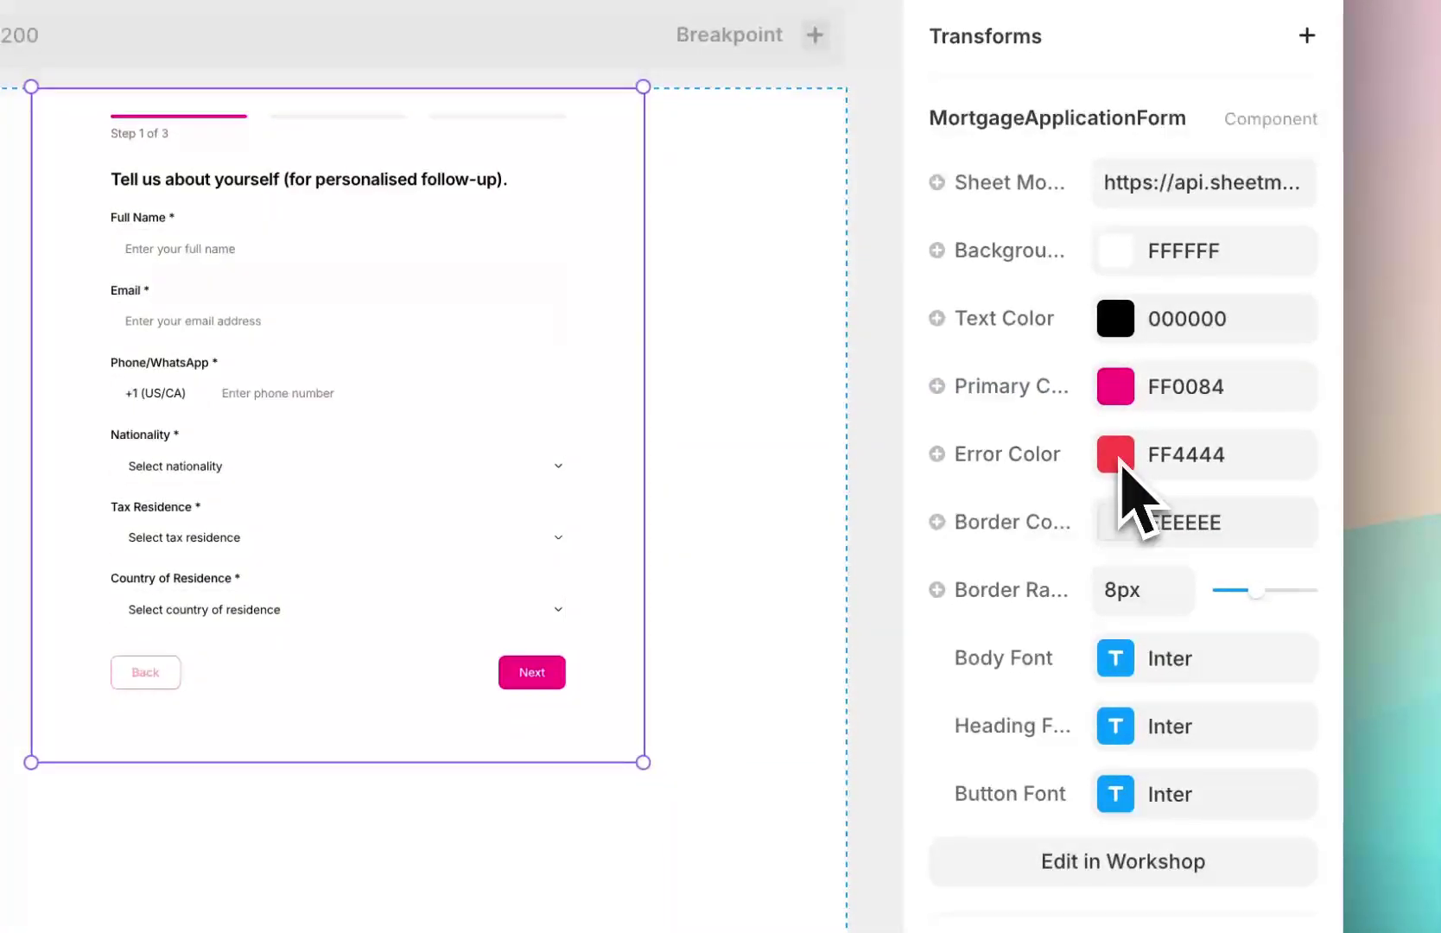
# Darken the border colour to light grey EBEBEB, then reselect the mortgage form
pyautogui.click(1113, 524)
pyautogui.moveTo(653, 458); pyautogui.dragTo(456, 388)
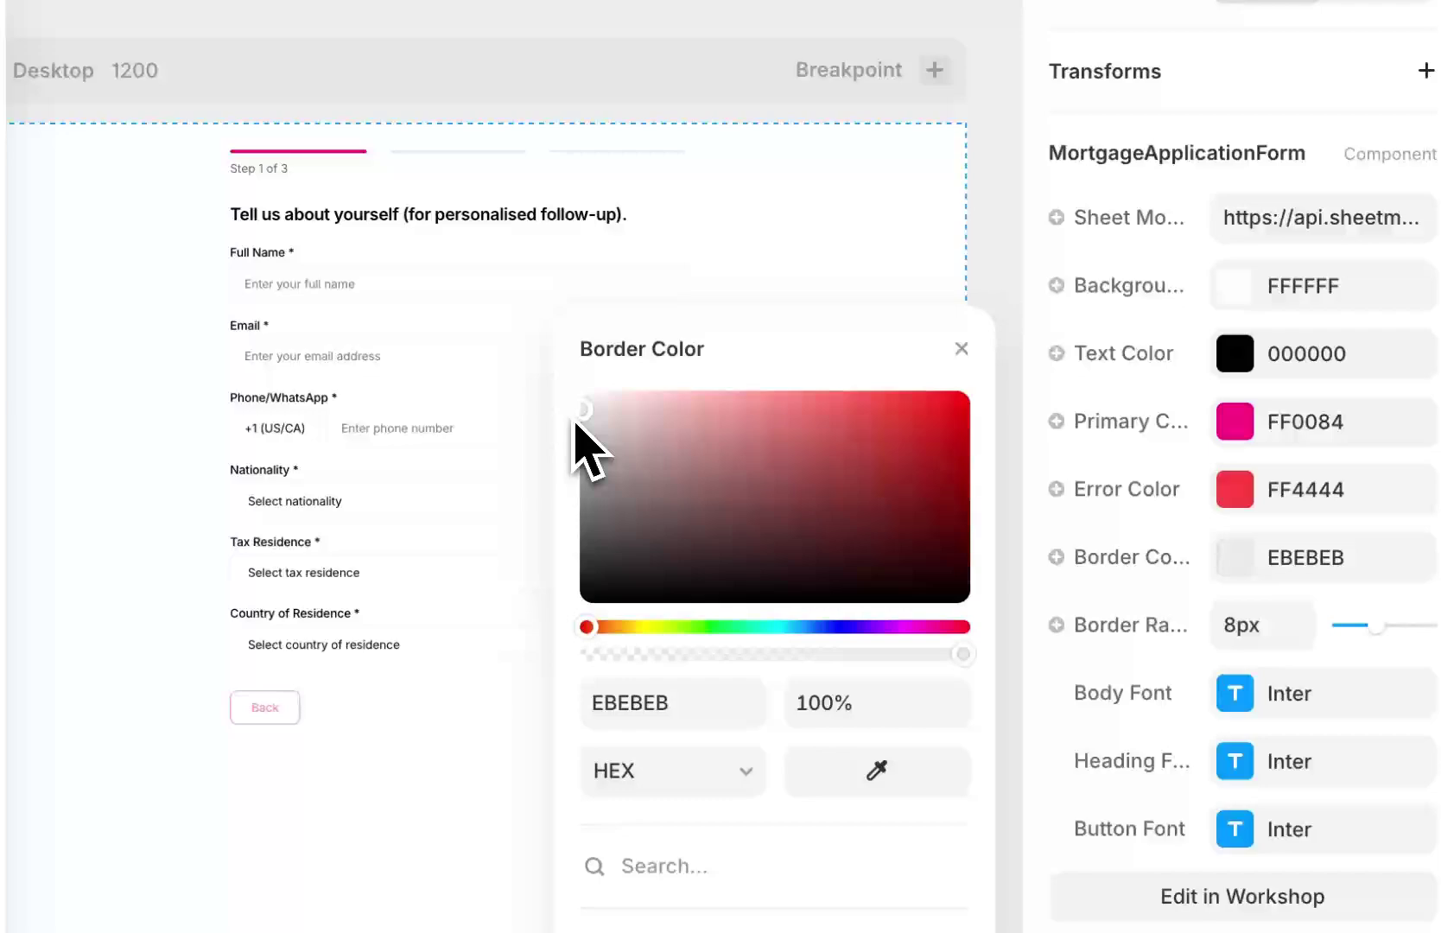
pyautogui.click(878, 251)
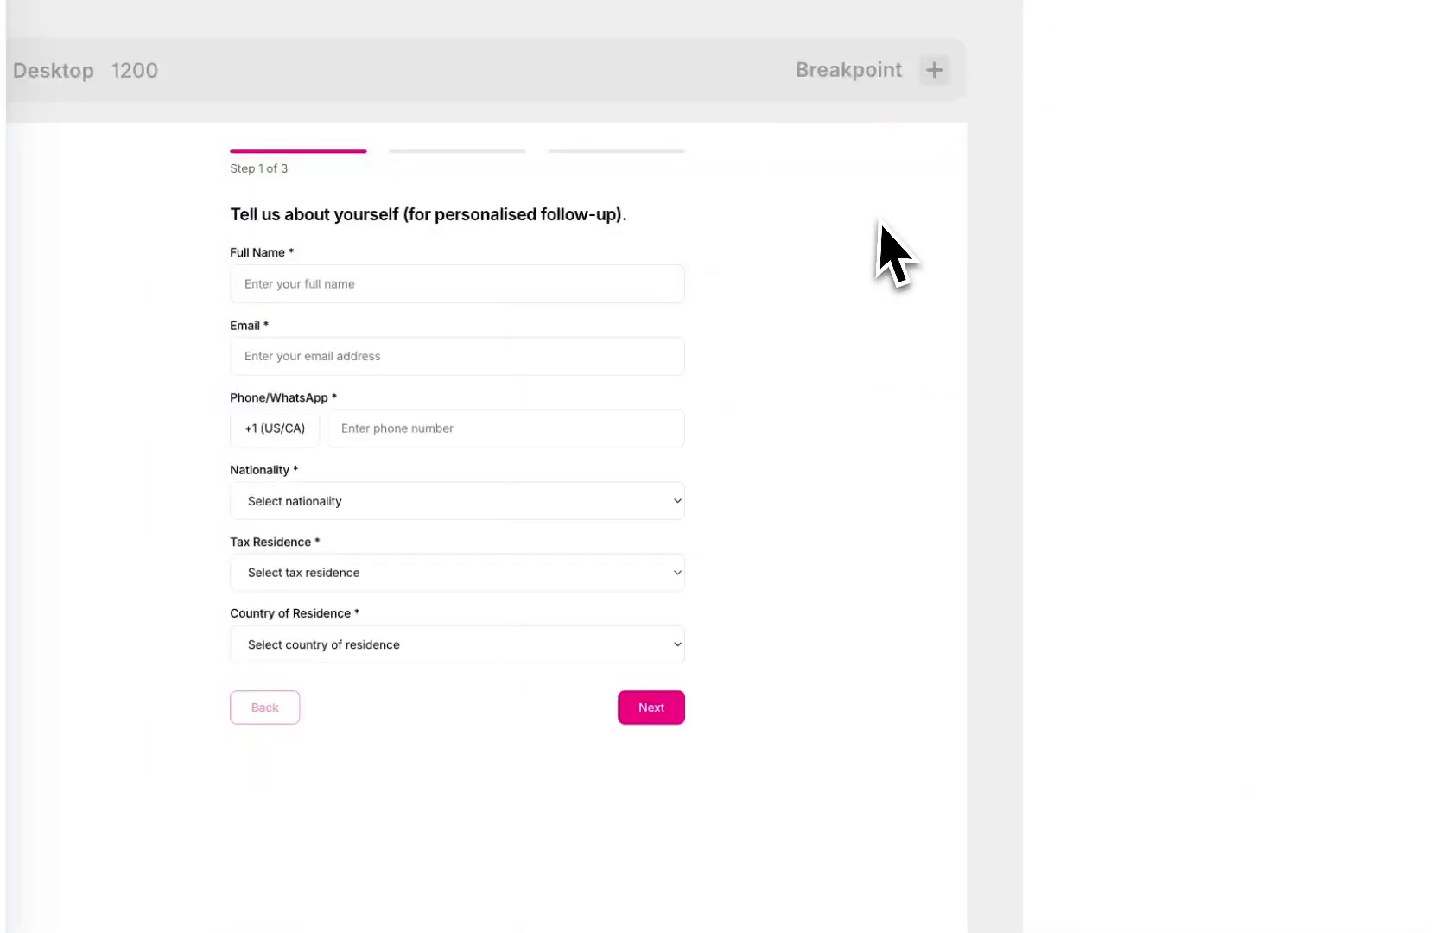
pyautogui.click(414, 563)
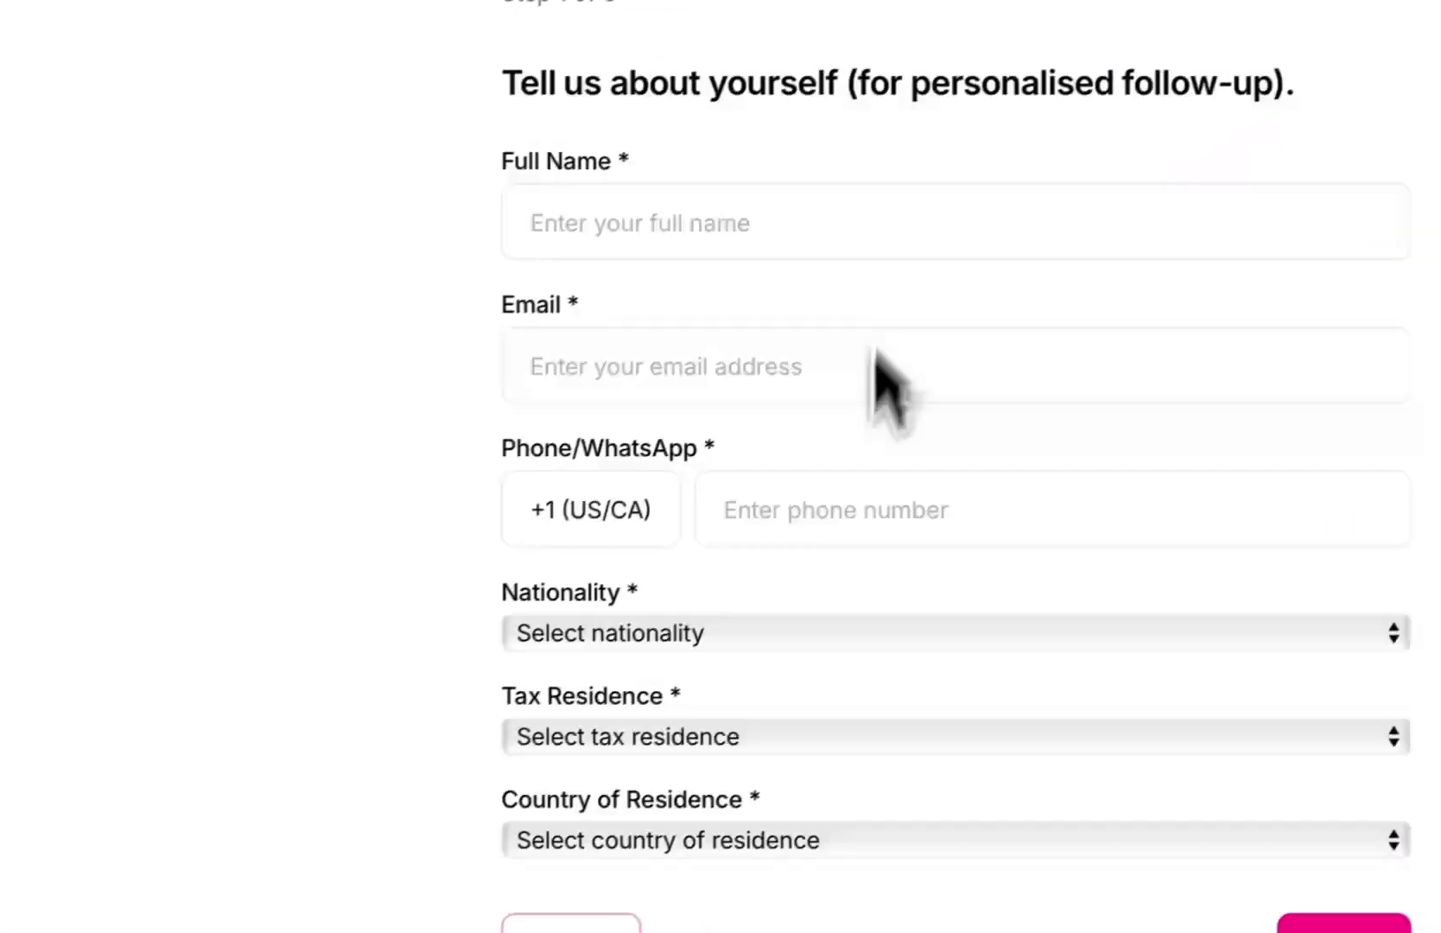
# Open and close the country-code dropdown in preview to check its styling
pyautogui.click(639, 512)
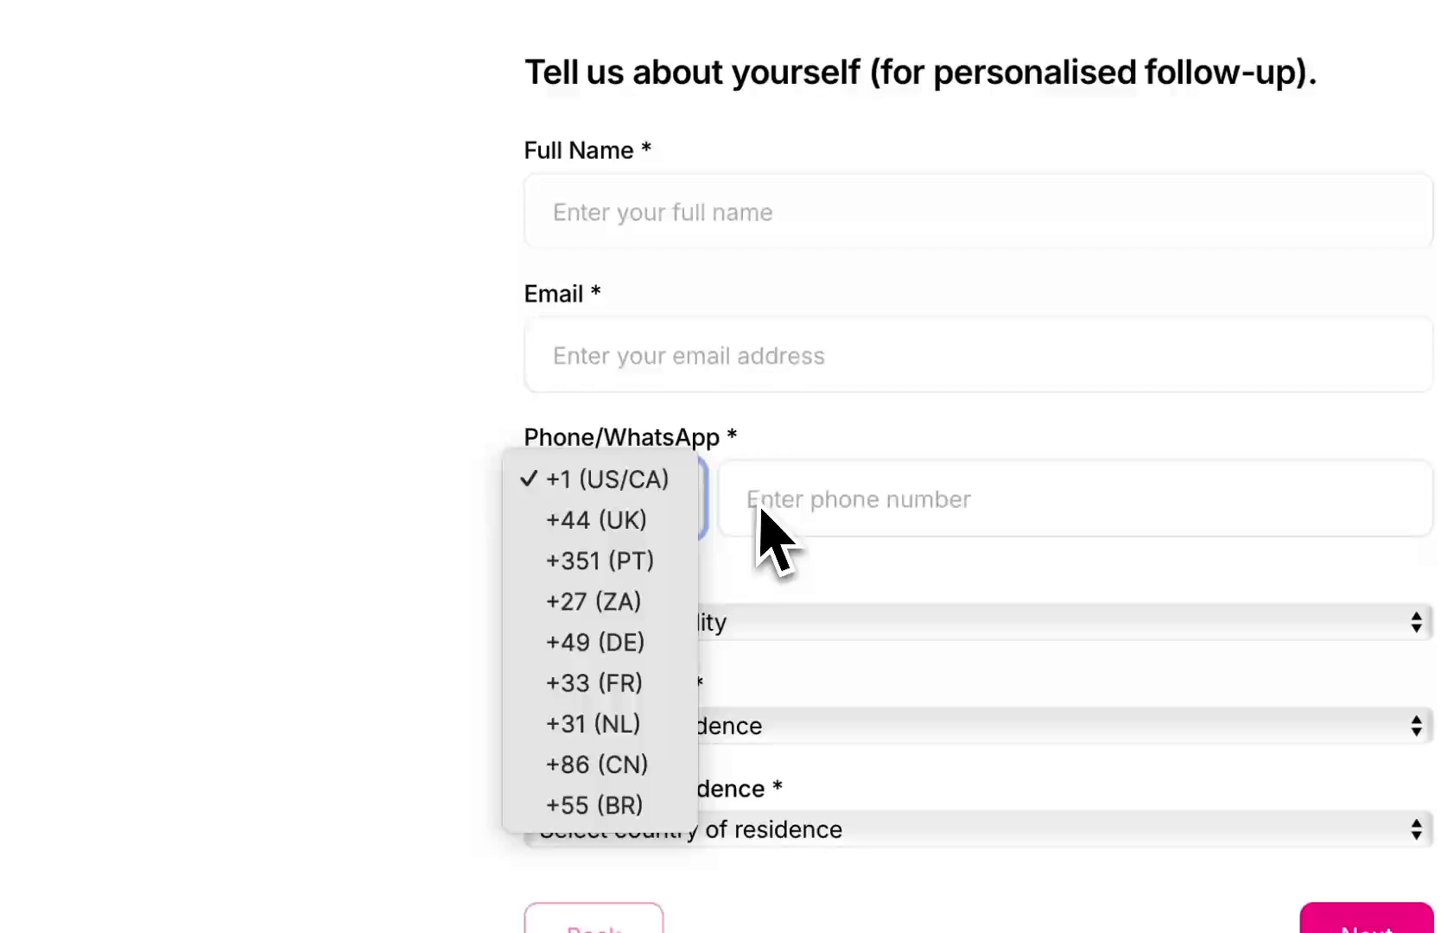
pyautogui.press('Escape')
pyautogui.click(640, 509)
pyautogui.click(484, 622)
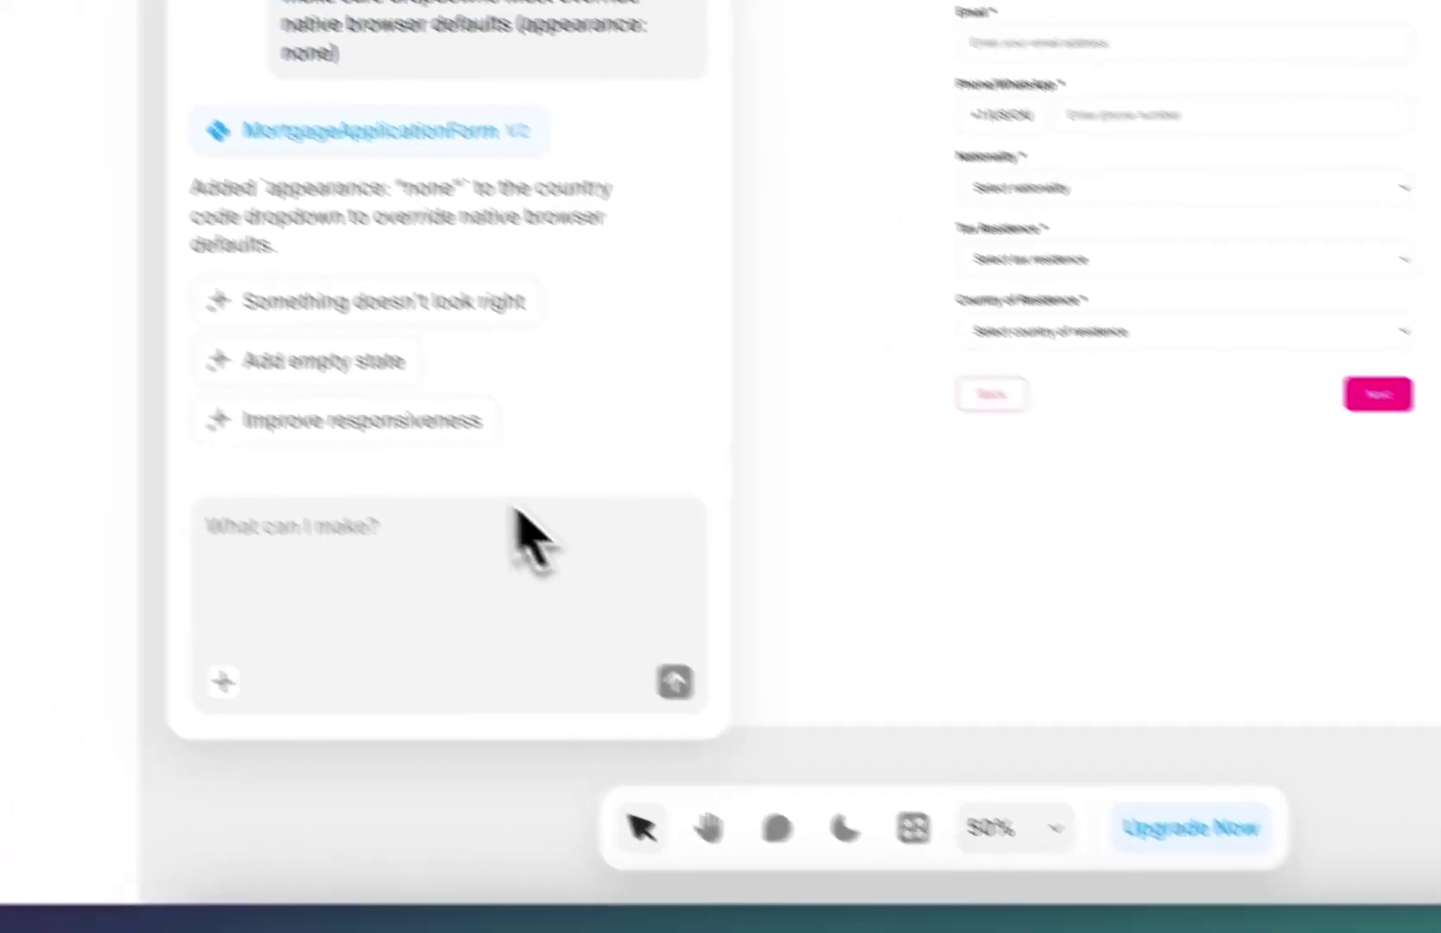
# Ask Workshop to make all form dropdowns override native browser defaults
pyautogui.click(410, 484)
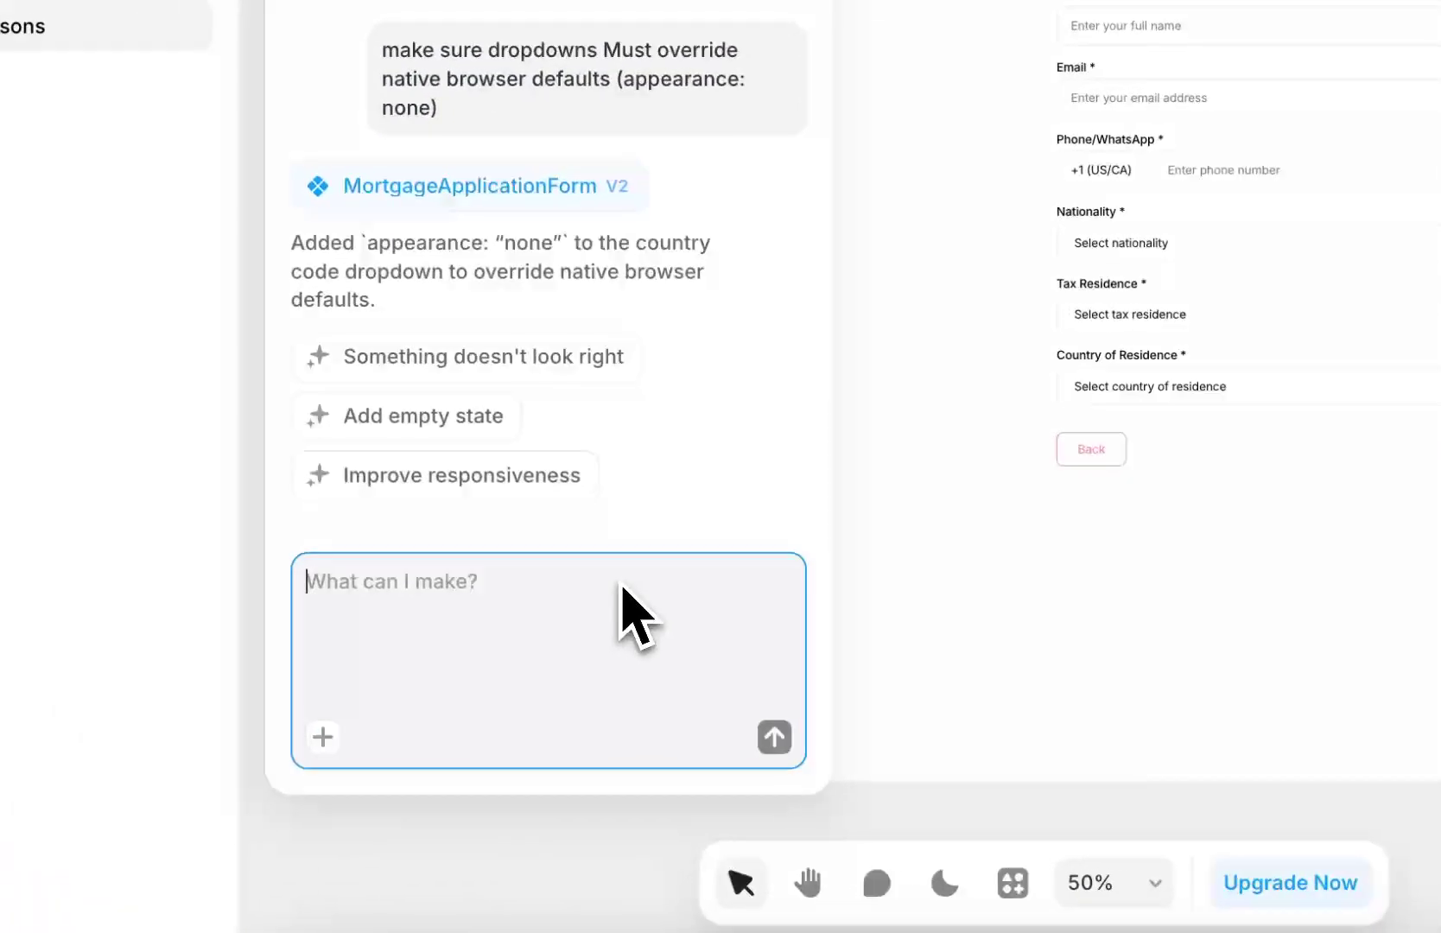
pyautogui.write('mak')
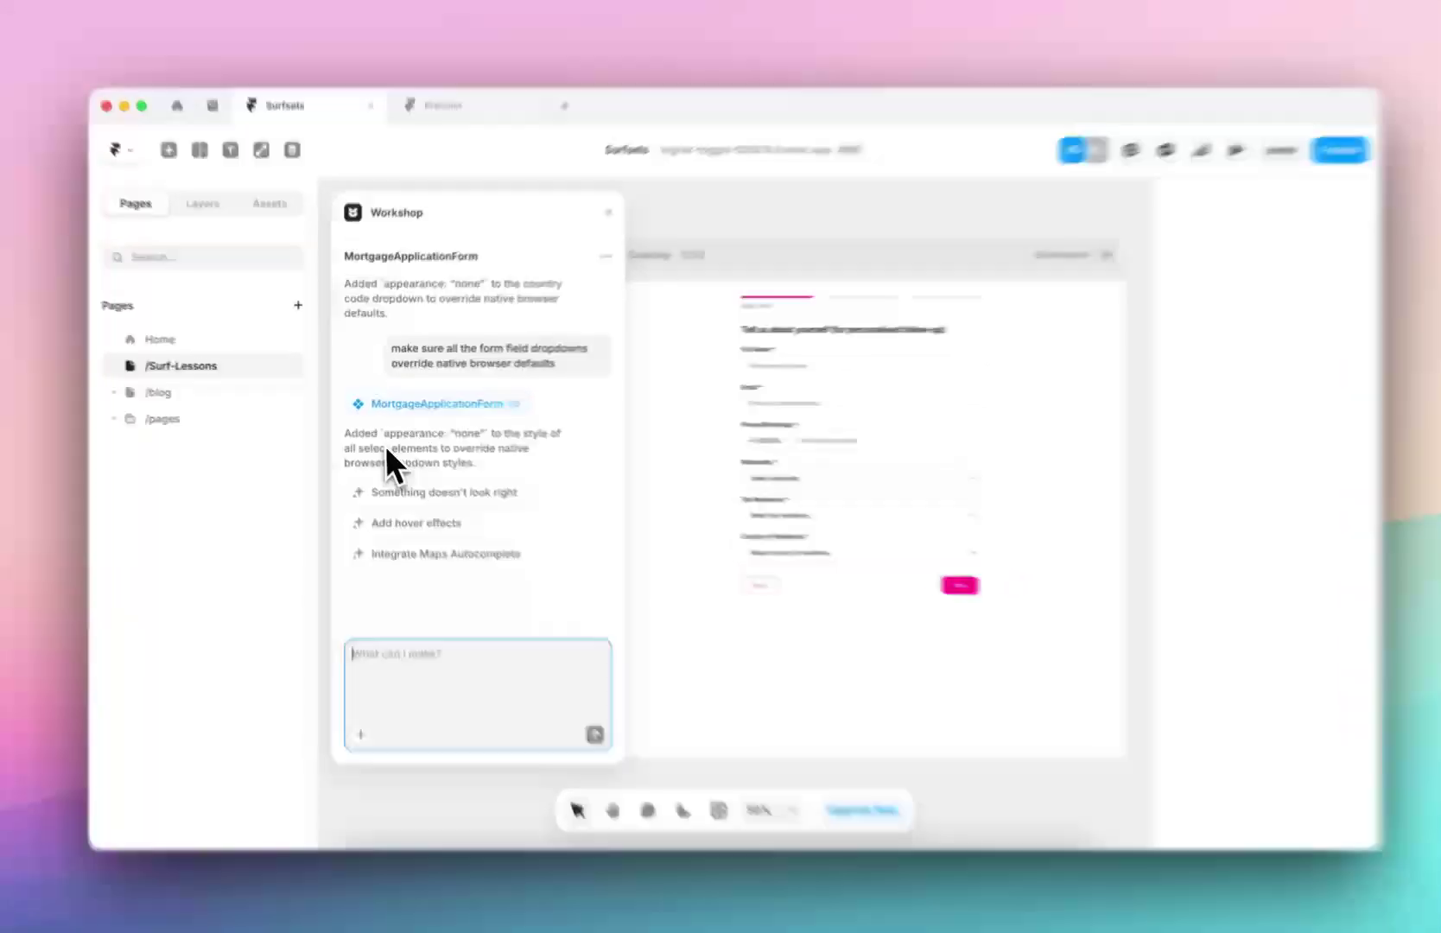
pyautogui.moveTo(386, 445); pyautogui.dragTo(489, 453)
pyautogui.click(624, 556)
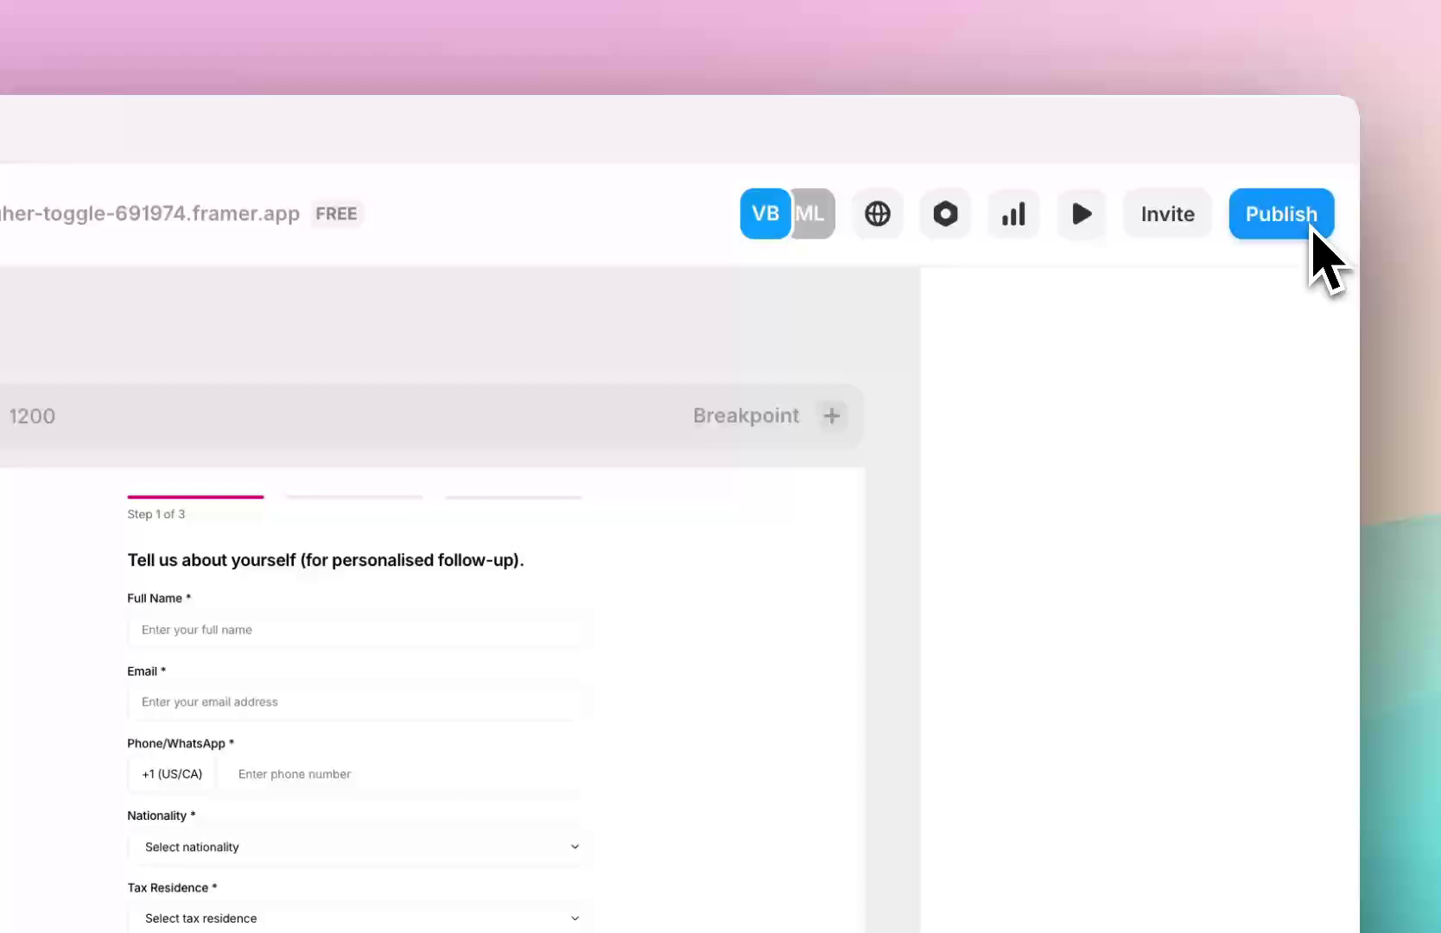
# Publish the update and check the Nationality and Tax Residence dropdowns on the live form
pyautogui.click(1312, 229)
pyautogui.click(1072, 538)
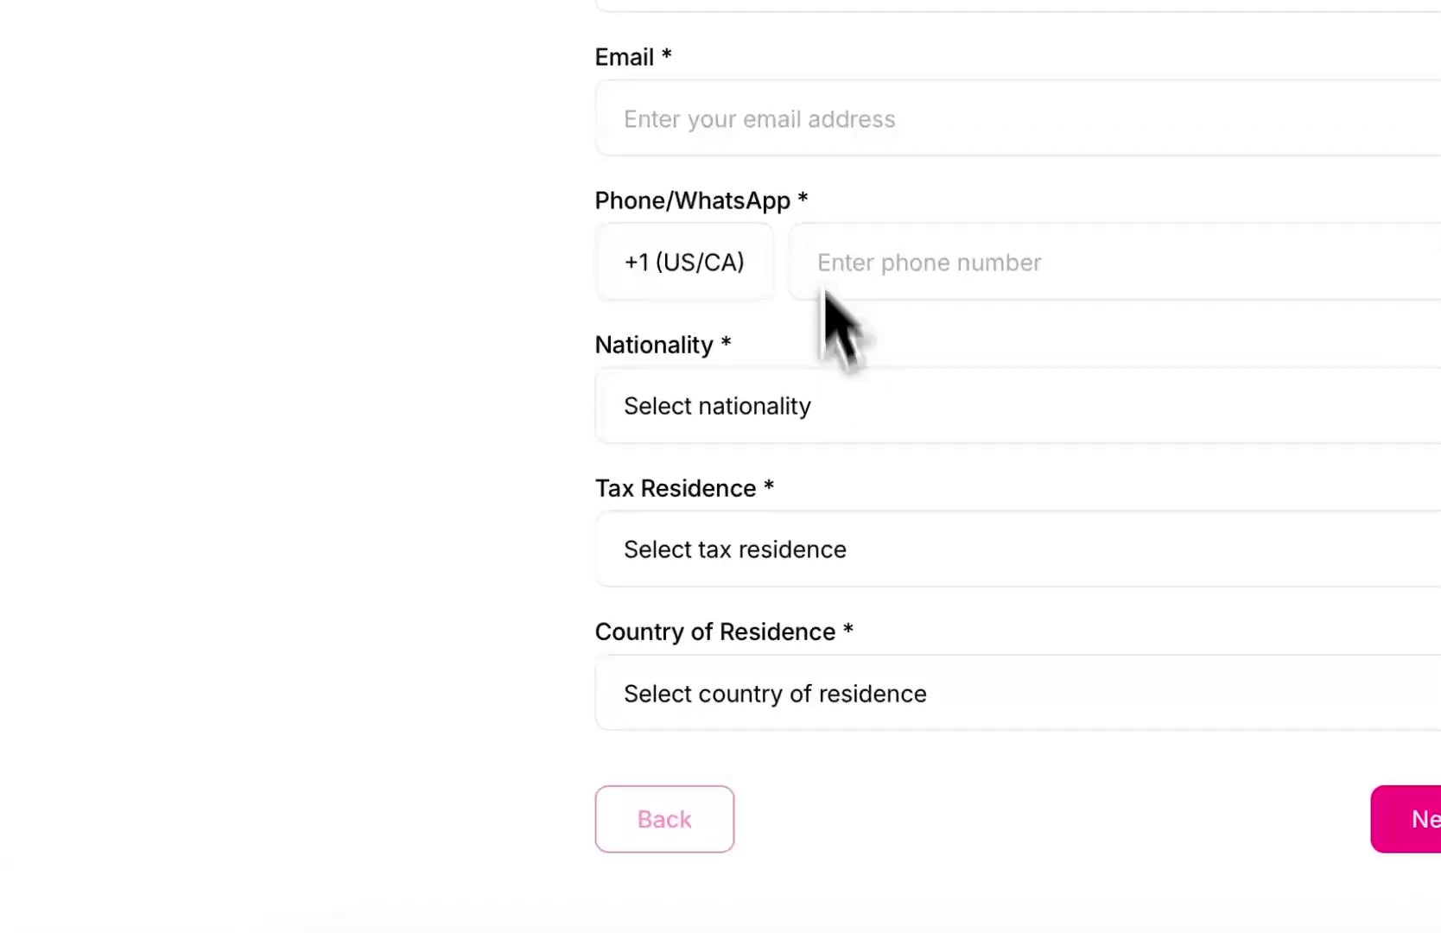
pyautogui.click(828, 406)
pyautogui.click(831, 389)
pyautogui.scroll(-2, 908, 380)
pyautogui.click(959, 367)
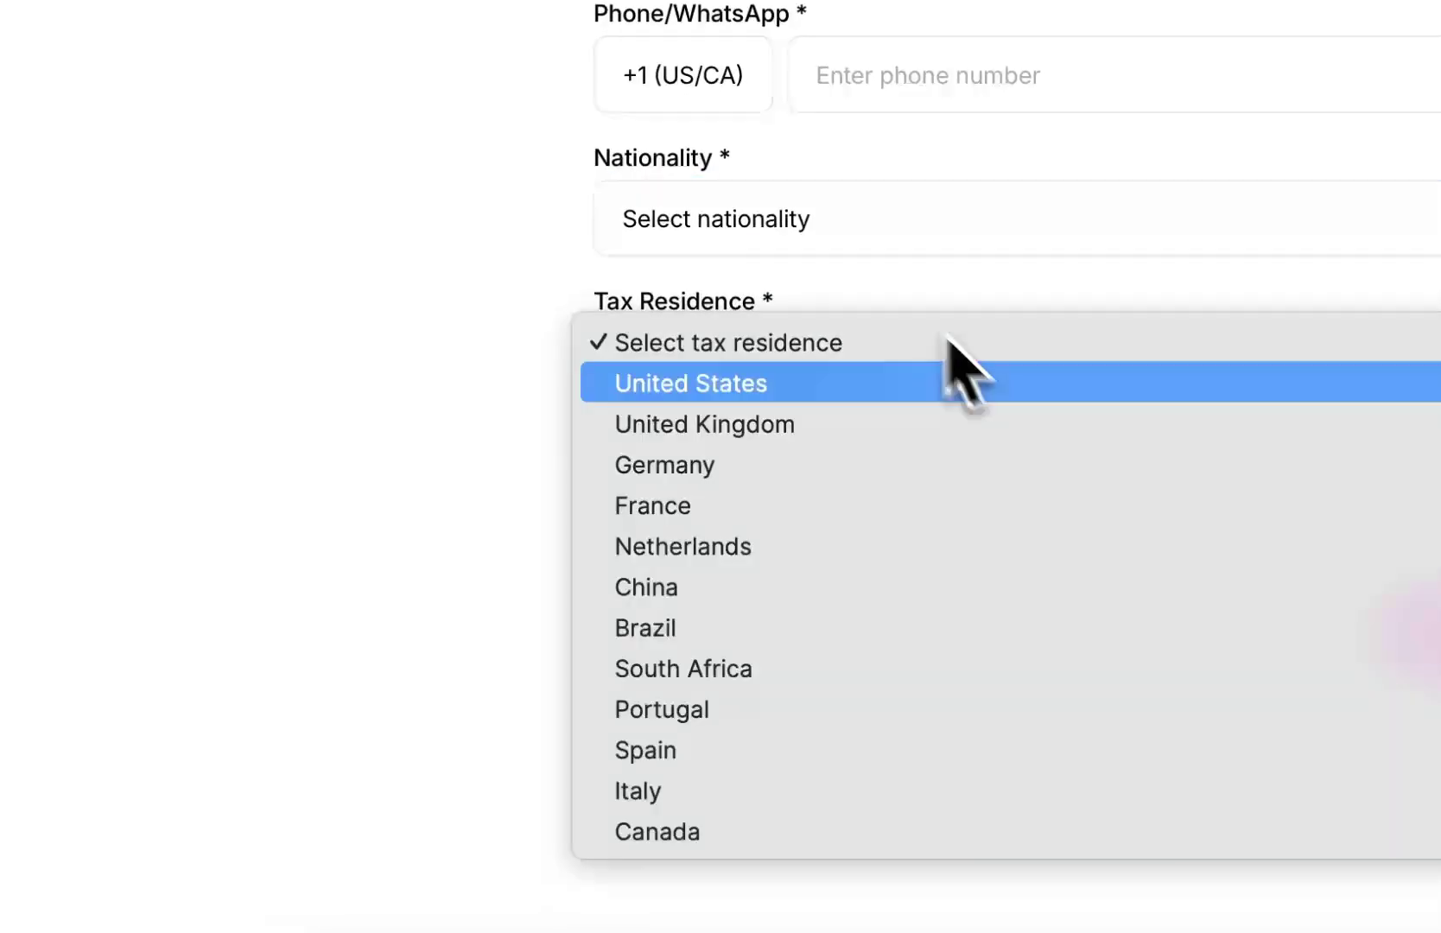
pyautogui.click(948, 342)
# Choose Netherlands as Country of Residence and try advancing, seeing other required fields flagged
pyautogui.click(860, 509)
pyautogui.click(466, 546)
pyautogui.click(867, 511)
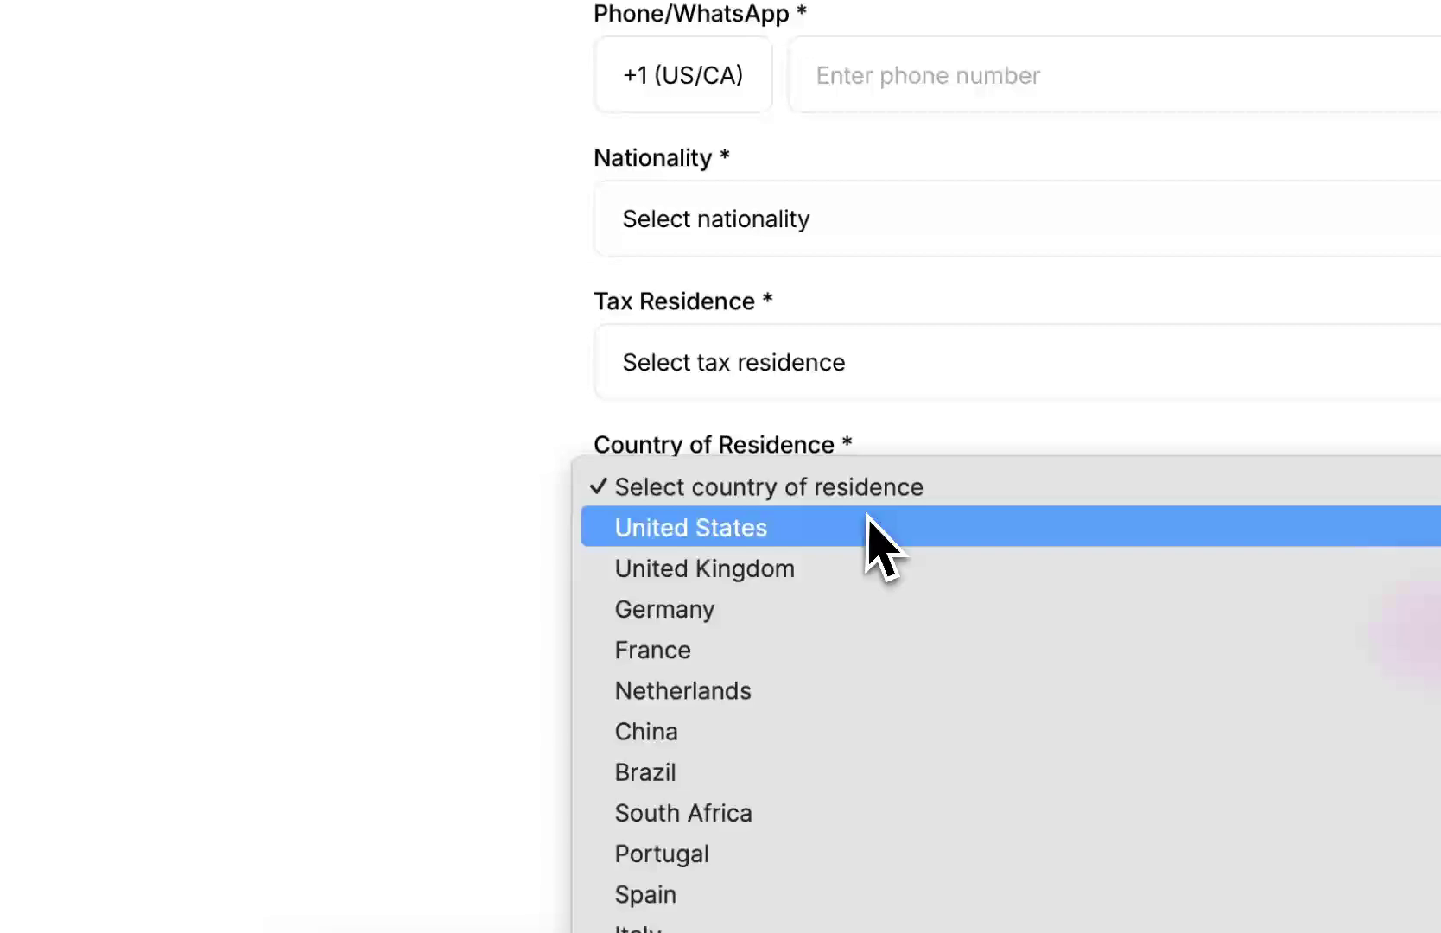
pyautogui.click(814, 688)
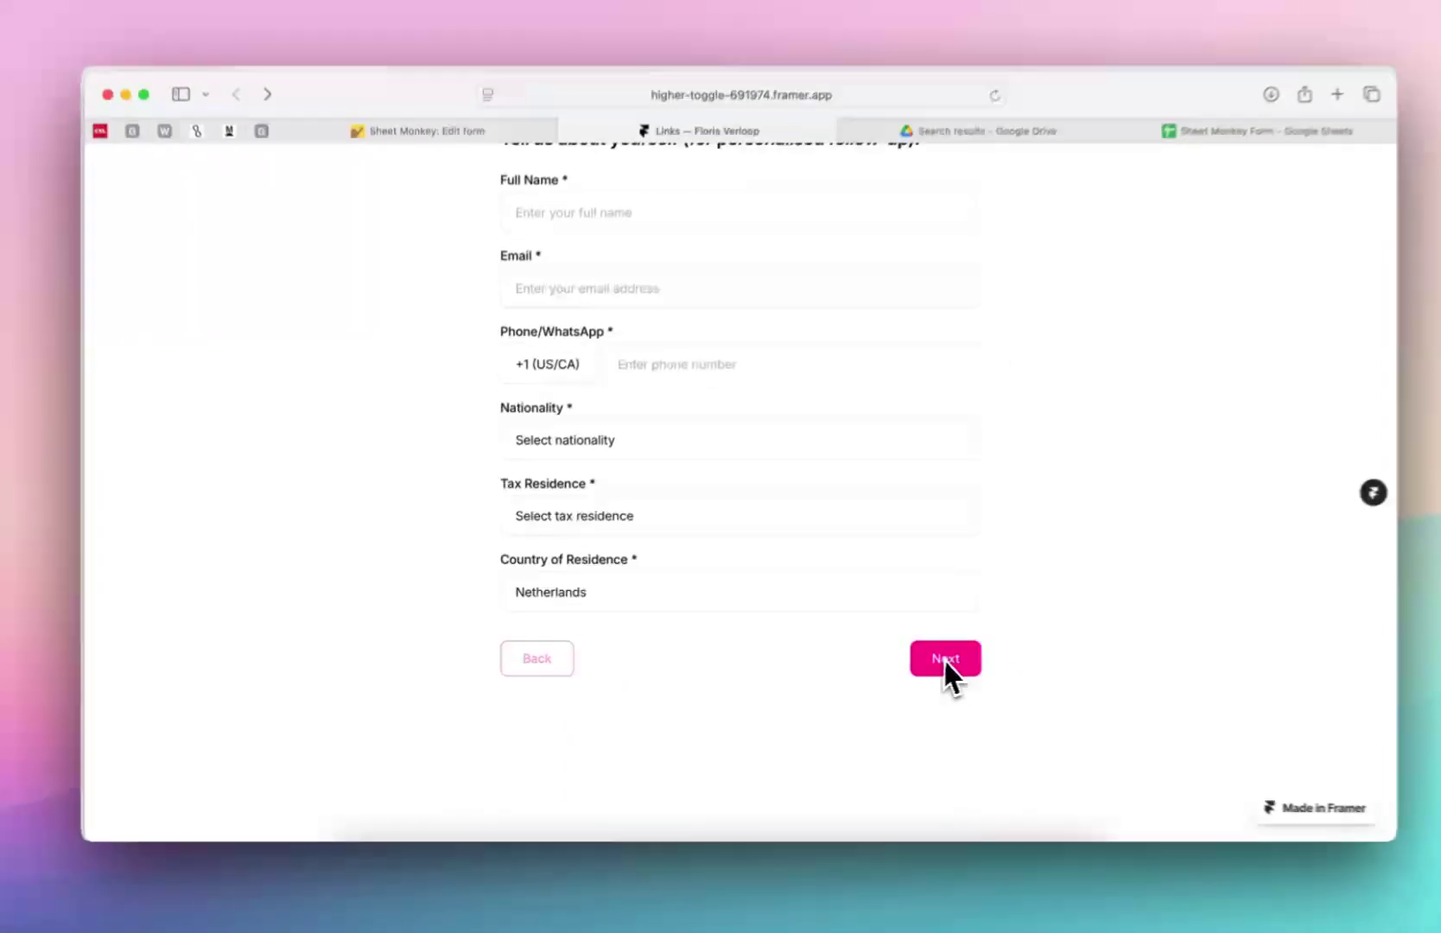
pyautogui.click(945, 660)
pyautogui.scroll(2, 698, 460)
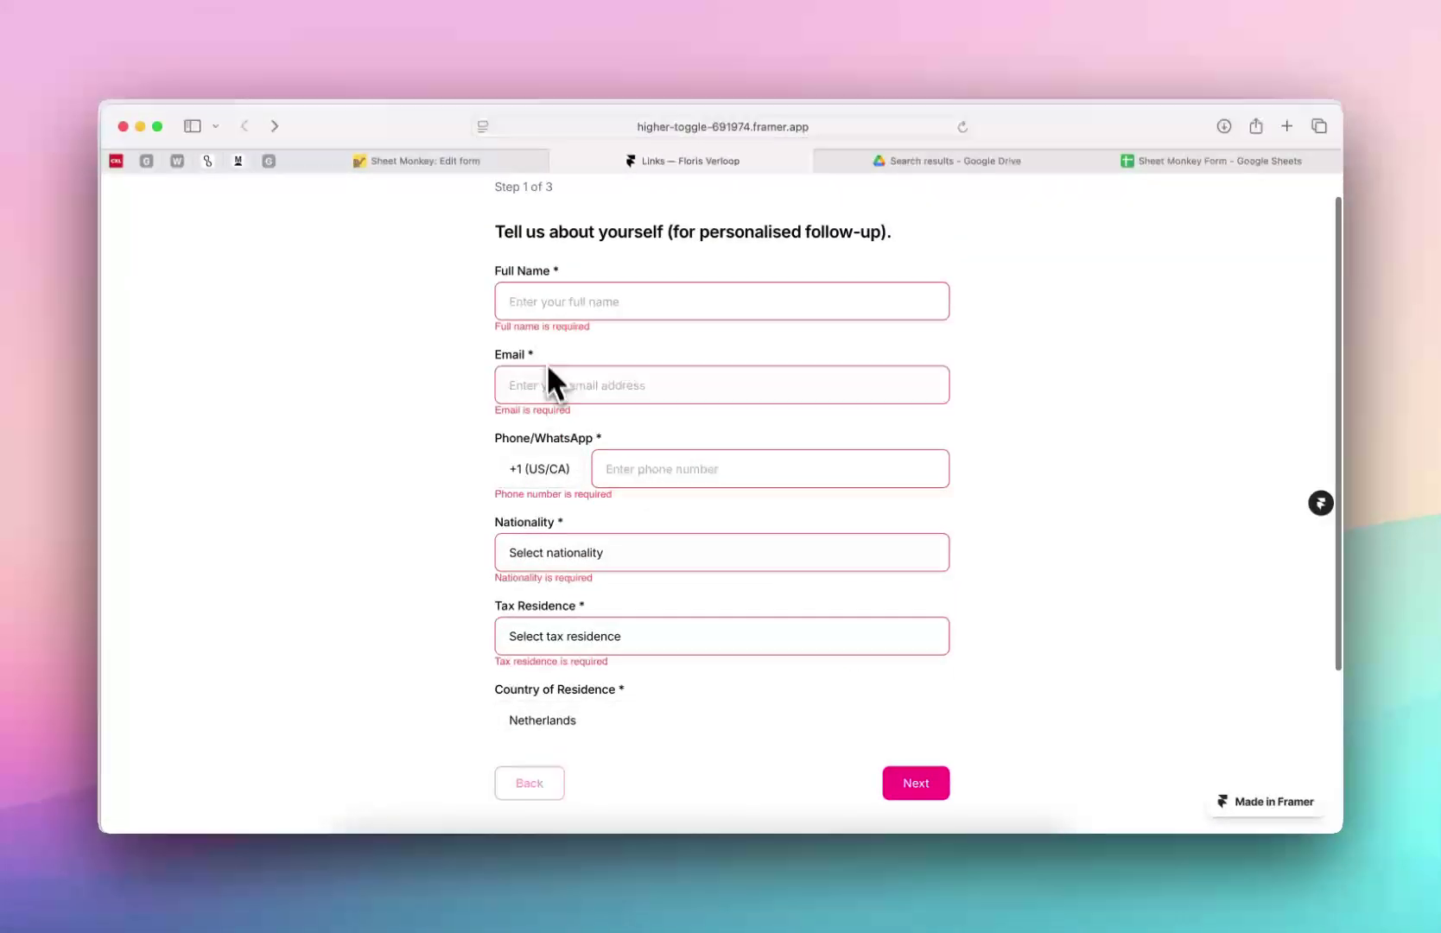
# Set the form's width to Fill in the Phone breakpoint
pyautogui.click(713, 869)
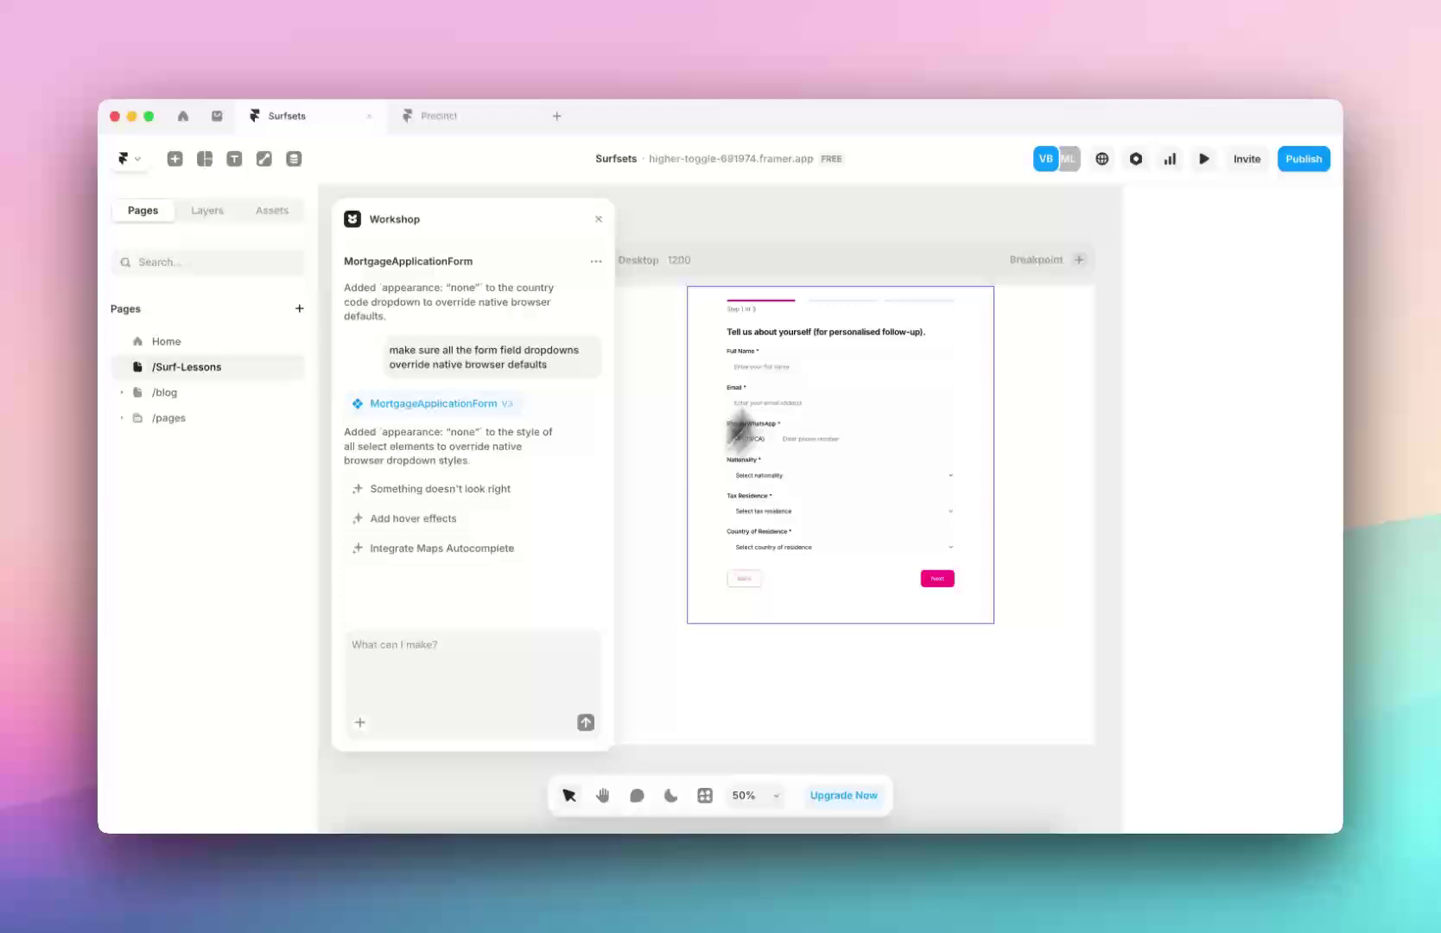
pyautogui.hscroll(3, 868, 305)
pyautogui.scroll(-3, 960, 312)
pyautogui.hscroll(-2, 900, 392)
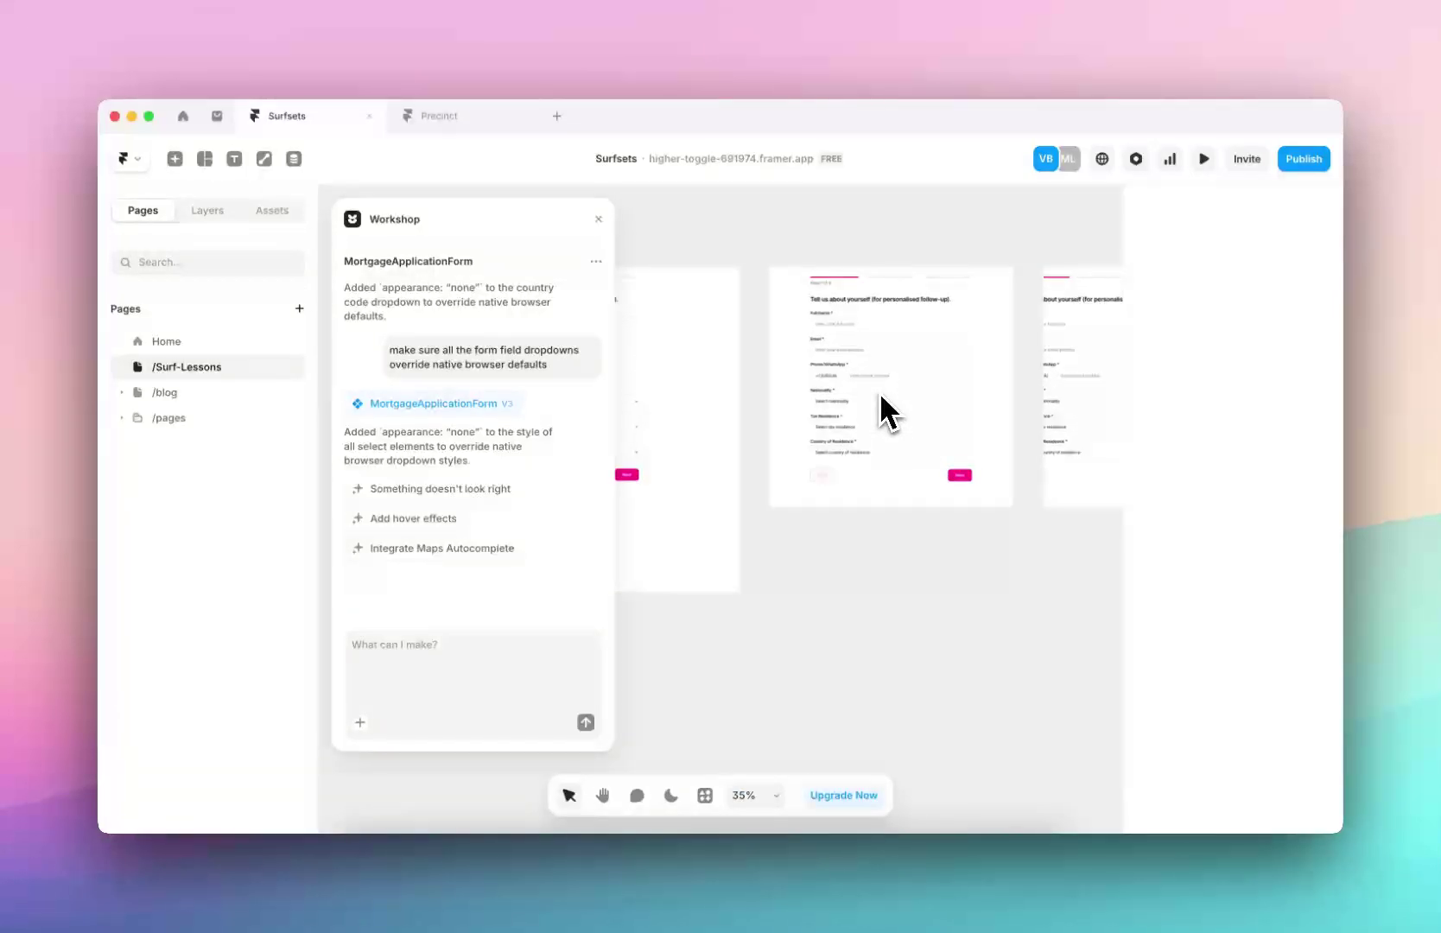
pyautogui.scroll(5, 881, 397)
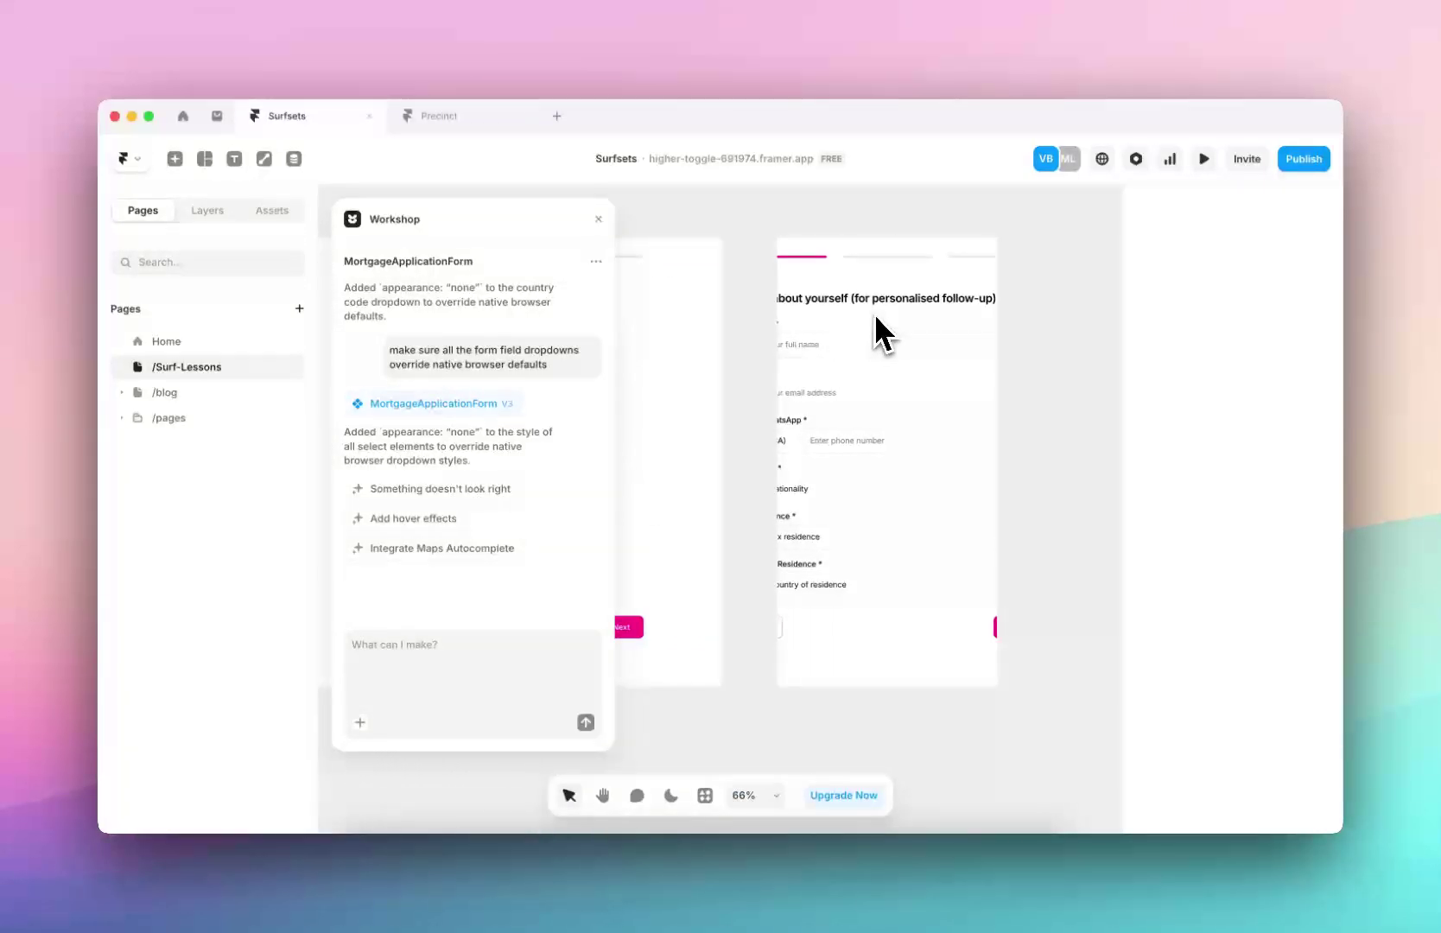
pyautogui.click(877, 316)
pyautogui.click(1312, 369)
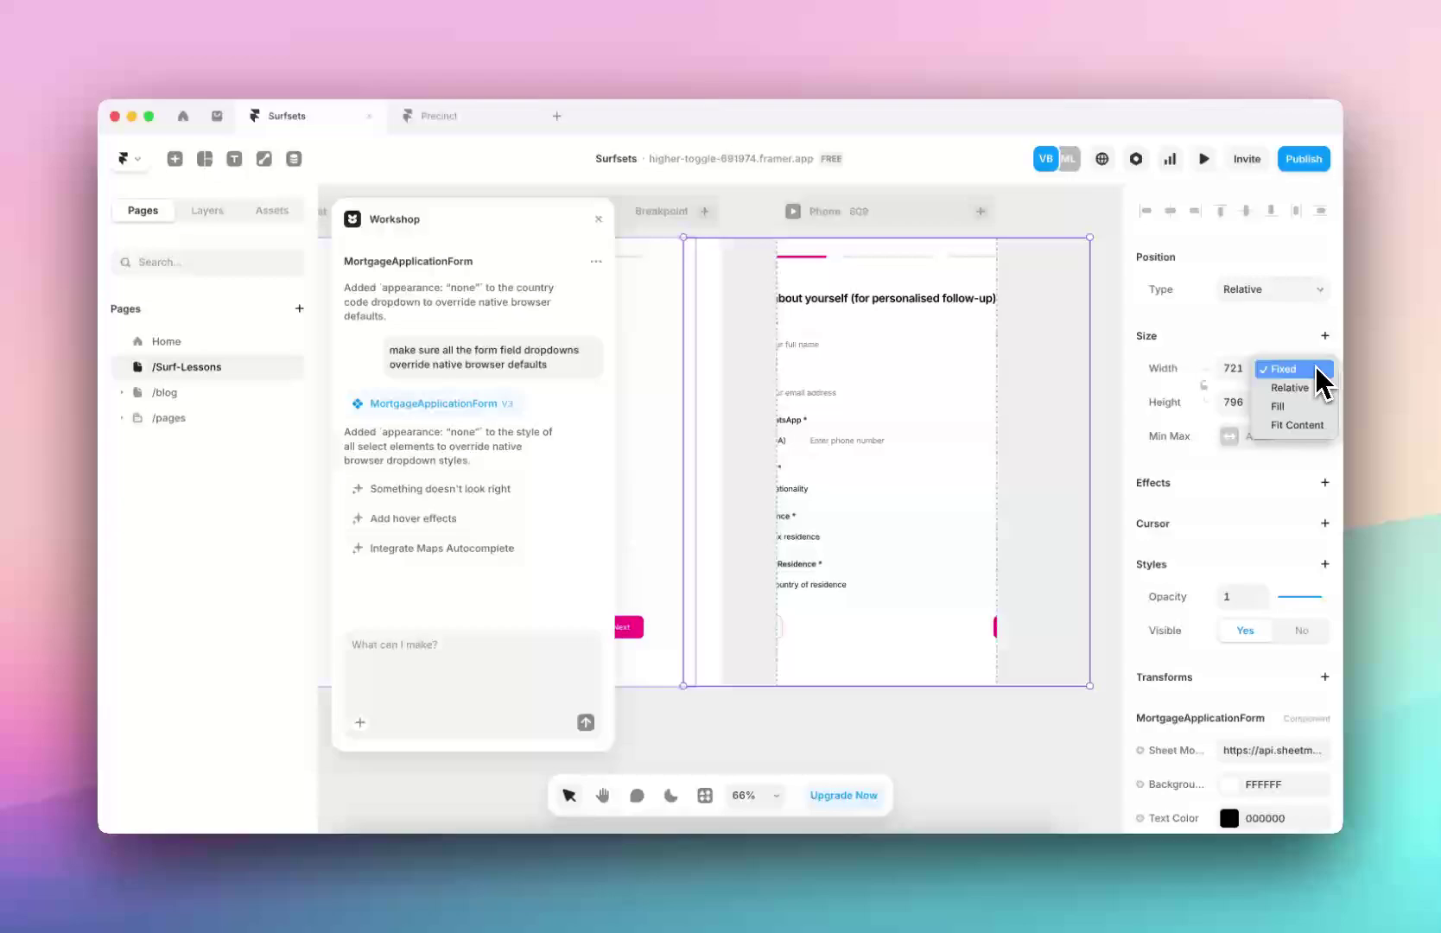
pyautogui.click(1285, 405)
pyautogui.click(1080, 382)
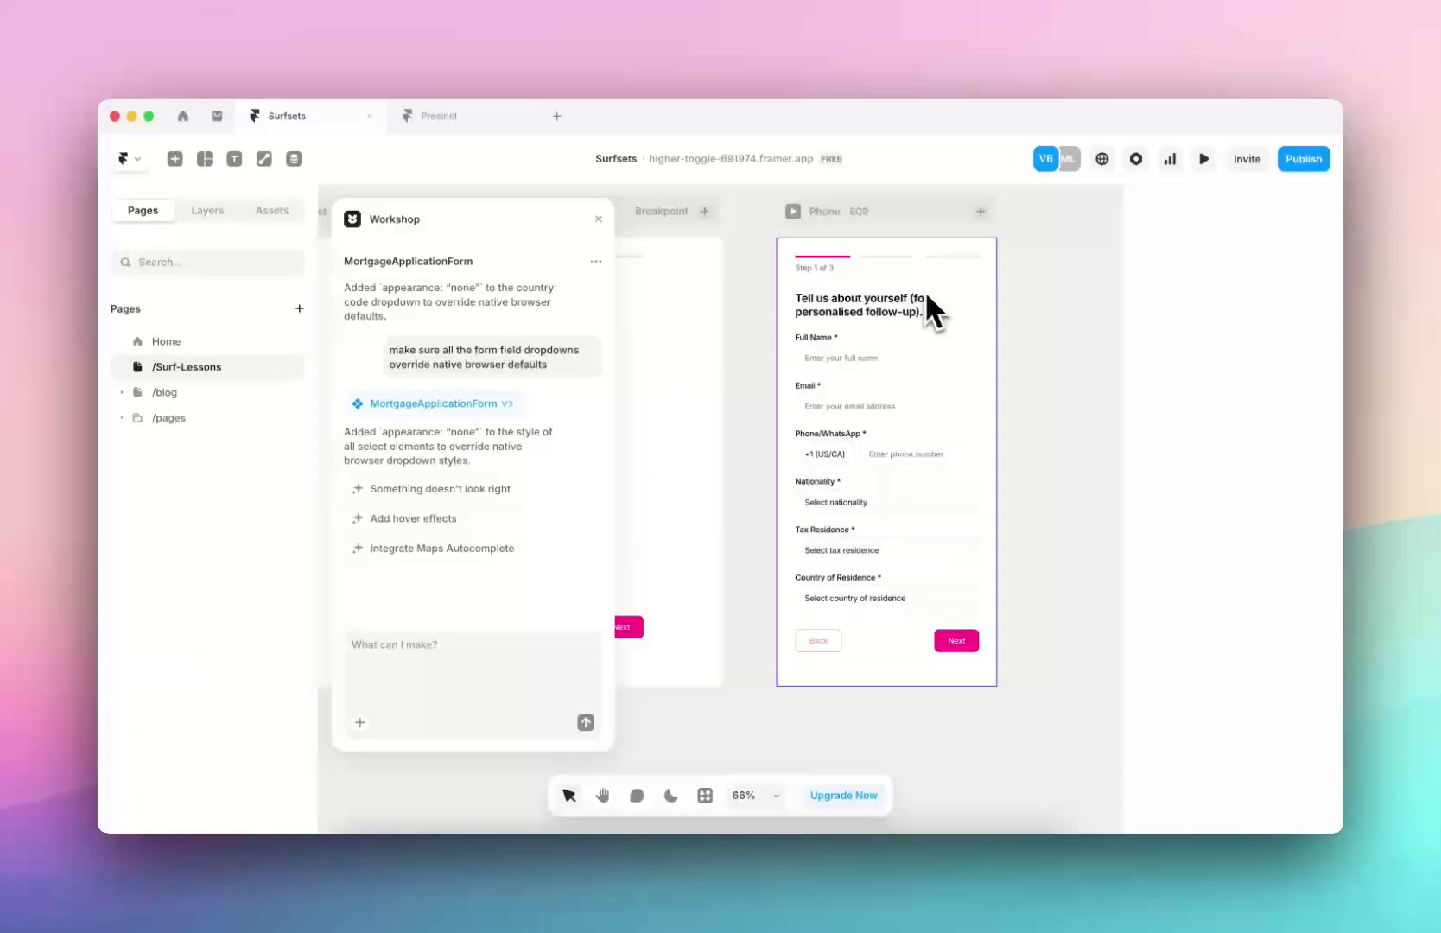
# Select the form on the desktop layout, then the Desktop breakpoint frame
pyautogui.scroll(-5, 898, 549)
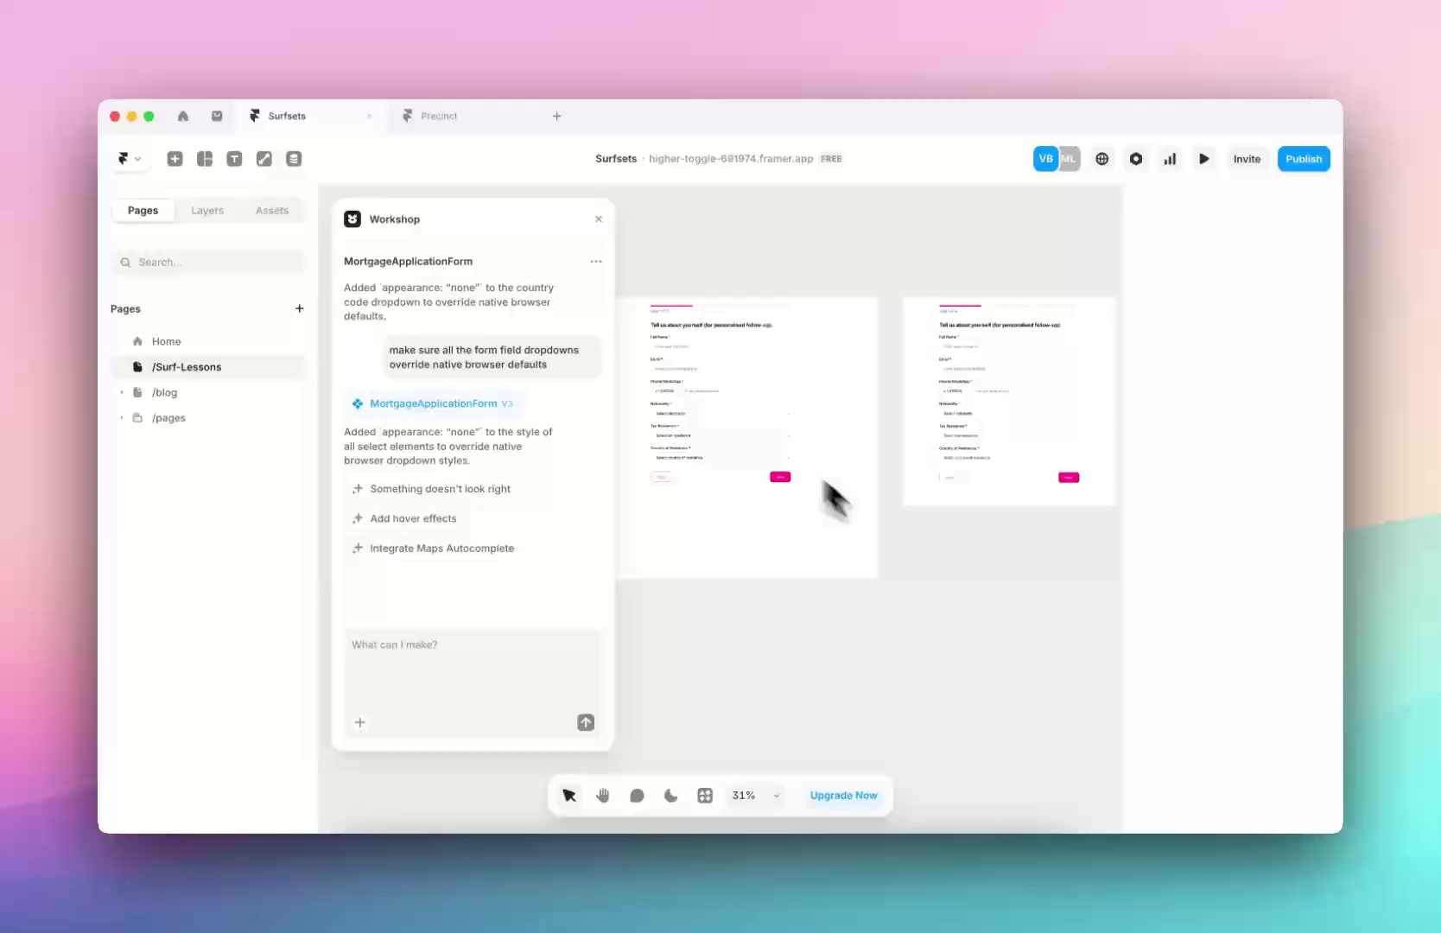
pyautogui.click(735, 416)
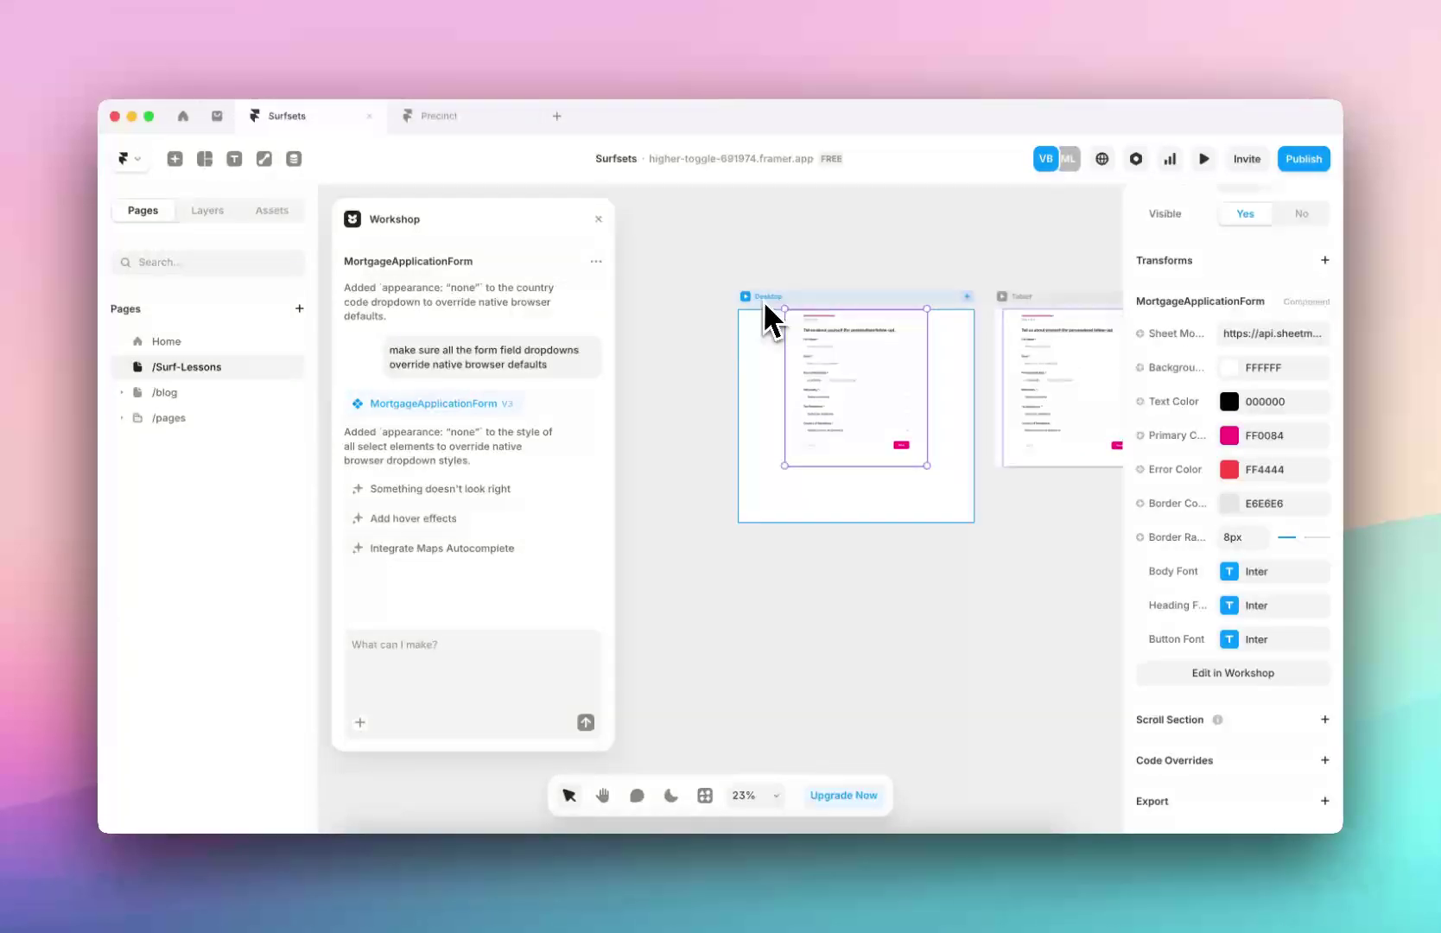
pyautogui.click(949, 309)
# Add a 2000-wide XL Desktop breakpoint and widen its form to about 1565
pyautogui.click(968, 297)
pyautogui.click(982, 325)
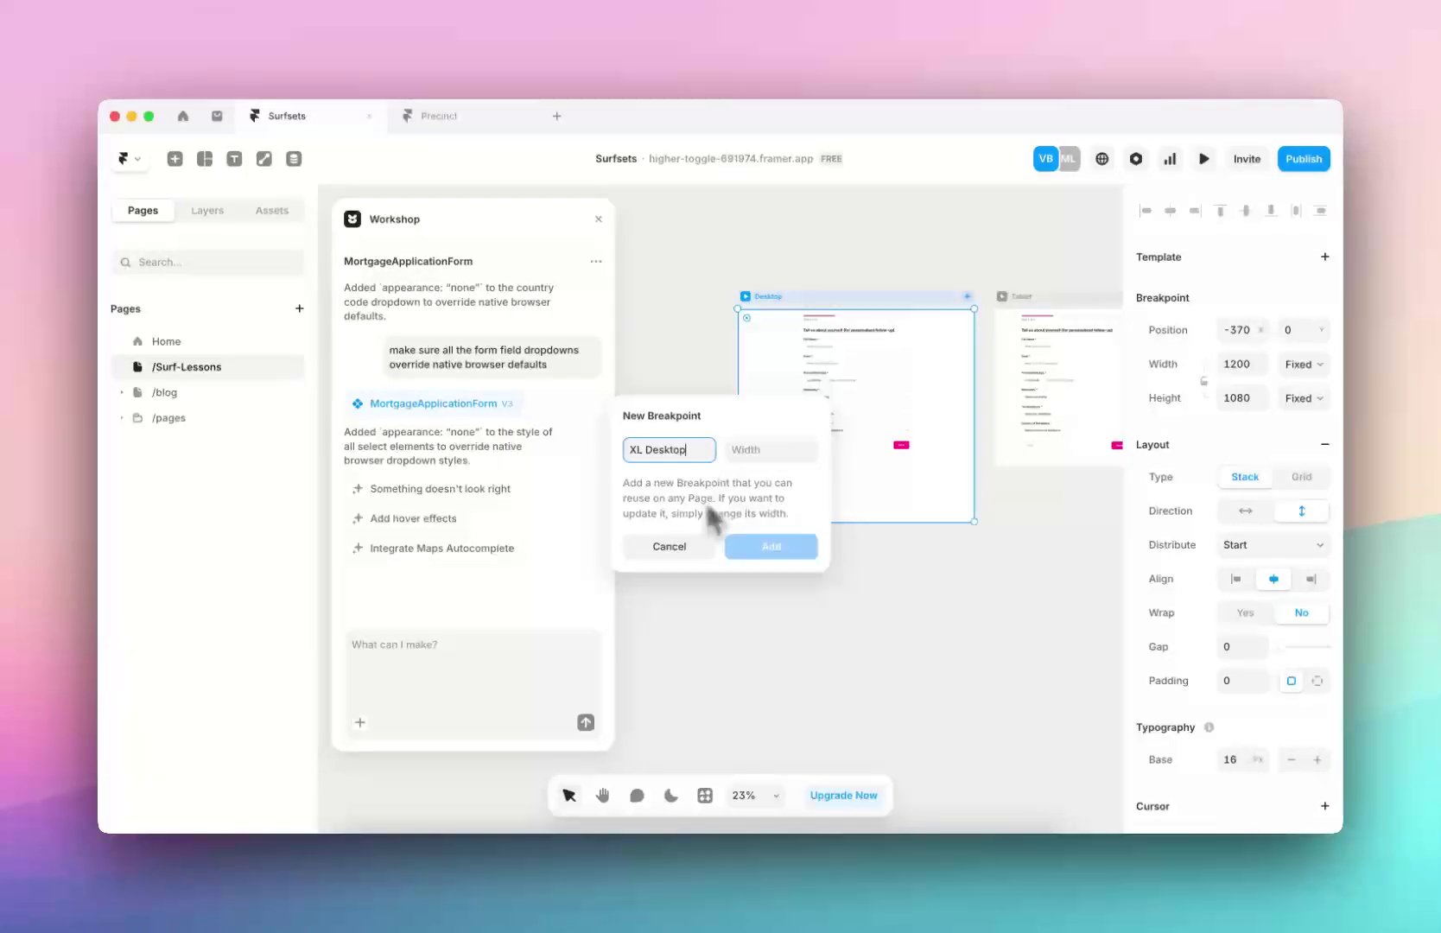
pyautogui.write('2000')
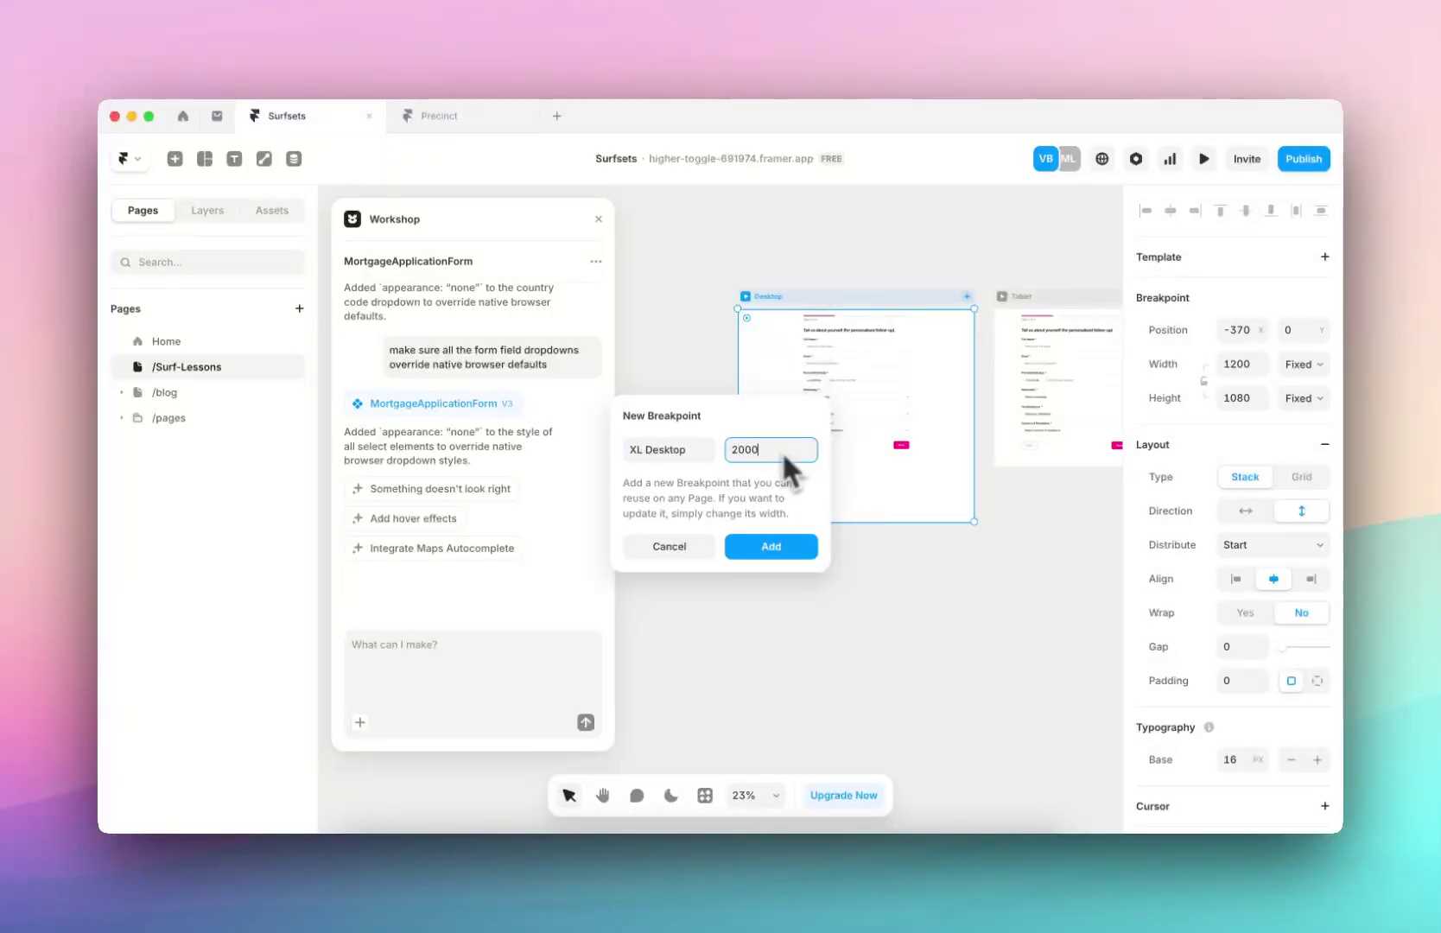
pyautogui.press('Return')
pyautogui.click(759, 461)
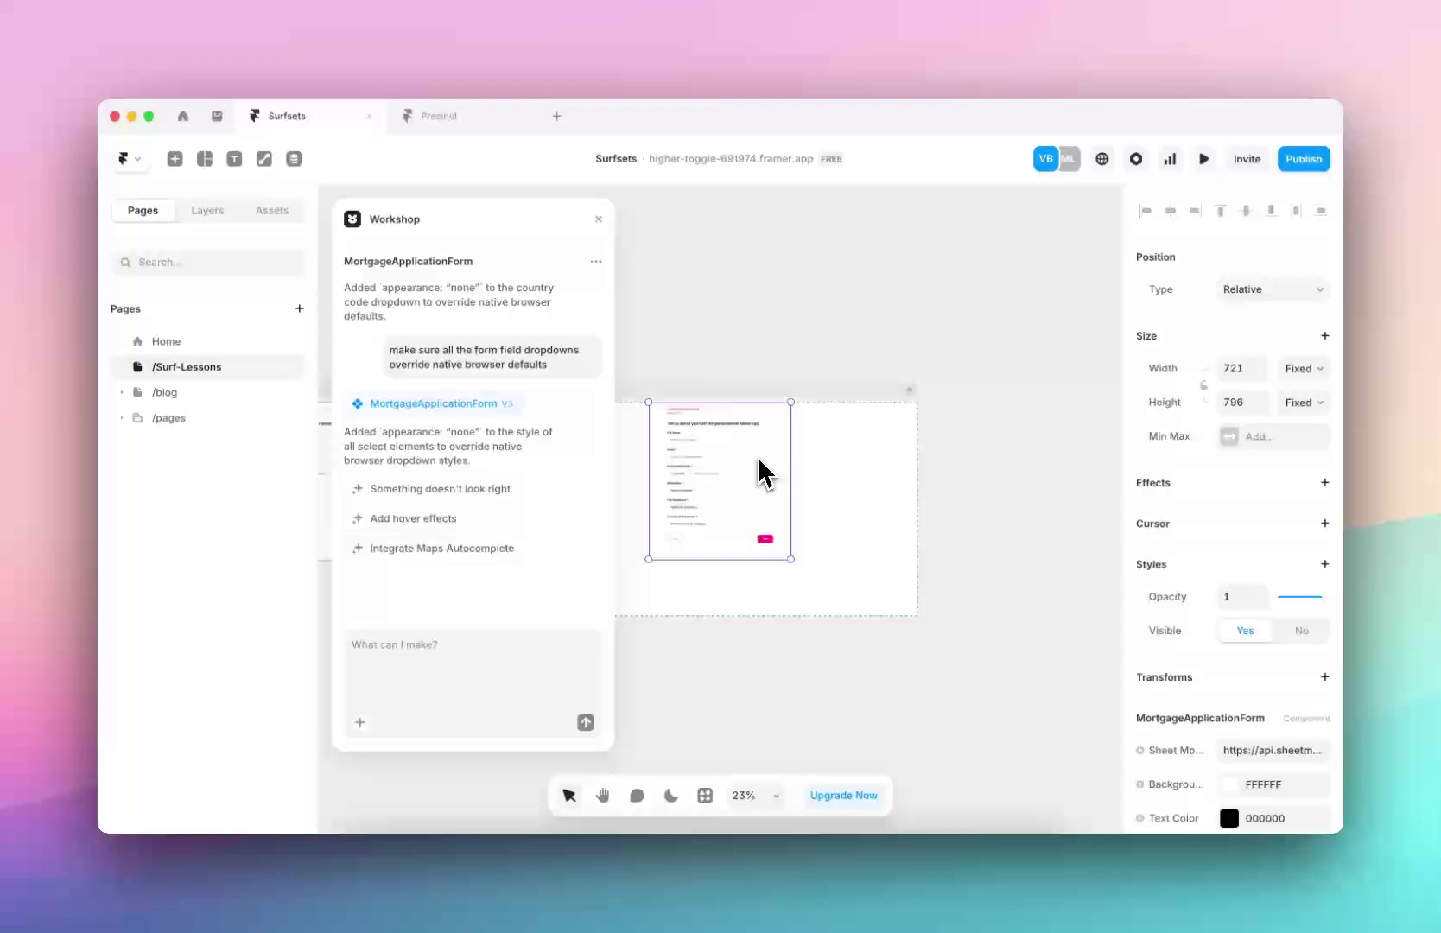
pyautogui.moveTo(793, 459); pyautogui.dragTo(961, 451)
# Ask Workshop to set the form's maximum width to 1600px
pyautogui.scroll(5, 955, 459)
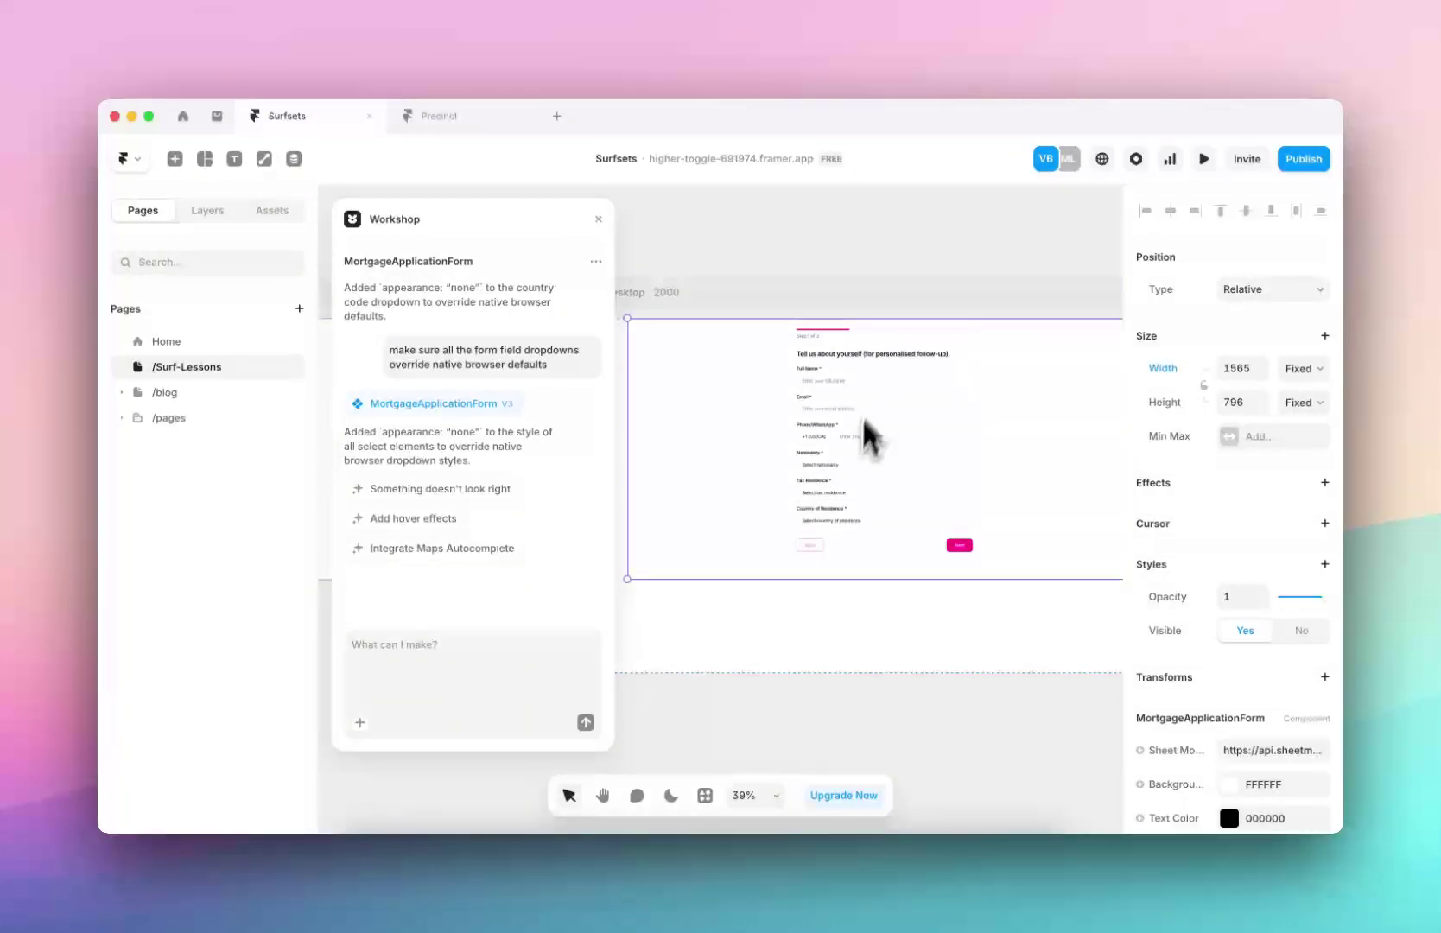
pyautogui.click(480, 724)
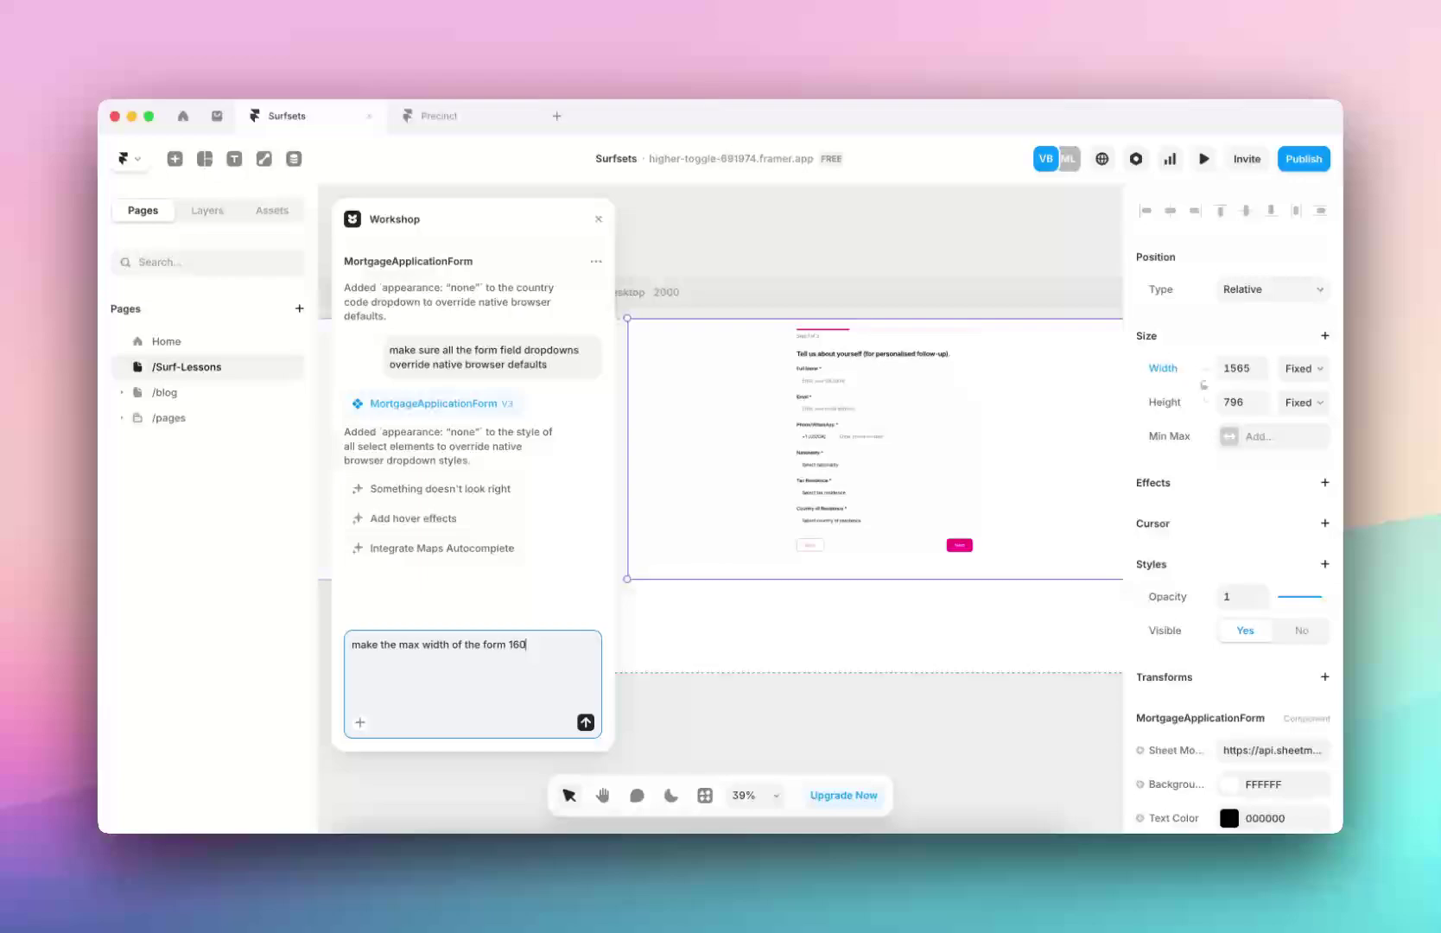
pyautogui.press('Return')
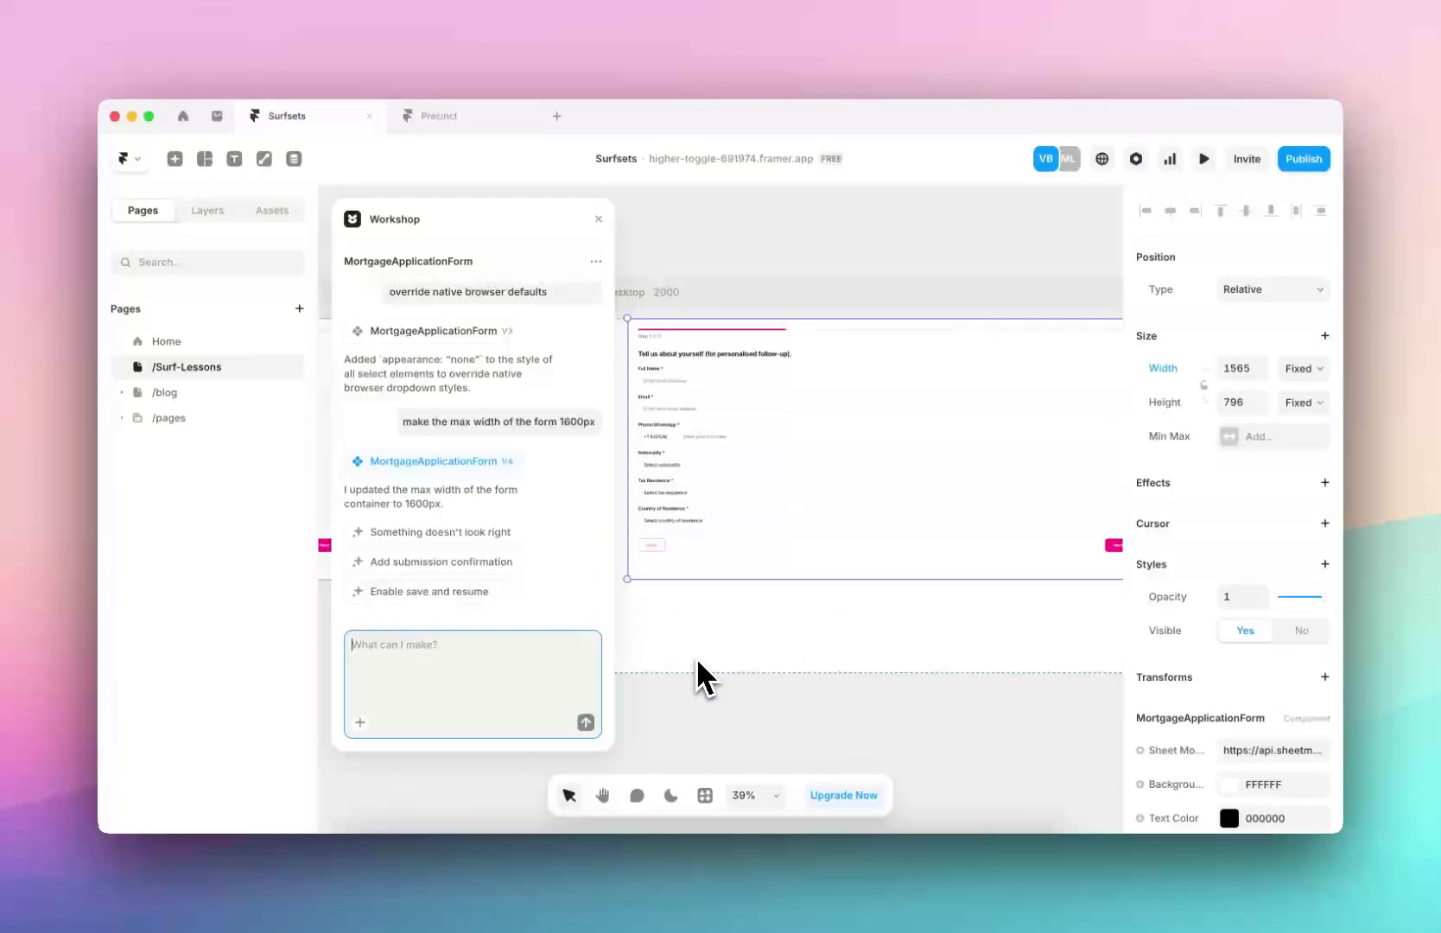
# Preview the 2000-wide XL Desktop layout, hide the side panels, and select its form
pyautogui.click(661, 662)
pyautogui.scroll(-3, 746, 434)
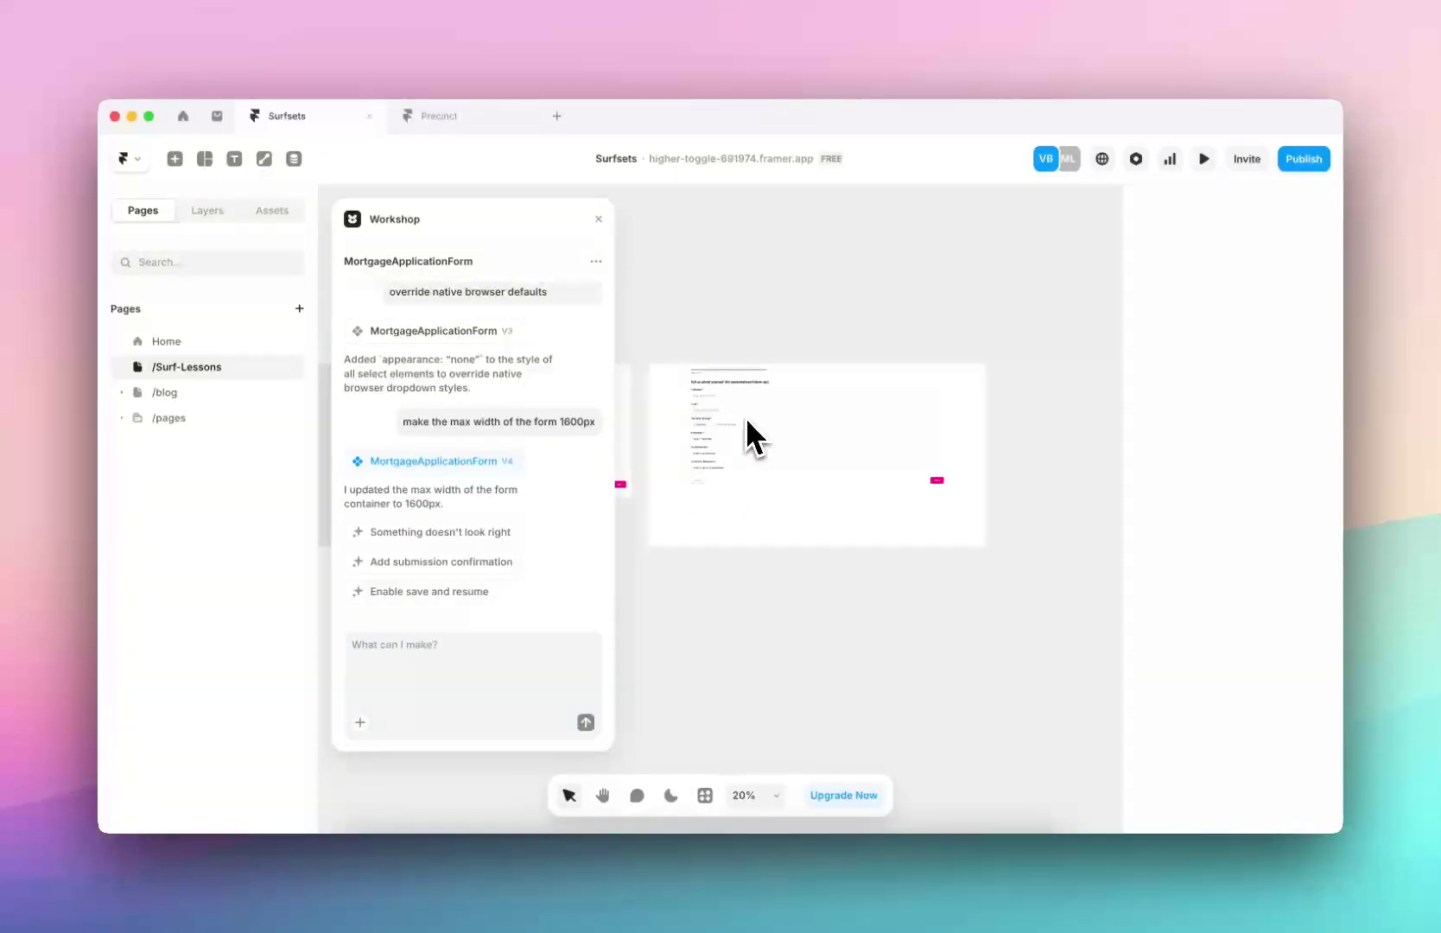
pyautogui.click(656, 352)
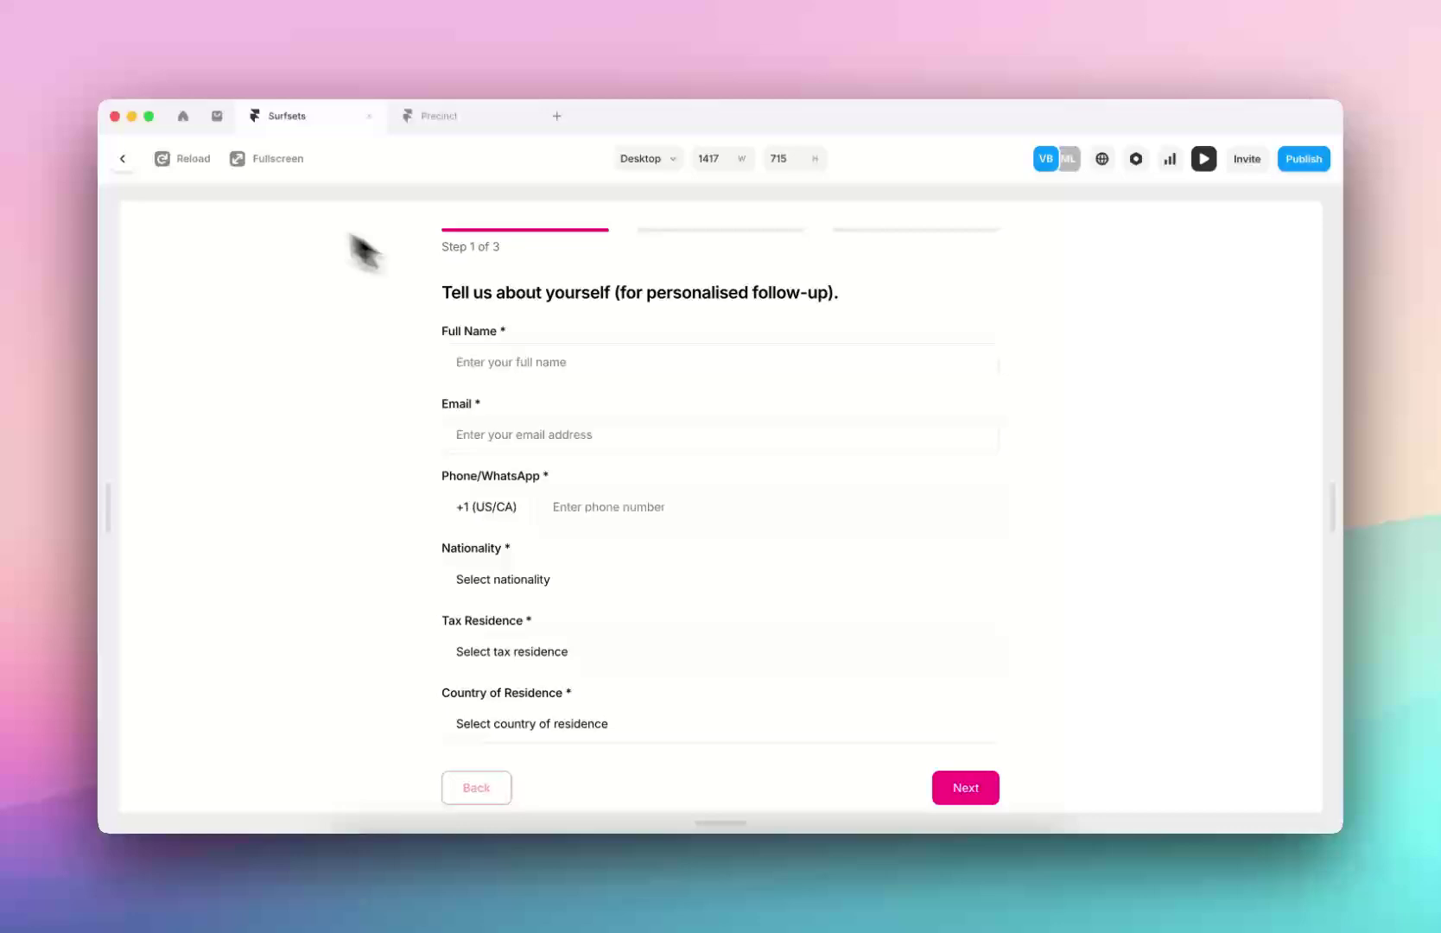
pyautogui.click(122, 167)
pyautogui.scroll(5, 731, 455)
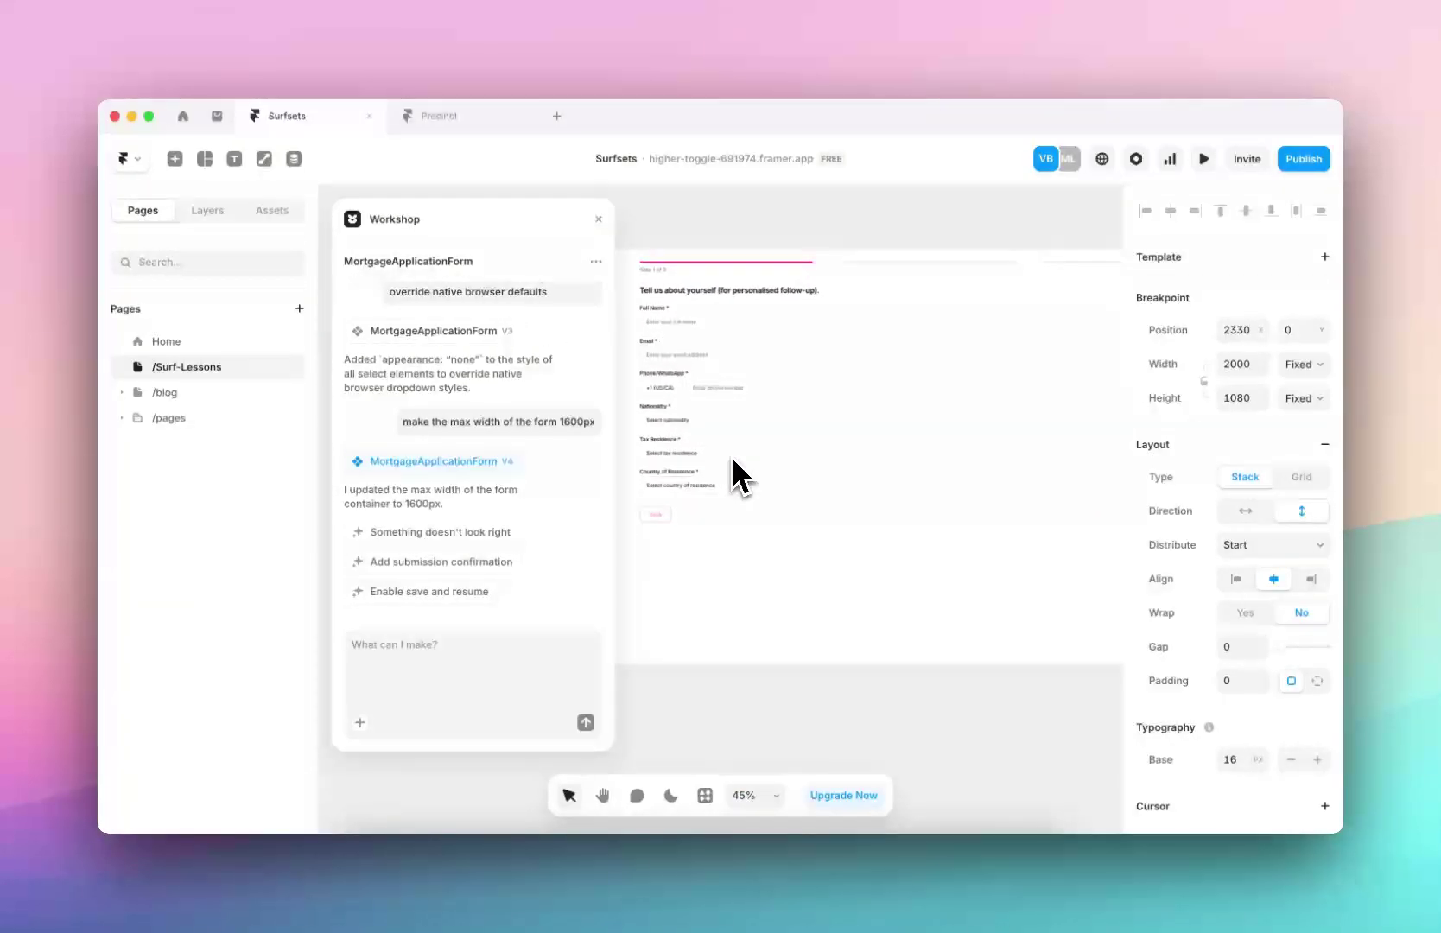
pyautogui.press('super+backslash')
pyautogui.hscroll(2, 705, 442)
pyautogui.scroll(1, 705, 442)
pyautogui.click(585, 434)
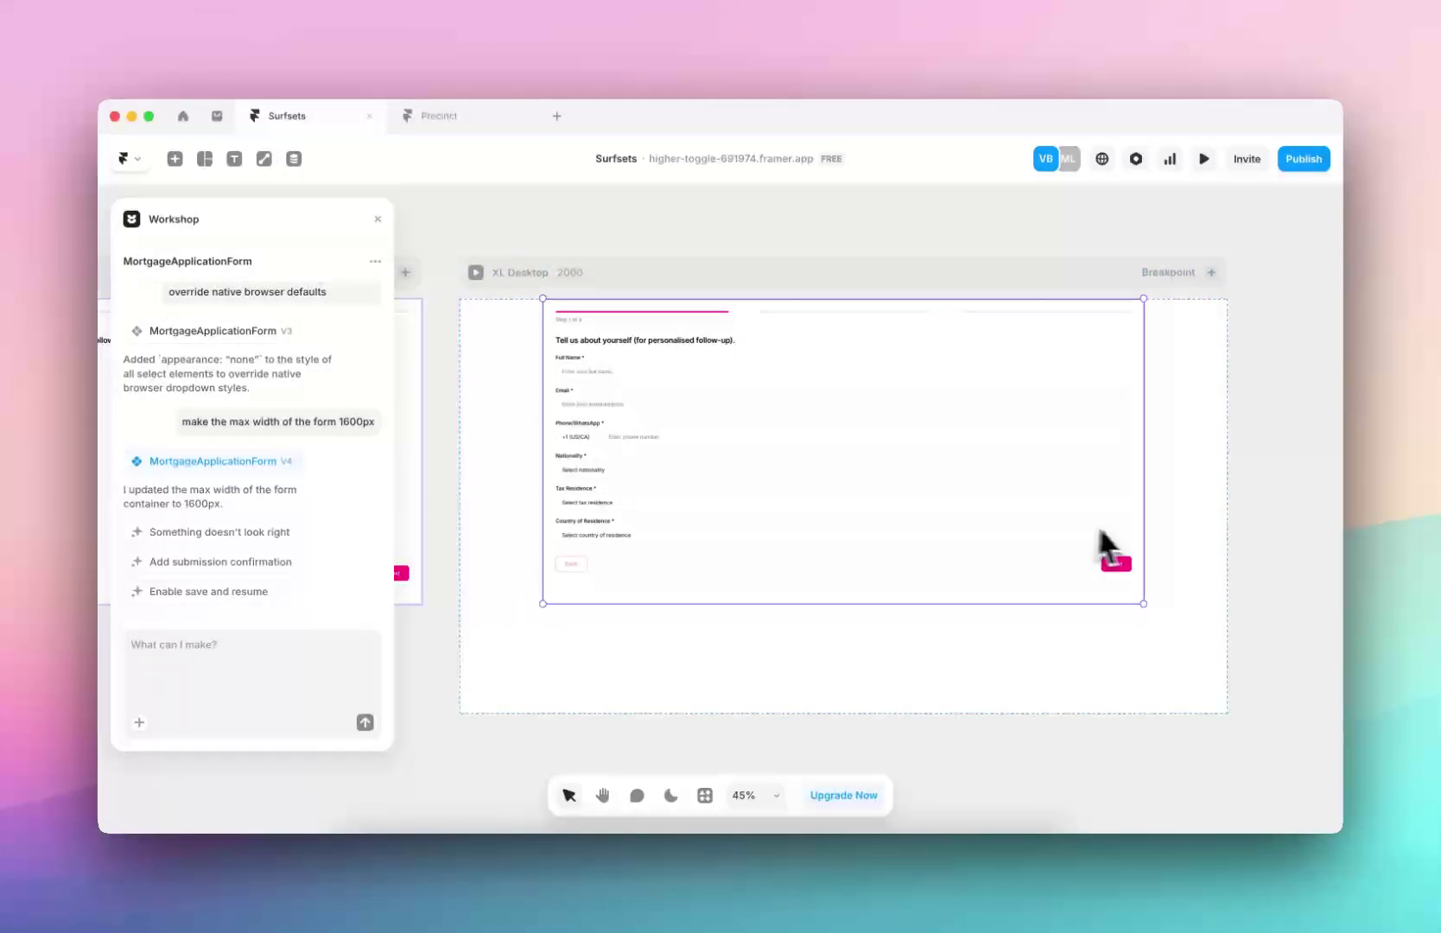
# Ask Workshop to 'remove all the padding on the component', producing MortgageApplicationForm V5
pyautogui.press('super+backslash')
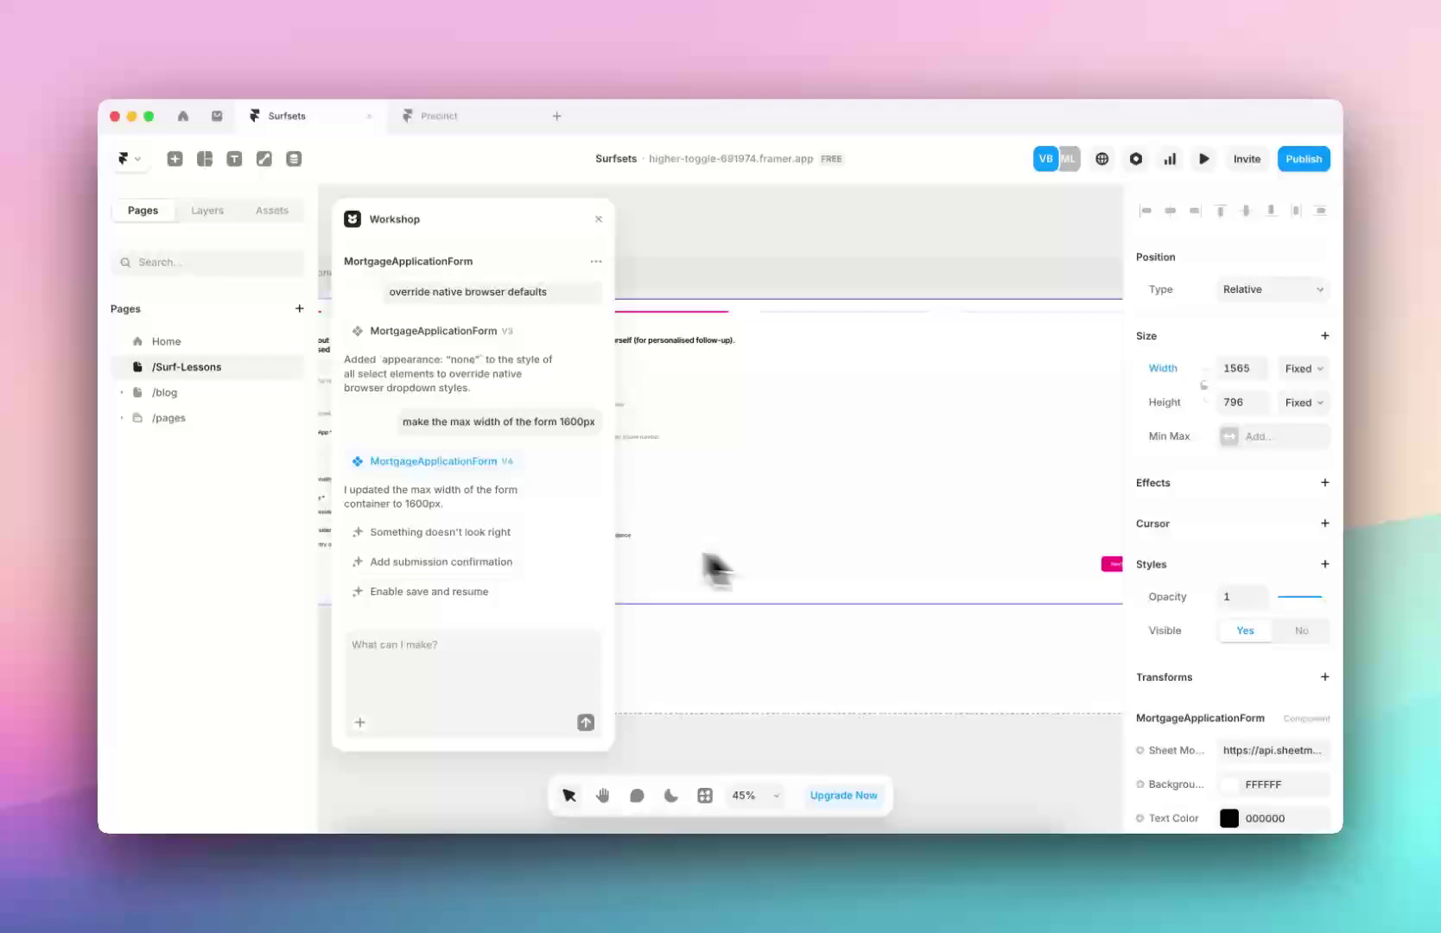
pyautogui.click(480, 696)
pyautogui.write('remove')
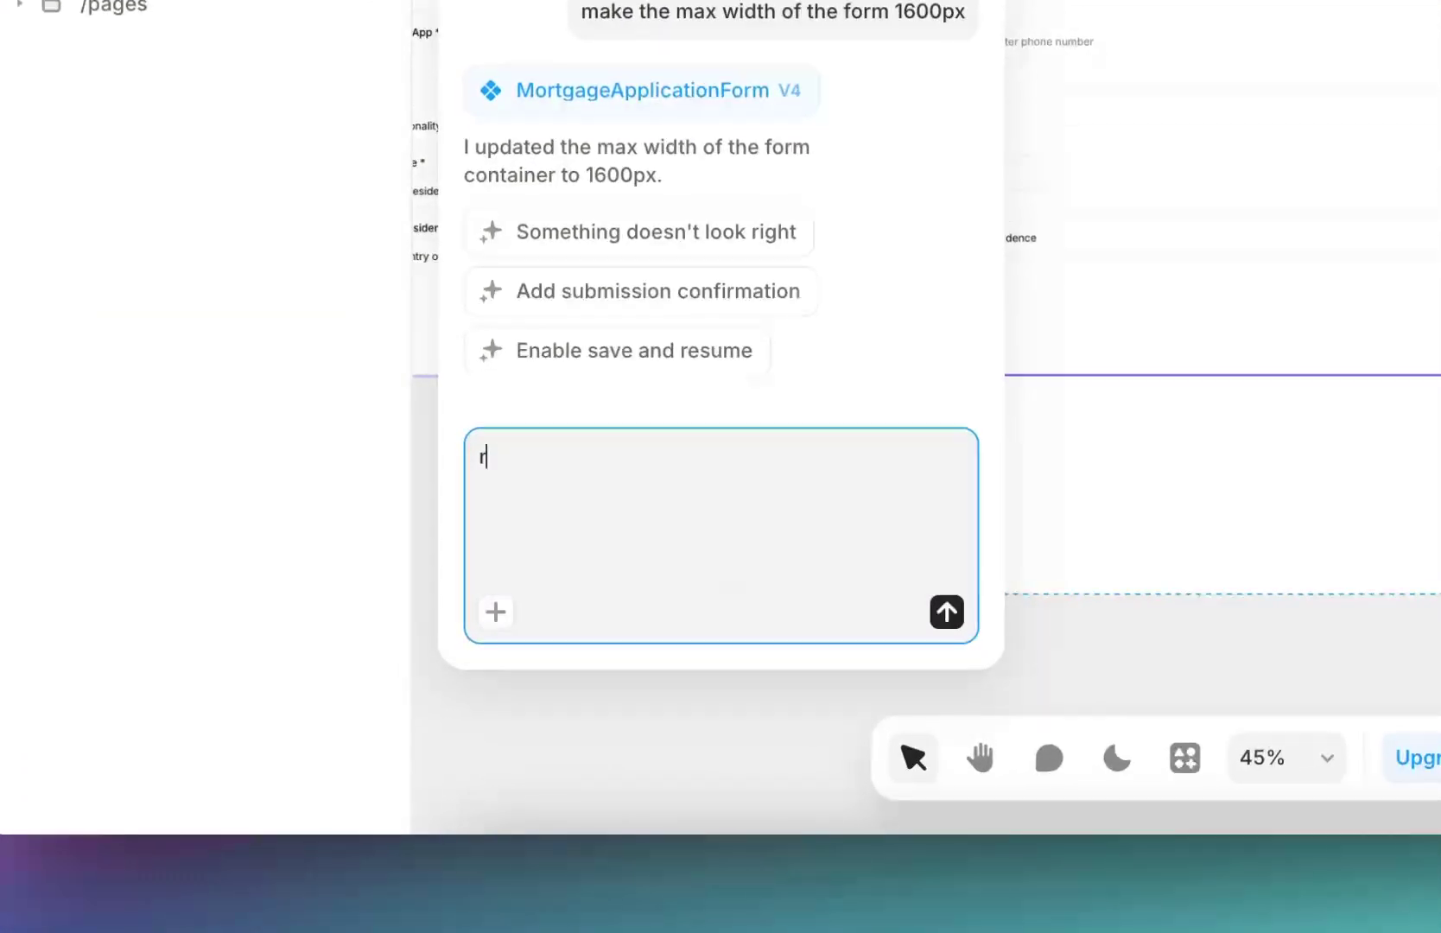
pyautogui.write(' all the padding on t')
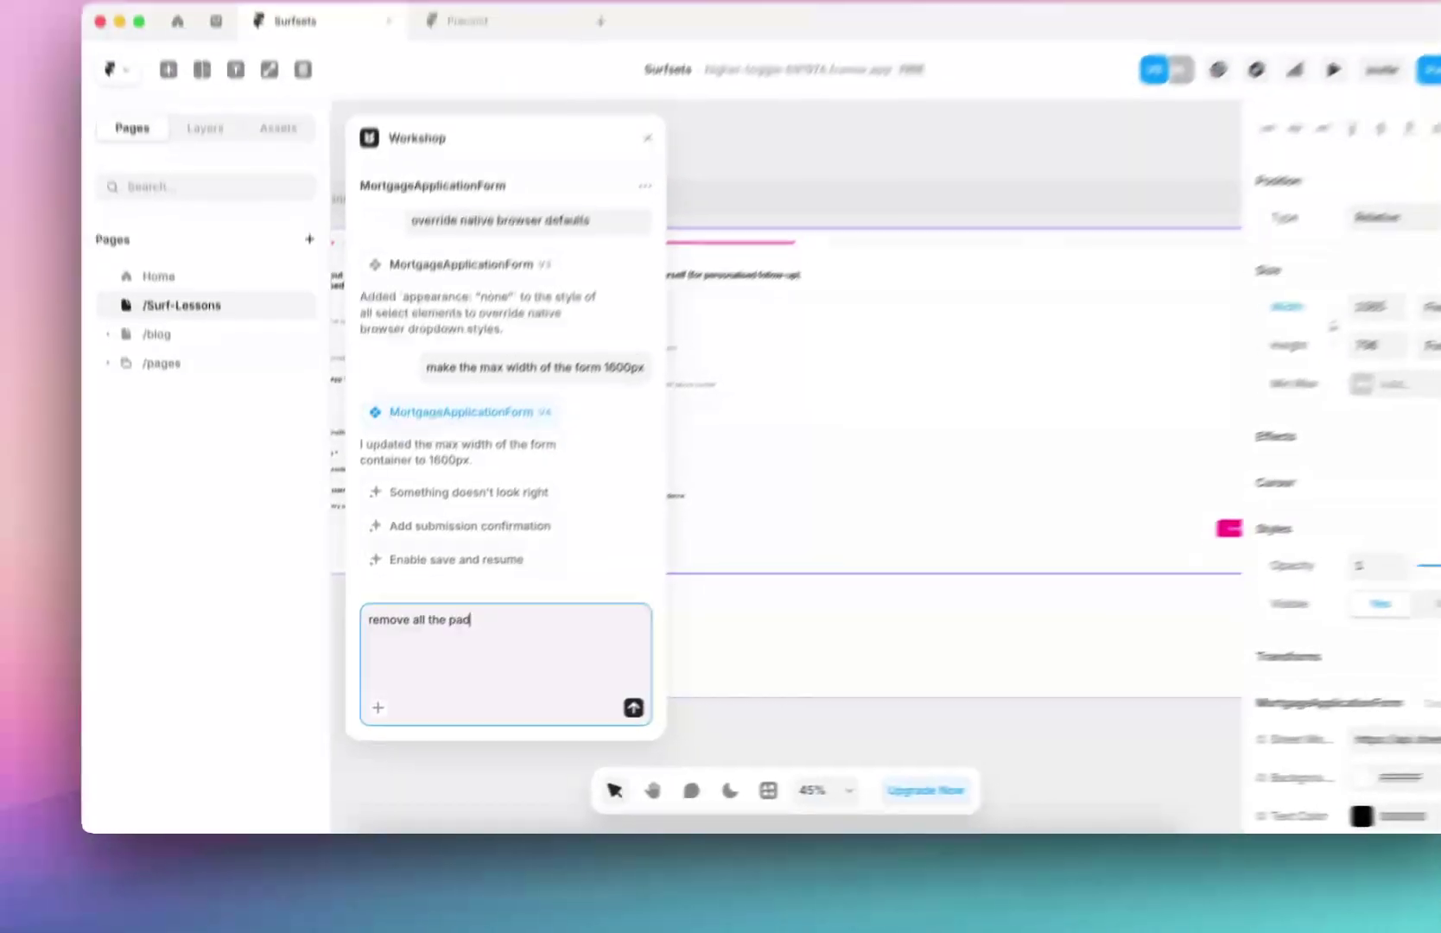
pyautogui.write('he component')
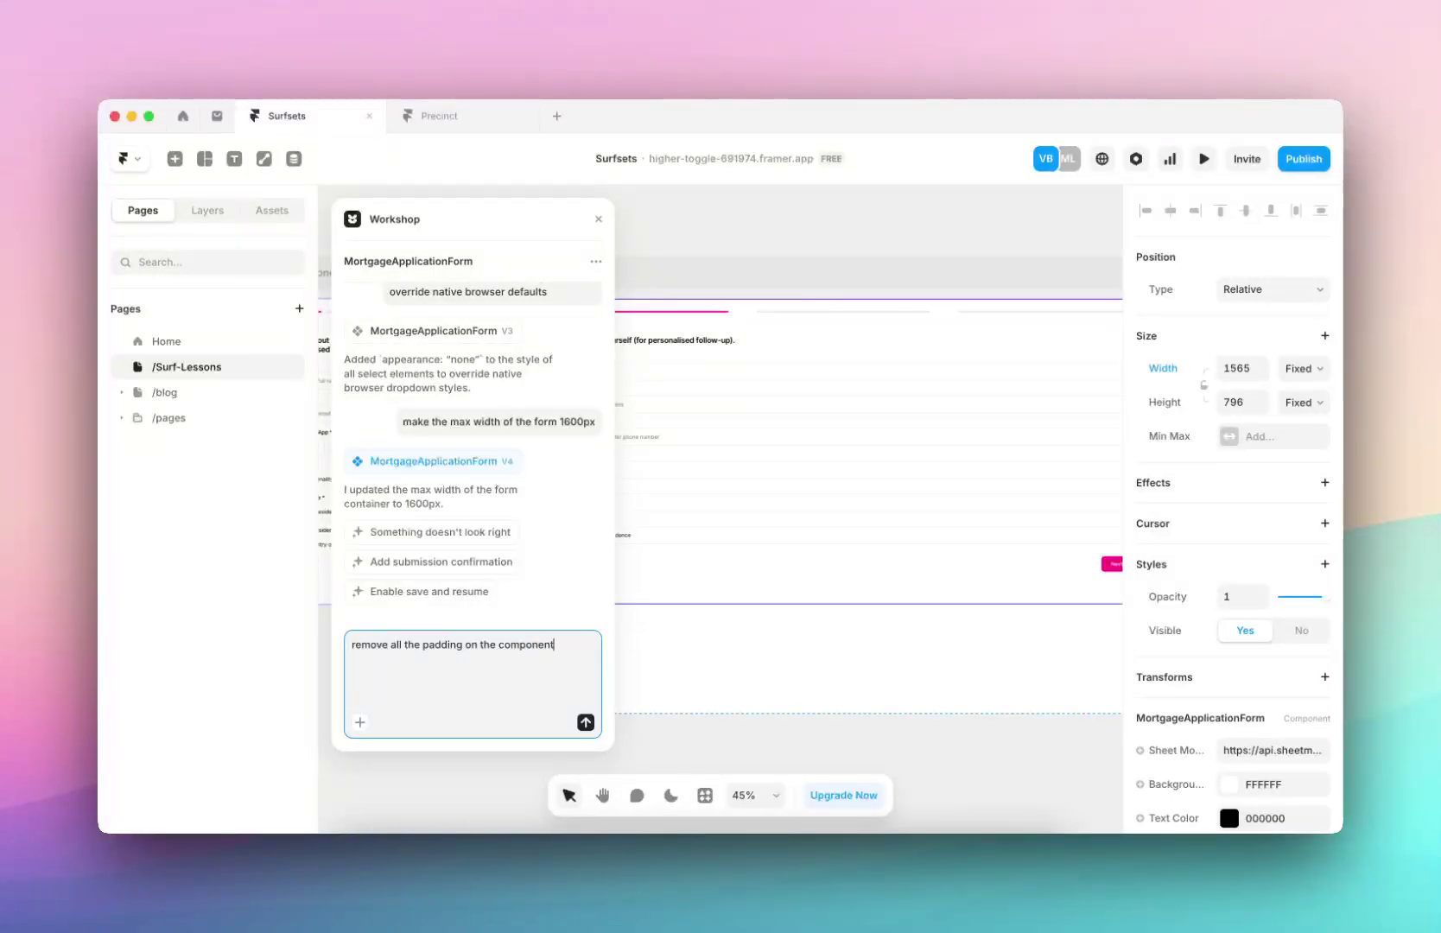
pyautogui.press('Return')
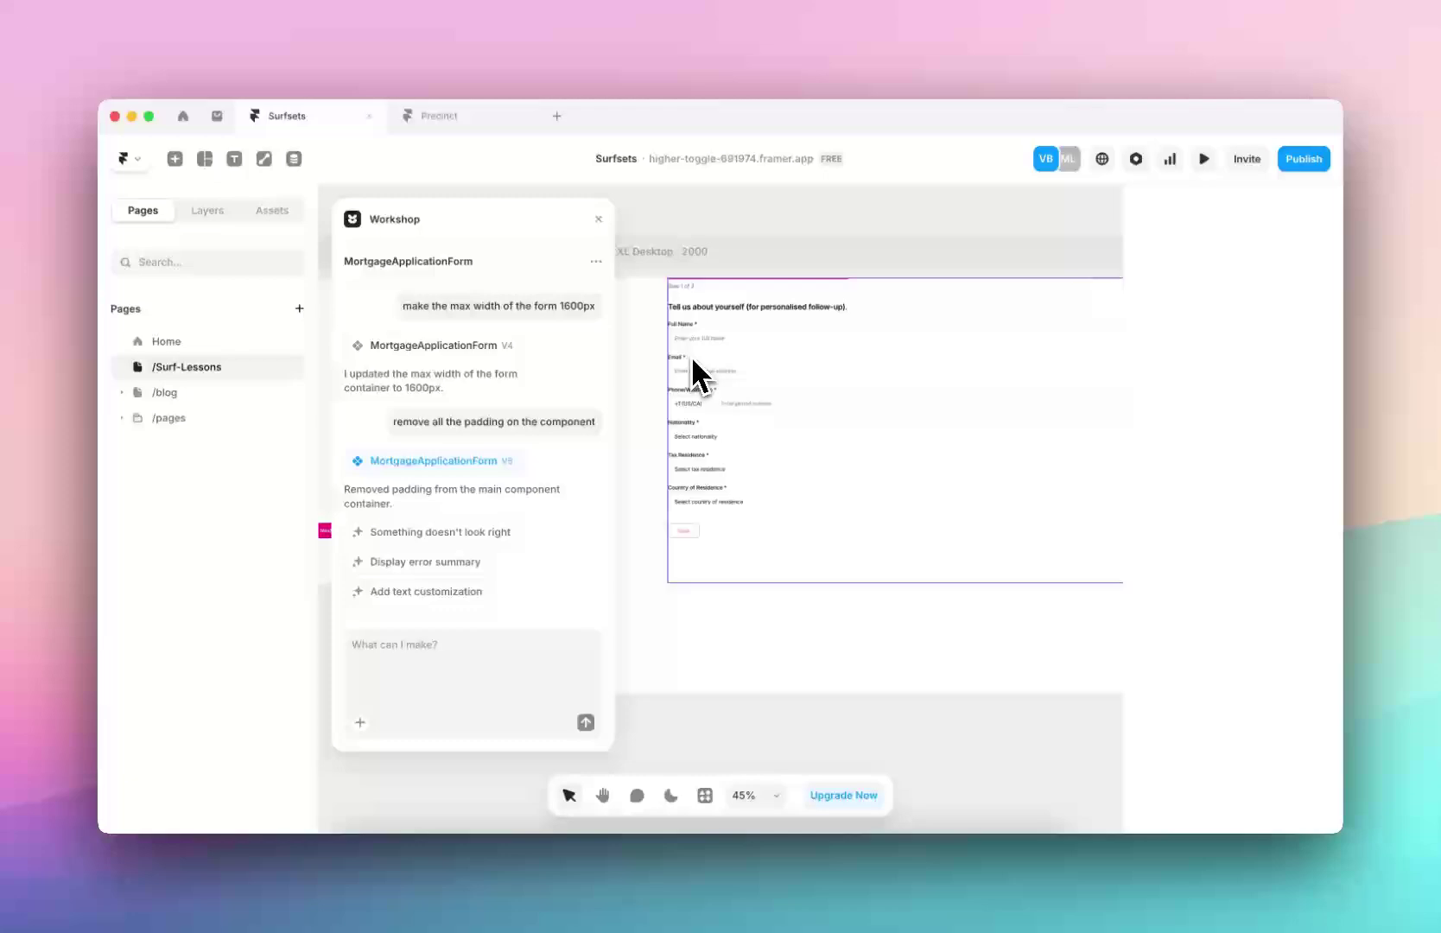
pyautogui.scroll(3, 698, 368)
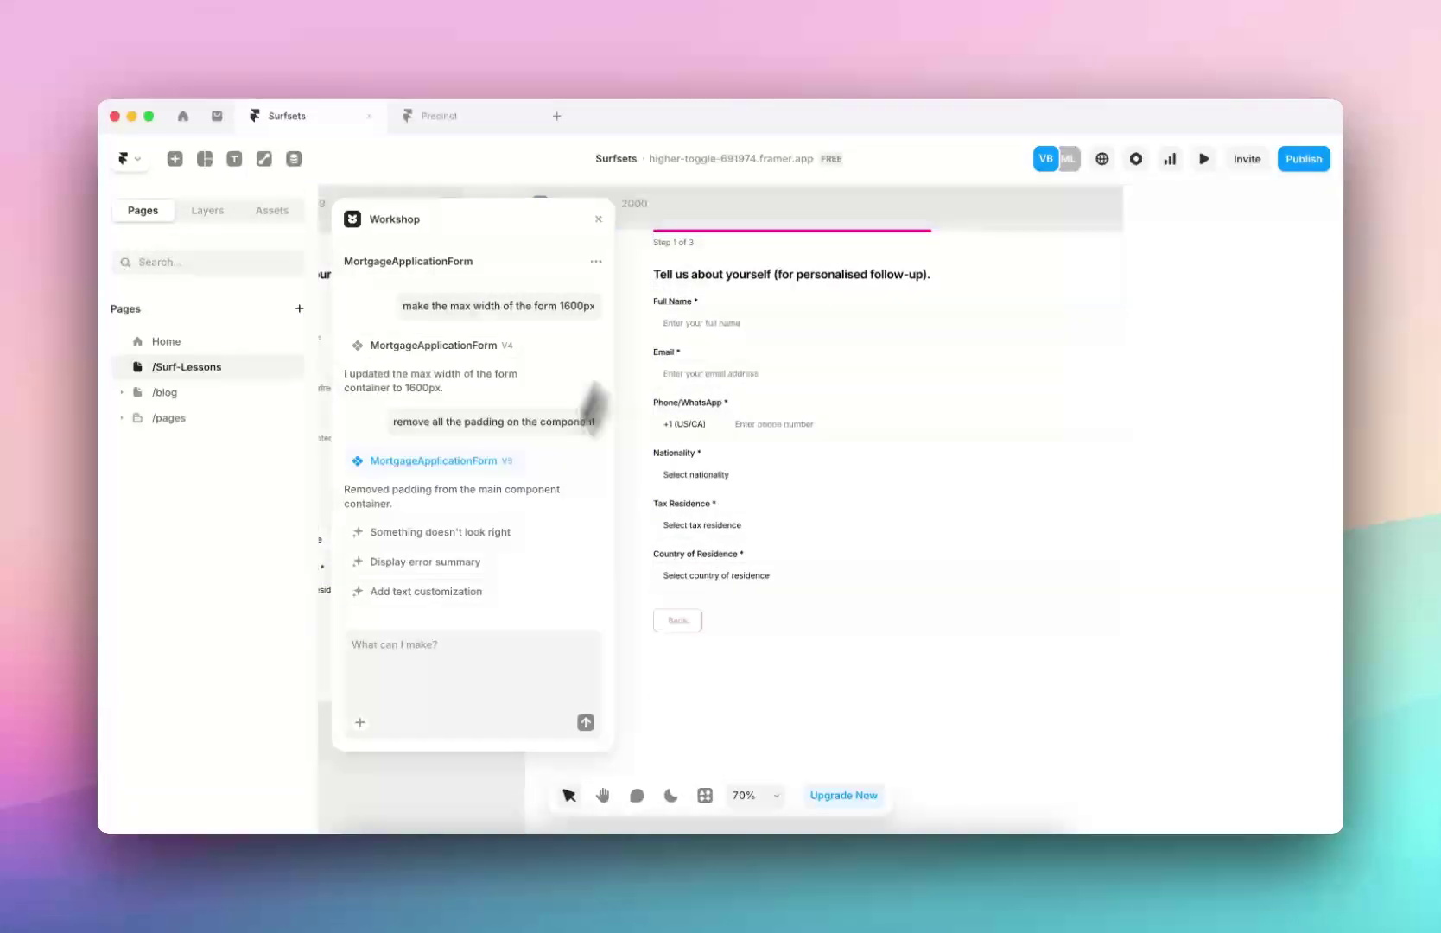
pyautogui.scroll(-3, 696, 417)
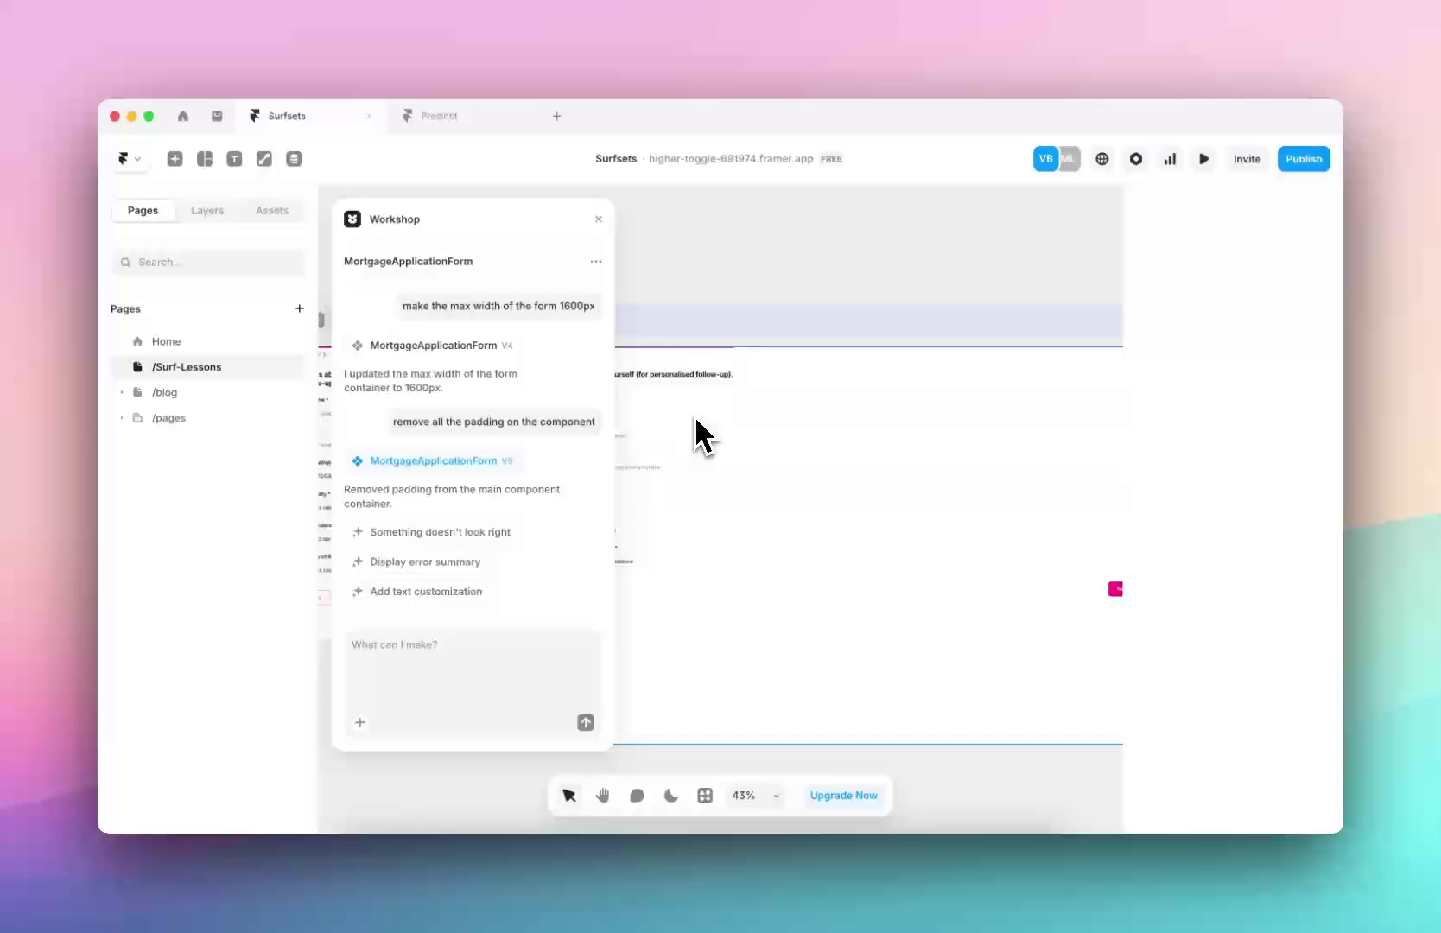
# Wrap MortgageApplicationForm in a Stack and set the form's width to Fill
pyautogui.press('super+backslash')
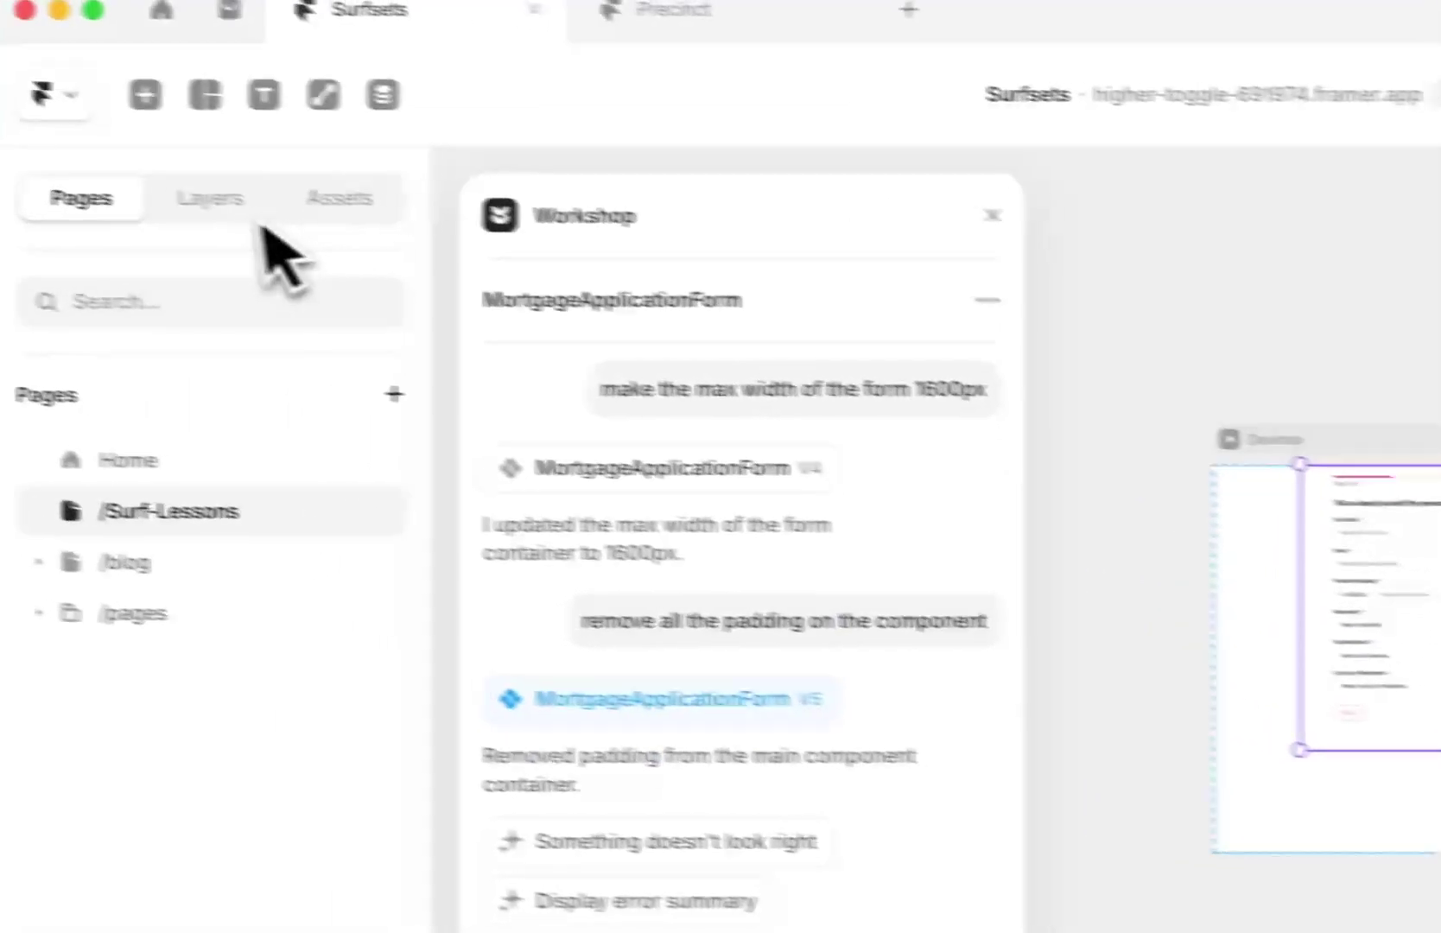
pyautogui.click(241, 202)
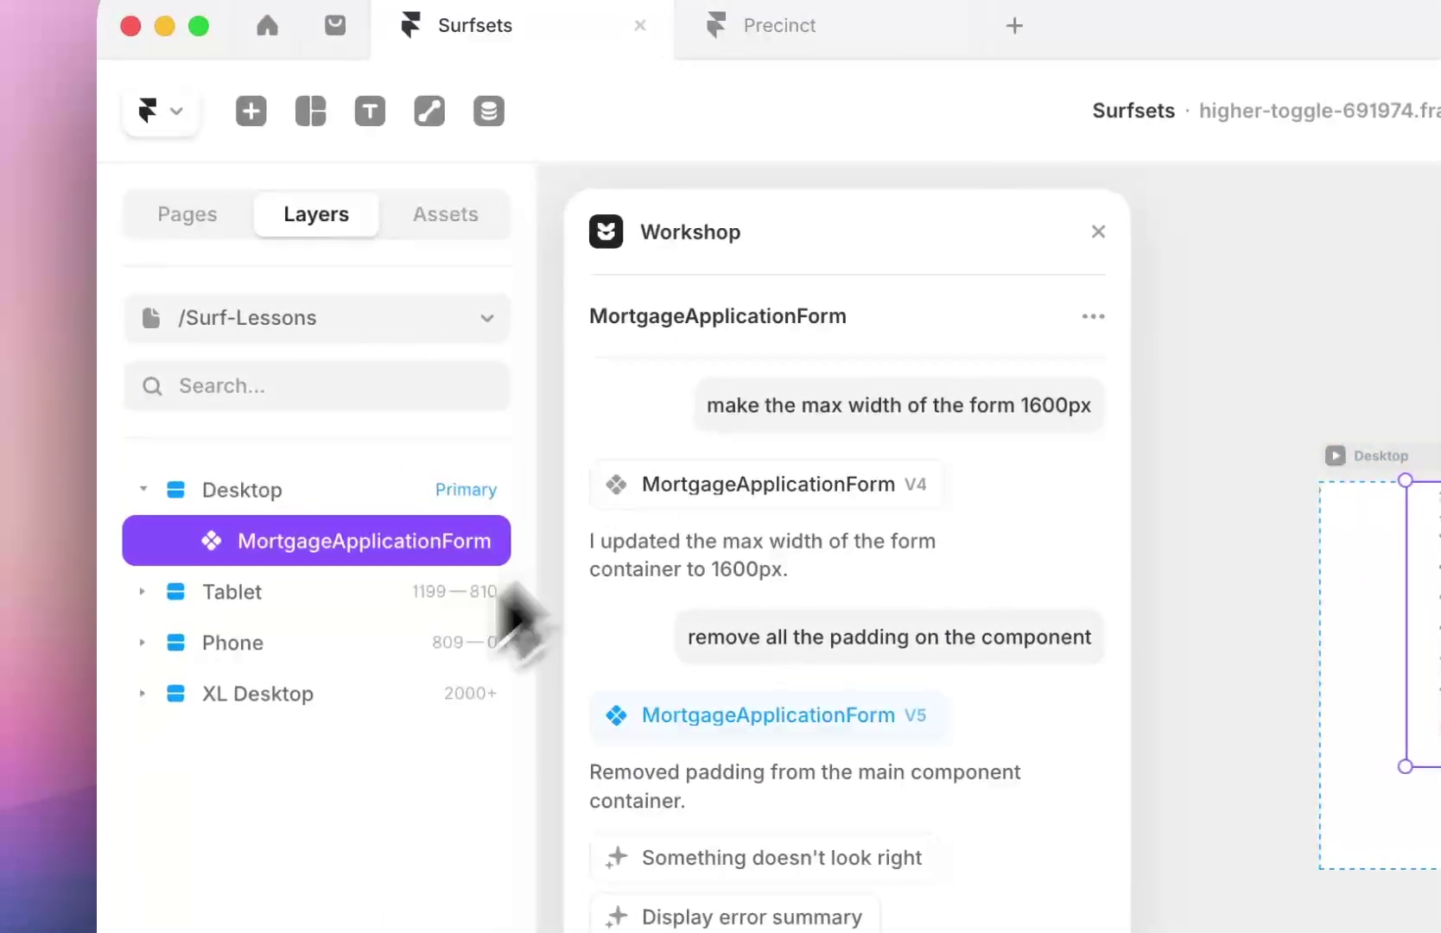
pyautogui.rightClick(363, 545)
pyautogui.click(414, 859)
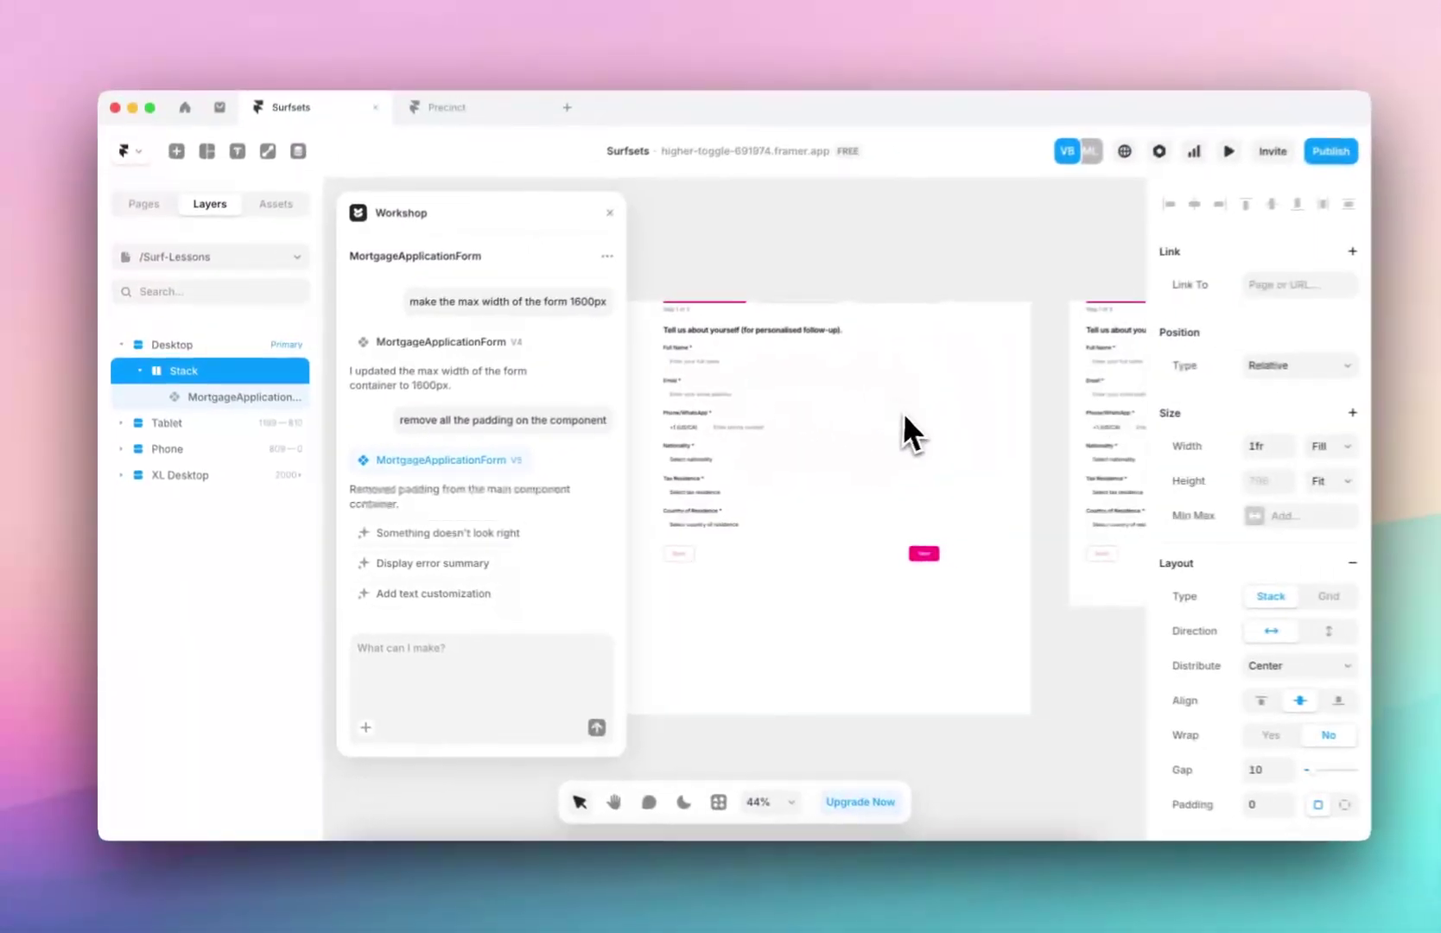
pyautogui.click(904, 427)
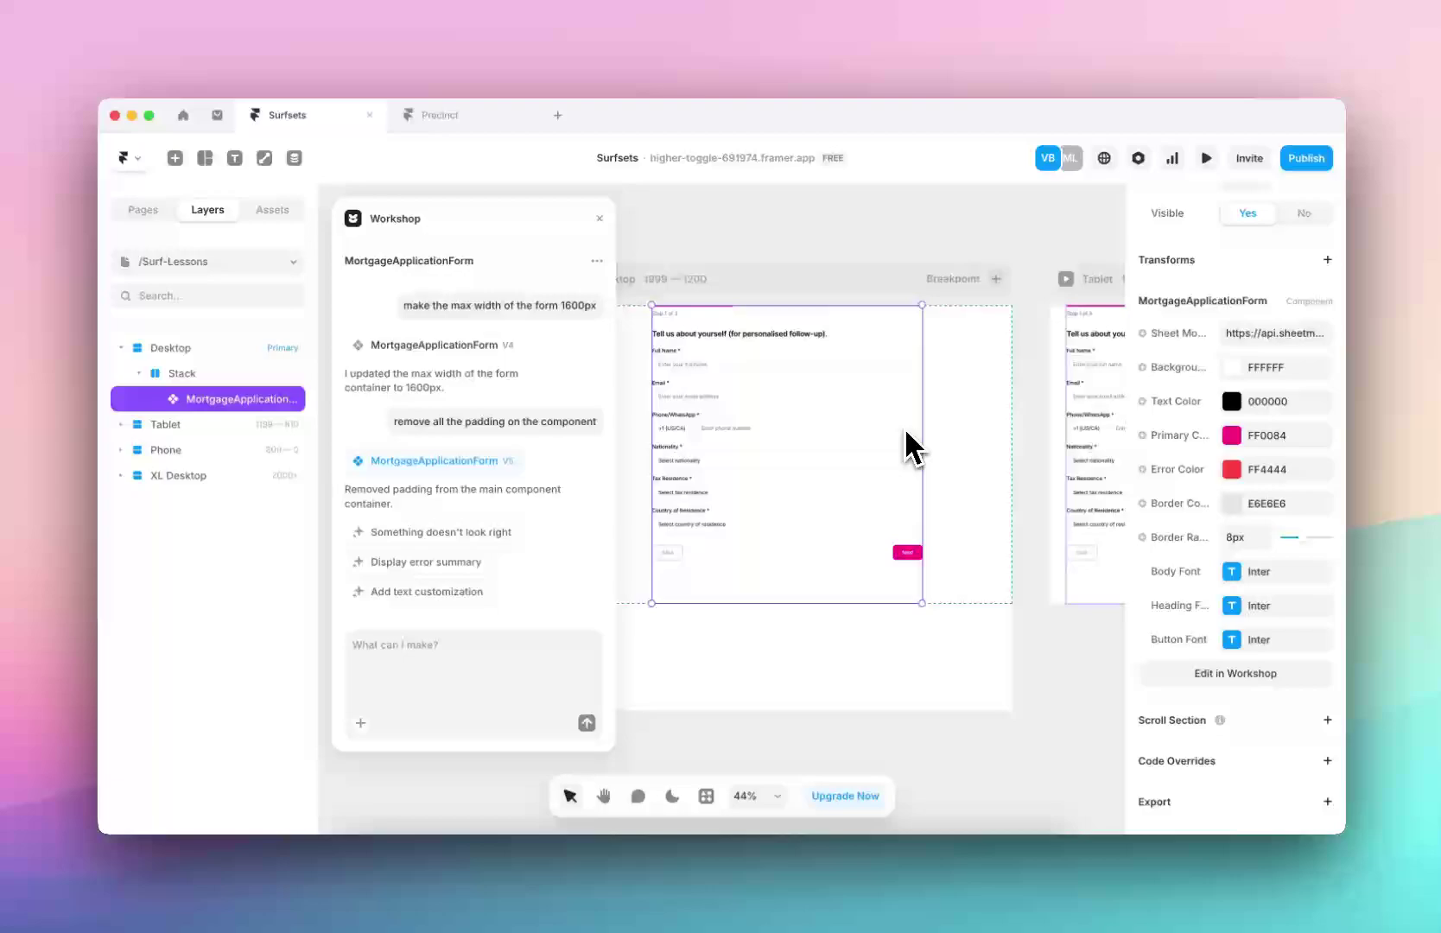
pyautogui.scroll(-3, 918, 416)
pyautogui.scroll(5, 1244, 405)
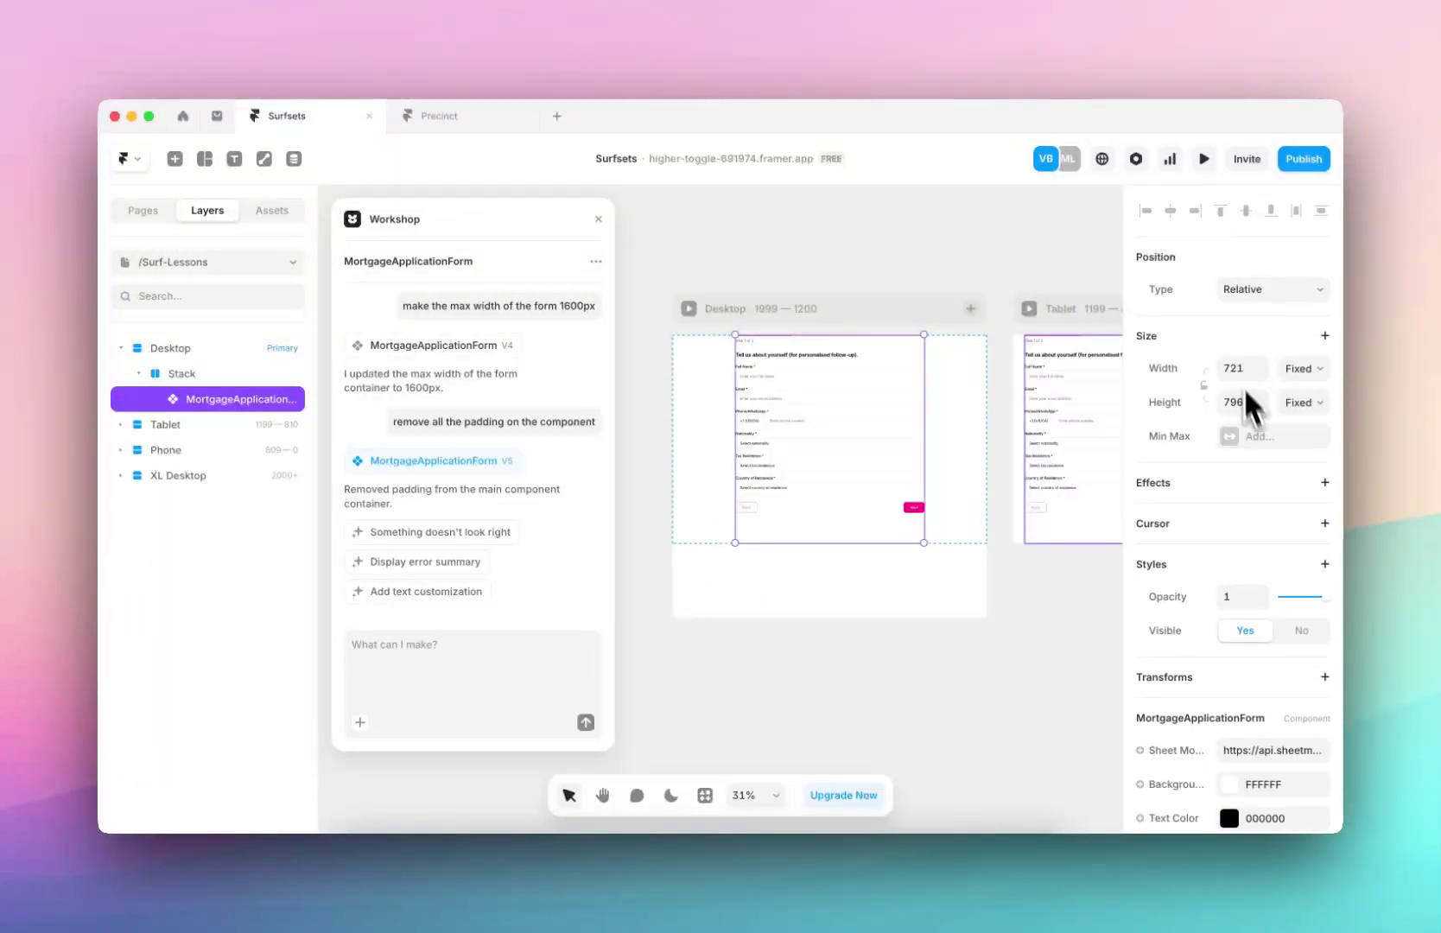
pyautogui.click(1305, 375)
pyautogui.click(1304, 409)
pyautogui.click(913, 662)
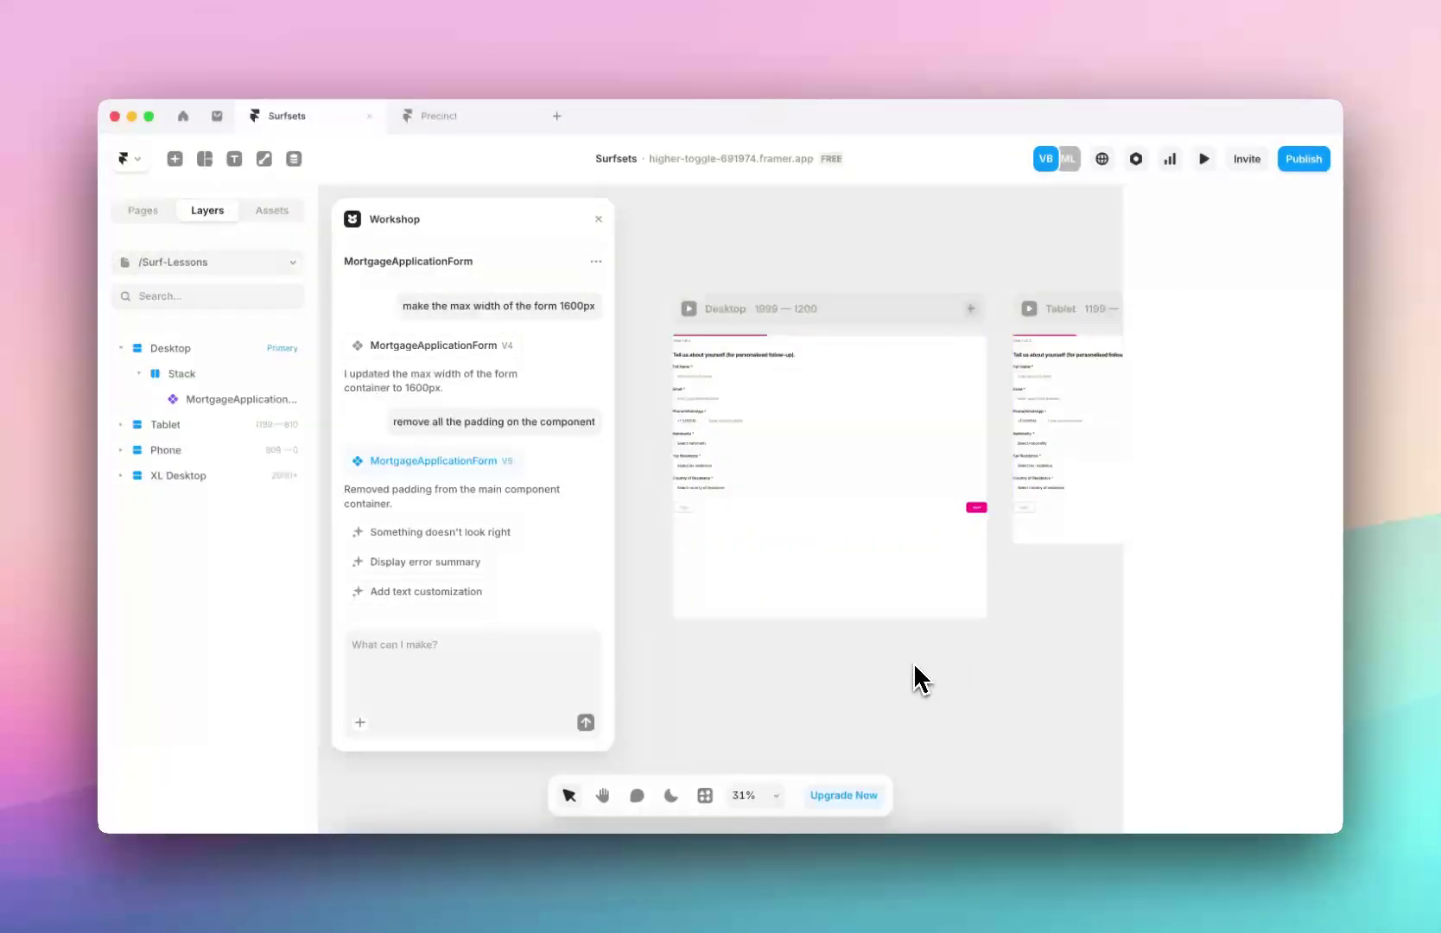
pyautogui.click(898, 487)
# Give the Desktop breakpoint's Stack a padding of 48
pyautogui.click(205, 375)
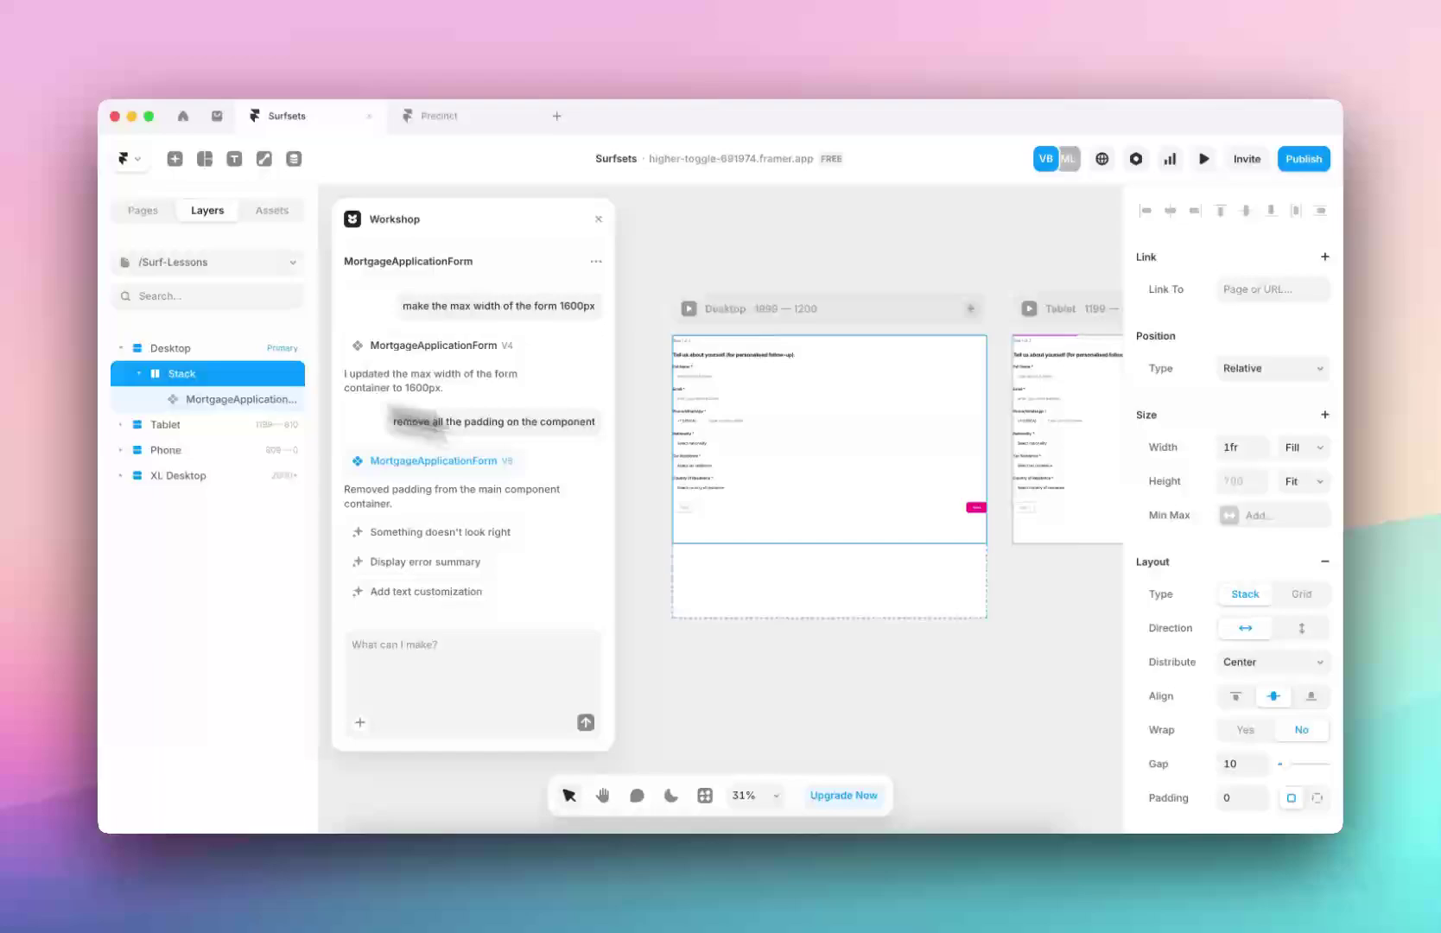
pyautogui.scroll(-3, 1244, 669)
pyautogui.click(1240, 653)
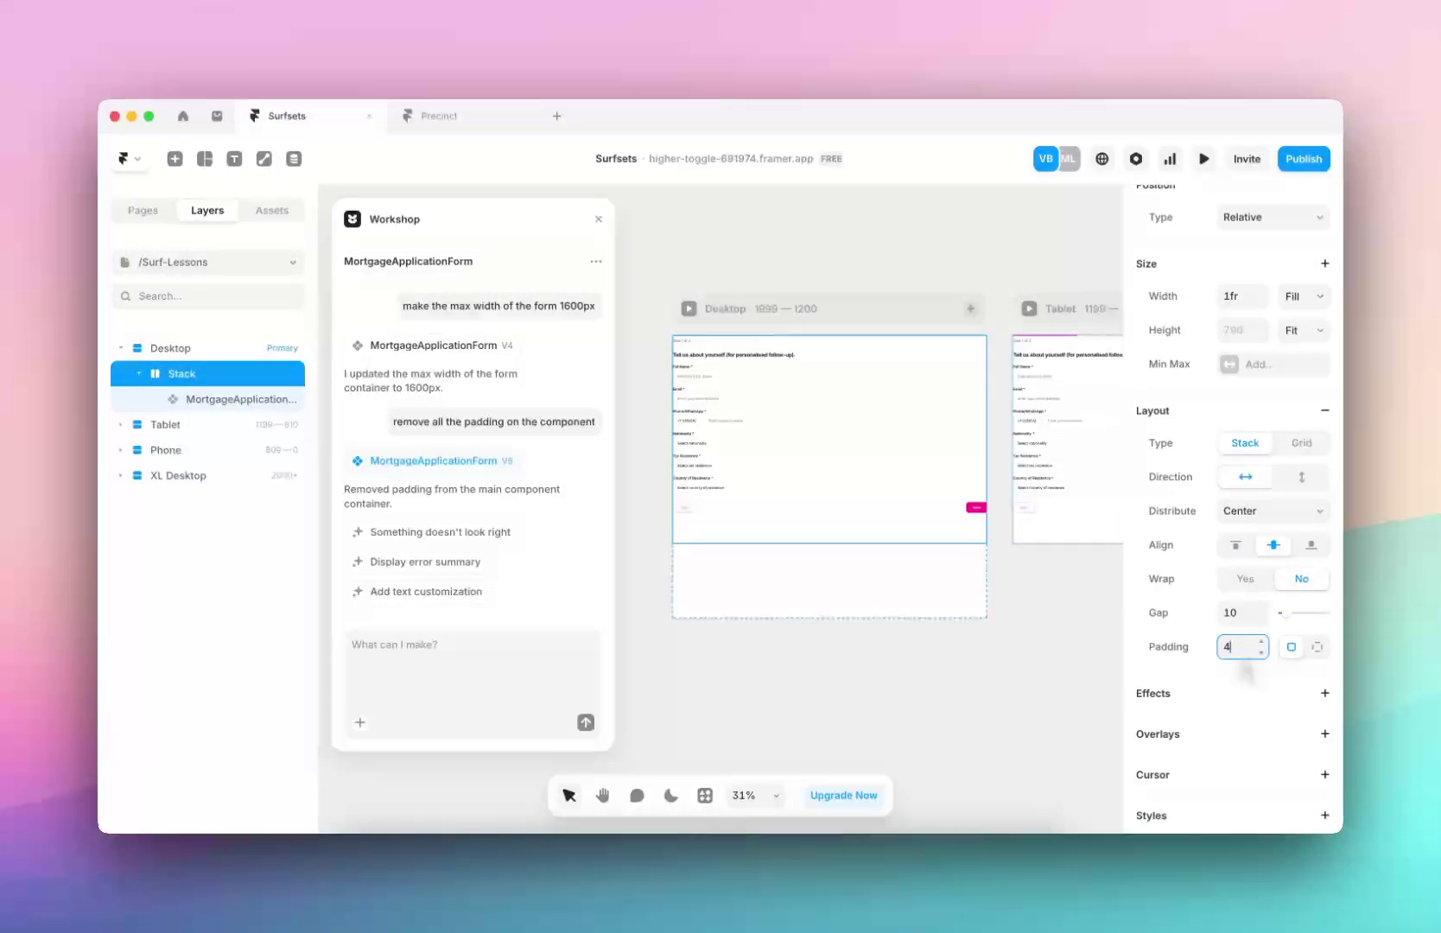
pyautogui.write('48')
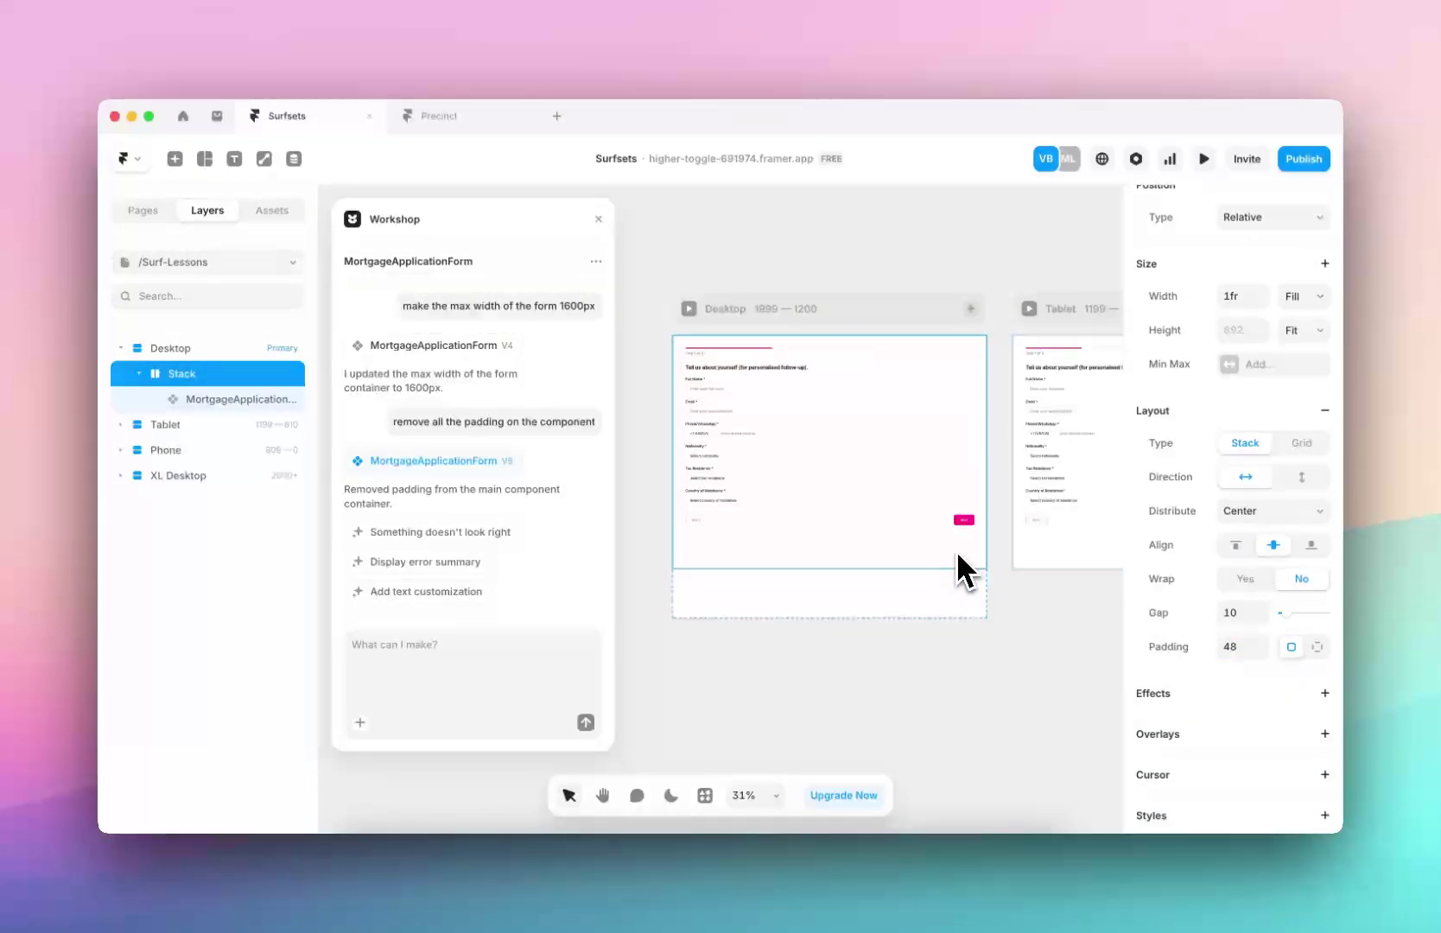
pyautogui.click(964, 612)
pyautogui.hscroll(5, 964, 610)
# Set the Phone Stack padding to 24 and the XL Desktop Stack padding to 64
pyautogui.scroll(5, 959, 524)
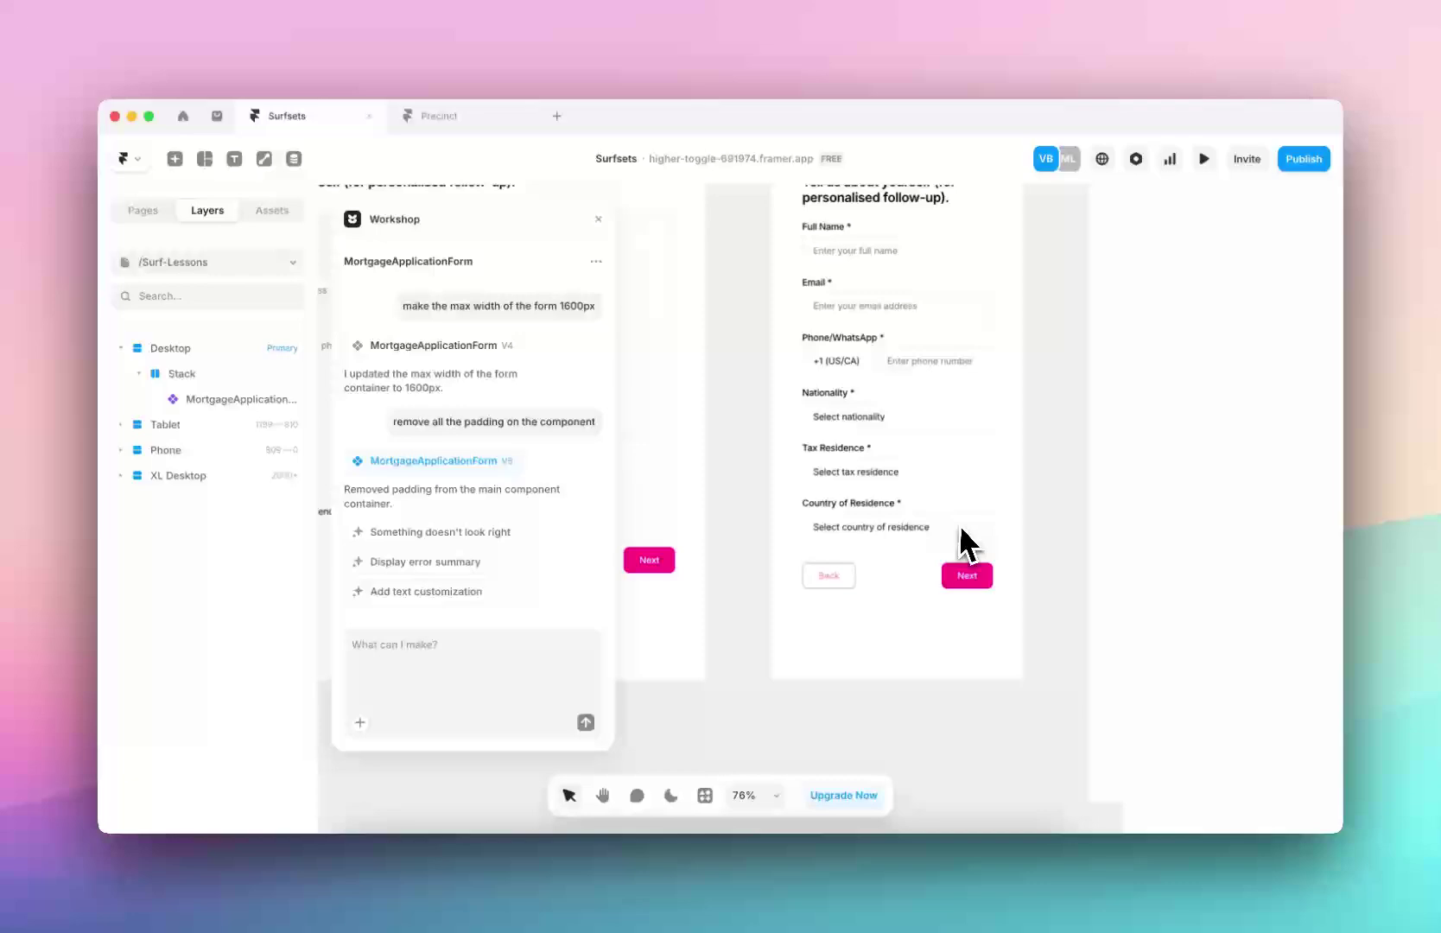
pyautogui.click(1002, 428)
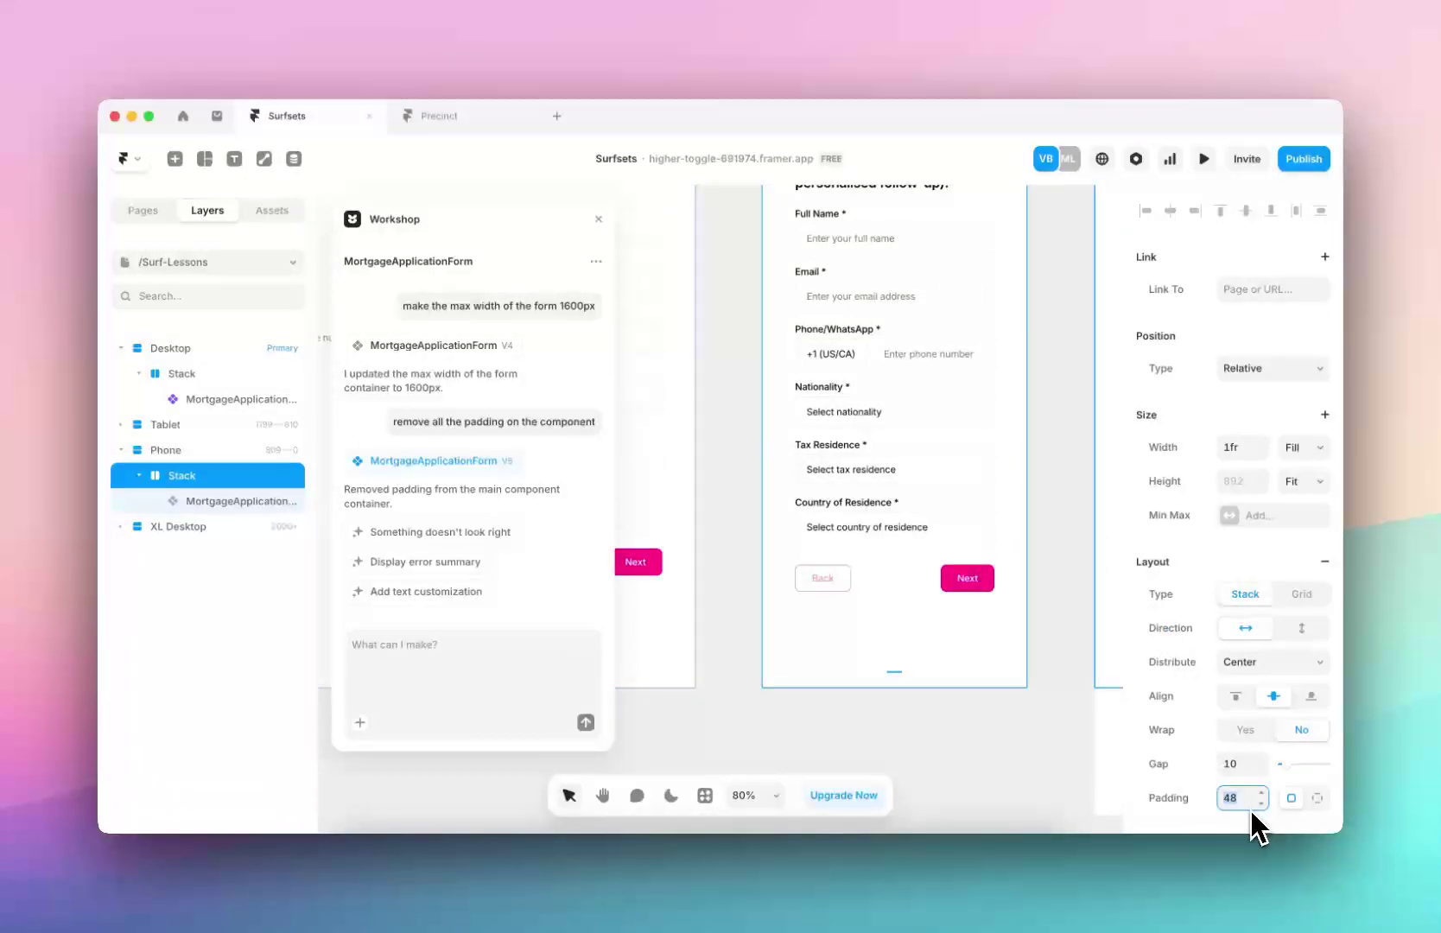
pyautogui.write('24')
pyautogui.scroll(-5, 984, 593)
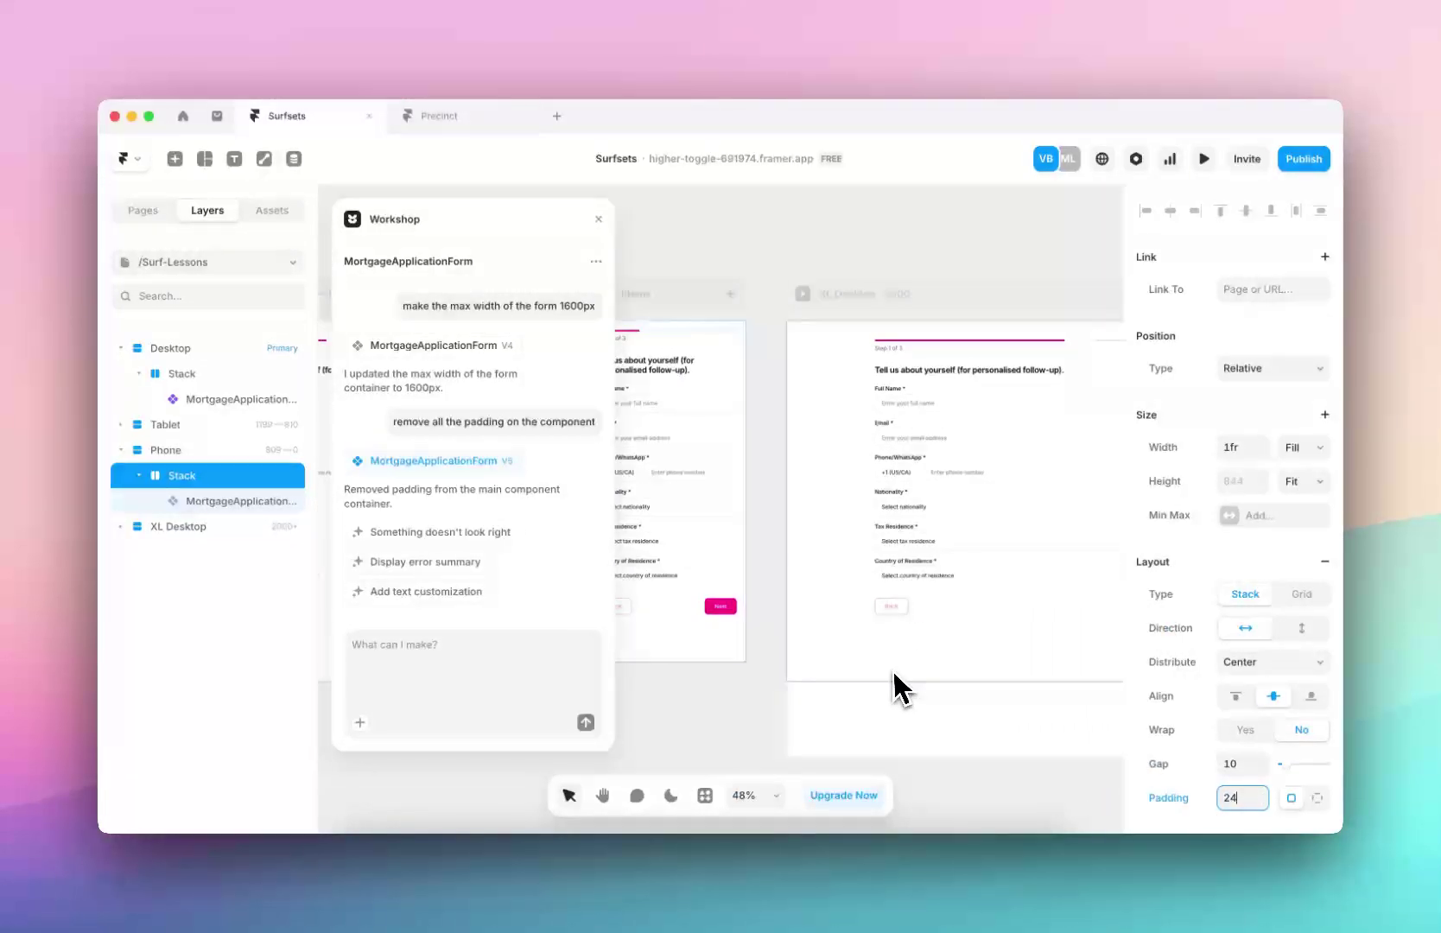
pyautogui.click(895, 682)
pyautogui.scroll(-4, 892, 670)
pyautogui.click(1244, 803)
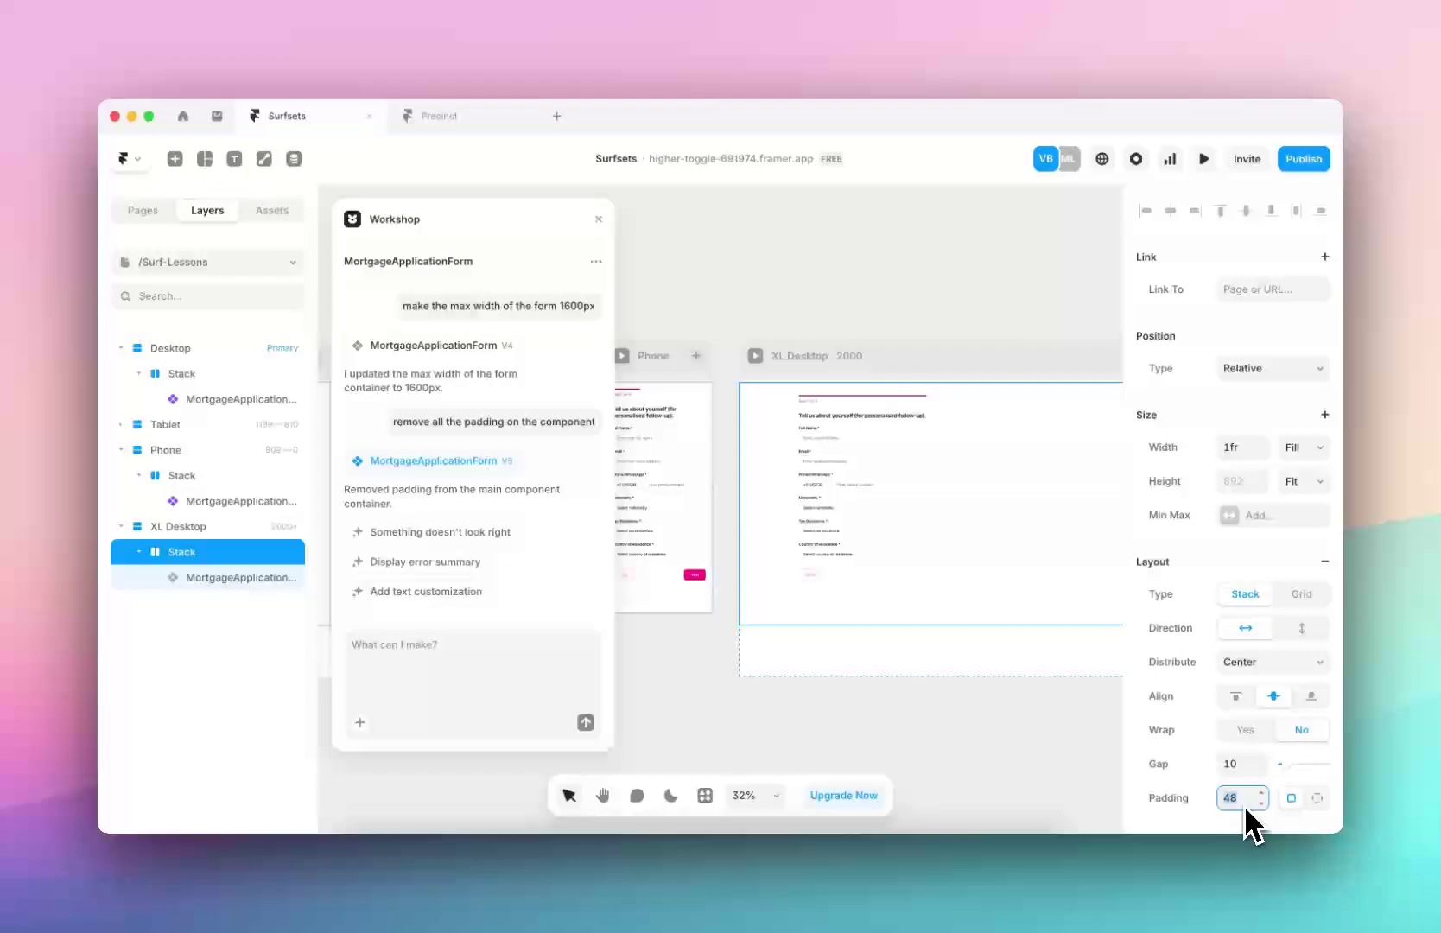
pyautogui.write('6')
pyautogui.write('48')
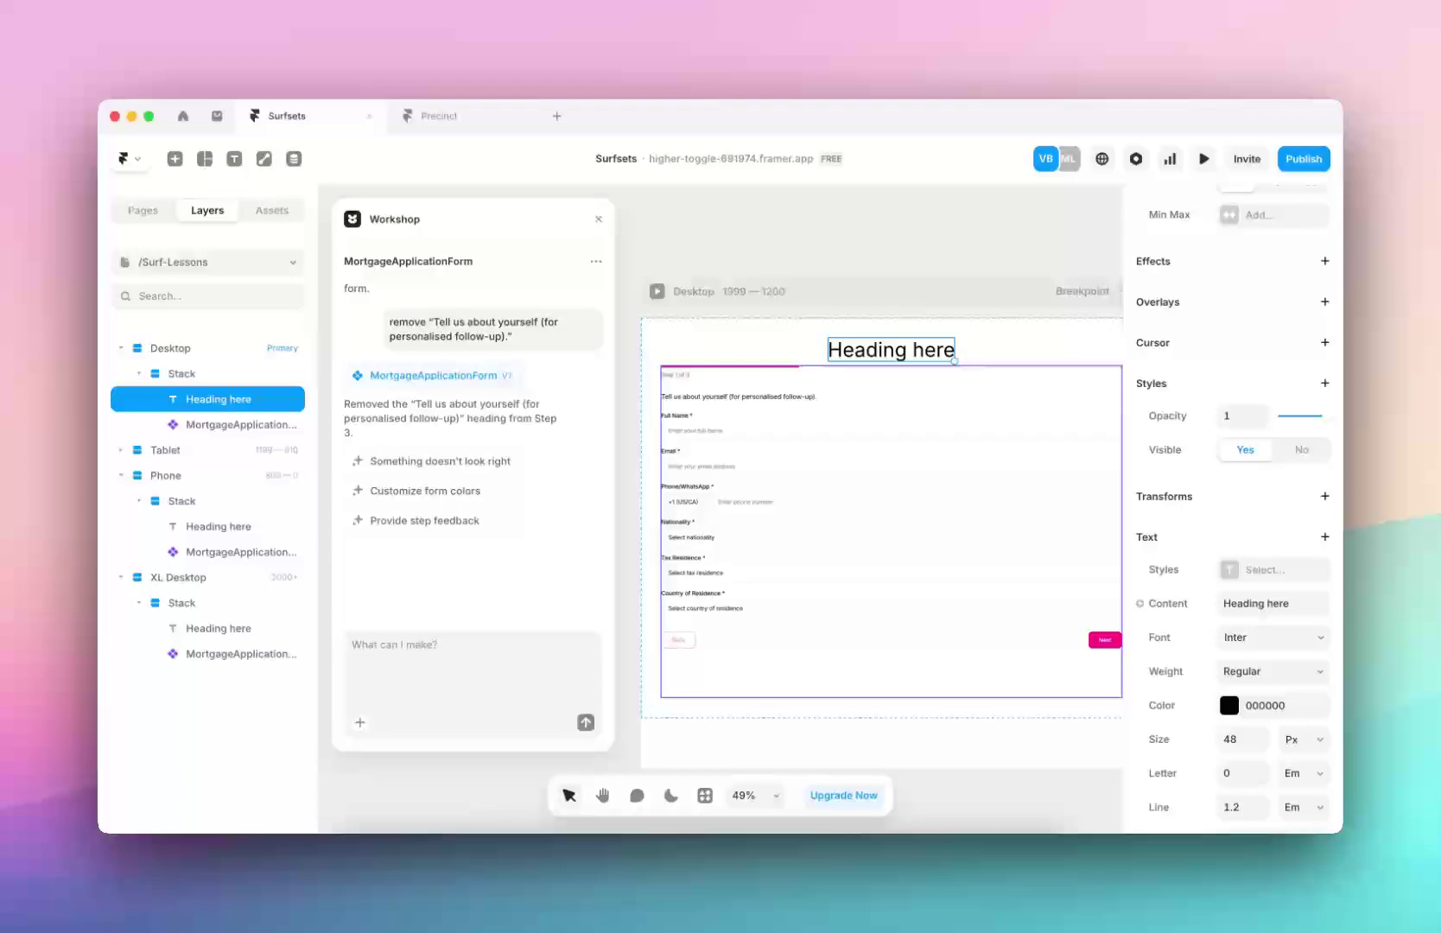
# Ask Workshop to 'undo the last step' so the form reverts to its prior version
pyautogui.click(480, 663)
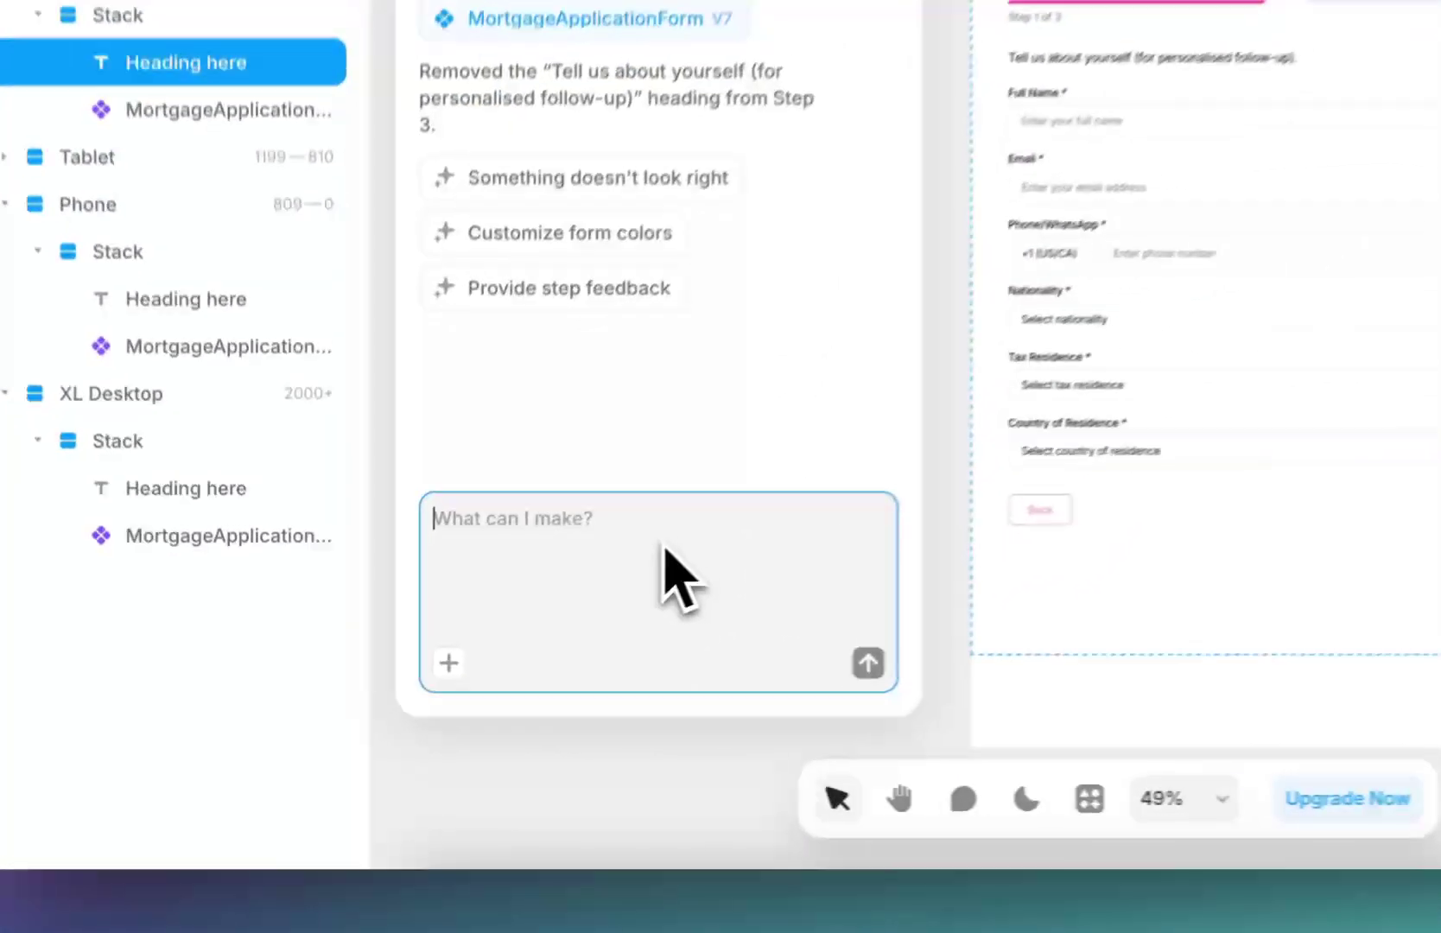
pyautogui.write('undo the ')
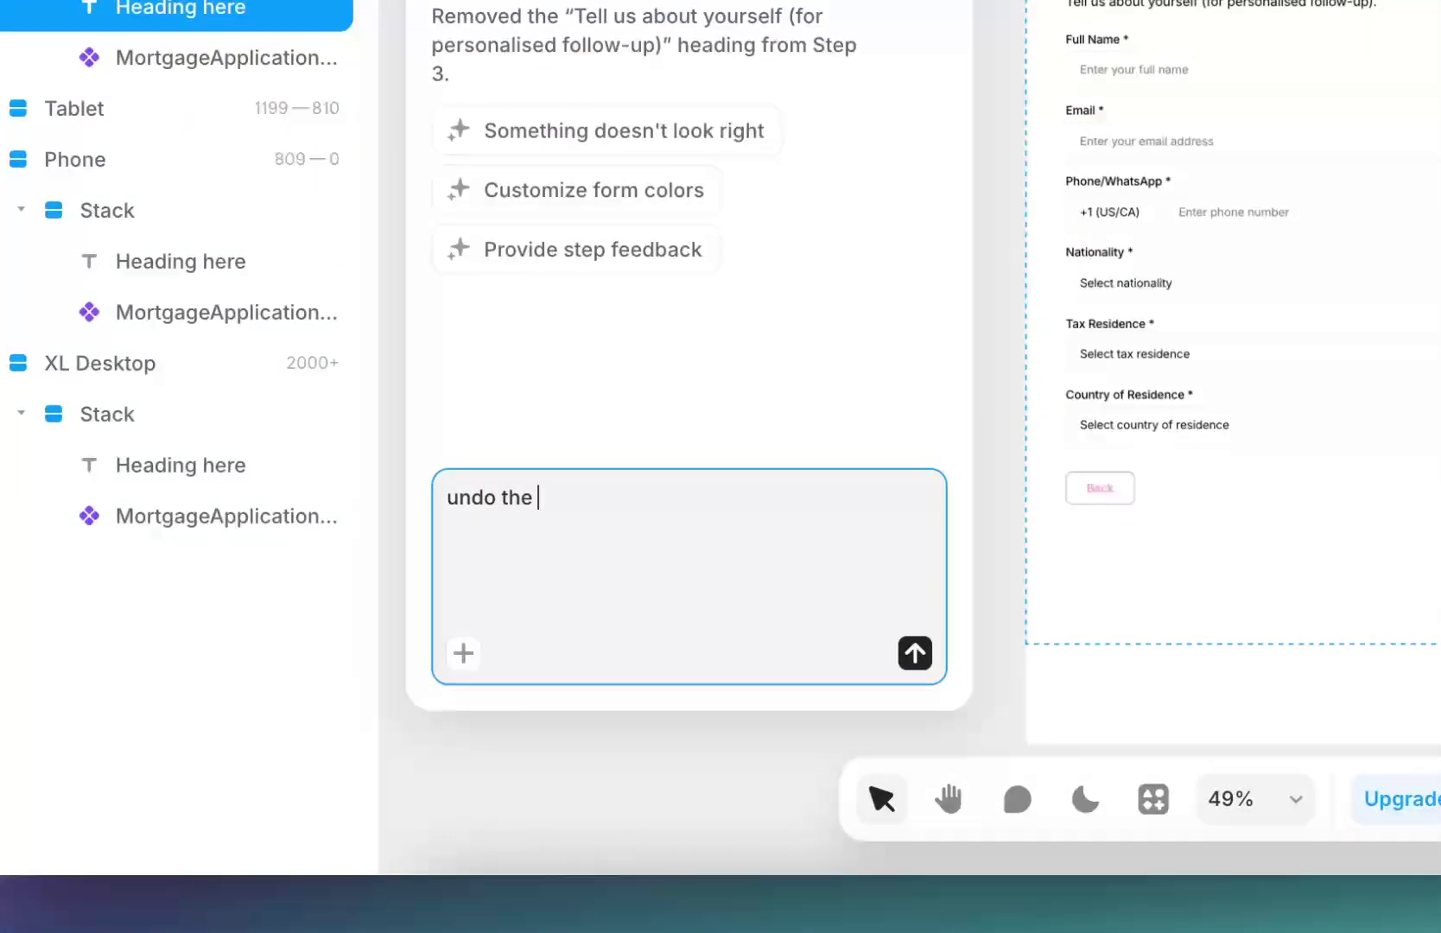
pyautogui.write('last step')
pyautogui.press('Return')
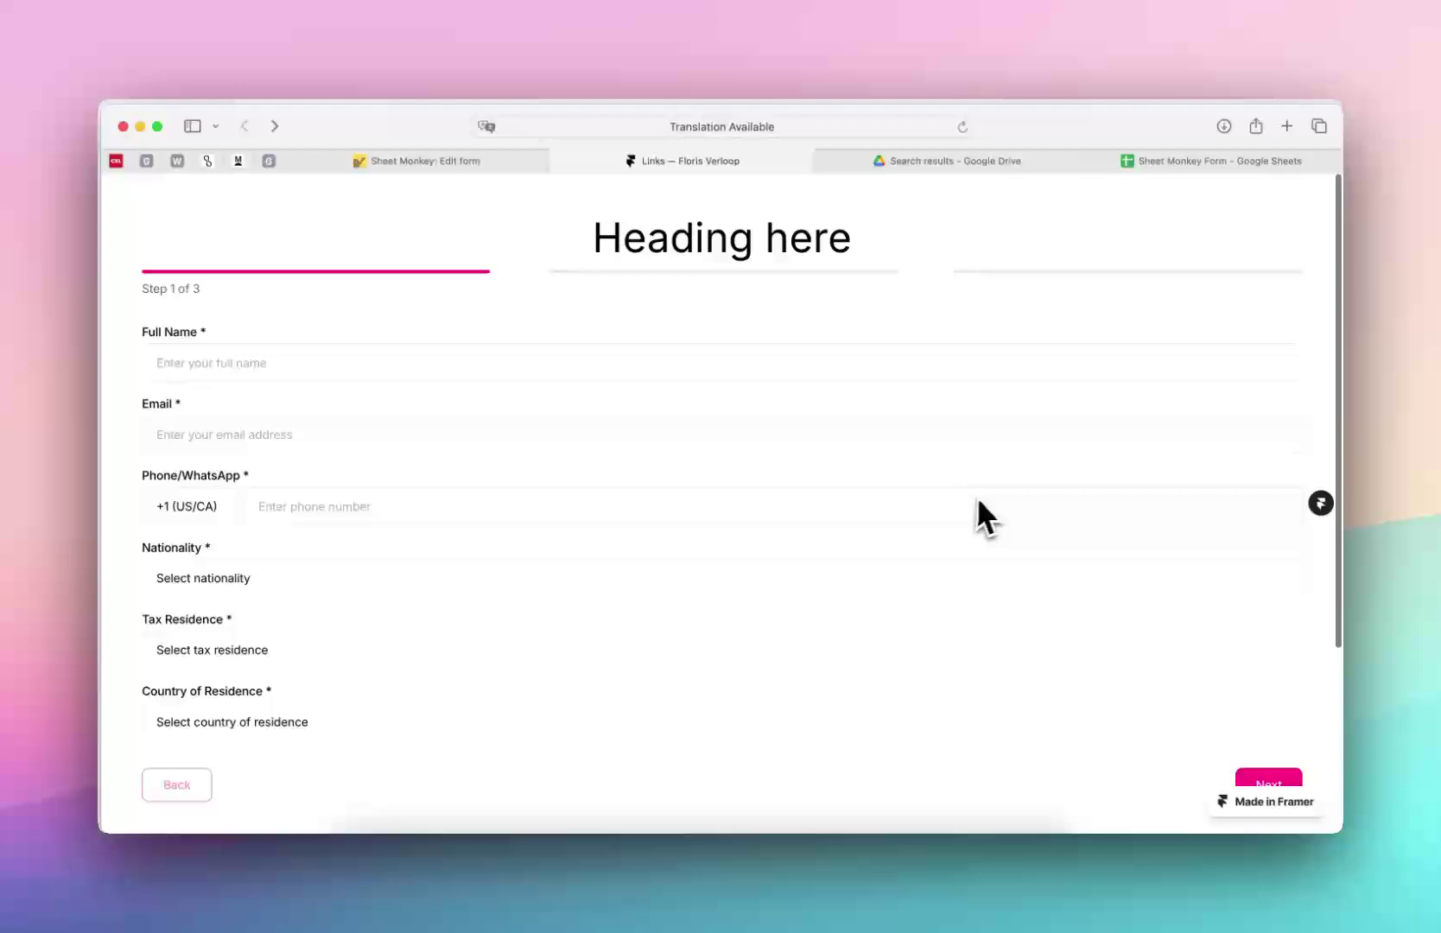
# Check the Sheet Monkey settings and Form spreadsheet for the submitted row, then return to Framer
pyautogui.scroll(-1, 986, 516)
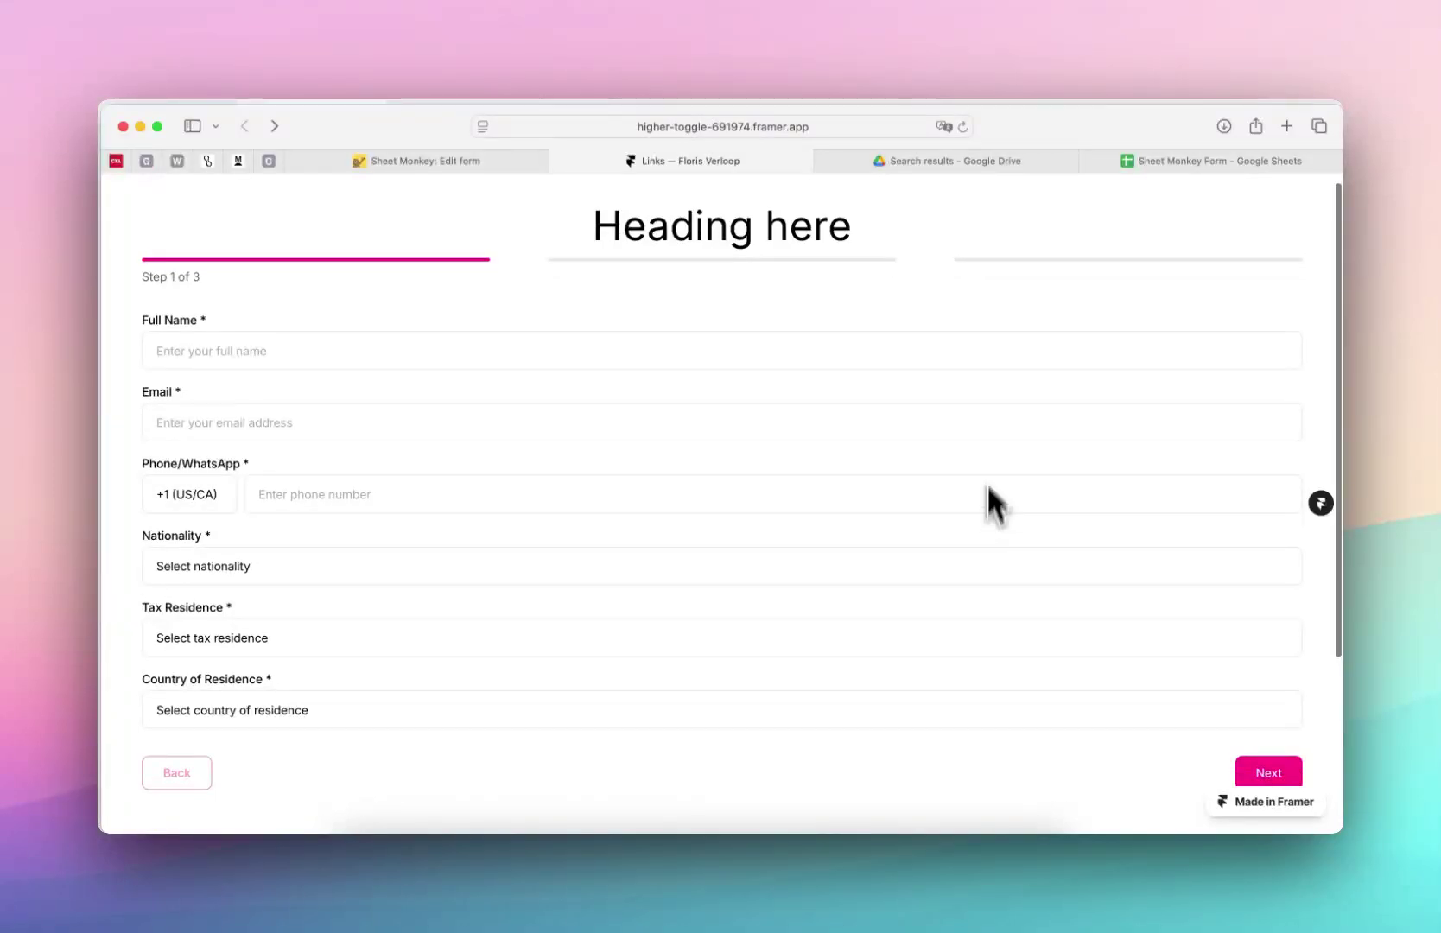
pyautogui.click(472, 163)
pyautogui.click(1190, 168)
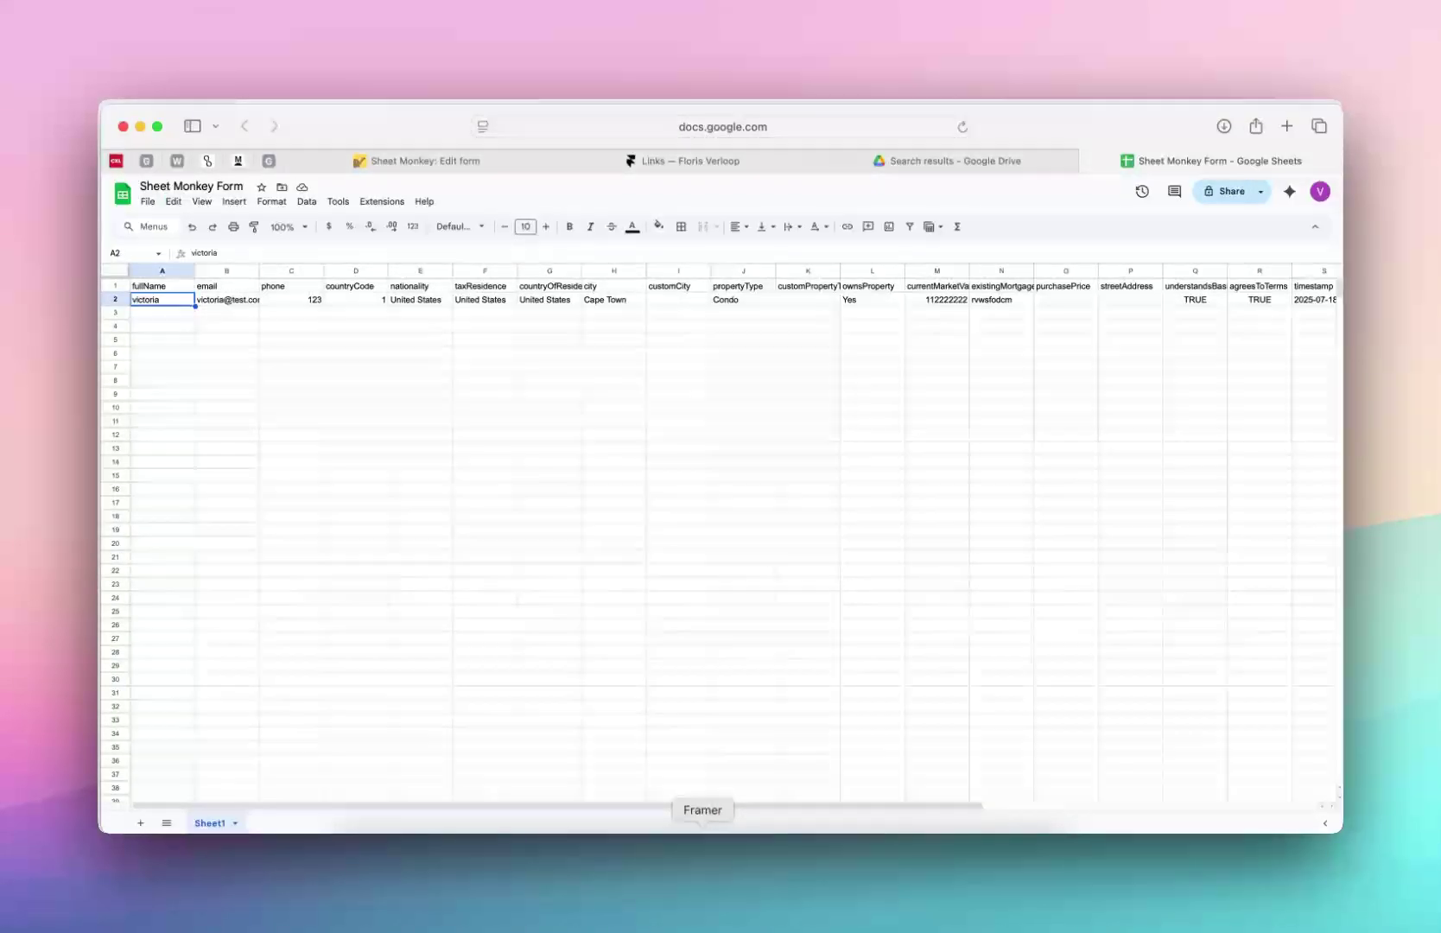
pyautogui.click(703, 831)
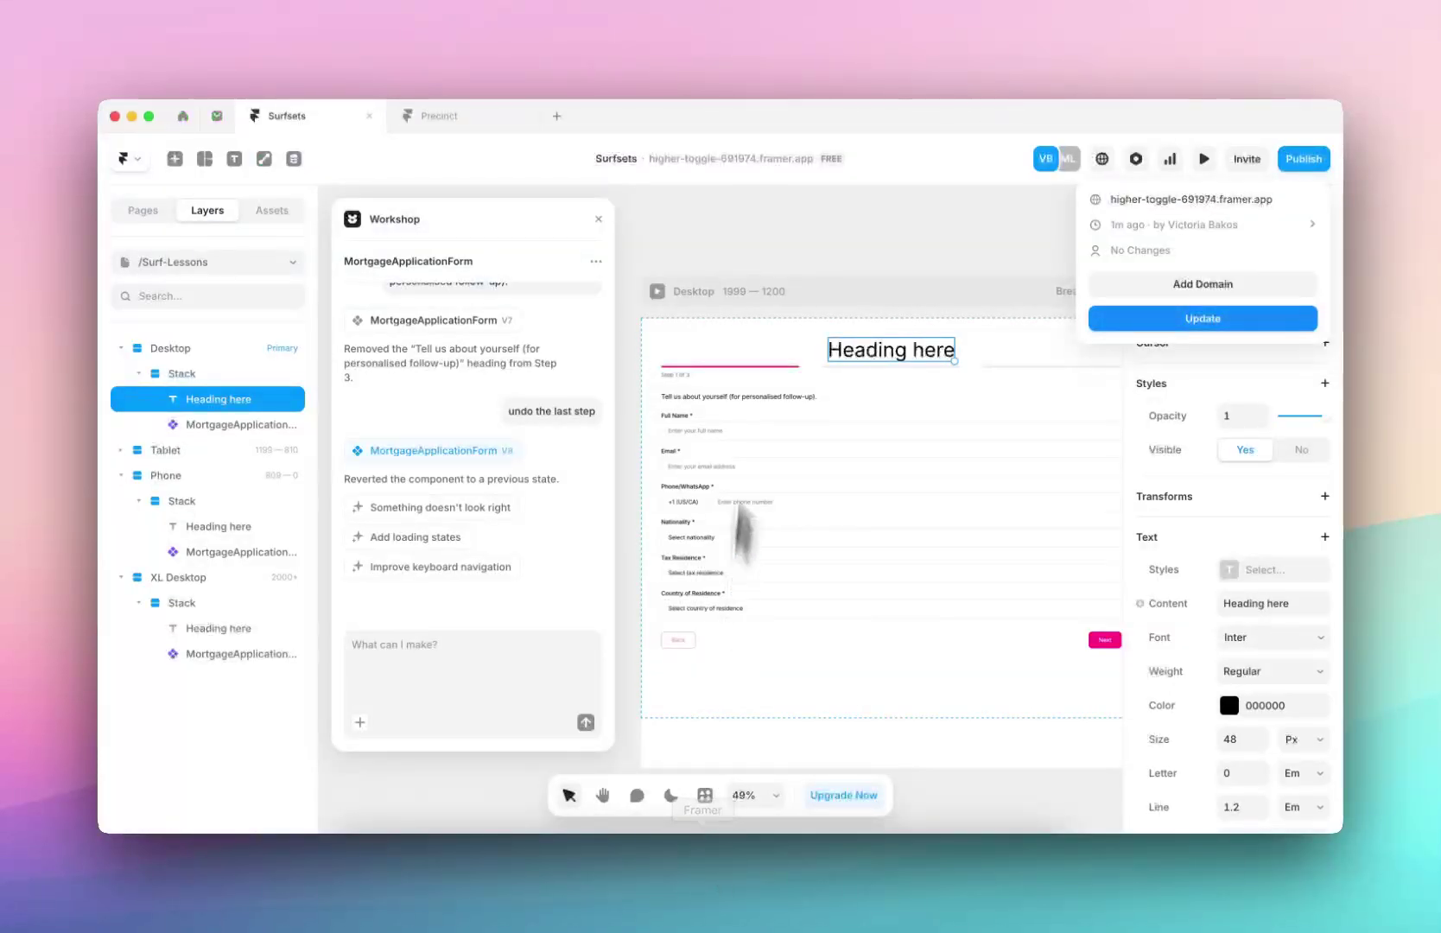
pyautogui.click(769, 232)
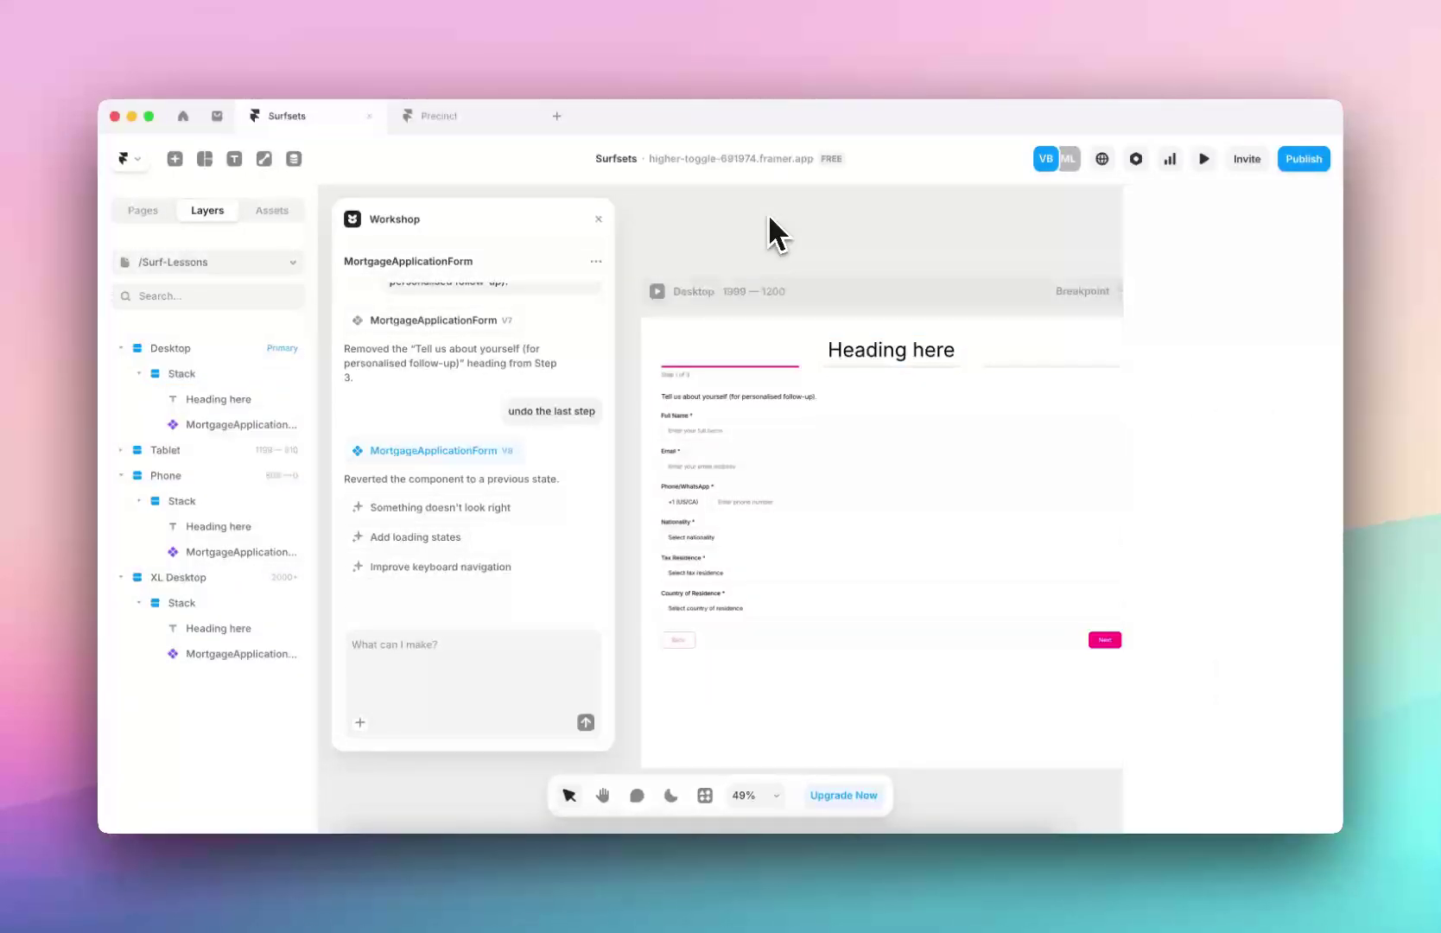
pyautogui.scroll(-2, 754, 445)
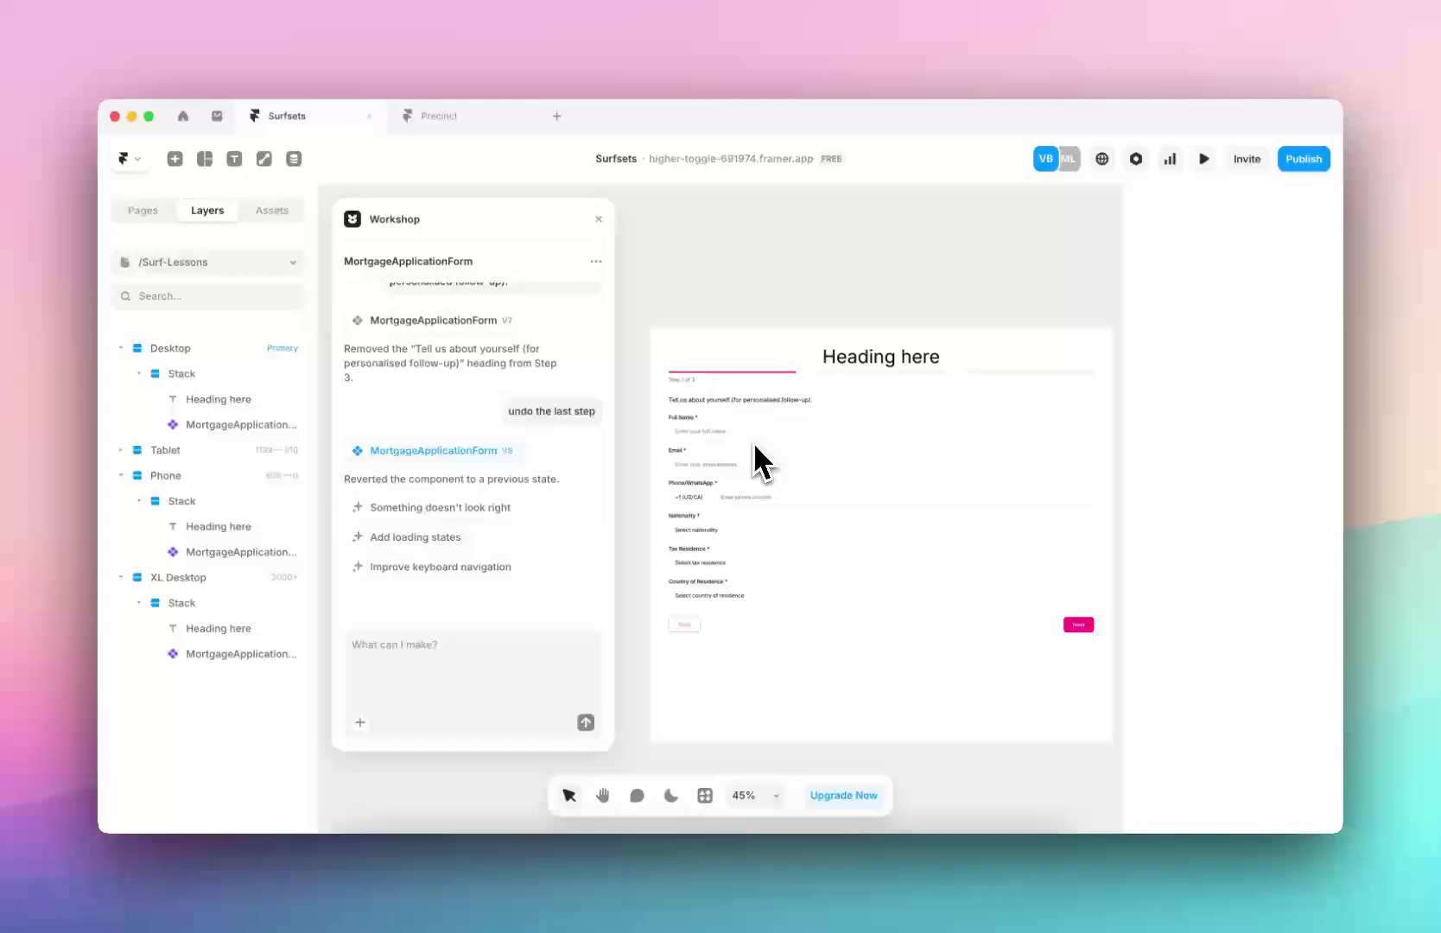